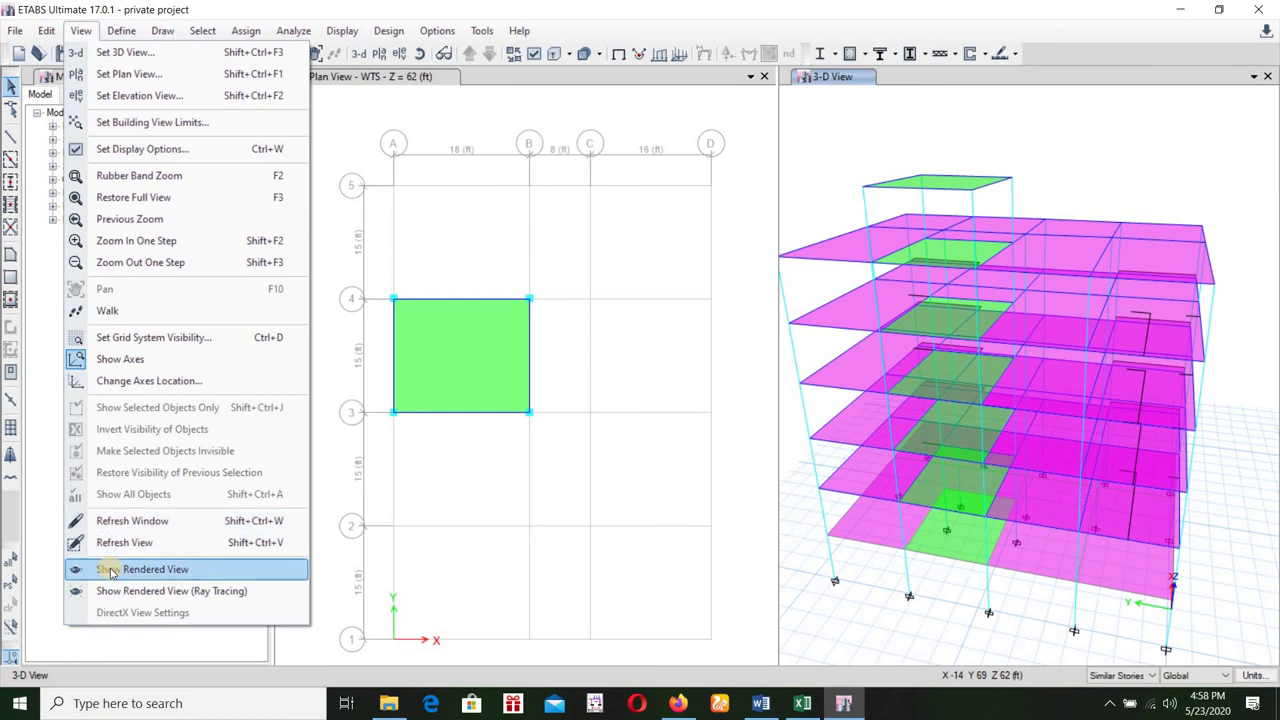
# Step: Examine the structure in a rendered 3D view, orbiting around it, and close the view
pyautogui.click(131, 578)
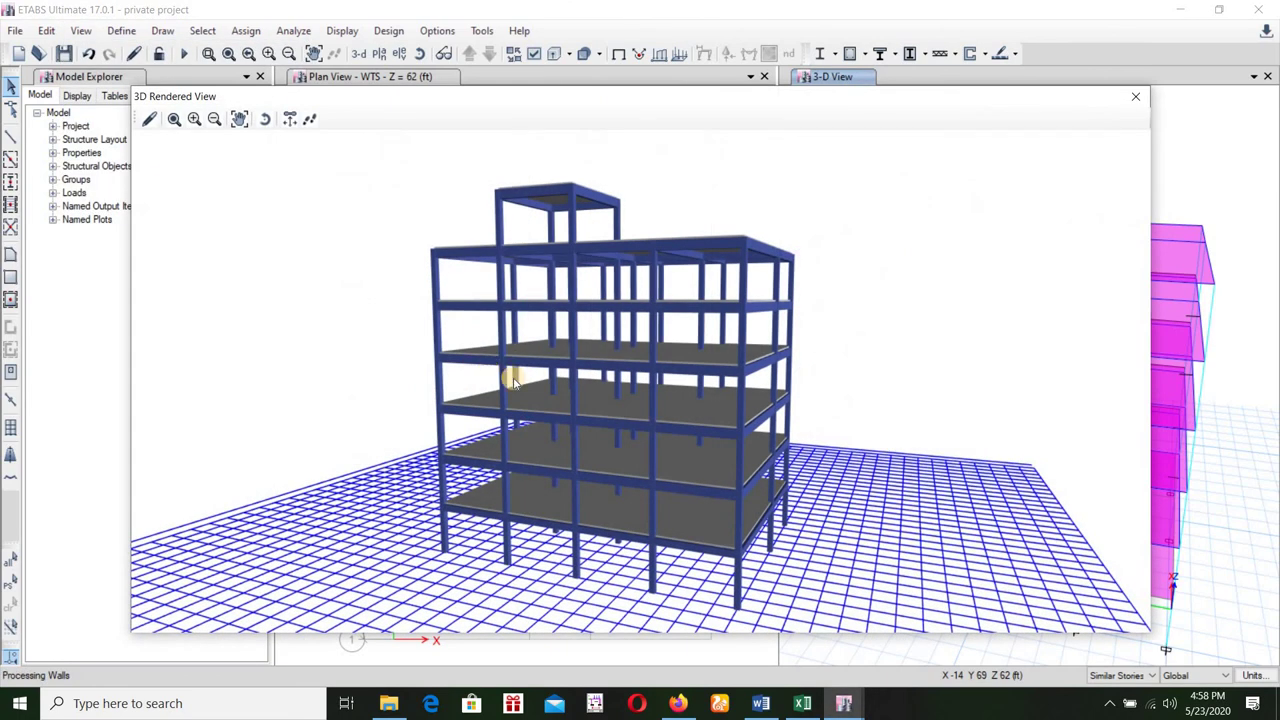
pyautogui.moveTo(509, 371); pyautogui.dragTo(625, 284)
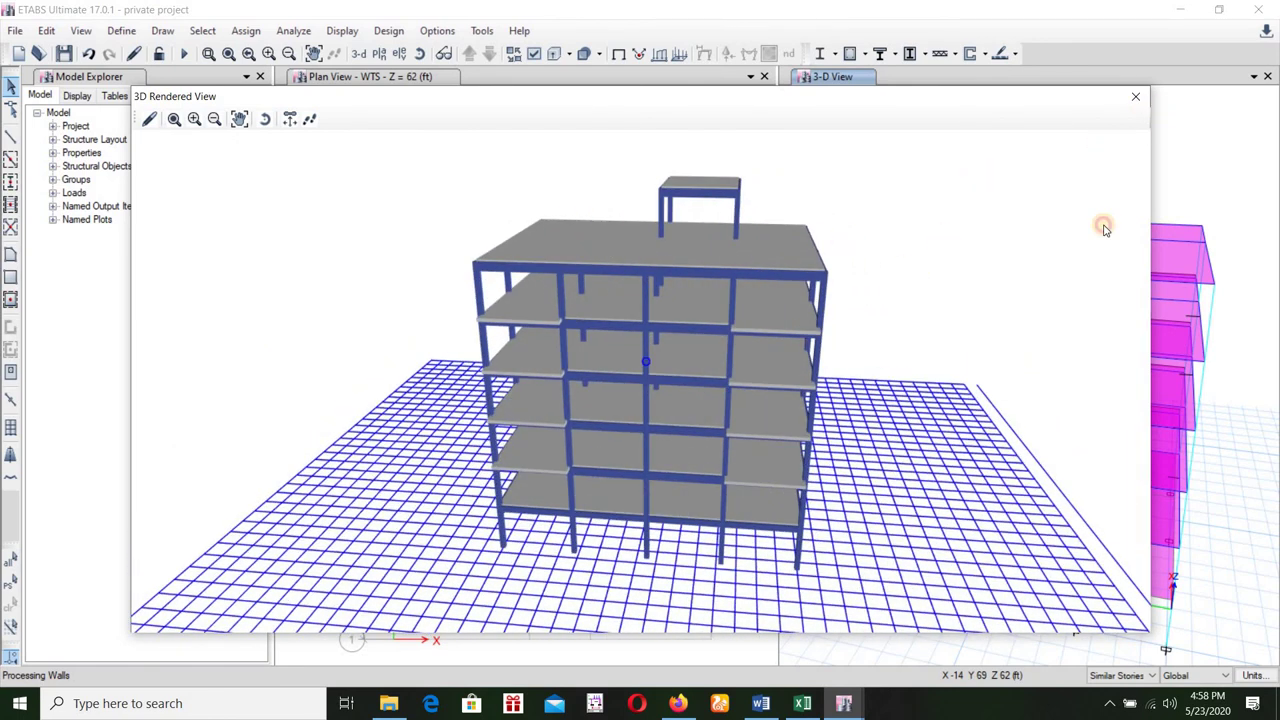
pyautogui.click(1135, 96)
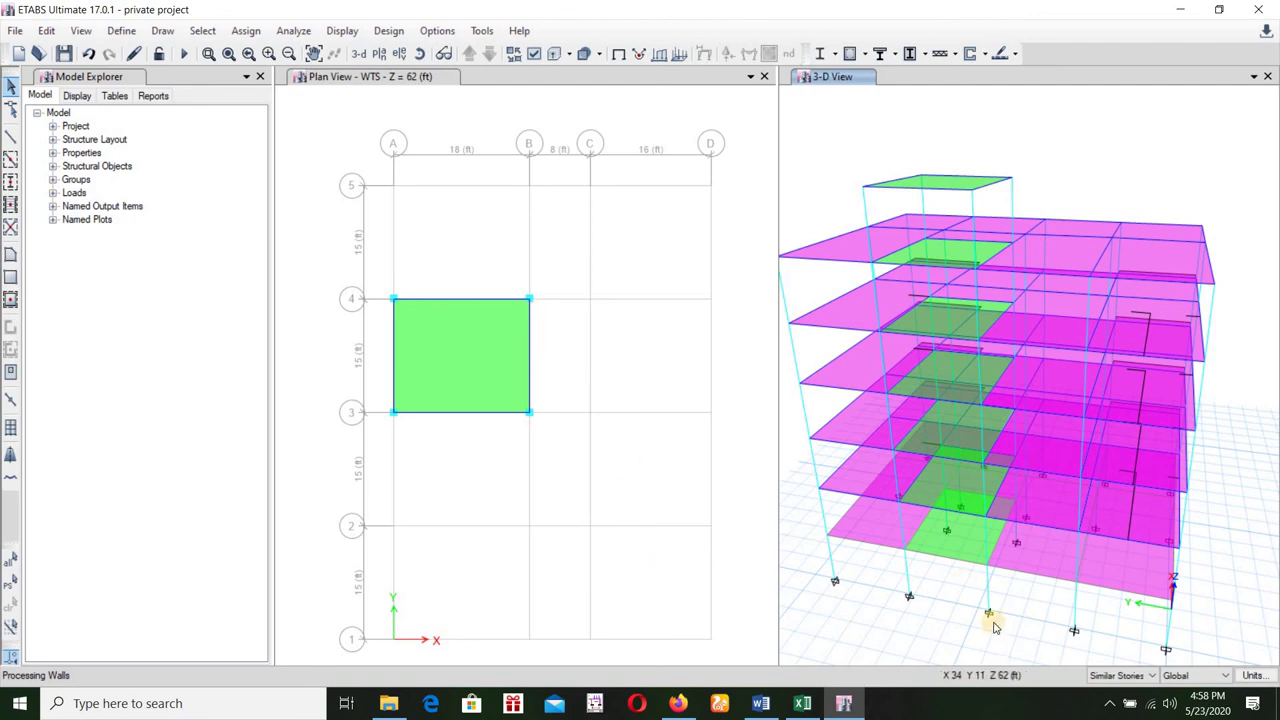
# Step: Switch to the blank Excel workbook, maximize it, and rename the worksheet as "wts load calcu"
pyautogui.click(803, 708)
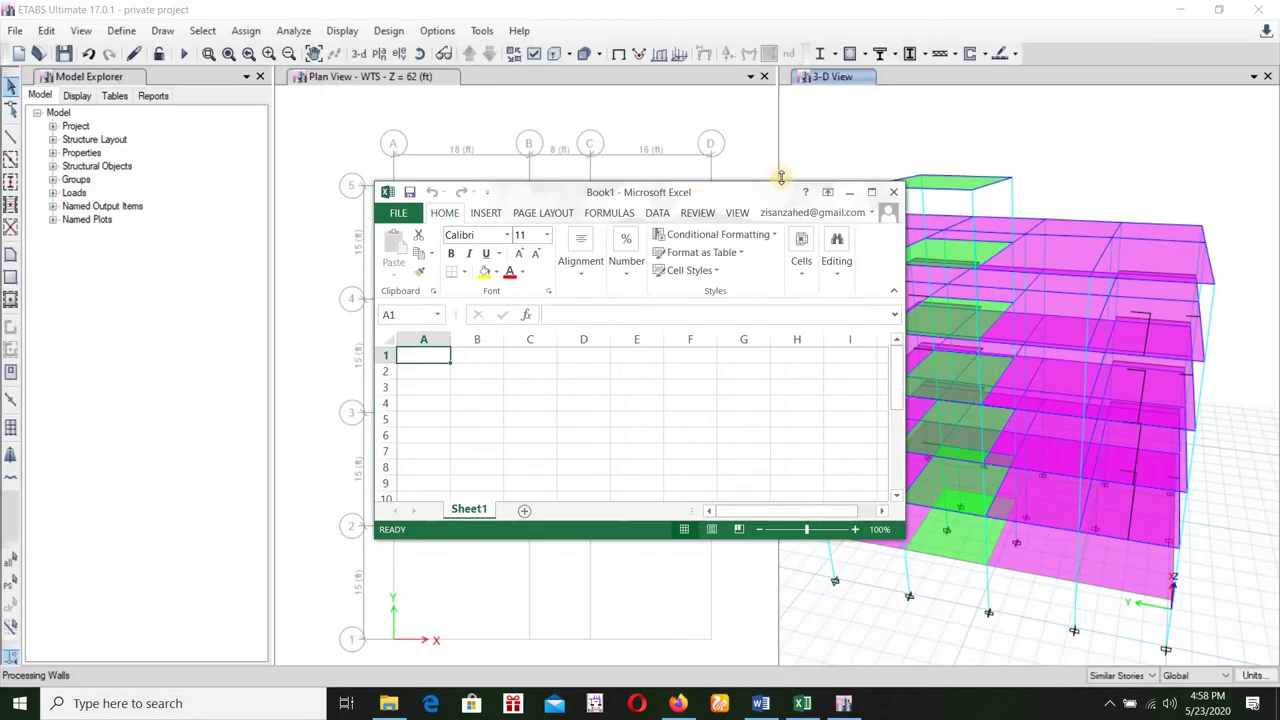
pyautogui.click(873, 193)
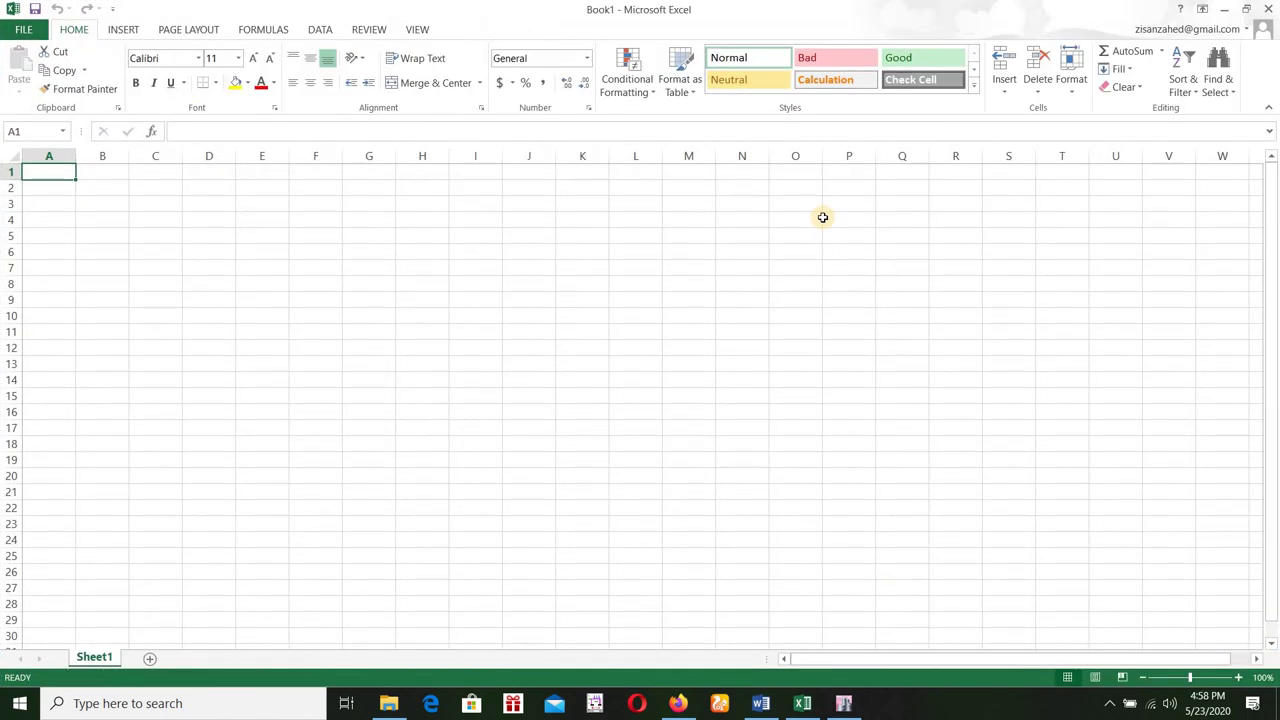
pyautogui.rightClick(100, 658)
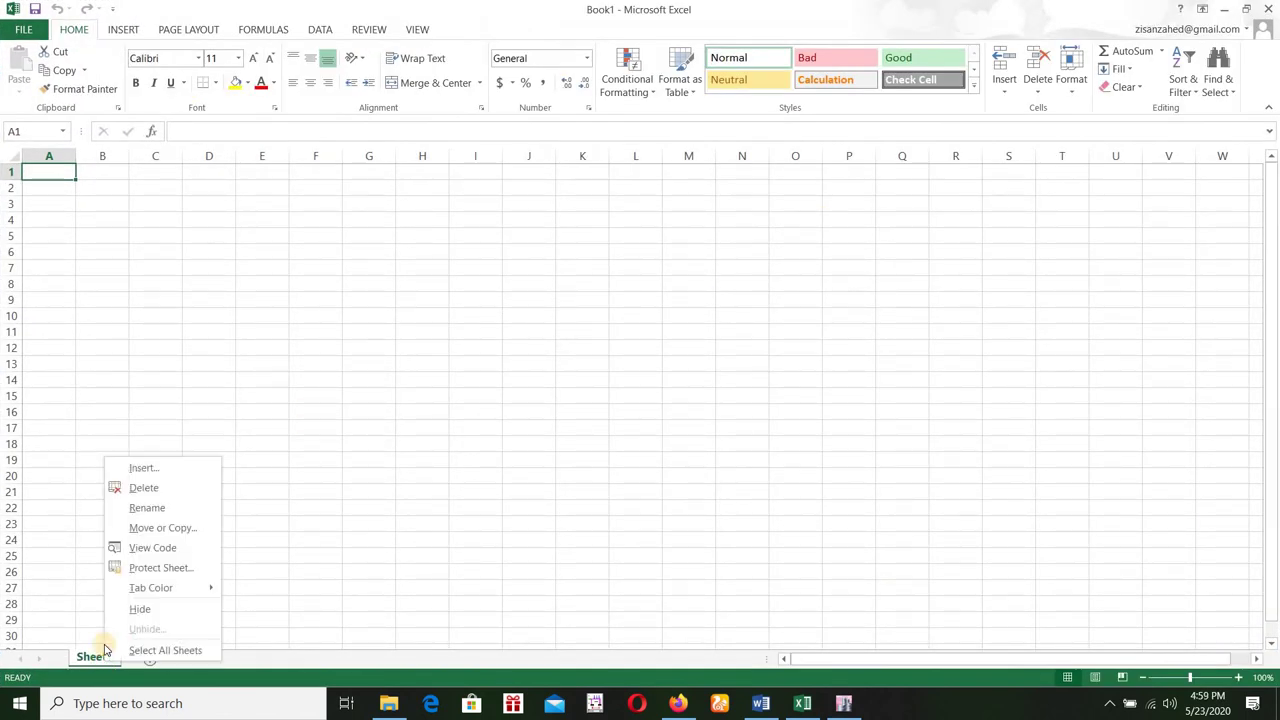
pyautogui.moveTo(138, 591)
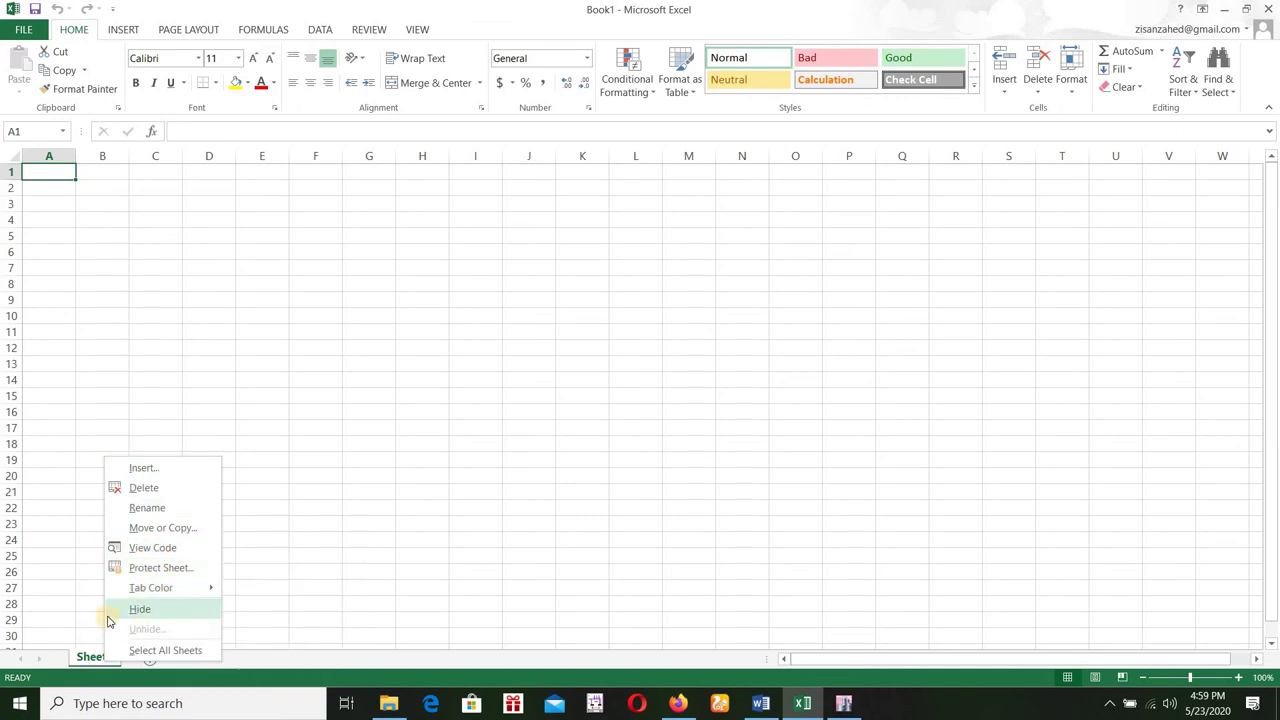
pyautogui.click(152, 508)
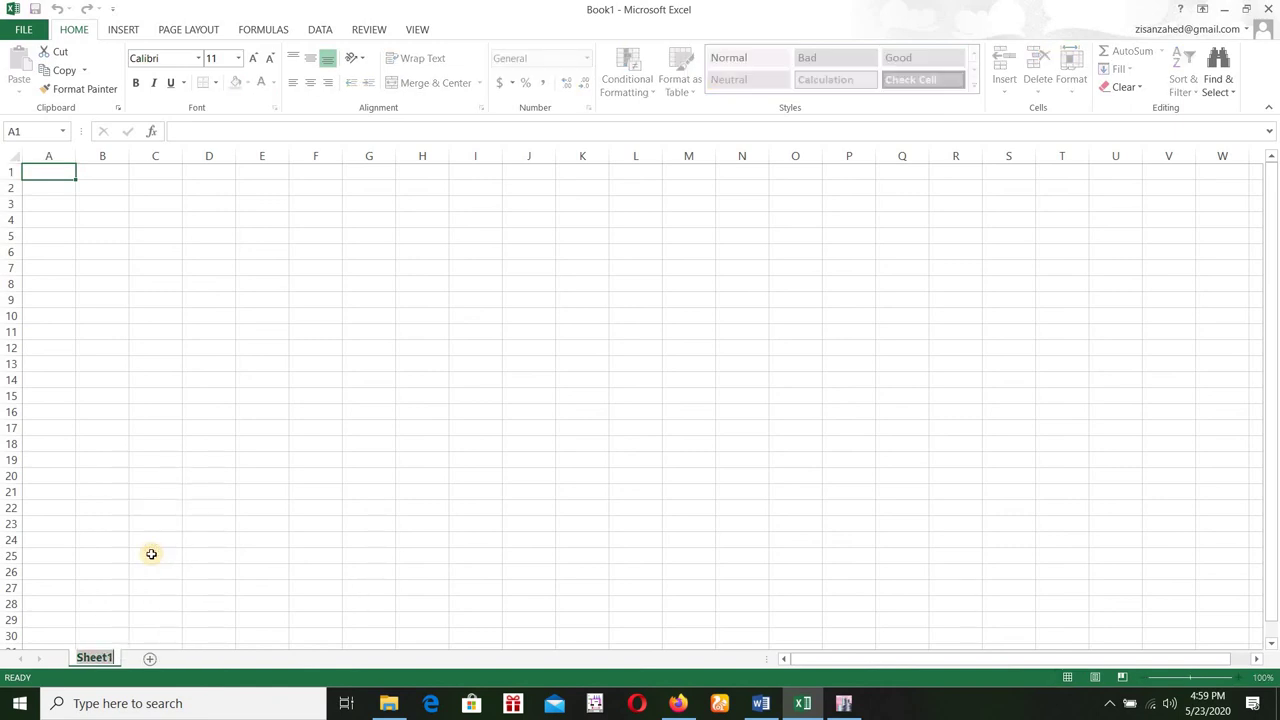
pyautogui.write('wts load calcu')
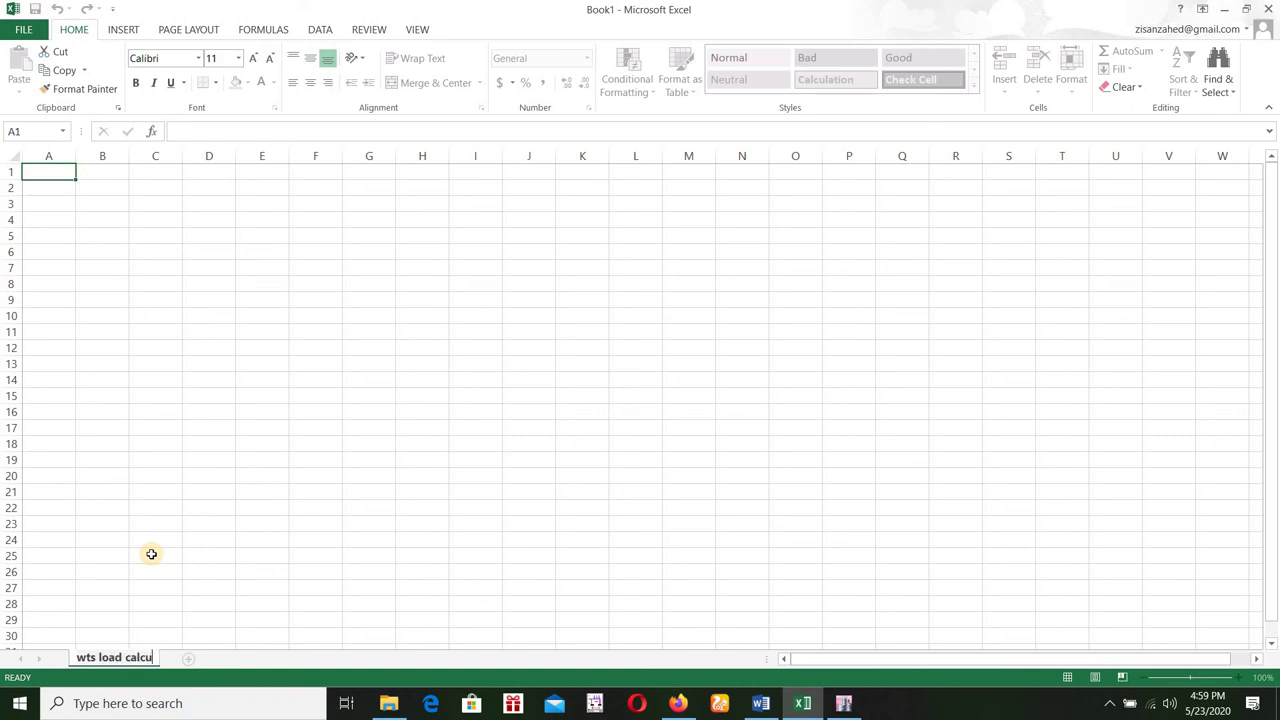
pyautogui.press('Return')
pyautogui.click(281, 426)
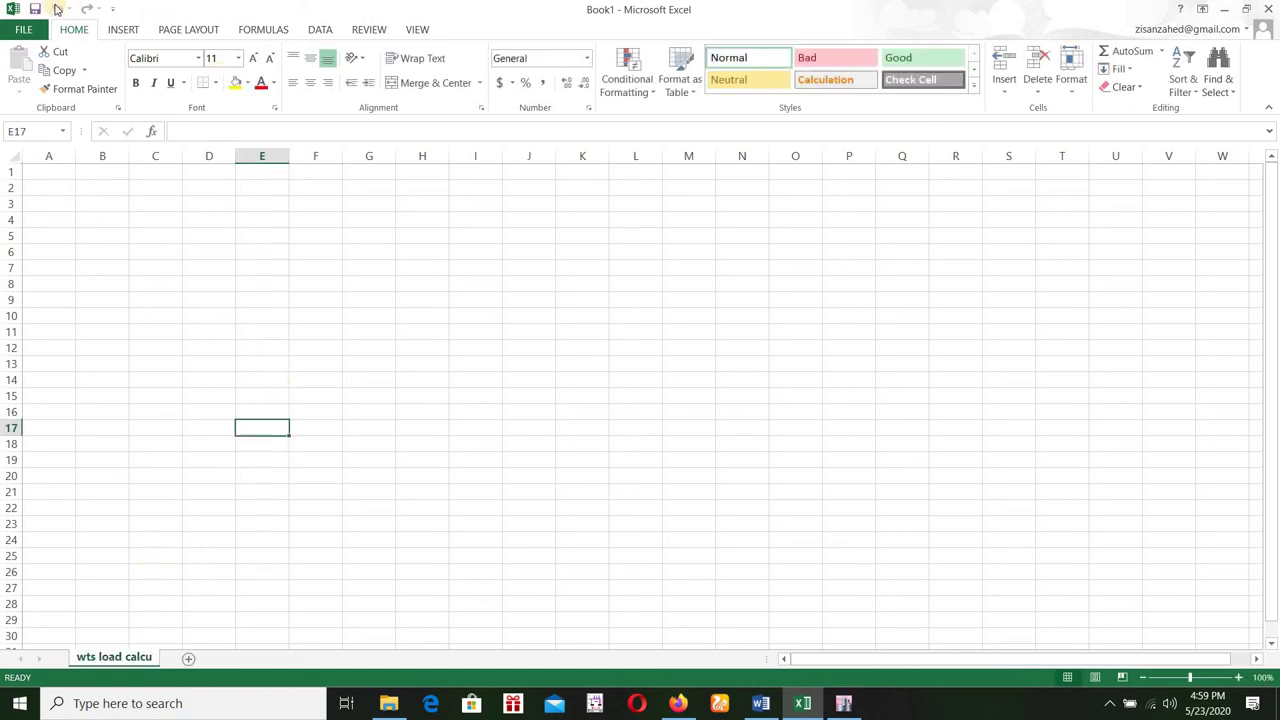
# Step: Insert a text box near the top of the sheet reading "wtaer required in the building and slab water load"
pyautogui.click(123, 29)
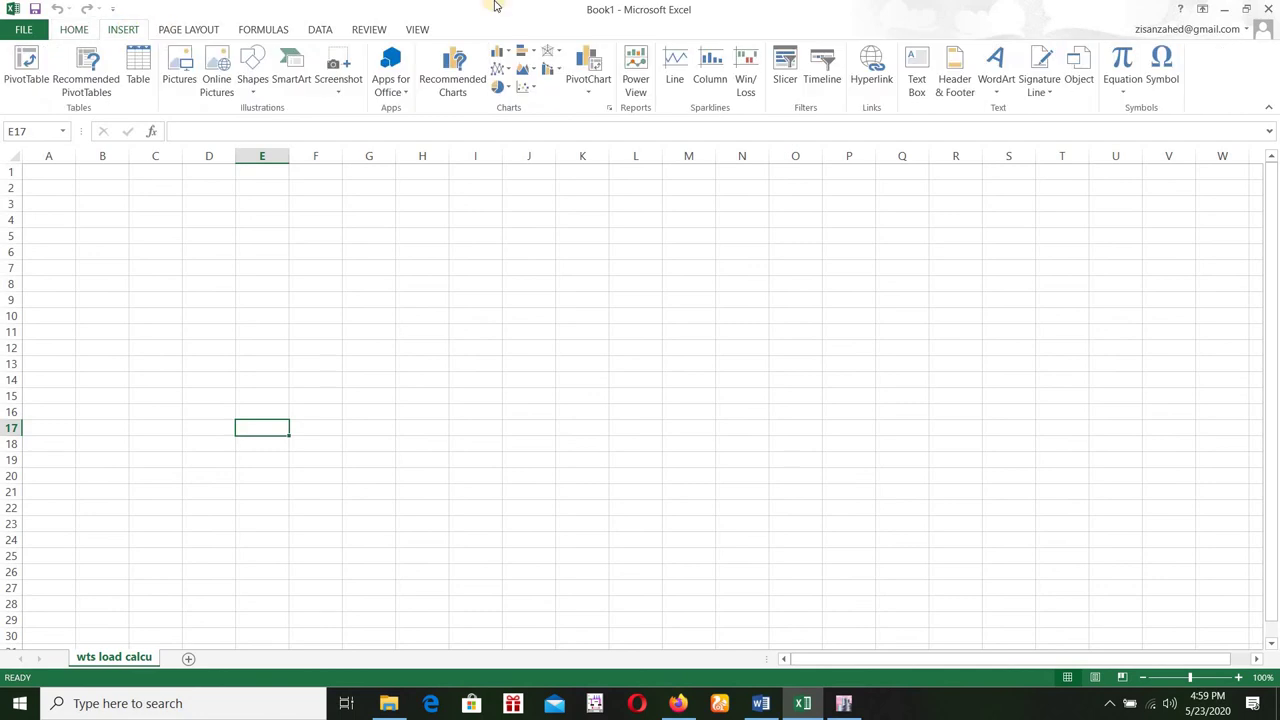
pyautogui.click(914, 70)
pyautogui.moveTo(265, 212); pyautogui.dragTo(285, 238)
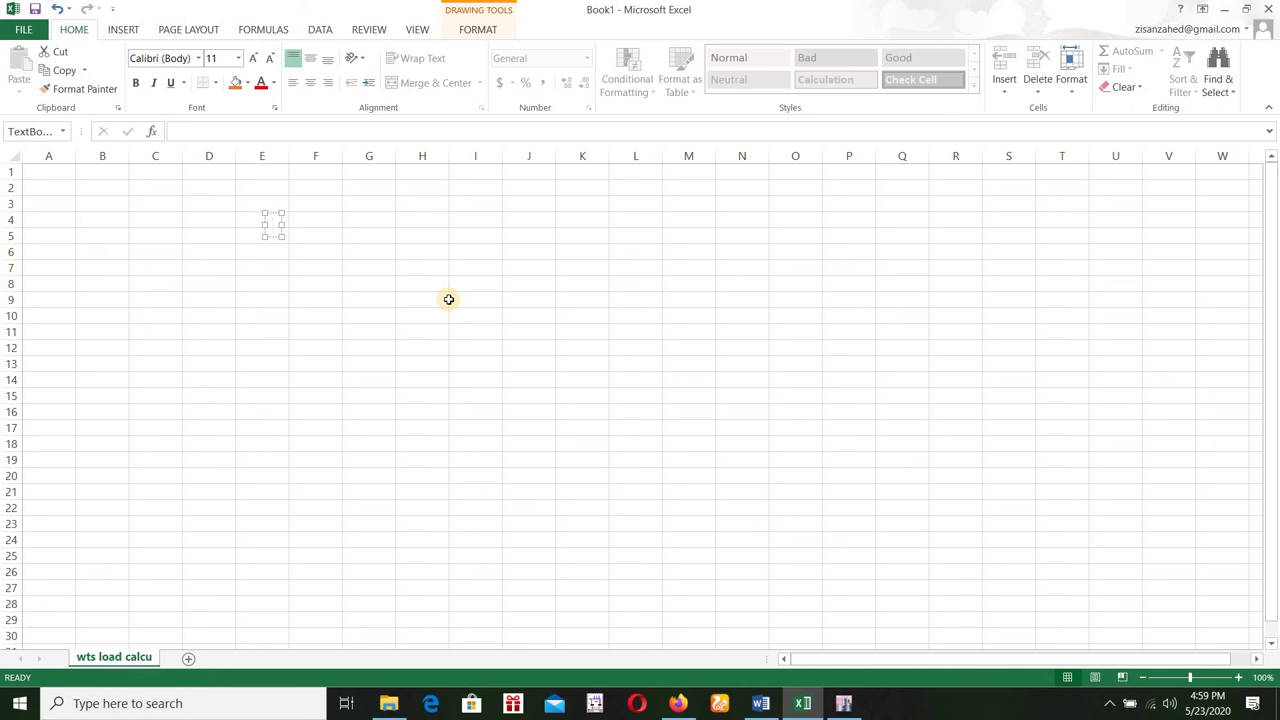
pyautogui.write('wtaer req')
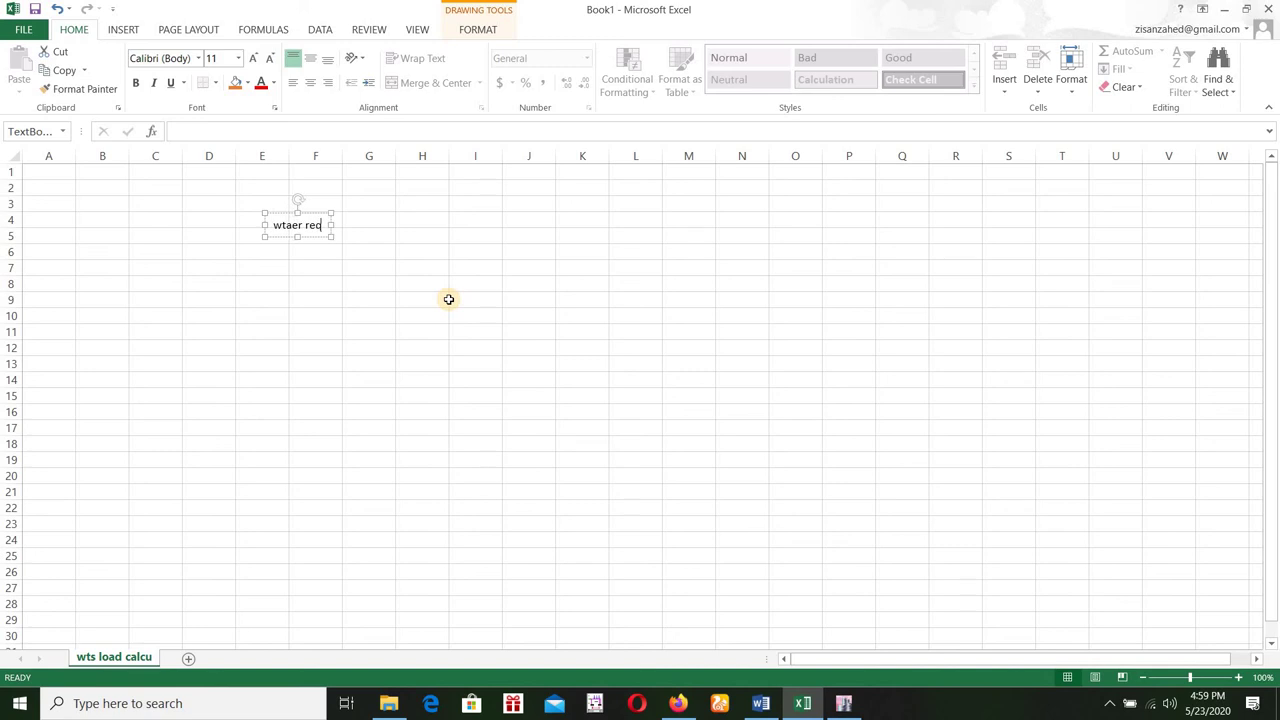
pyautogui.write('uired in ')
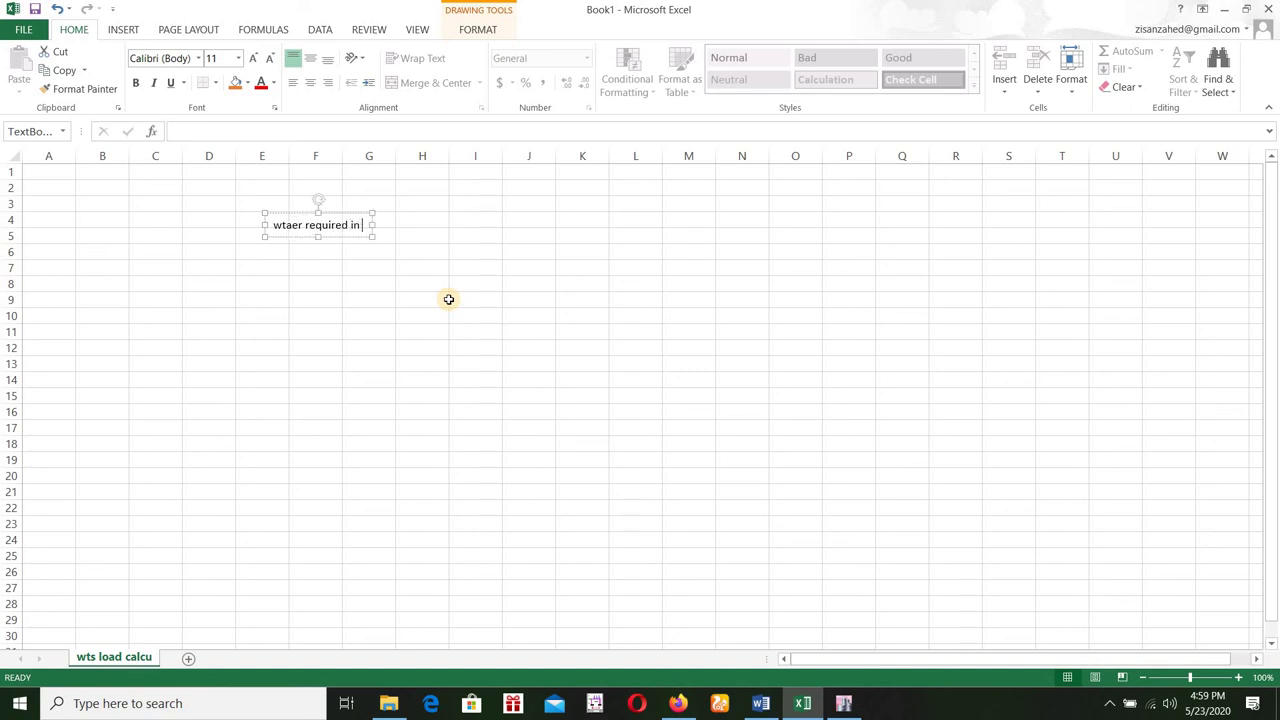
pyautogui.write('the buildin')
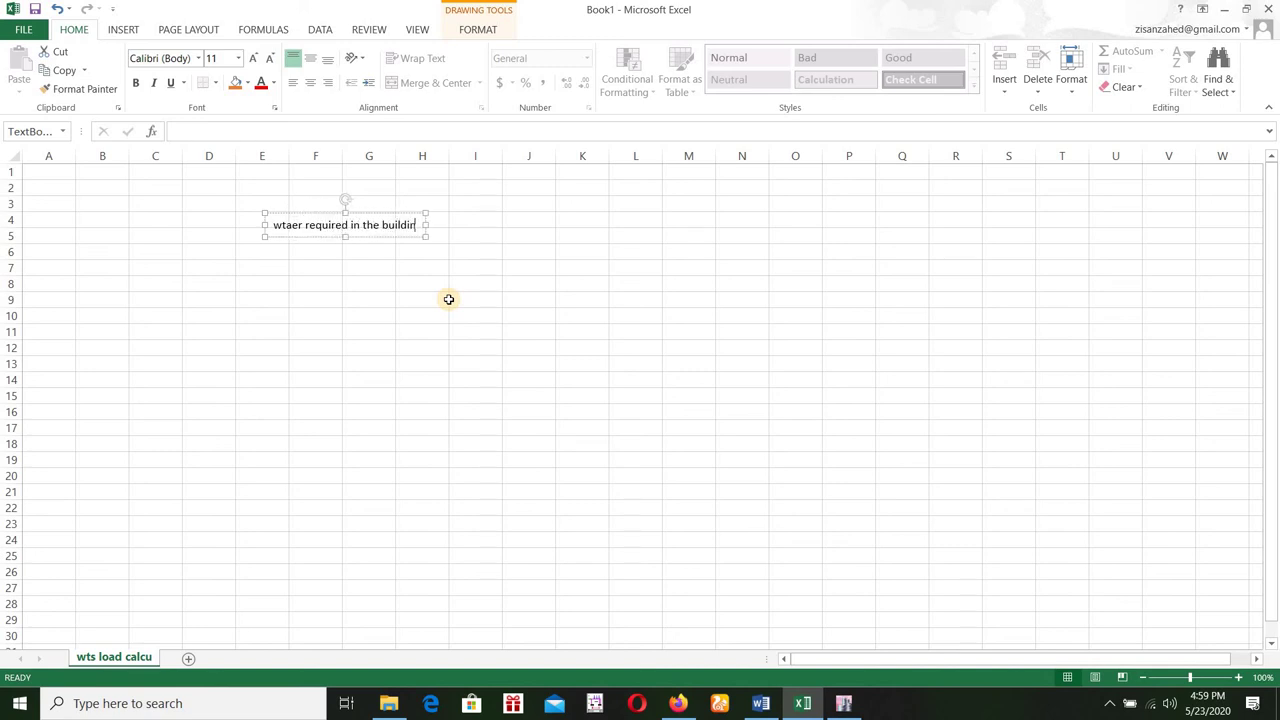
pyautogui.write('g and slab')
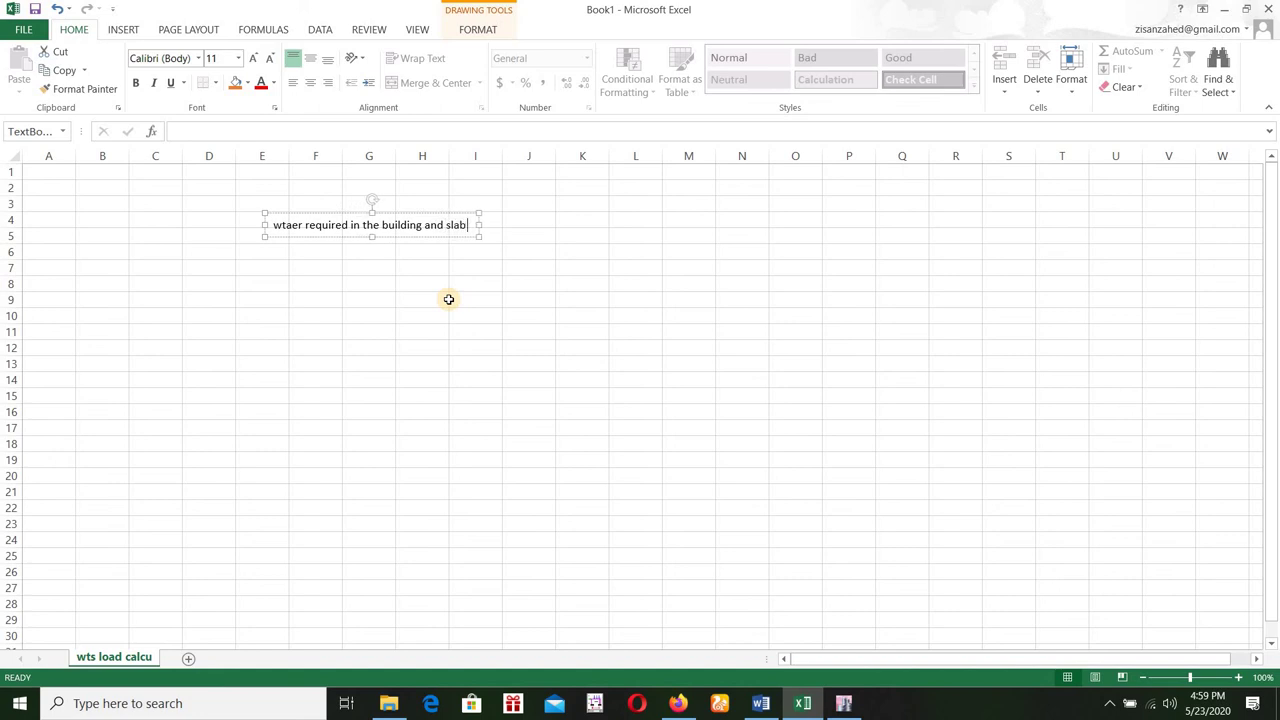
pyautogui.write(' load')
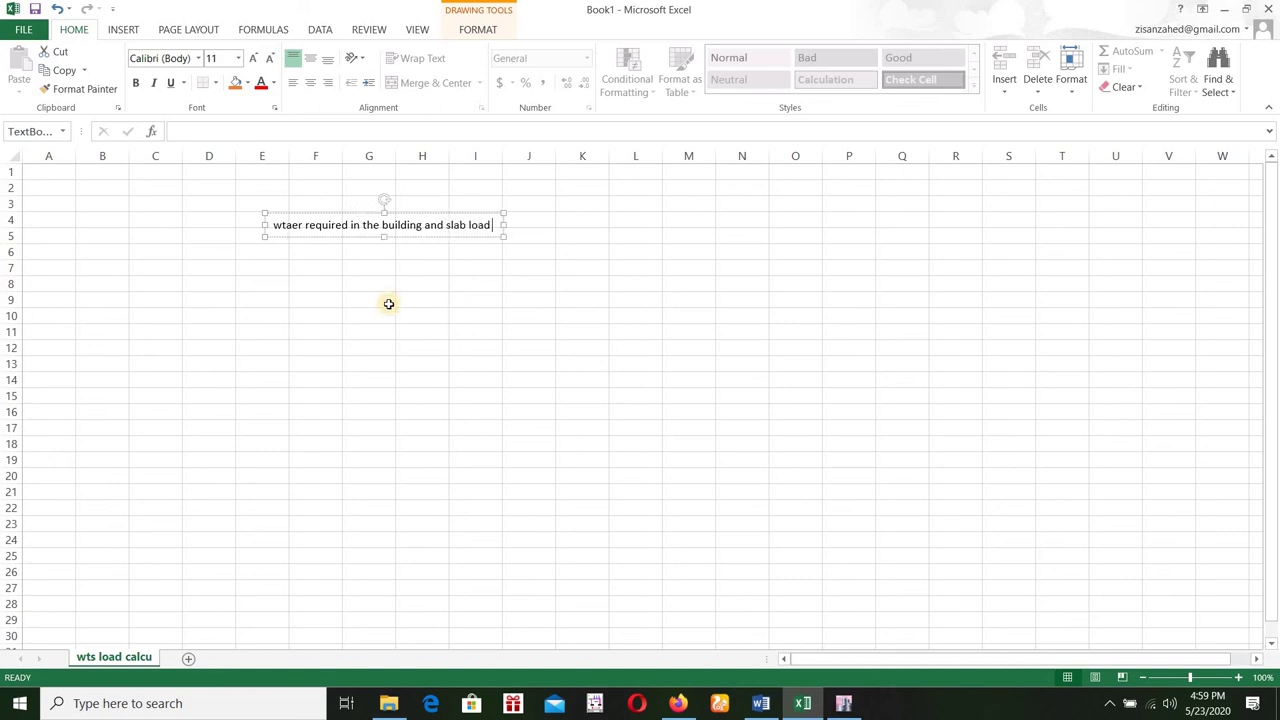
pyautogui.press('BackSpace')
pyautogui.press('BackSpace')
pyautogui.press('BackSpace')
pyautogui.press('BackSpace')
pyautogui.write('water load')
pyautogui.press('Return')
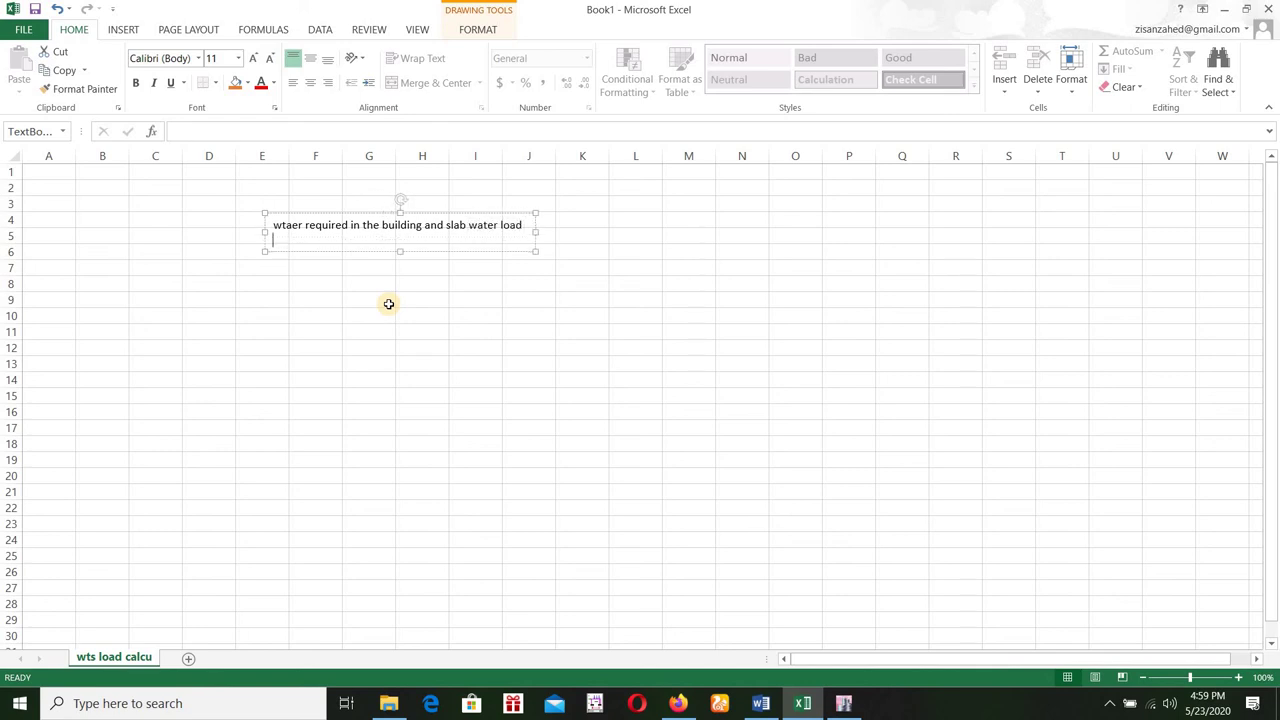
# Step: Set the font size of the title text in the text box to 32
pyautogui.moveTo(272, 226); pyautogui.dragTo(537, 224)
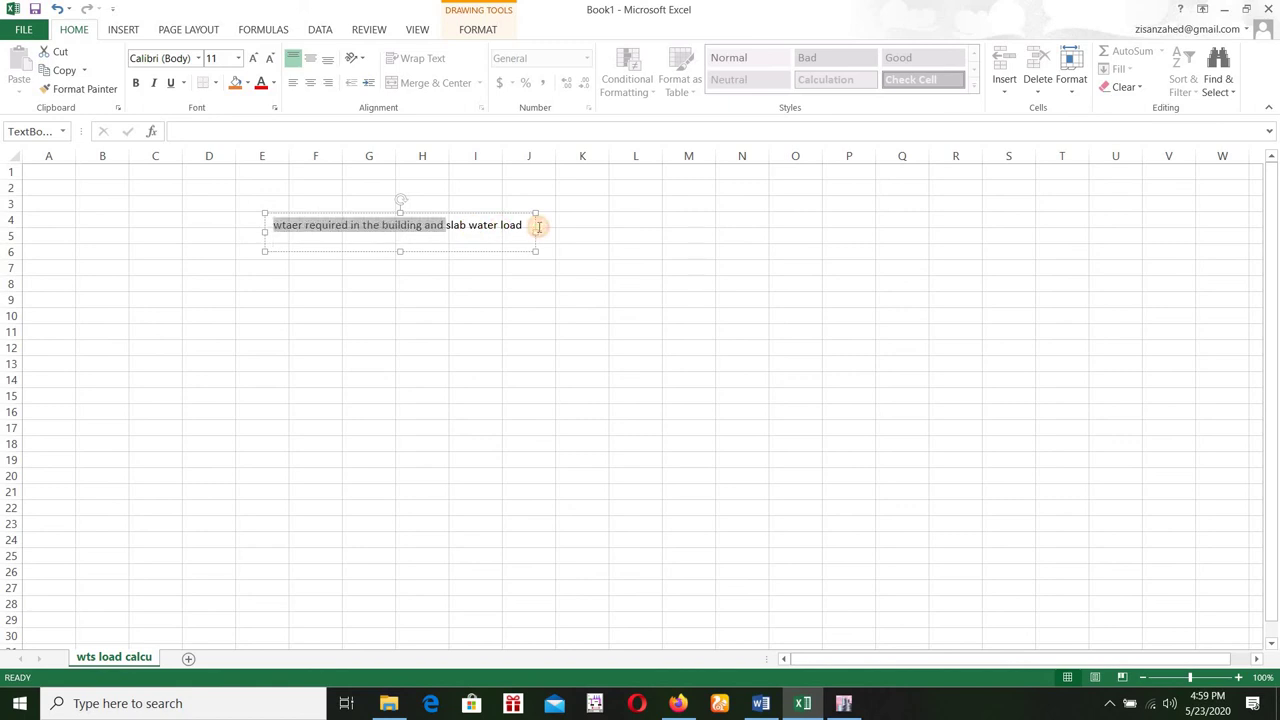
pyautogui.click(616, 183)
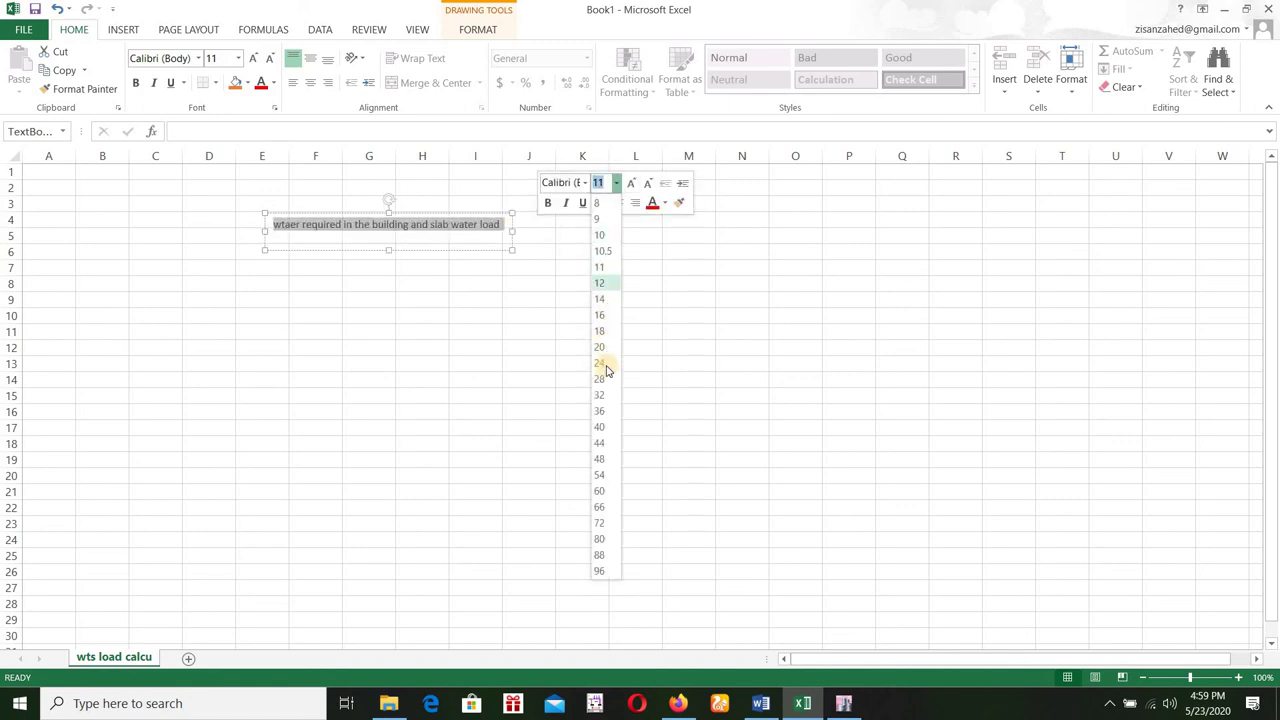
pyautogui.click(599, 395)
pyautogui.press('Escape')
pyautogui.press('Escape')
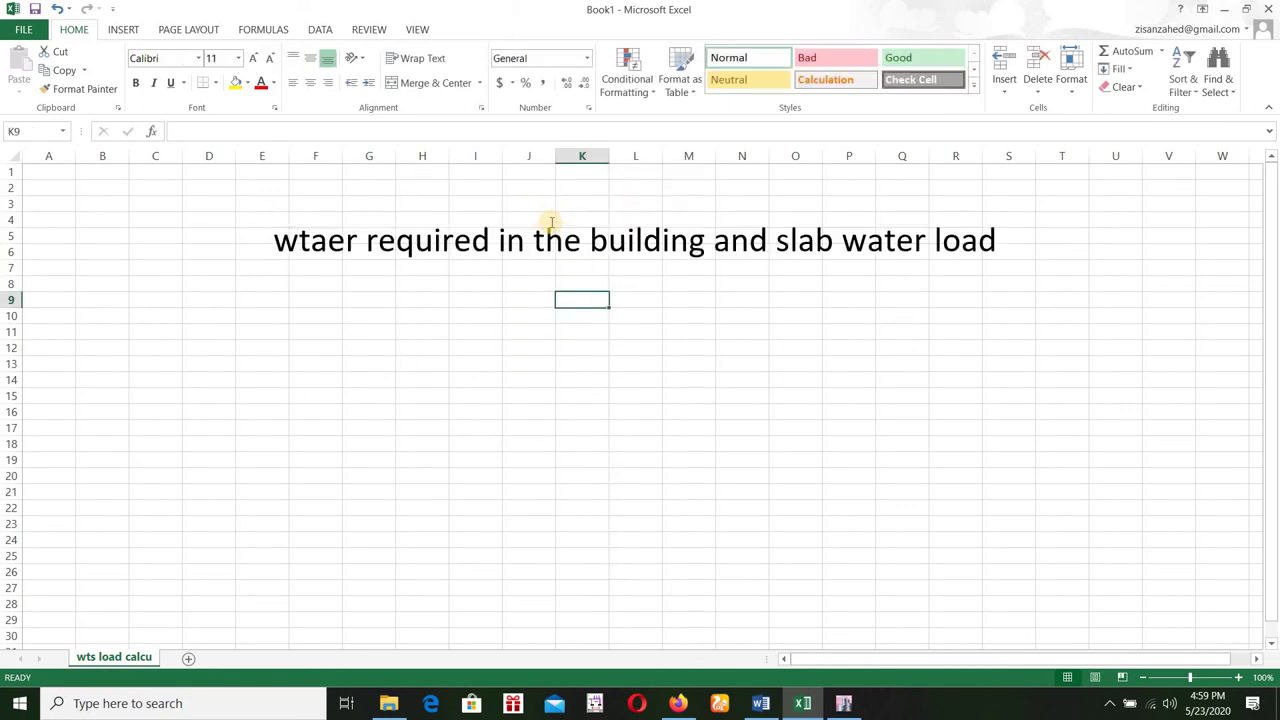
# Step: Move the title text box up and left so its text starts in column B around rows 2 to 4
pyautogui.click(530, 214)
pyautogui.moveTo(516, 208); pyautogui.dragTo(366, 174)
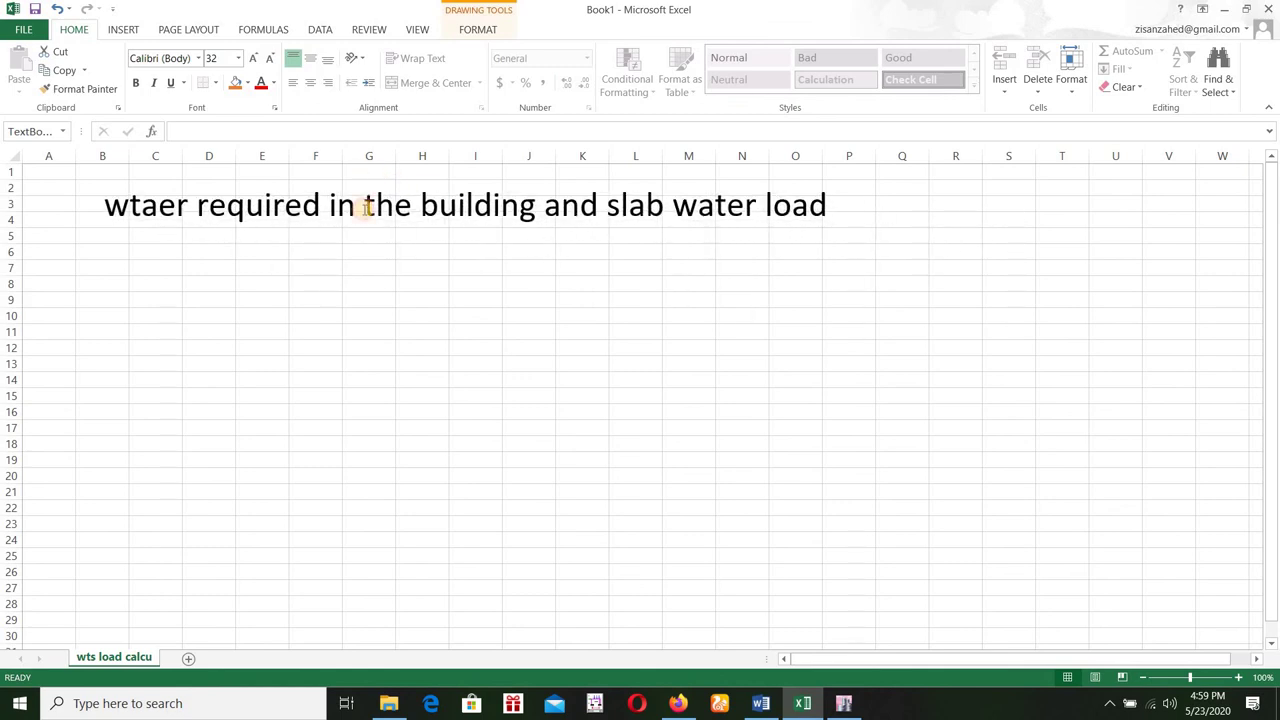
pyautogui.click(268, 286)
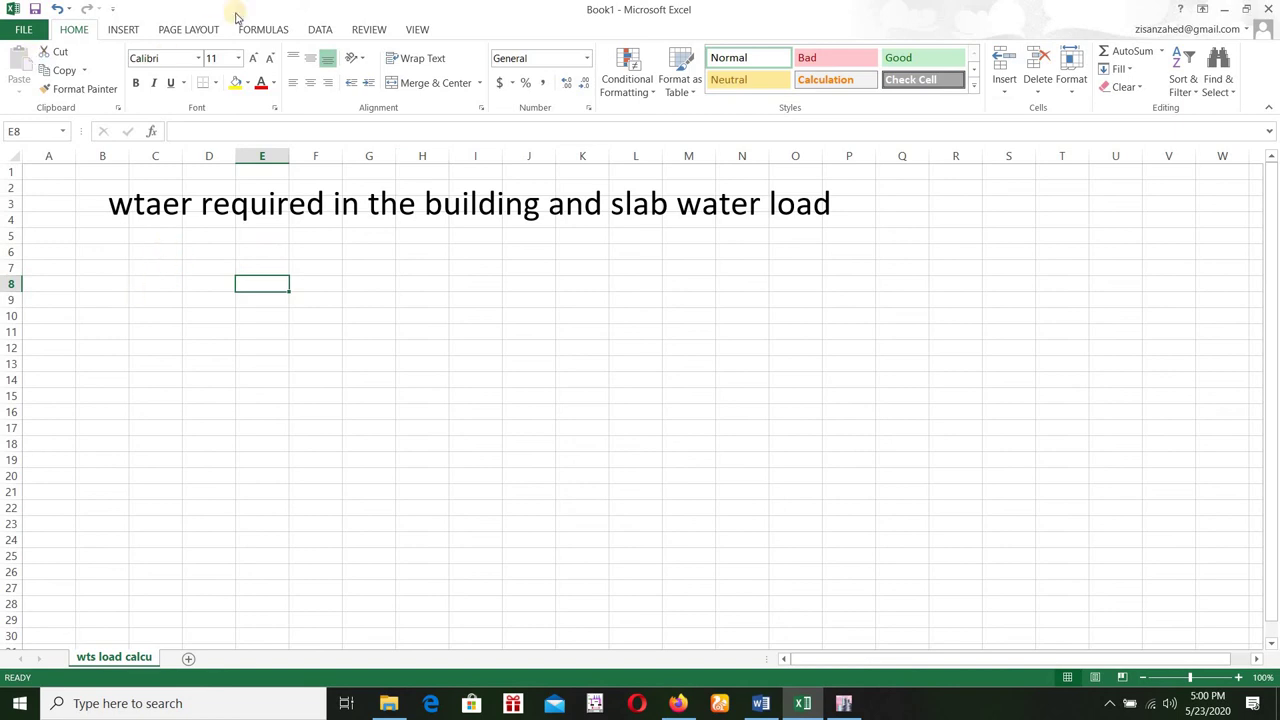
# Step: Insert a second text box below the title, starting in column C, reading "UNDERGROUND"
pyautogui.click(123, 29)
pyautogui.click(916, 72)
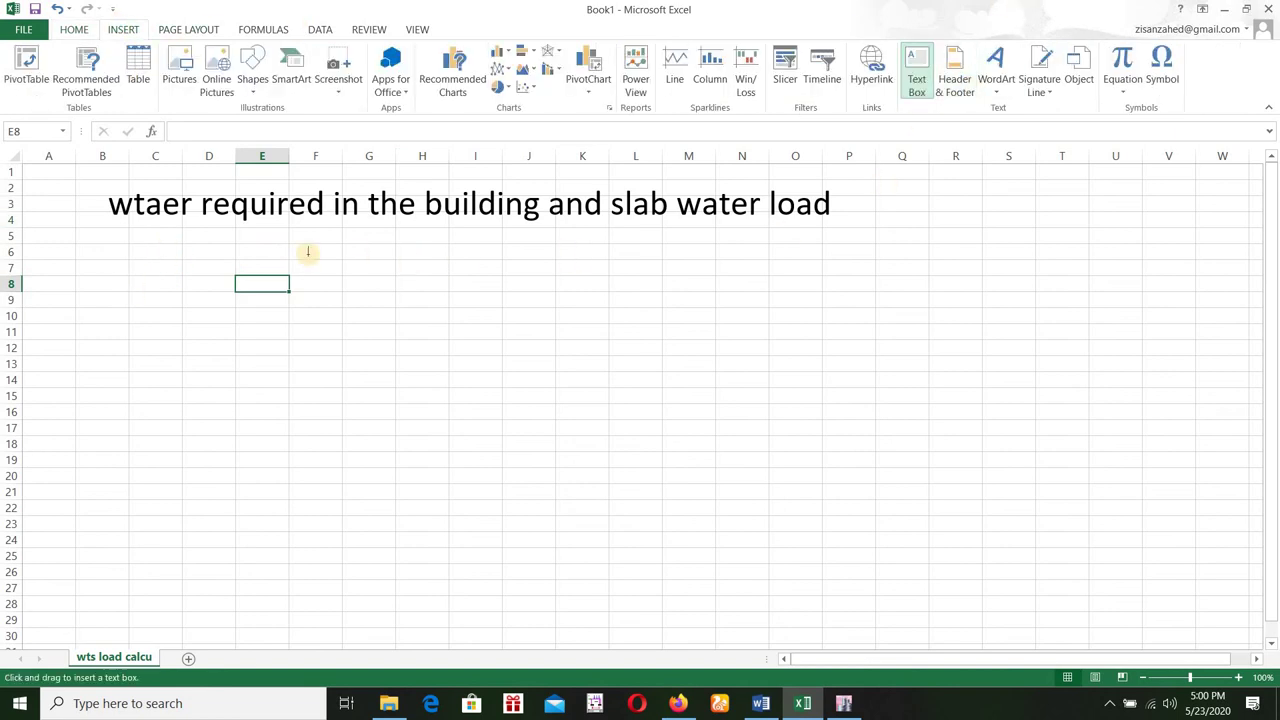
pyautogui.click(160, 241)
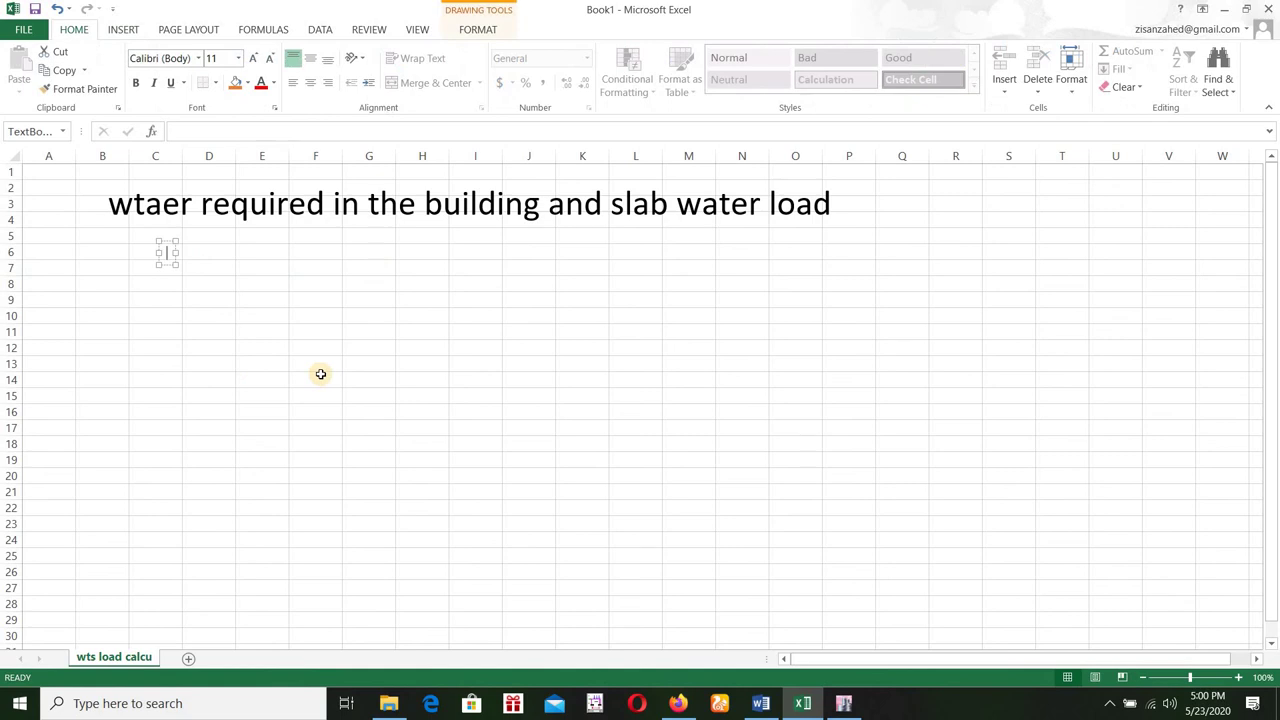
pyautogui.write('UNDERGROUND')
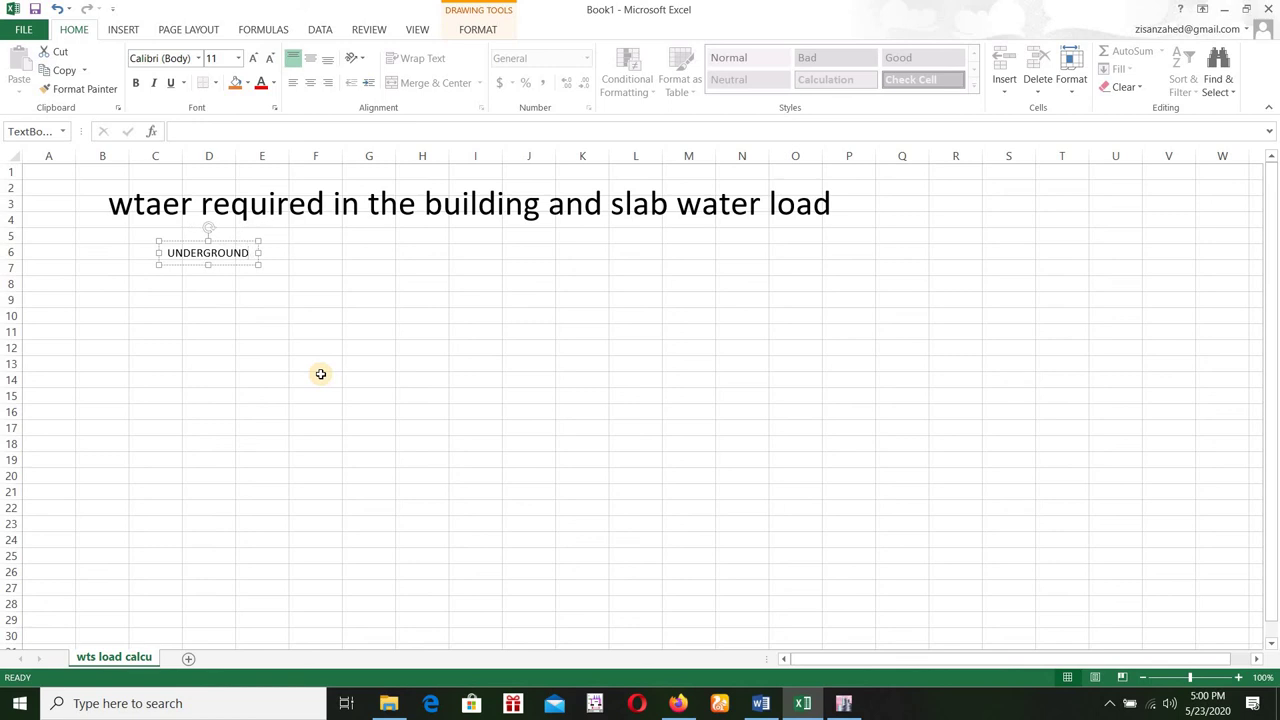
# Step: Set the UNDERGROUND label's font size to 14 and move it slightly closer beneath the title
pyautogui.click(211, 351)
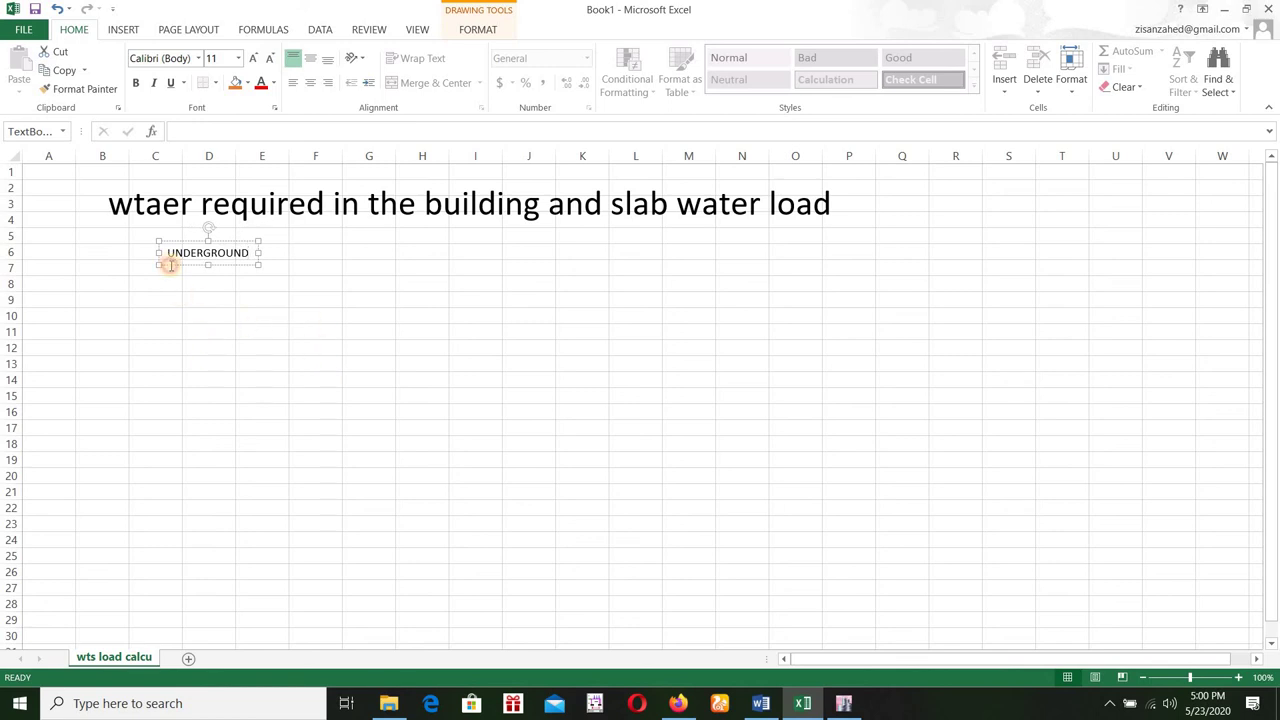
pyautogui.doubleClick(251, 254)
pyautogui.click(328, 211)
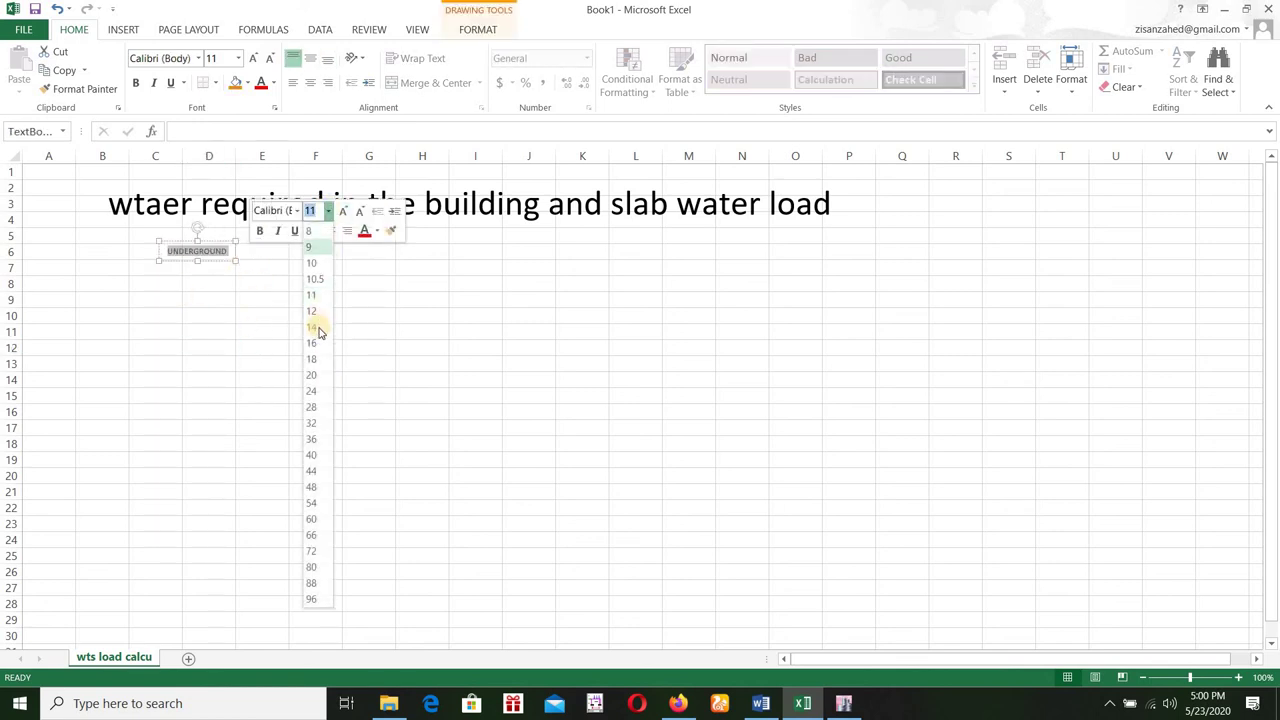
pyautogui.click(318, 330)
pyautogui.click(260, 337)
pyautogui.click(205, 250)
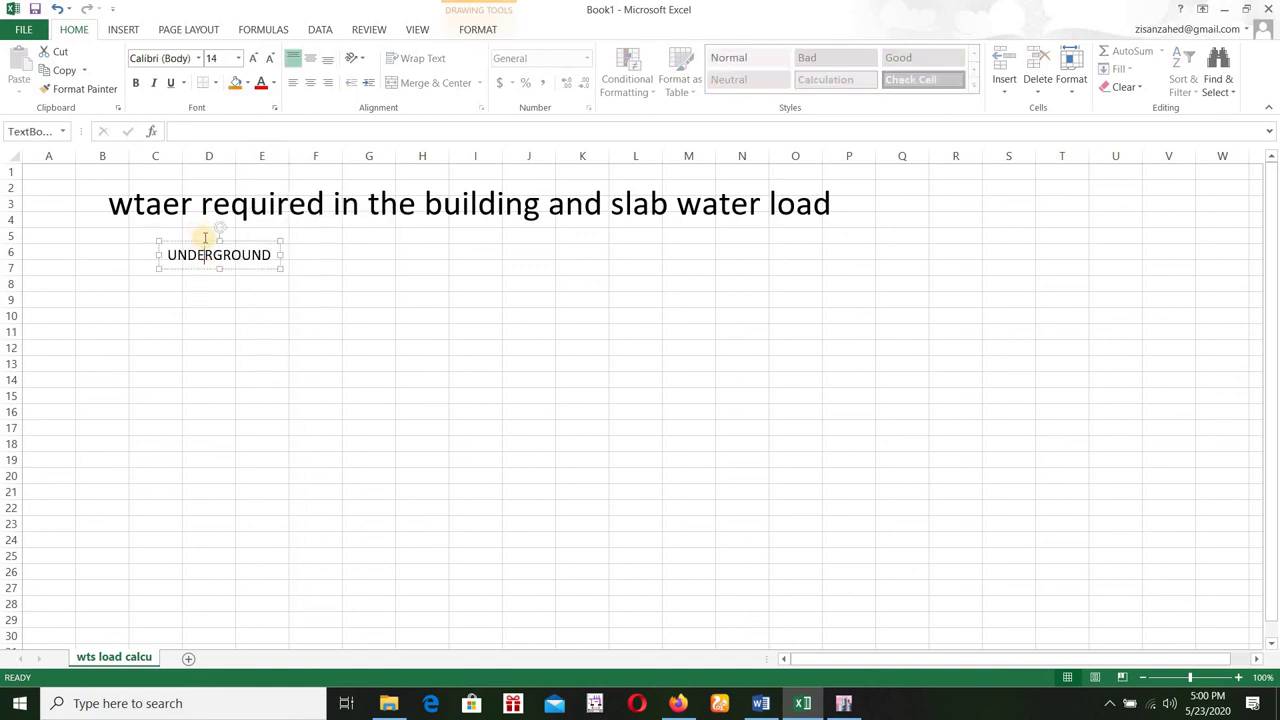
pyautogui.moveTo(186, 237); pyautogui.dragTo(164, 226)
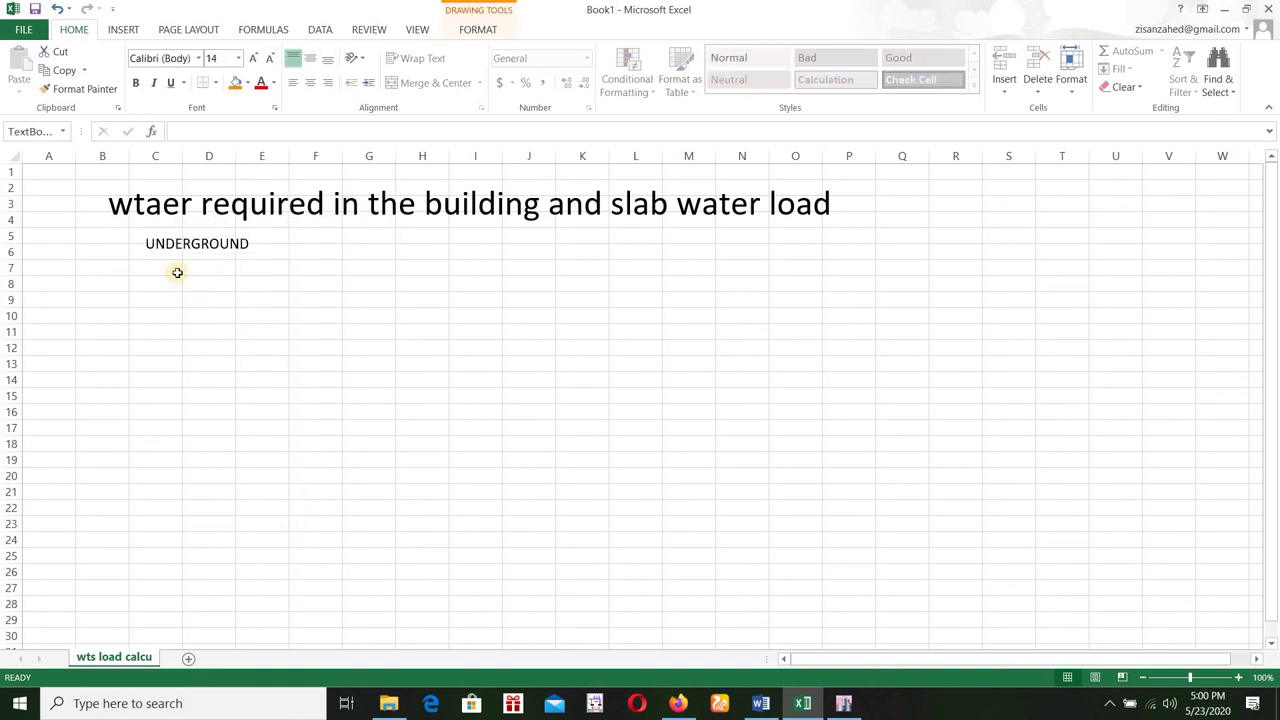
# Step: Enter "No. of Flats" in cell C8 and widen column C to fit the label
pyautogui.click(177, 272)
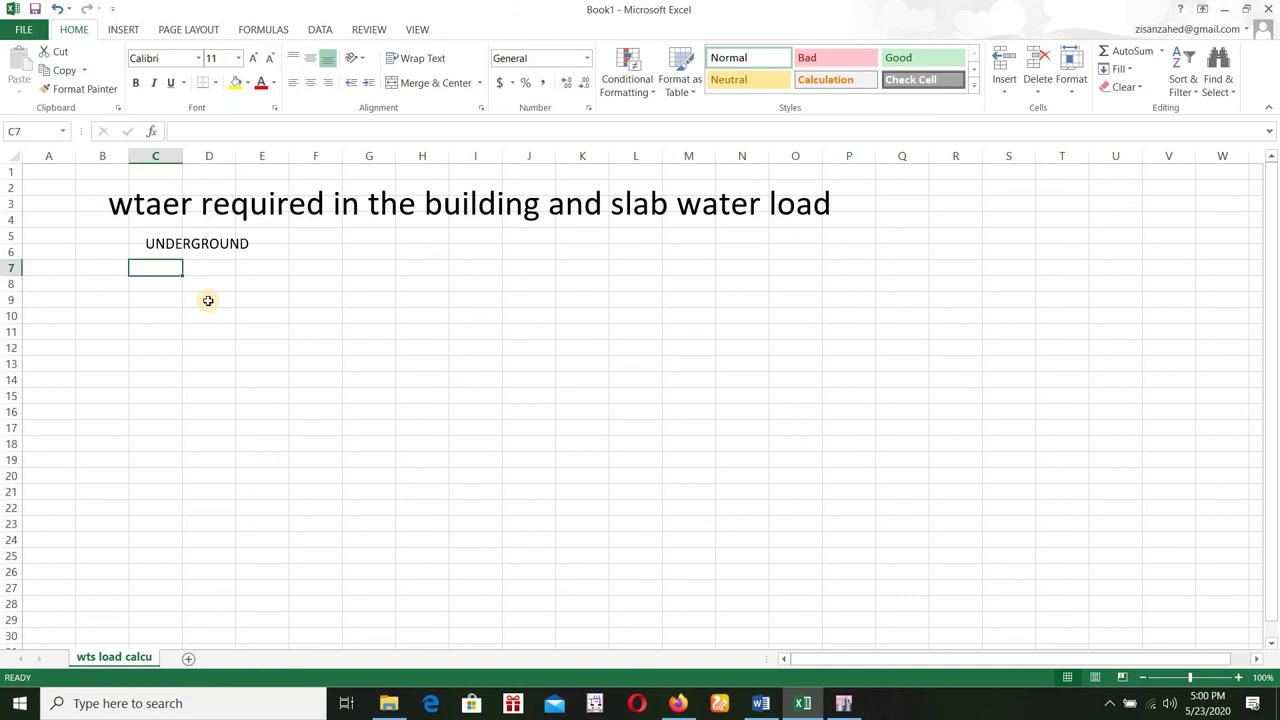
pyautogui.press('Down')
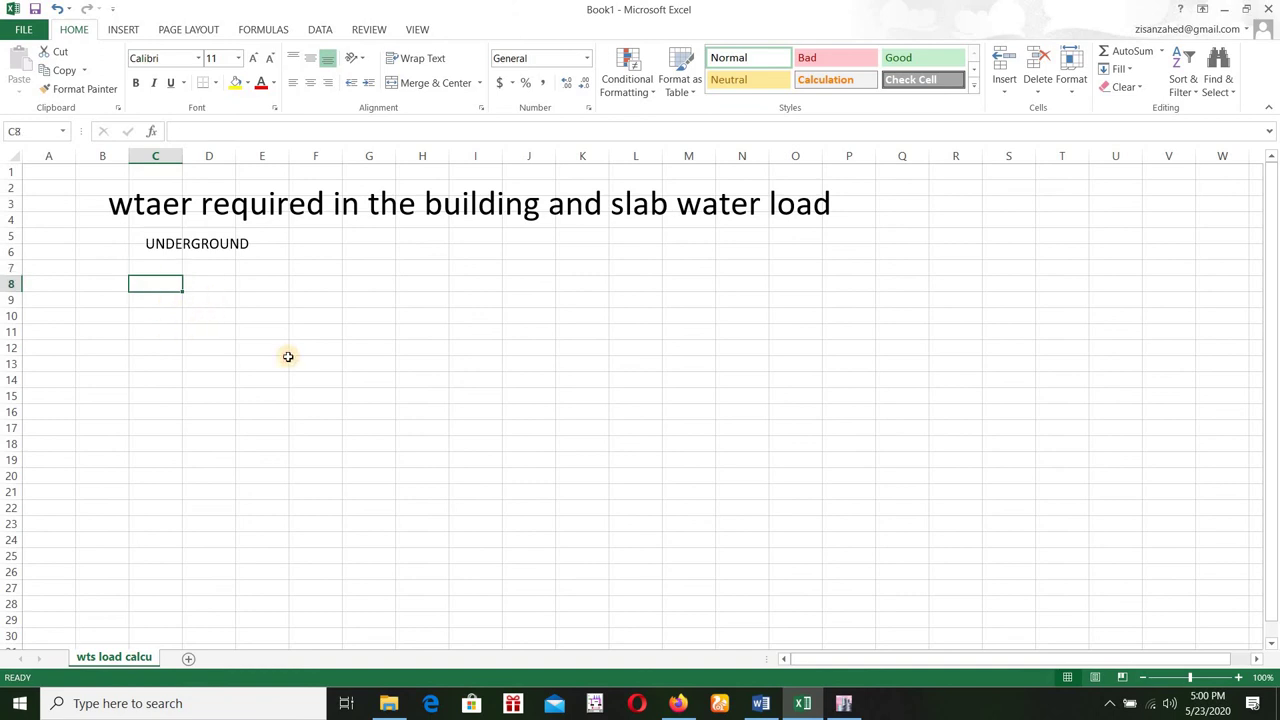
pyautogui.write('No. of Flats')
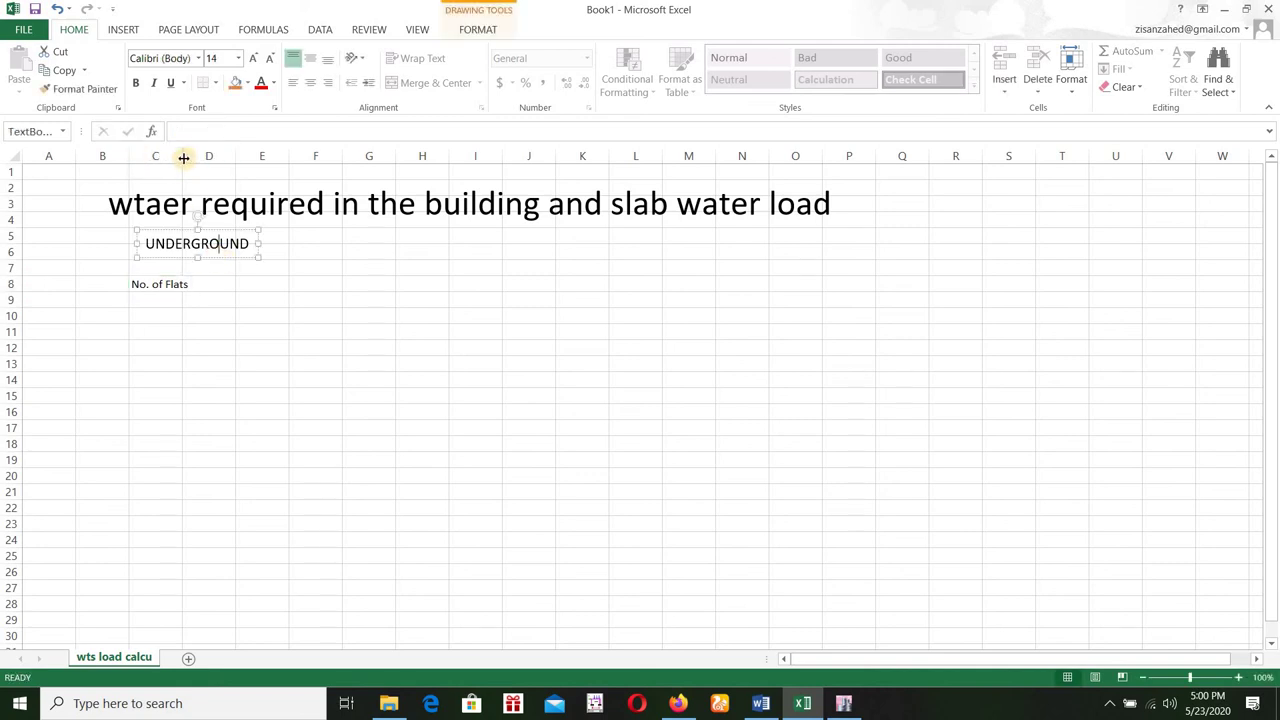
pyautogui.moveTo(199, 158); pyautogui.dragTo(197, 158)
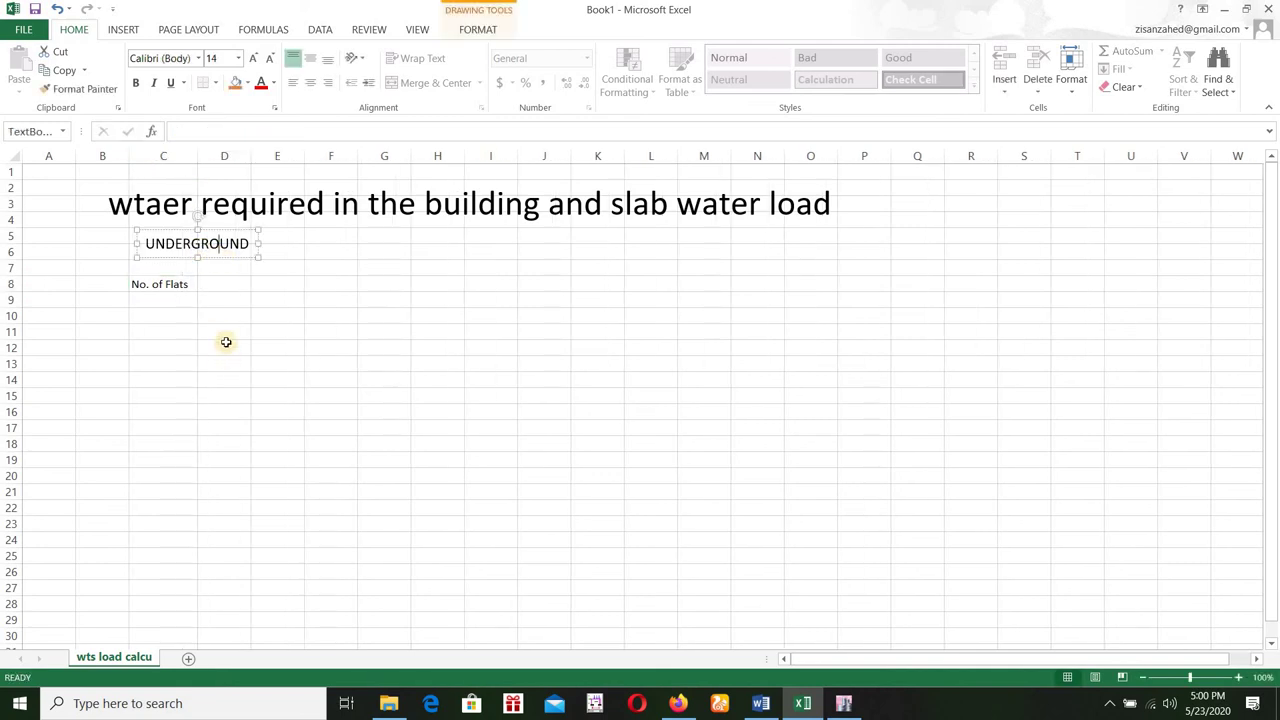
pyautogui.click(222, 286)
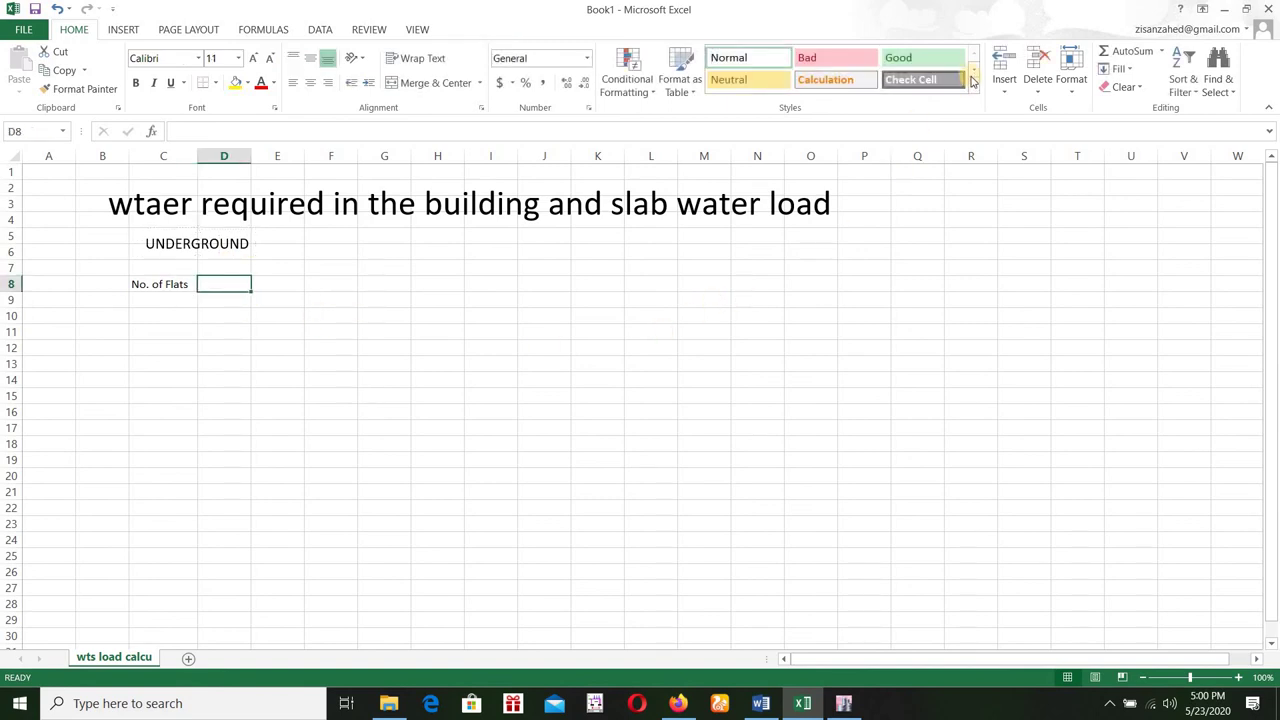
# Step: Apply the Input cell style to cell D8 beside the "No. of Flats" label
pyautogui.click(972, 72)
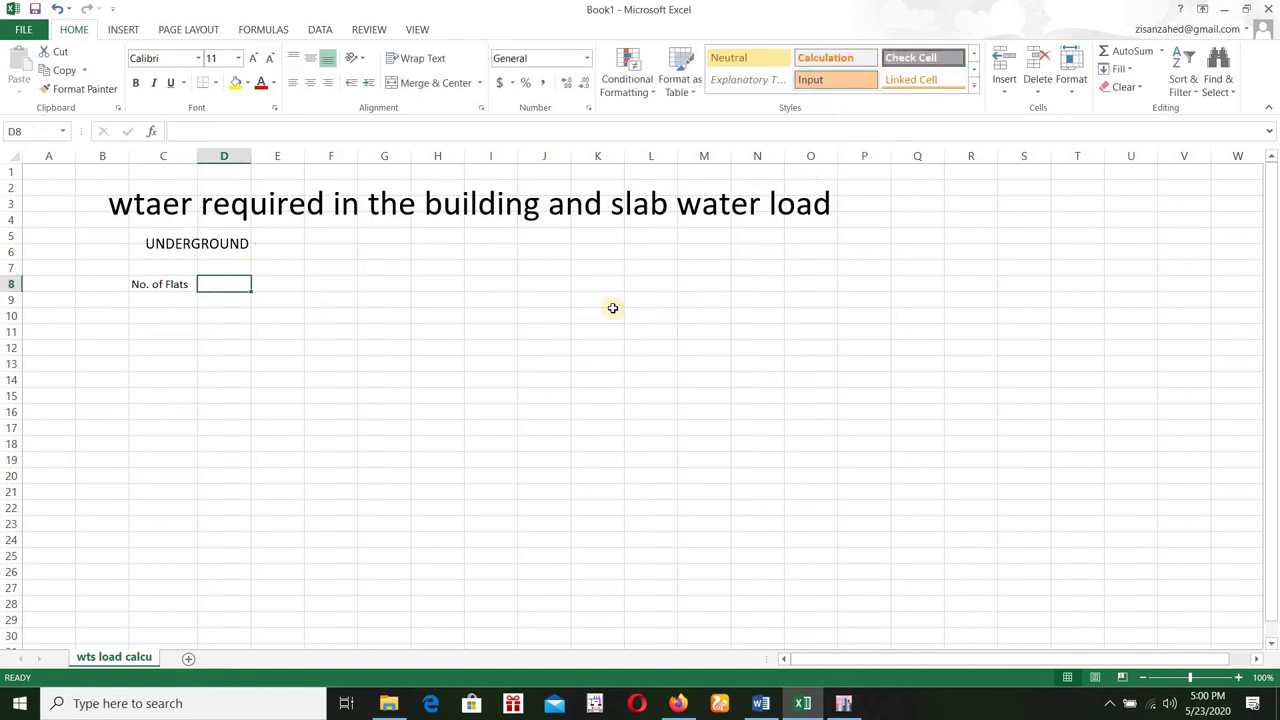
pyautogui.click(836, 80)
pyautogui.click(408, 317)
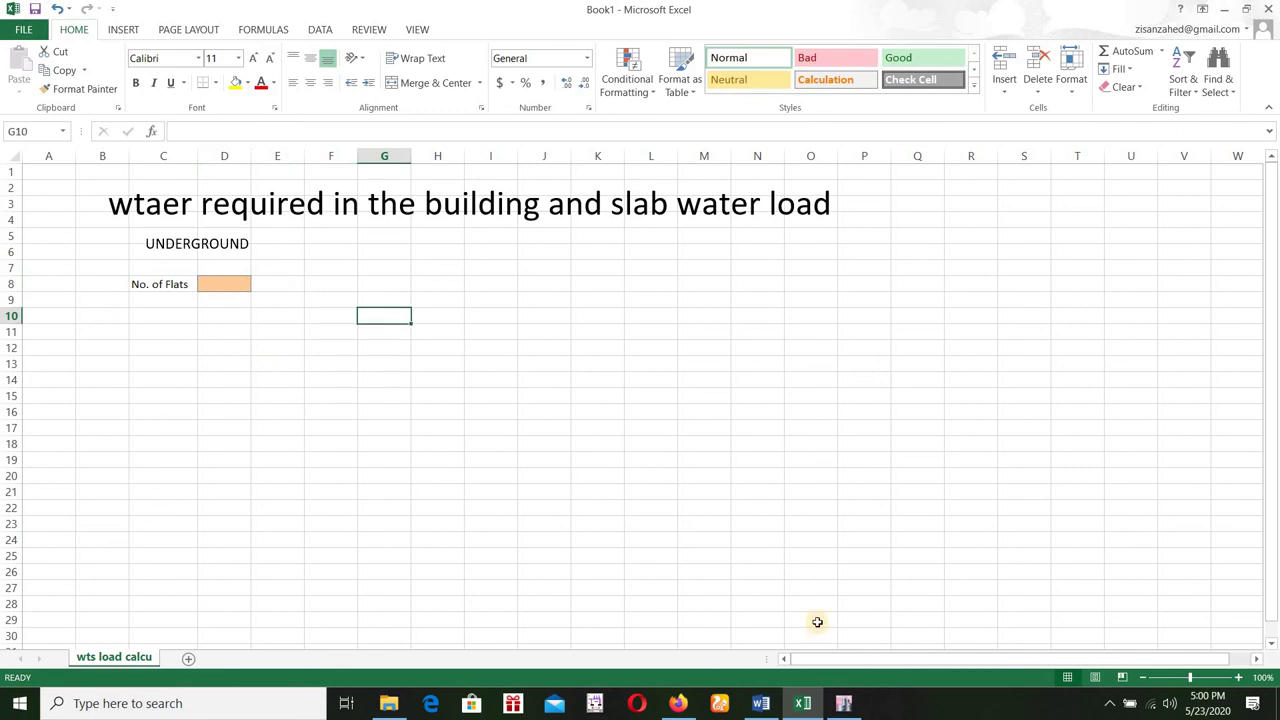
# Step: Switch to the Word project steps document and examine the floor plan on page 2 for the flat layout
pyautogui.click(843, 703)
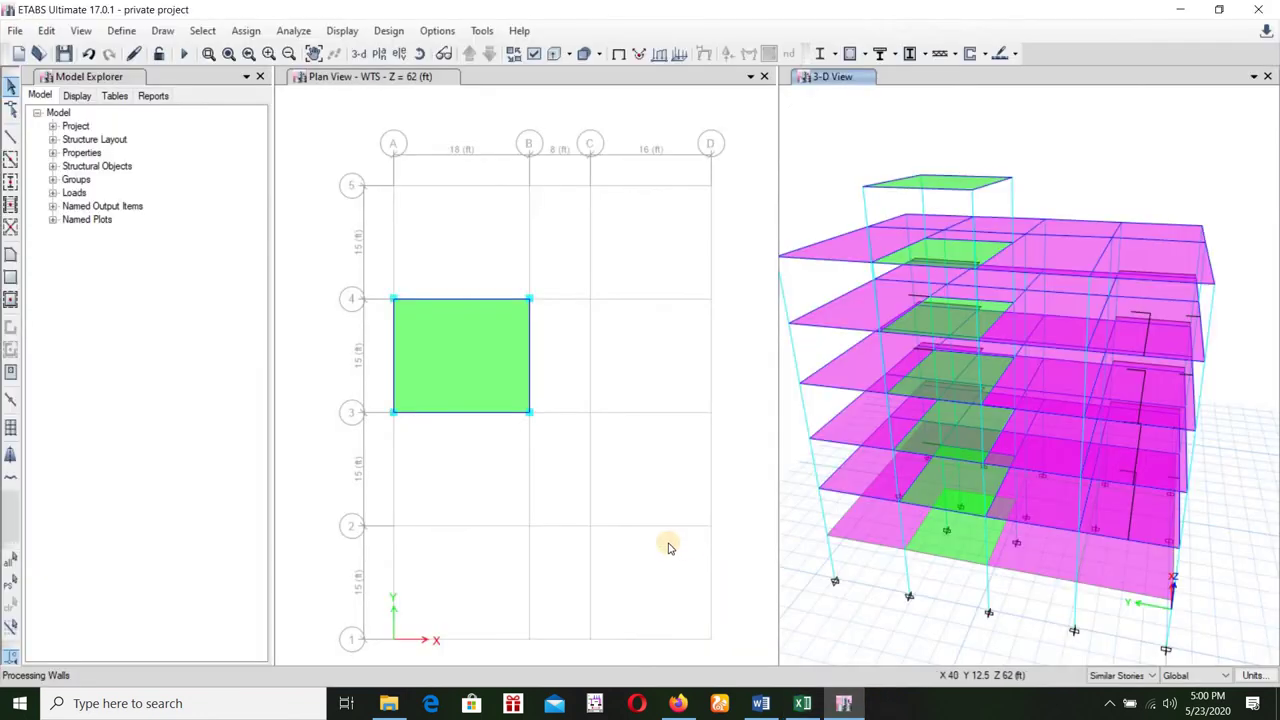
pyautogui.click(764, 703)
pyautogui.moveTo(1276, 601); pyautogui.dragTo(1276, 211)
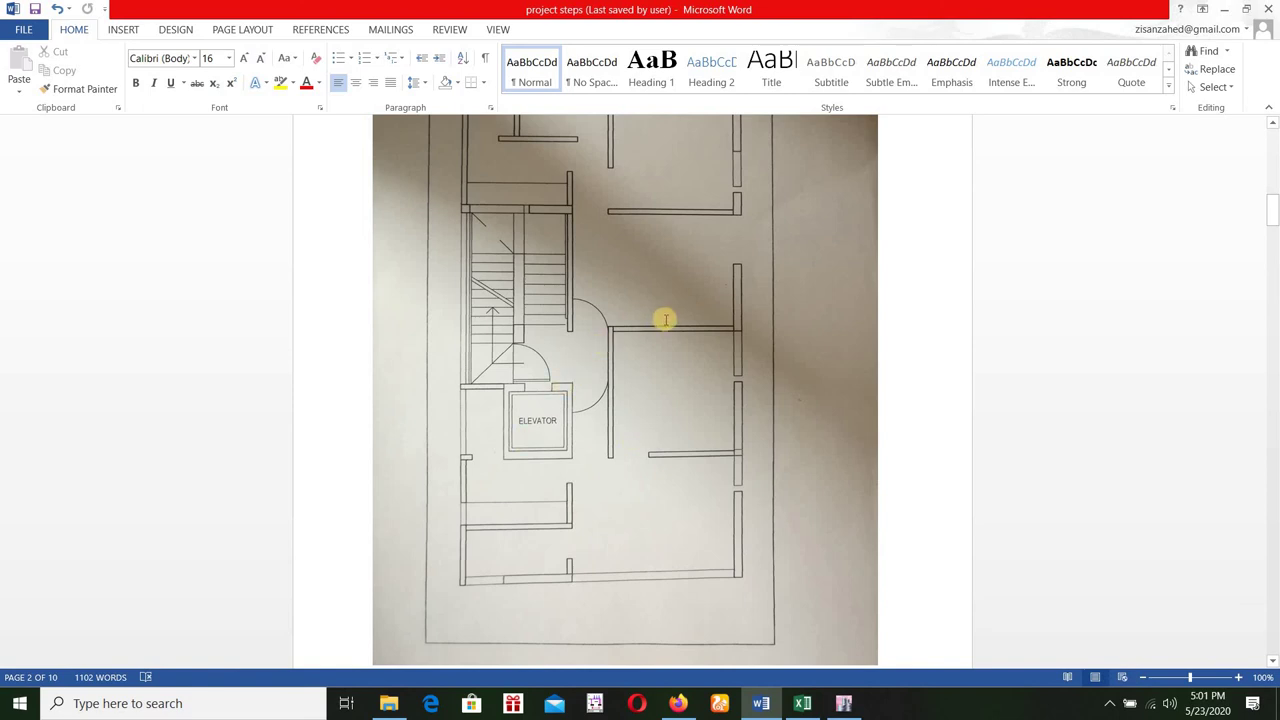
pyautogui.scroll(1, 665, 320)
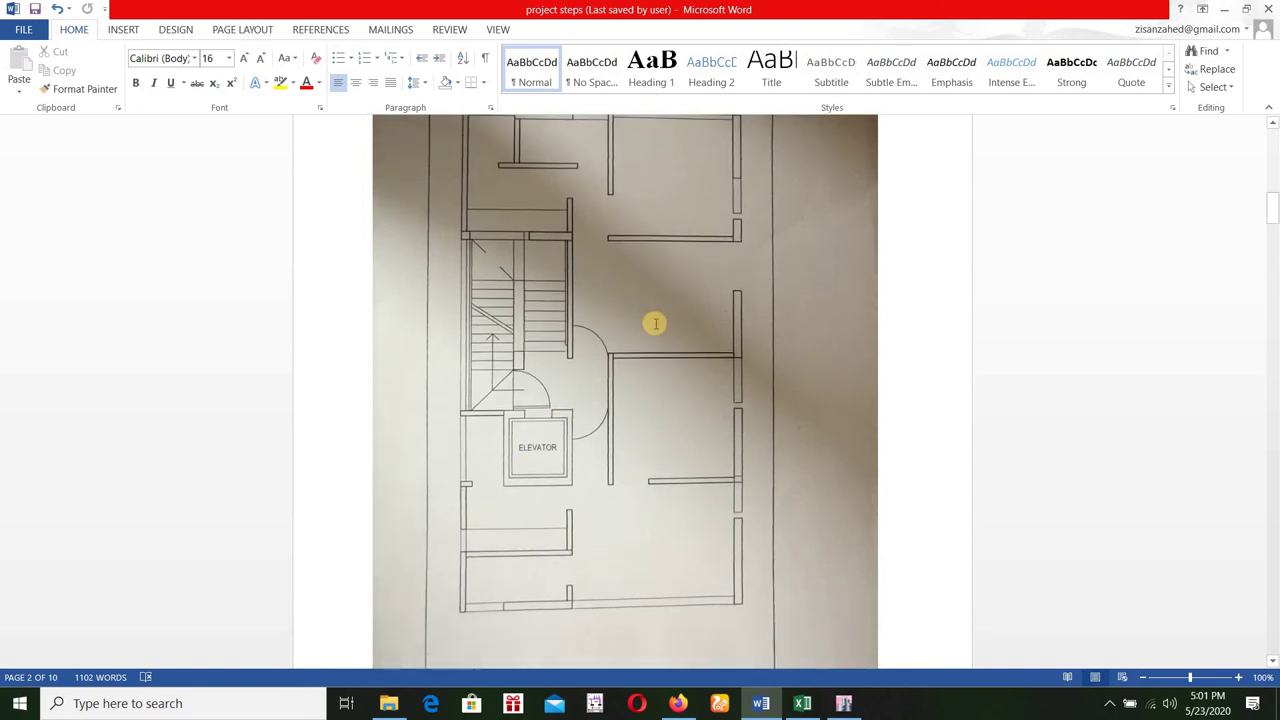
pyautogui.scroll(-1, 654, 323)
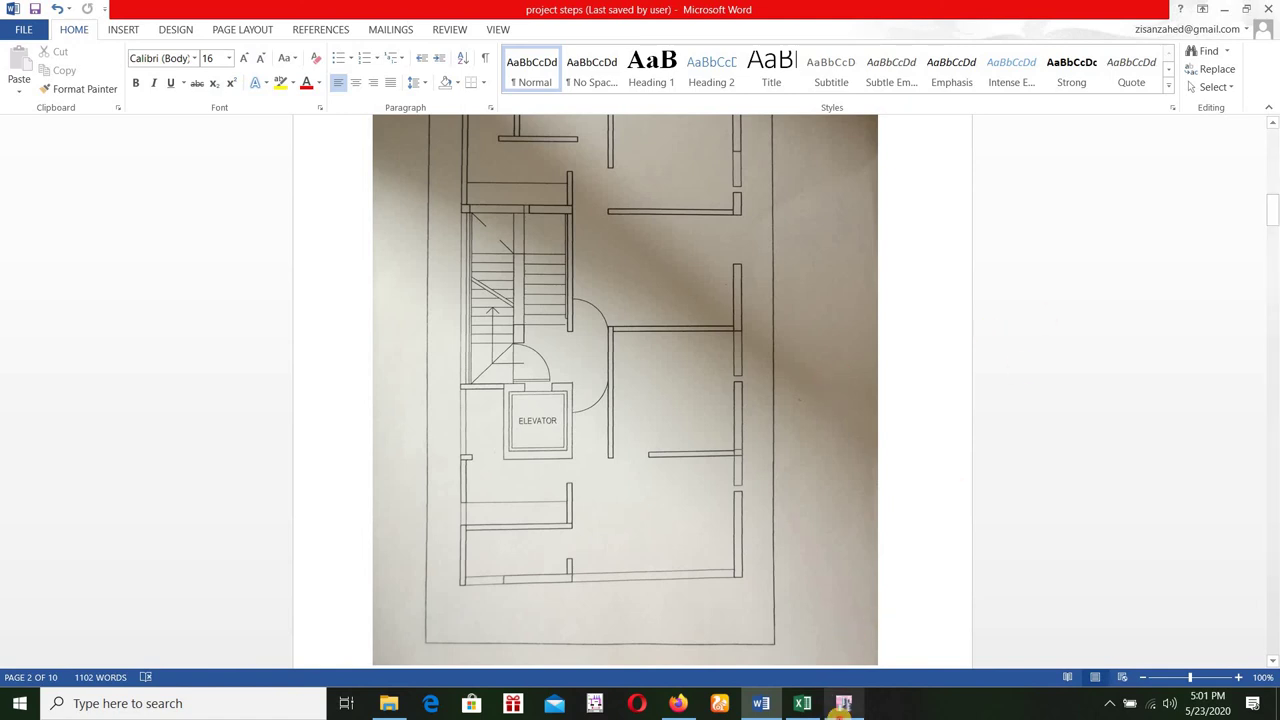
# Step: Switch to ETABS and review the model's story data table, closing the story dialogs without edits
pyautogui.click(843, 703)
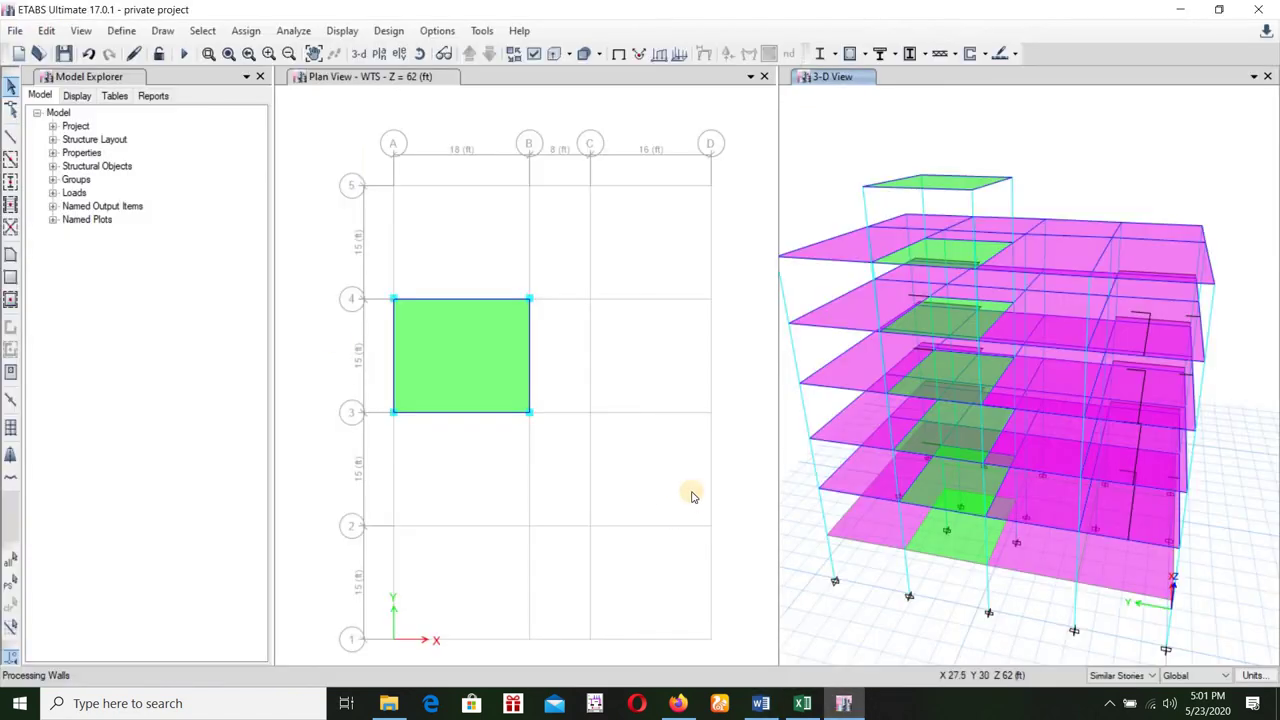
pyautogui.rightClick(338, 256)
pyautogui.click(400, 265)
pyautogui.click(727, 186)
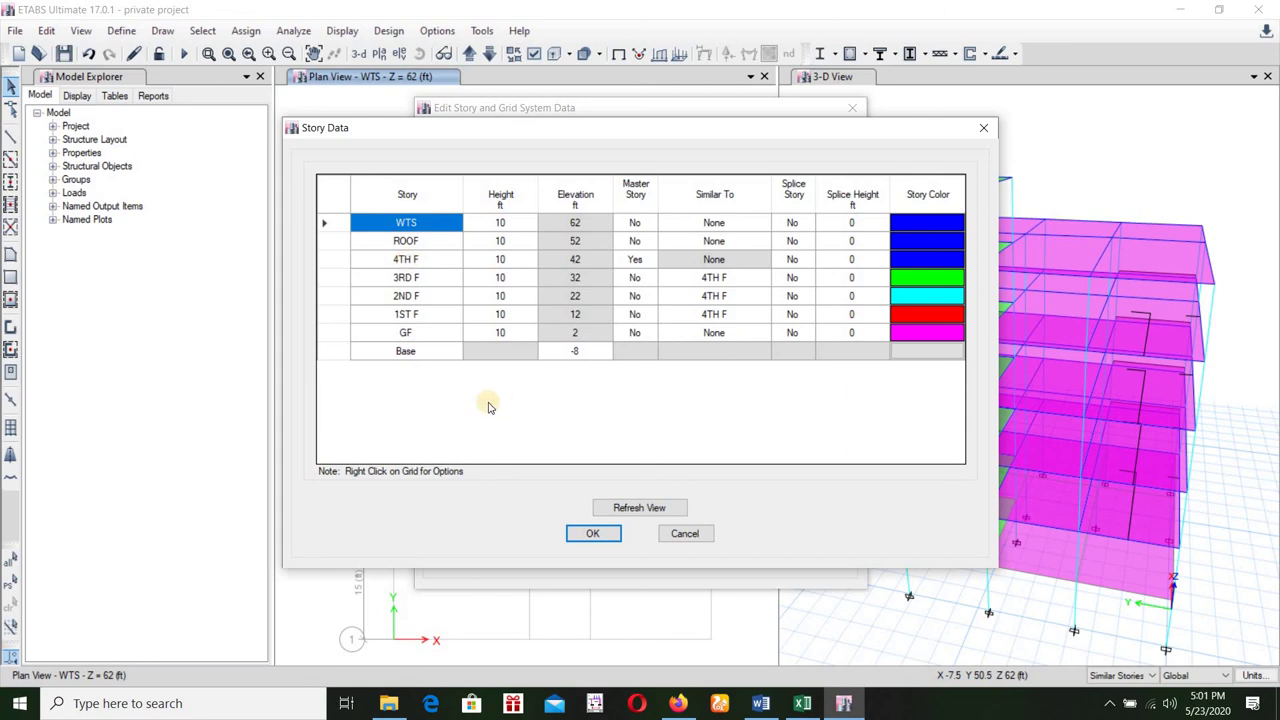
pyautogui.click(614, 535)
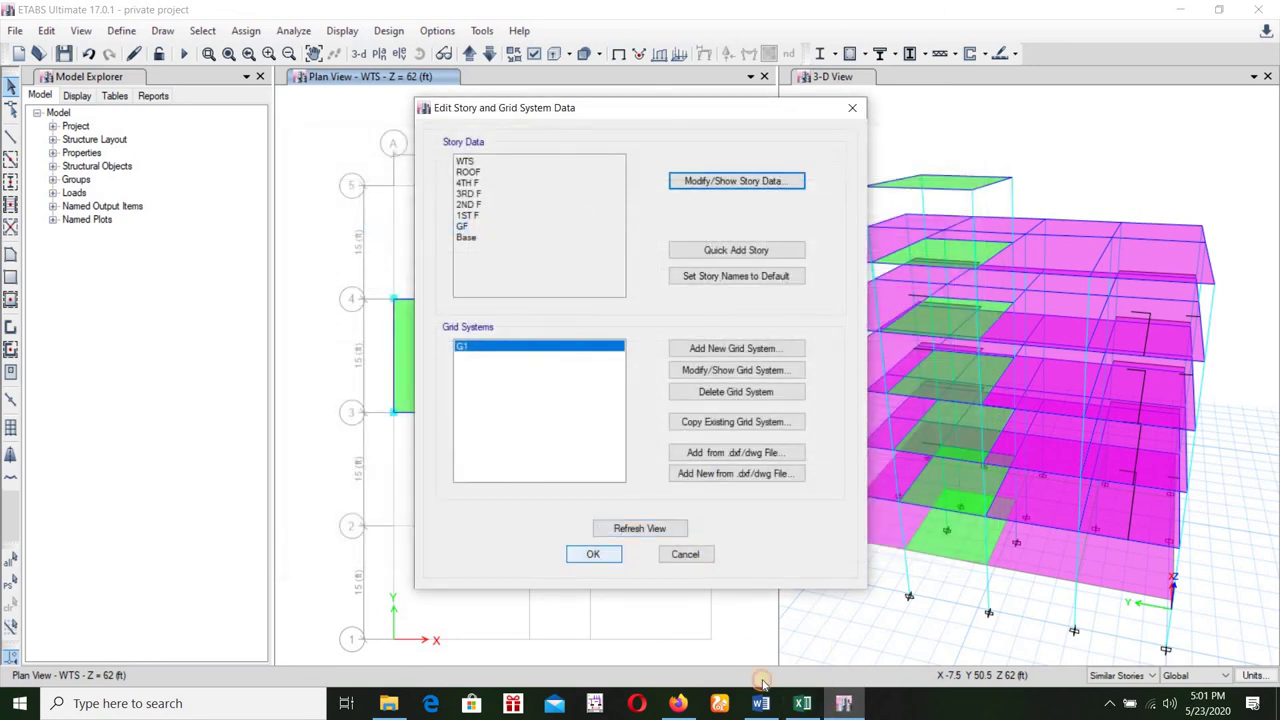
pyautogui.press('Return')
# Step: Switch back to Excel and enter 8 as the number of flats in cell D8
pyautogui.click(802, 703)
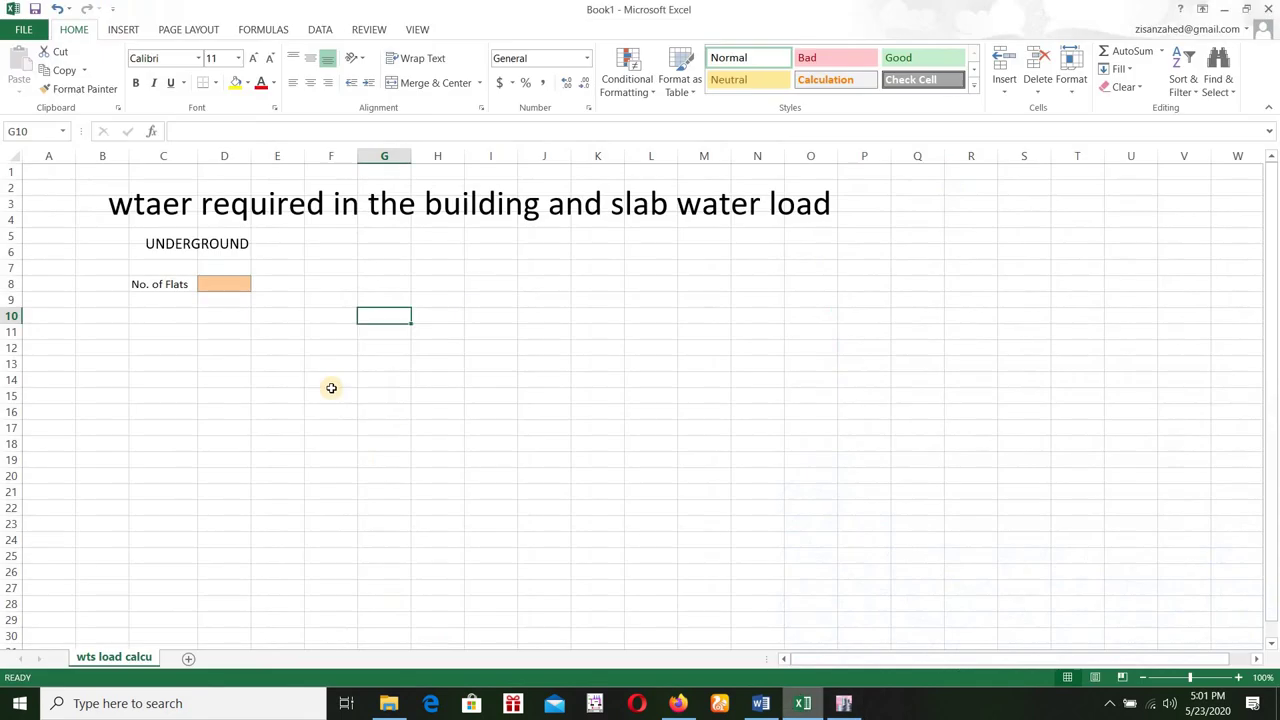
pyautogui.click(218, 289)
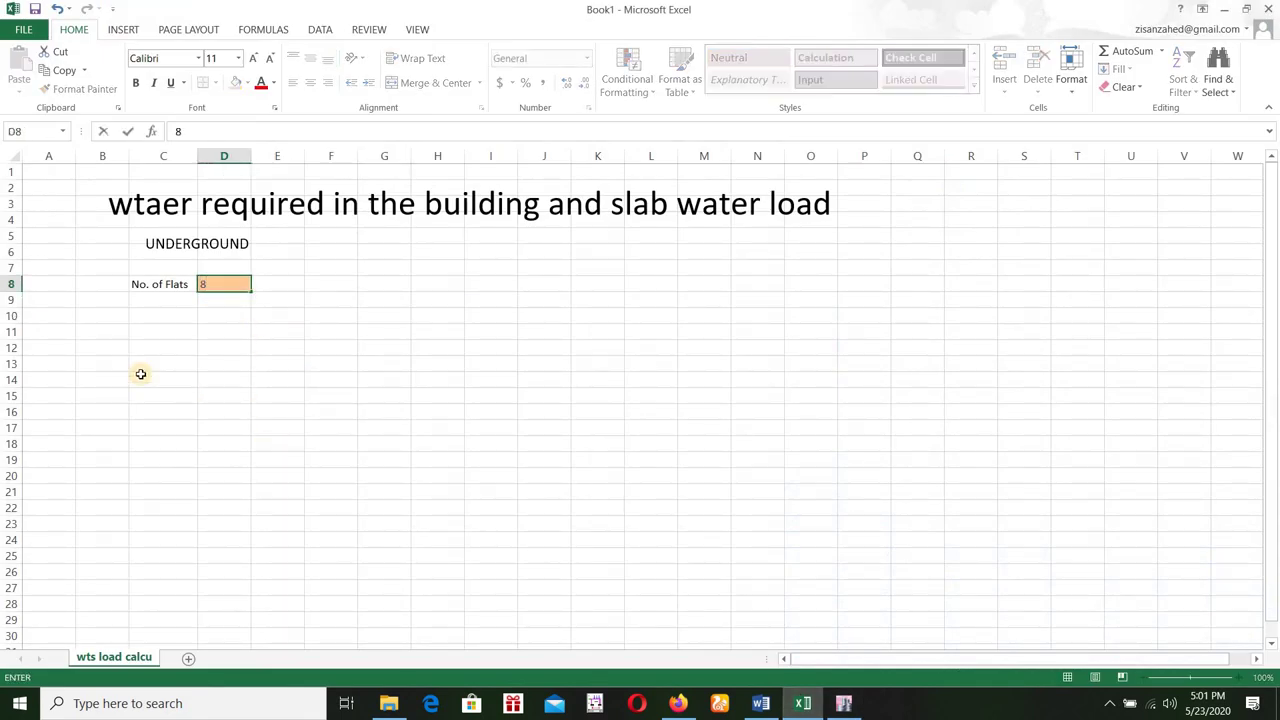
pyautogui.press('Return')
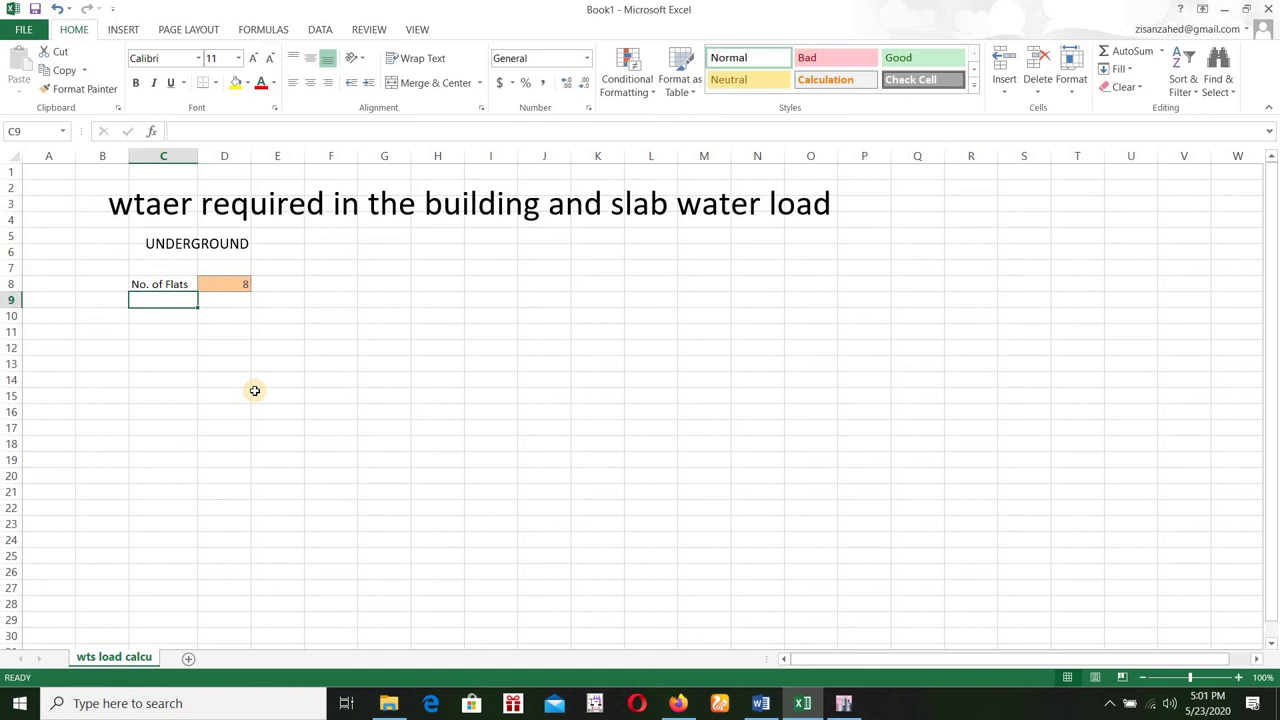
# Step: Enter "No.of person per flat" in cell C9 and widen column C to fit the label
pyautogui.write('N')
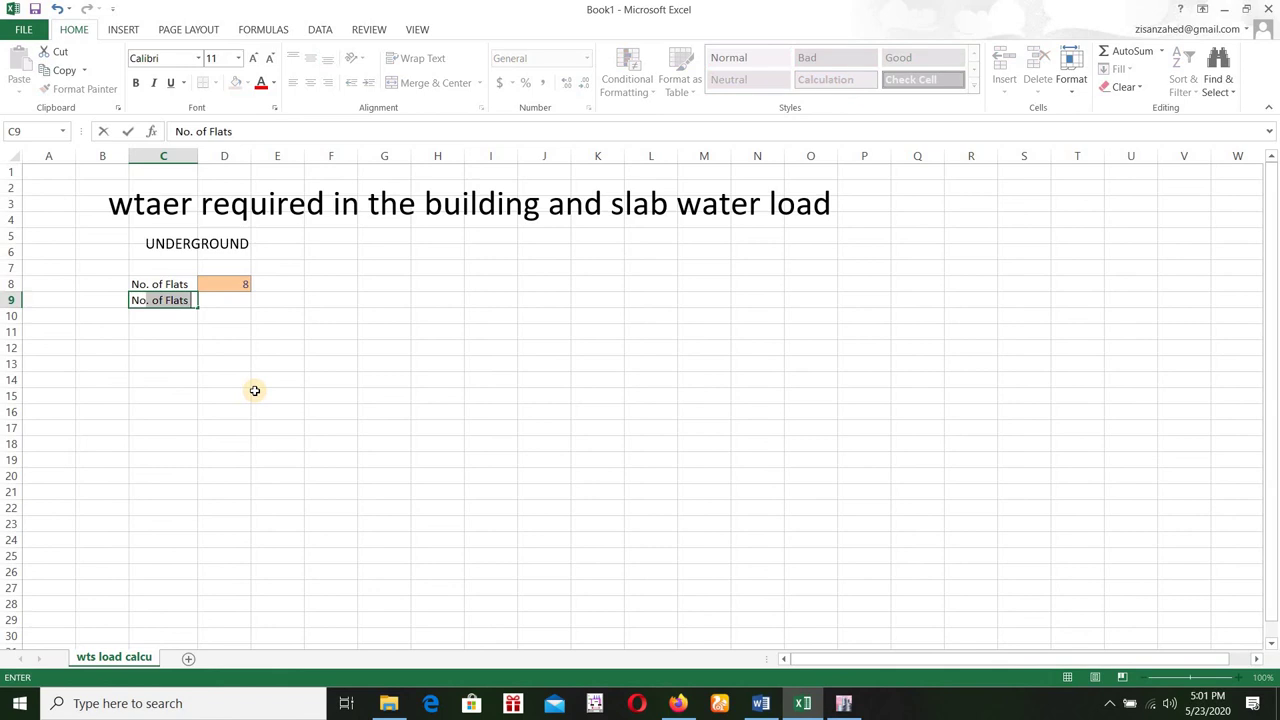
pyautogui.press('BackSpace')
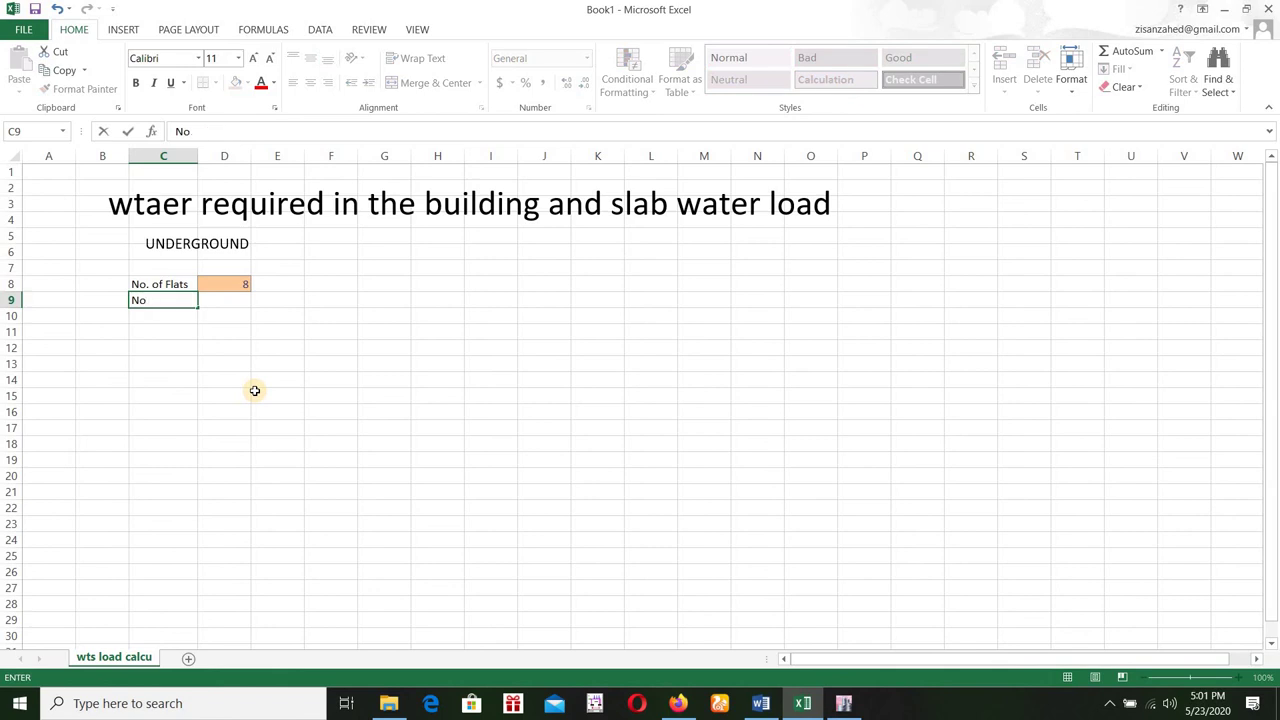
pyautogui.write('o.')
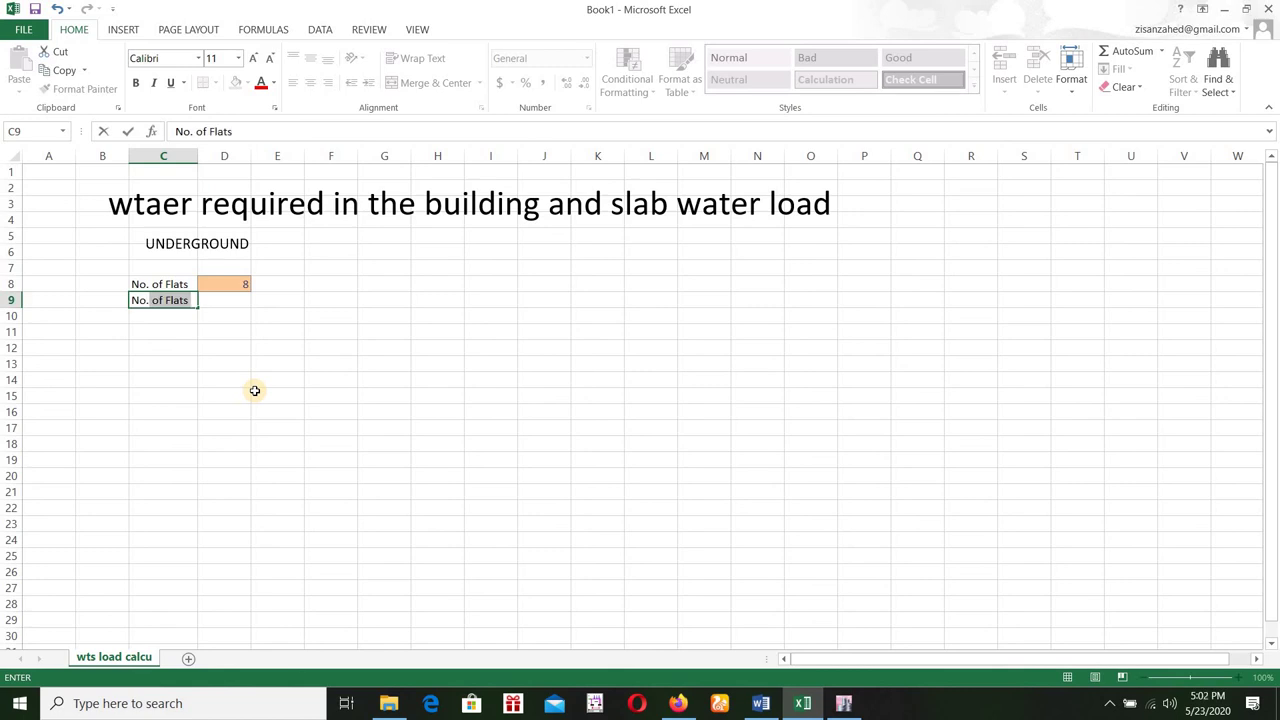
pyautogui.write('of pe')
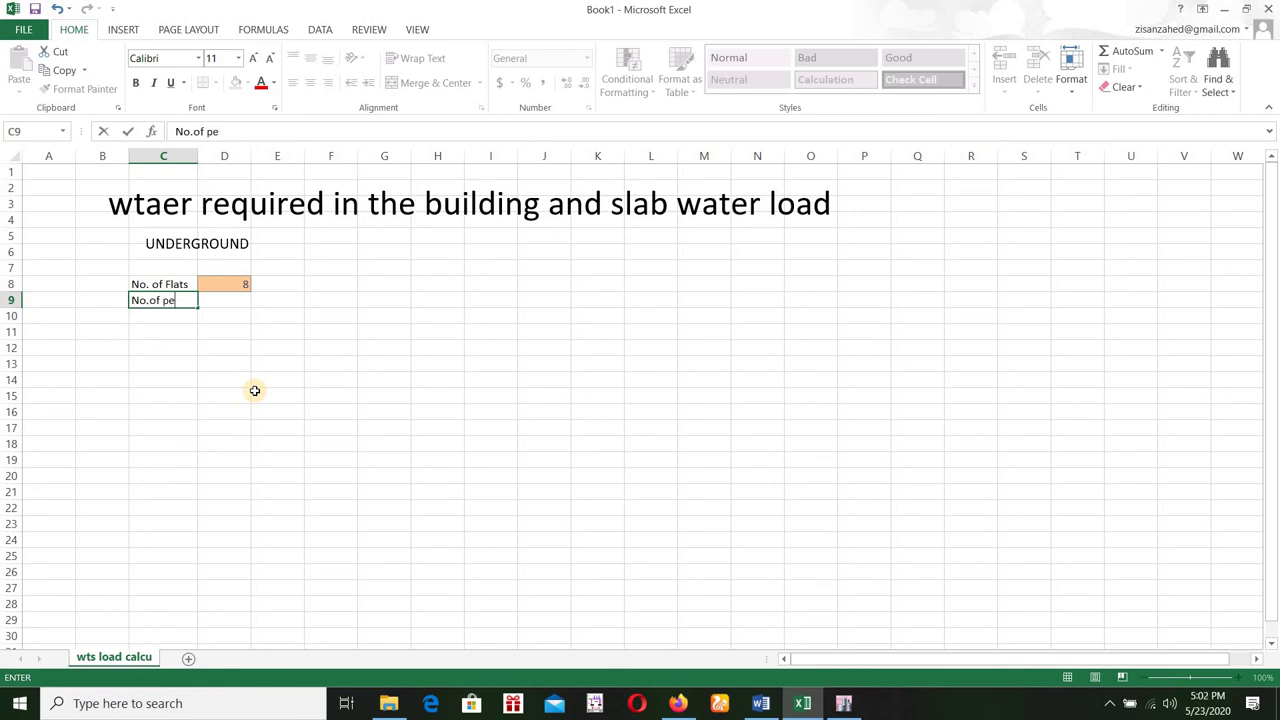
pyautogui.write('rson per flat')
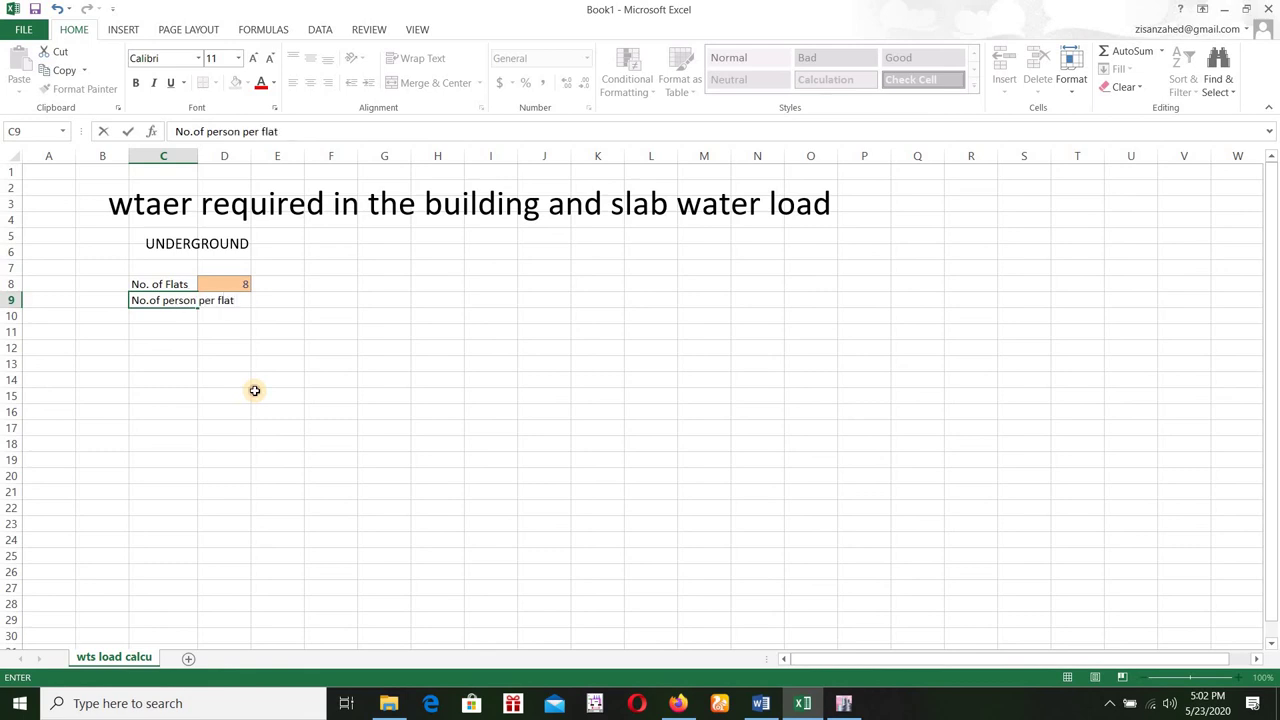
pyautogui.click(254, 390)
pyautogui.moveTo(221, 156); pyautogui.dragTo(243, 300)
pyautogui.click(254, 412)
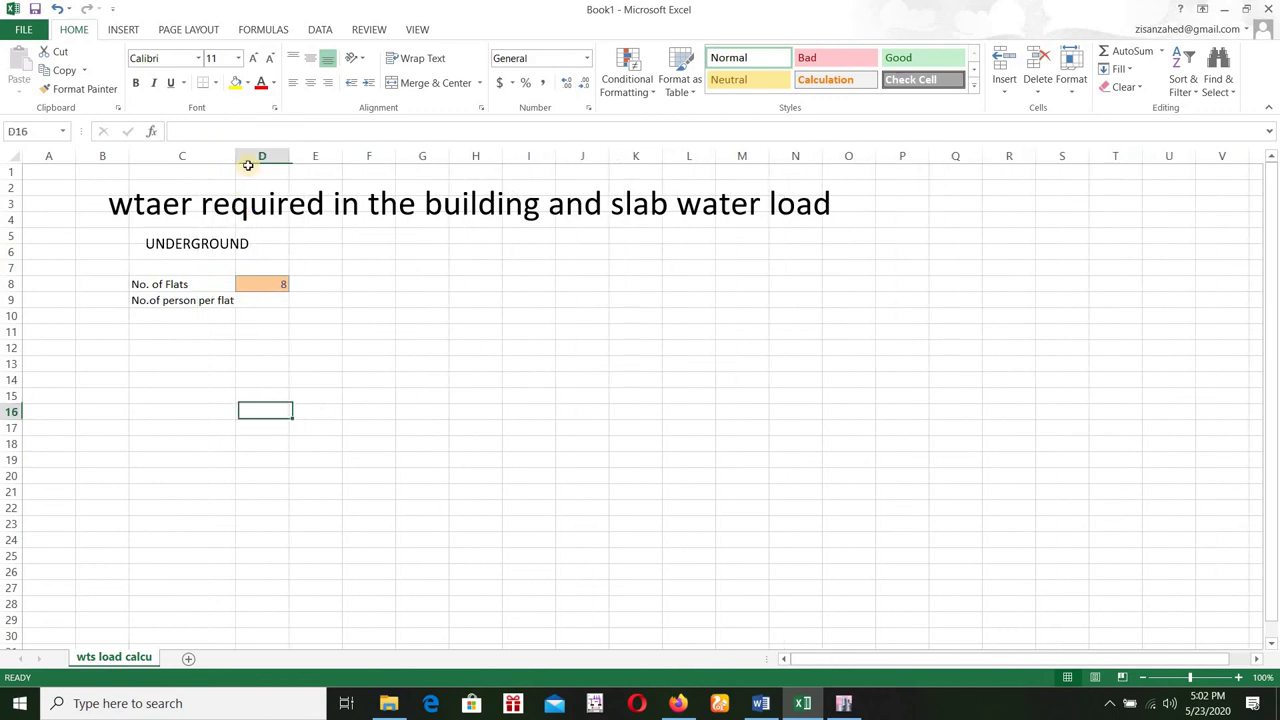
pyautogui.click(351, 331)
pyautogui.moveTo(246, 157); pyautogui.dragTo(247, 157)
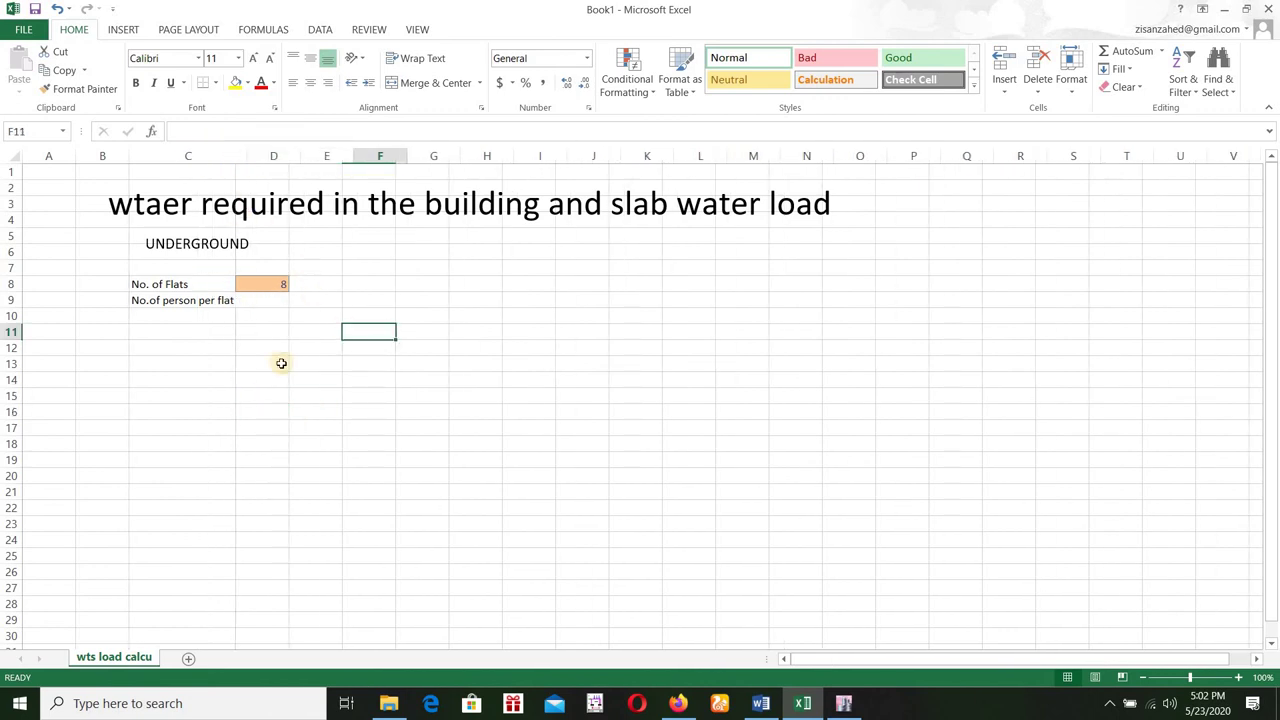
# Step: Enter 4 as the number of persons per flat in cell D9
pyautogui.click(309, 371)
pyautogui.press('Up')
pyautogui.press('Up')
pyautogui.press('Up')
pyautogui.press('Up')
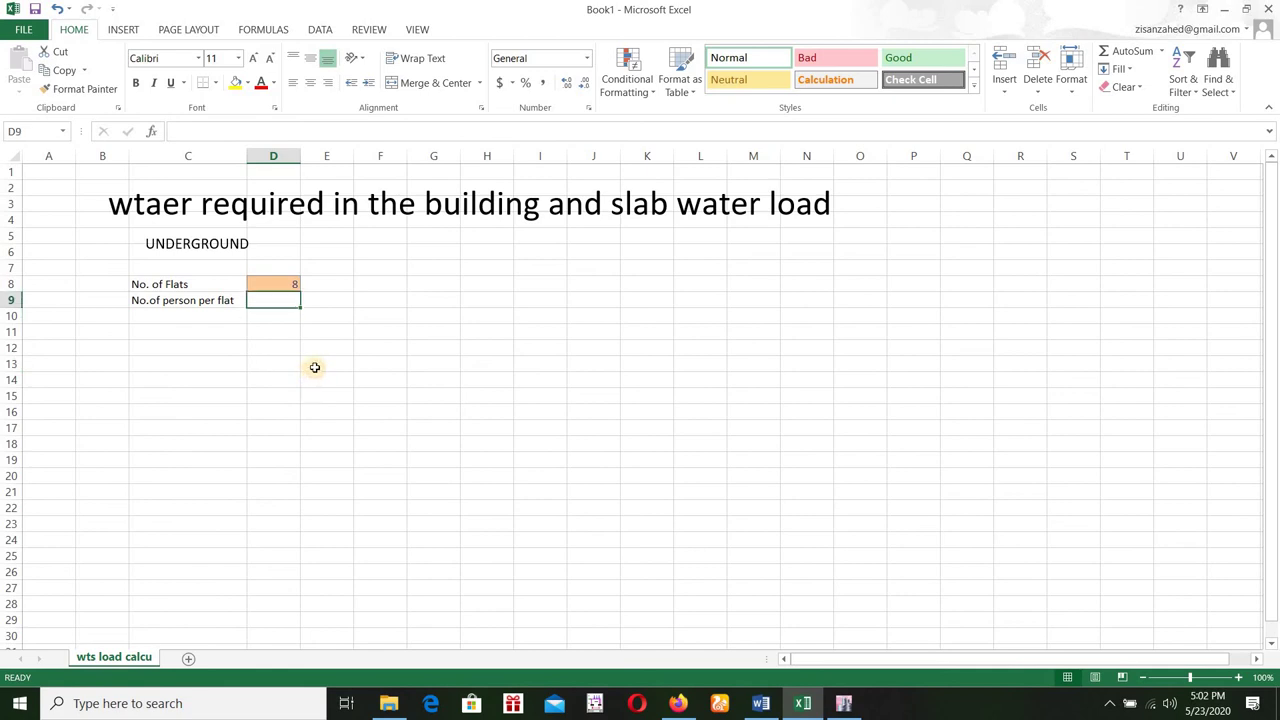
pyautogui.write('4')
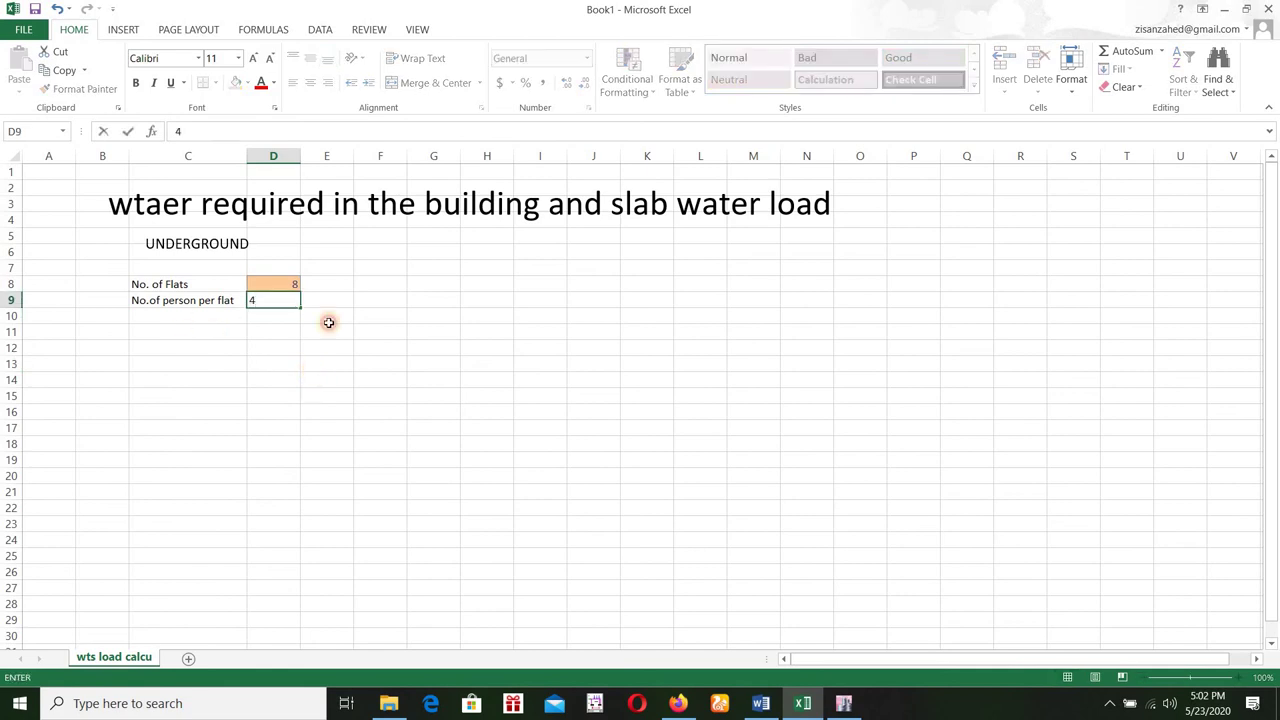
pyautogui.press('Return')
# Step: Apply the Input cell style to cell D9
pyautogui.press('Left')
pyautogui.press('Up')
pyautogui.press('Right')
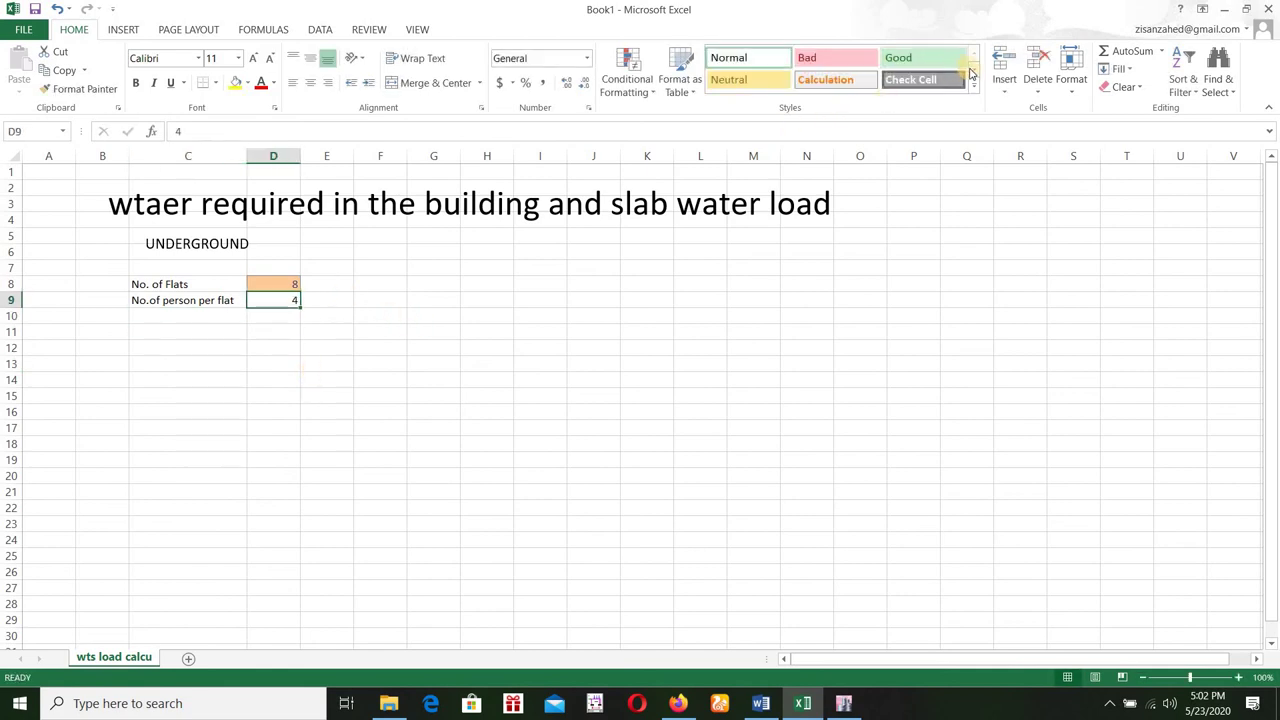
pyautogui.scroll(-1, 837, 78)
pyautogui.press('F4')
pyautogui.click(657, 339)
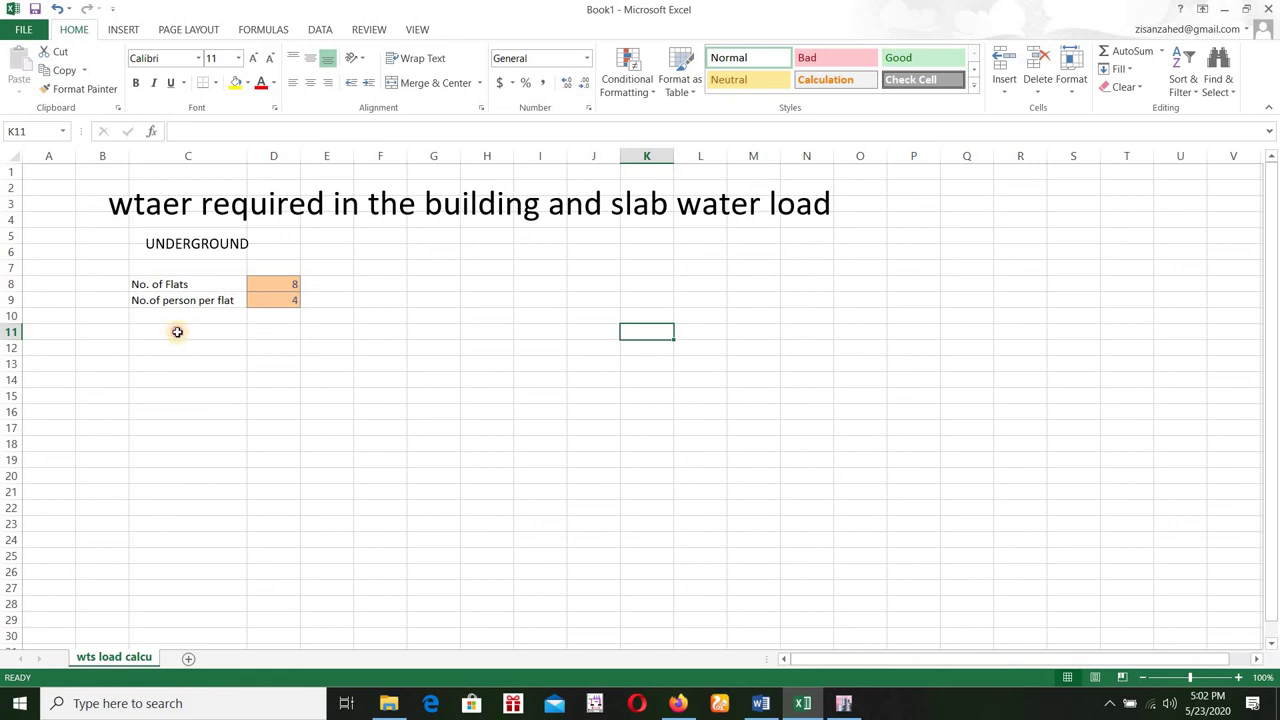
# Step: Enter "Unit water requirement" in cell C10 and widen column C slightly to fit it
pyautogui.click(178, 317)
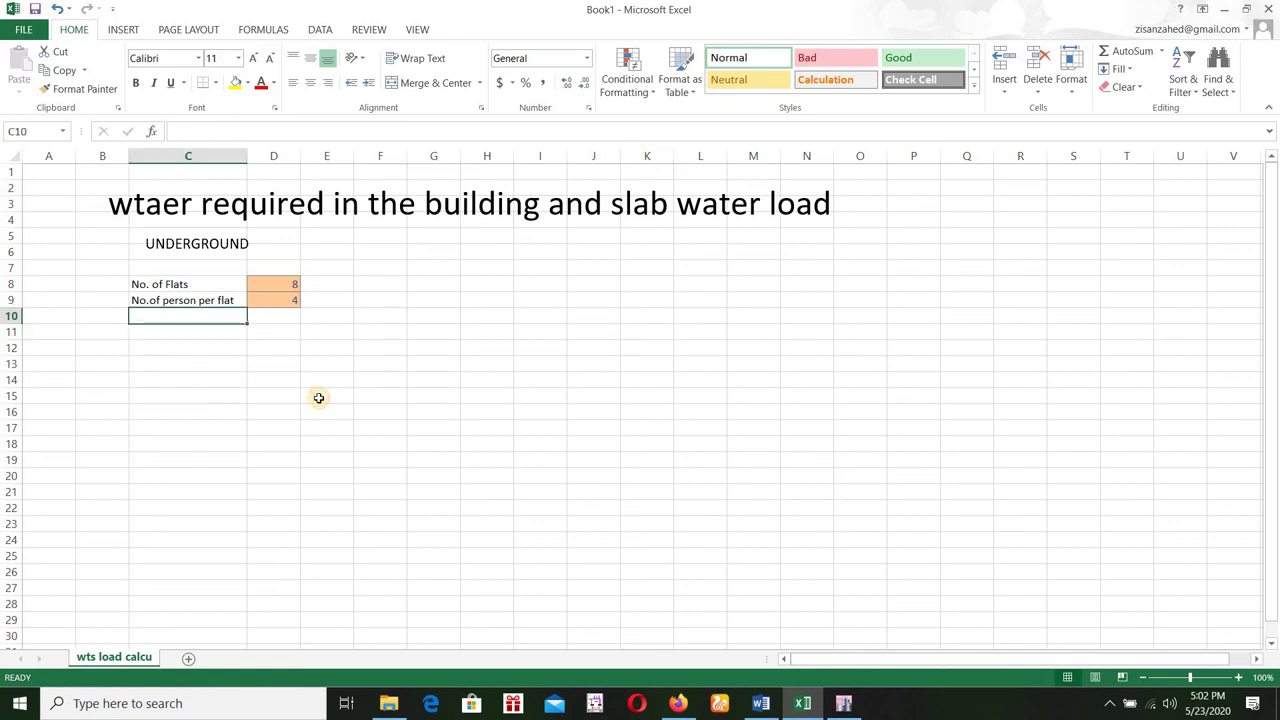
pyautogui.write('Unit')
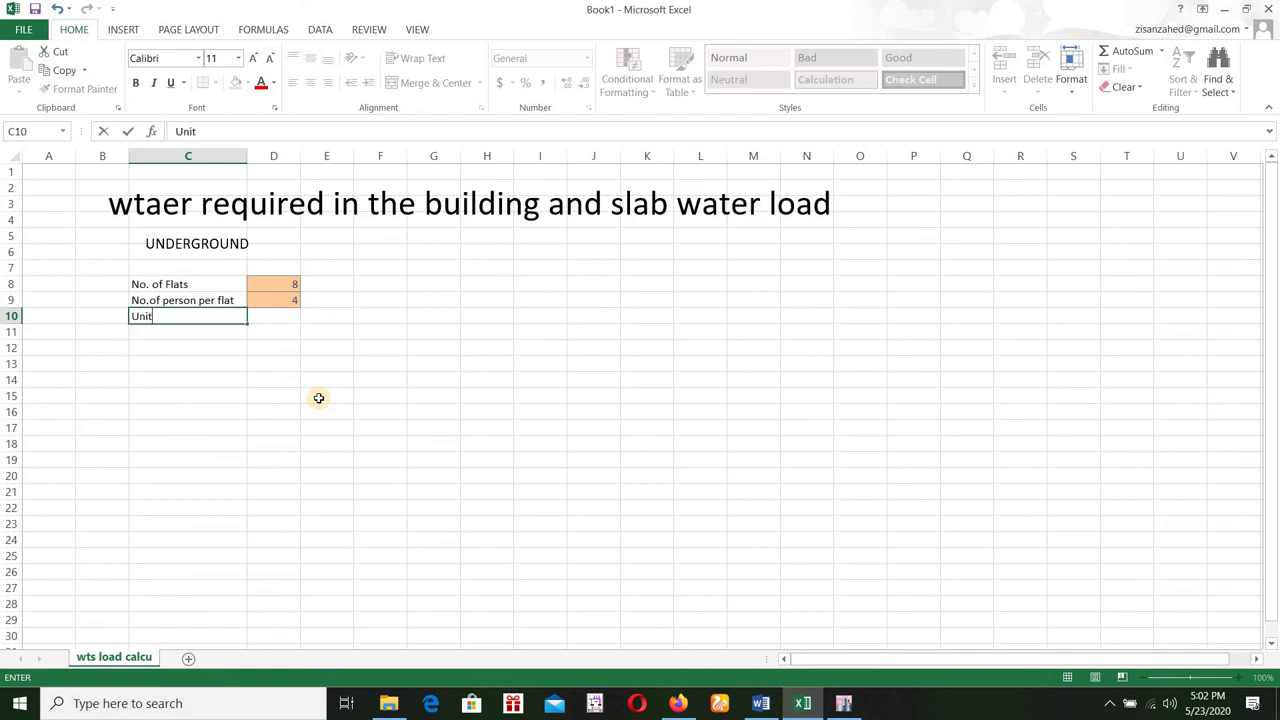
pyautogui.write(' water requirement')
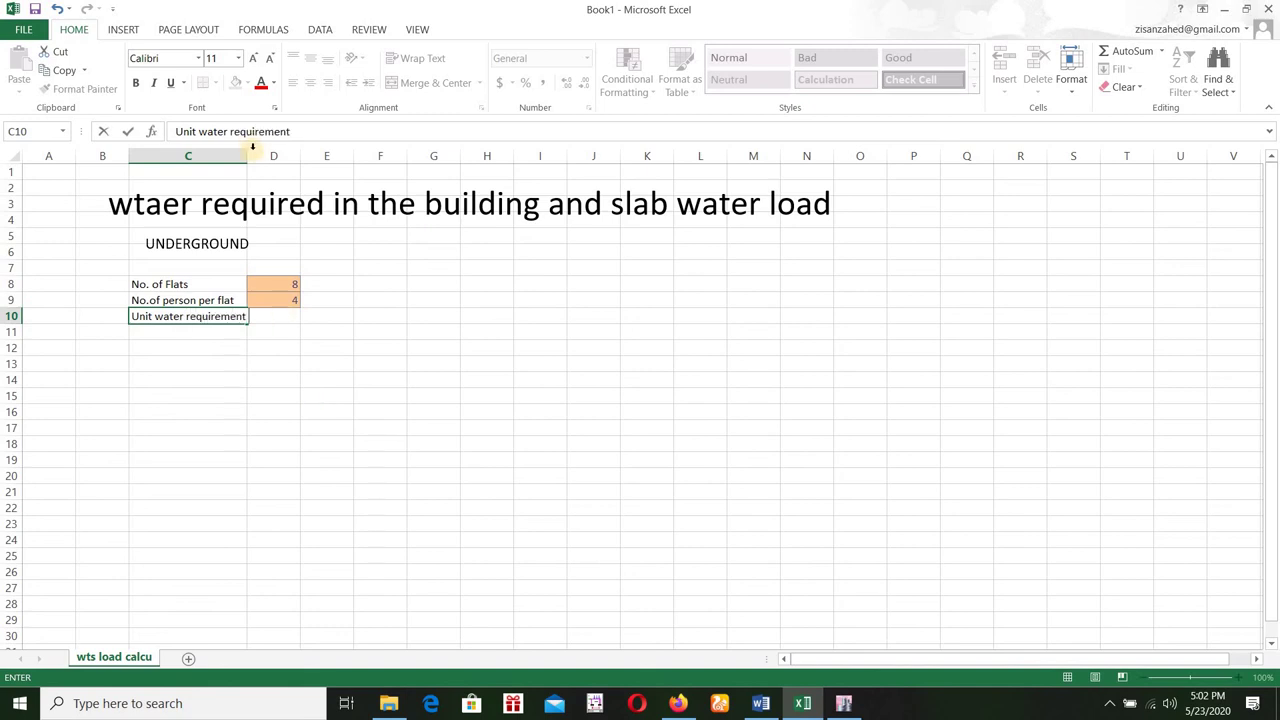
pyautogui.click(372, 330)
pyautogui.moveTo(245, 153); pyautogui.dragTo(262, 330)
# Step: Apply the Input cell style to cell D10 and enter 150 as the unit water requirement
pyautogui.click(280, 315)
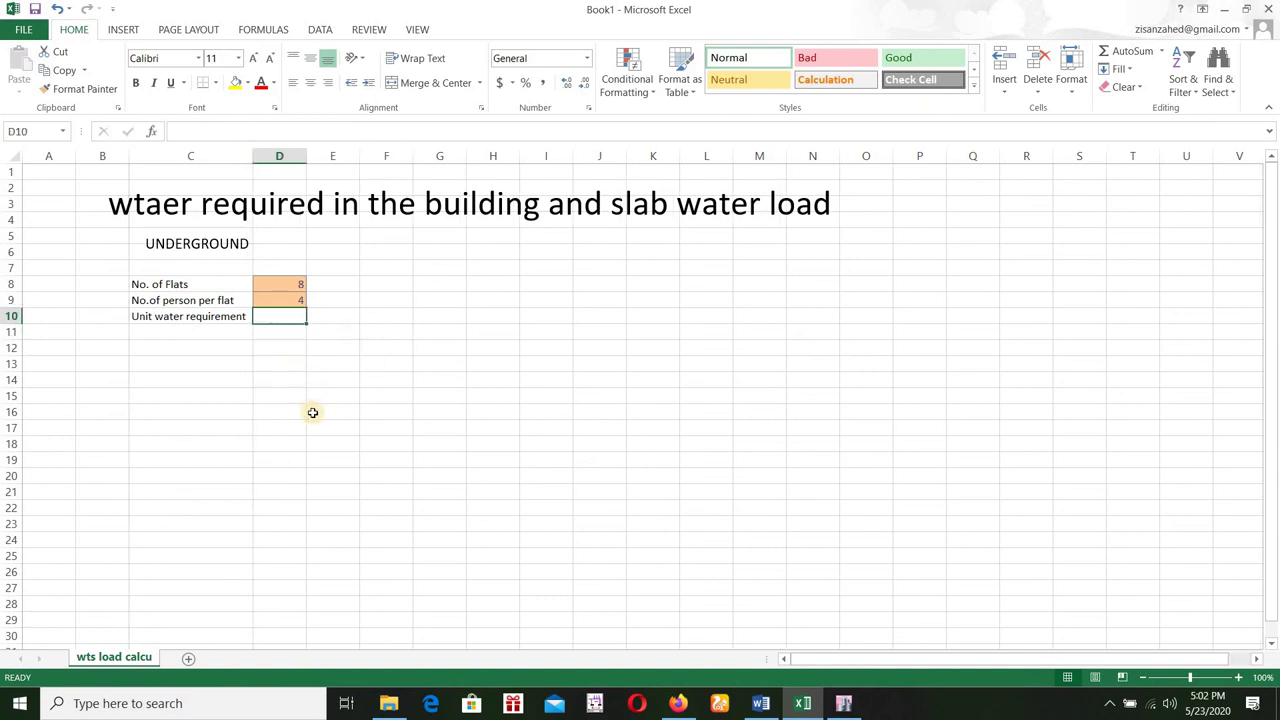
pyautogui.click(975, 70)
pyautogui.click(840, 82)
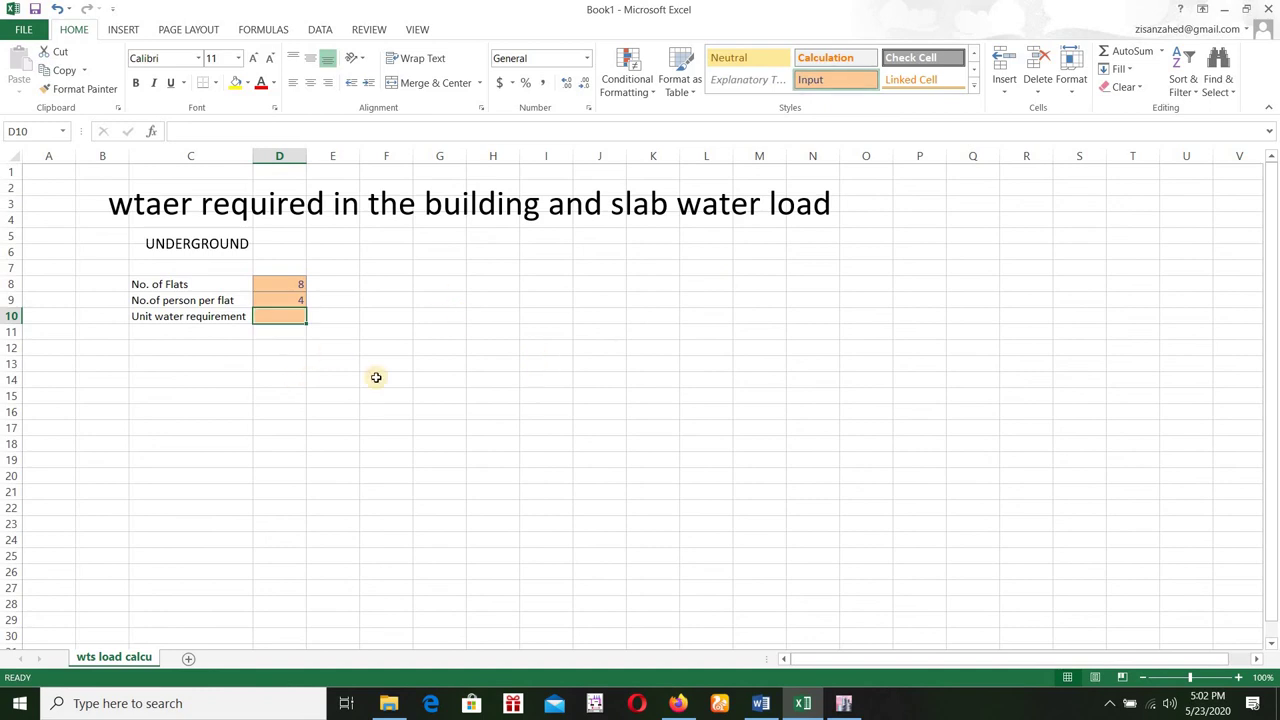
pyautogui.write('150')
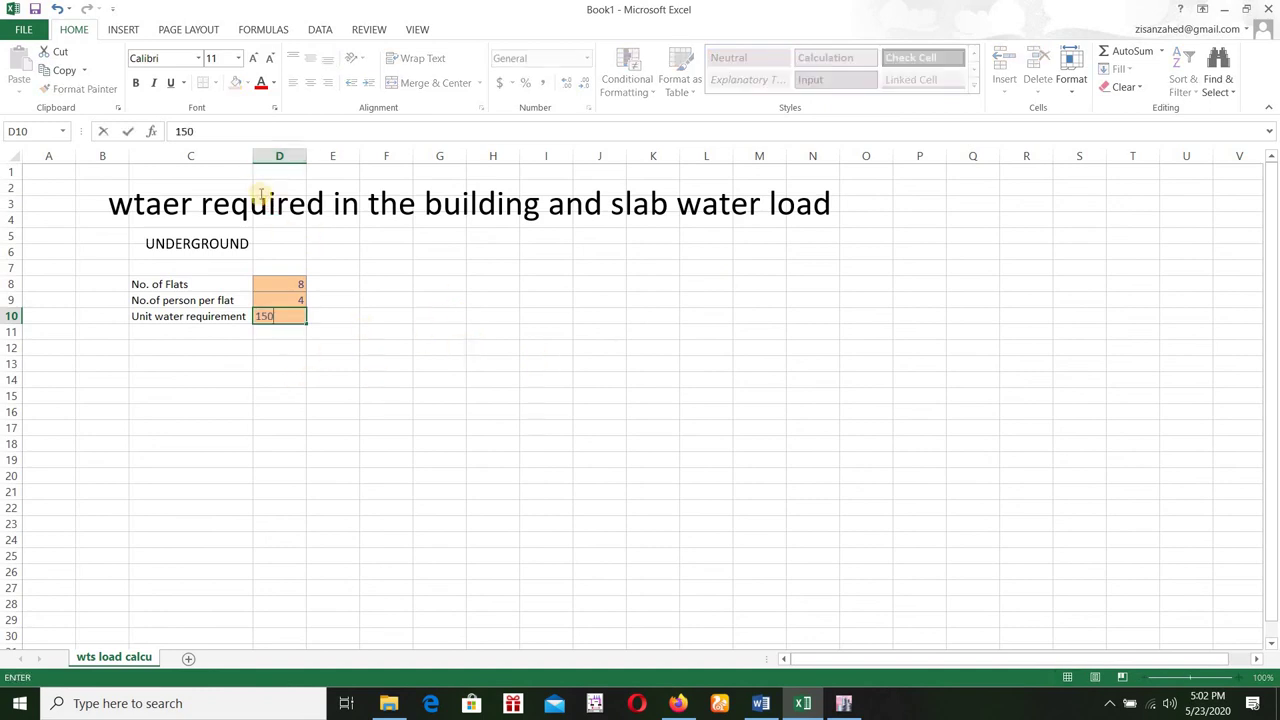
pyautogui.click(492, 347)
# Step: Widen column C further and append the unit "(lpcd)" to the "Unit water requirement" label in C10
pyautogui.moveTo(254, 158); pyautogui.dragTo(296, 160)
pyautogui.doubleClick(263, 317)
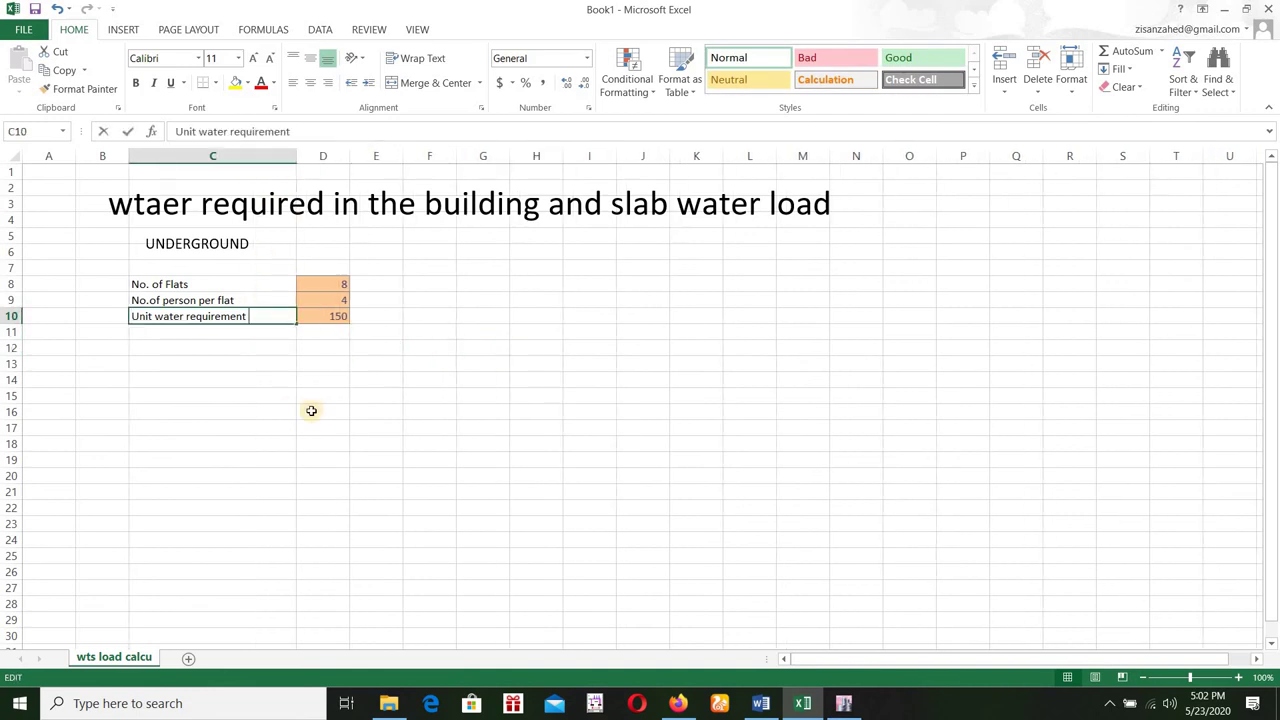
pyautogui.write('(')
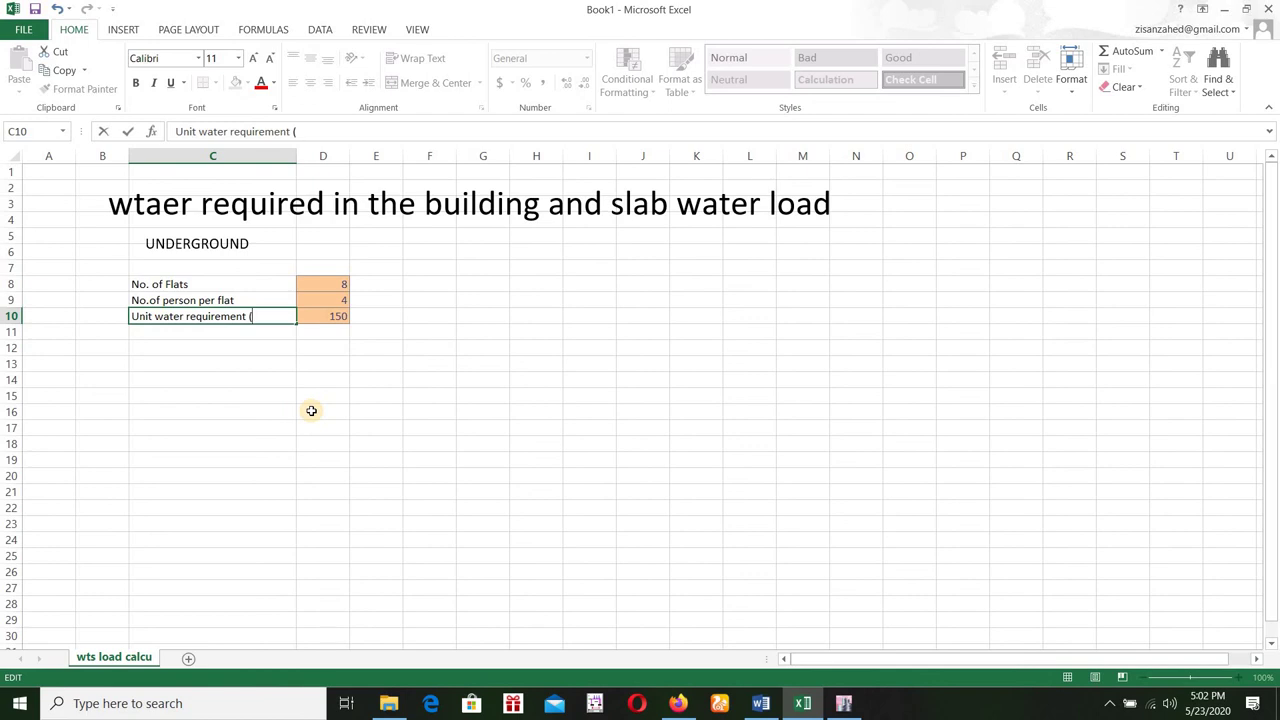
pyautogui.write('lpcd)')
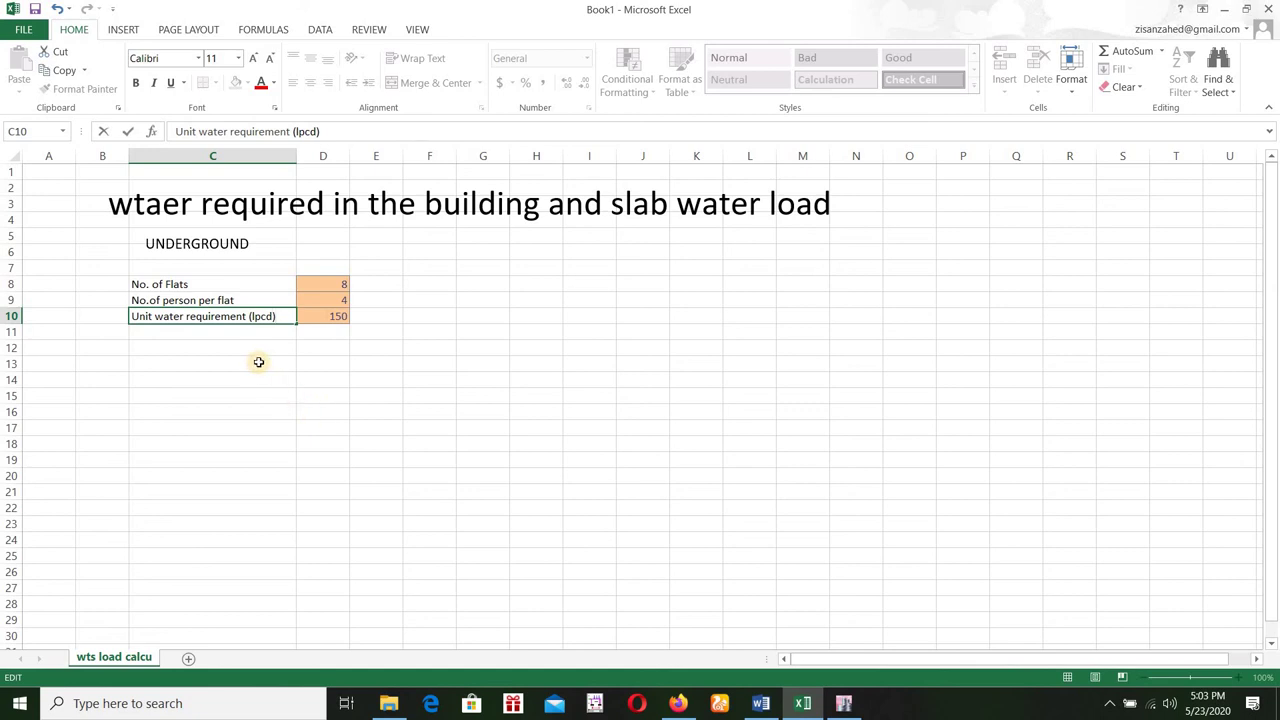
pyautogui.click(375, 366)
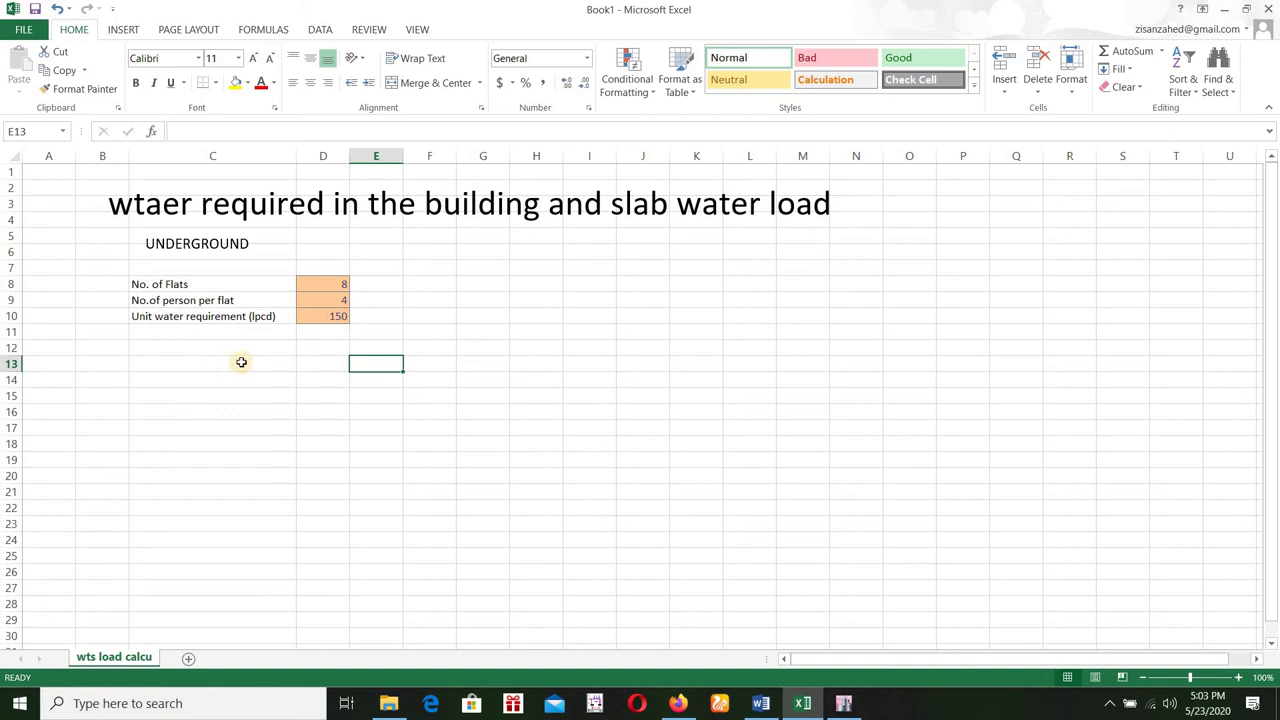
# Step: Enter the label "Total water needed" in cell C12
pyautogui.click(166, 334)
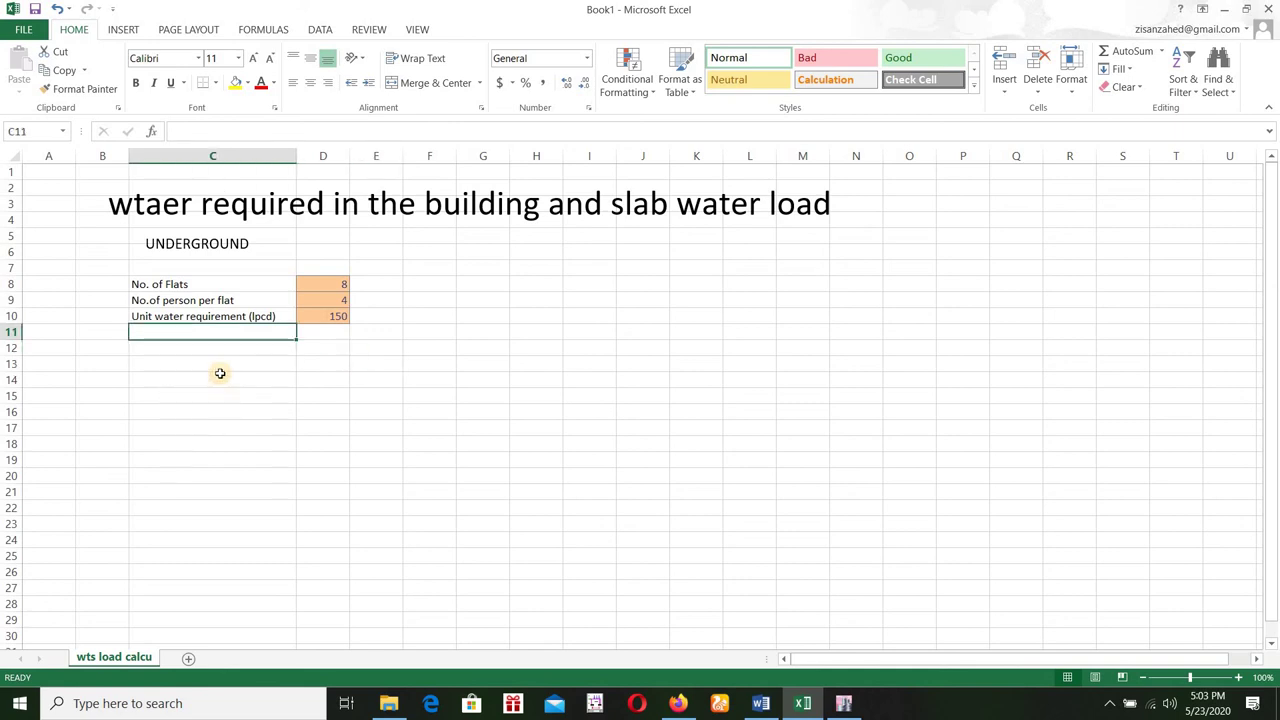
pyautogui.press('Down')
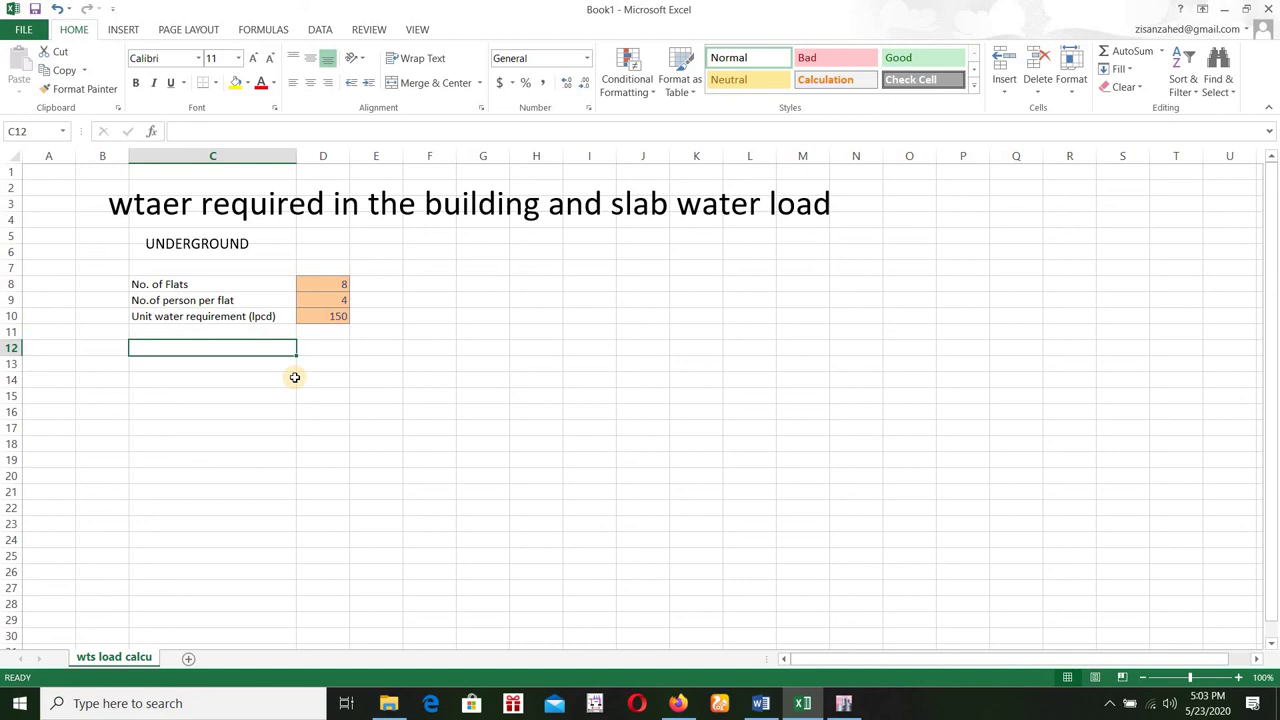
pyautogui.write('T')
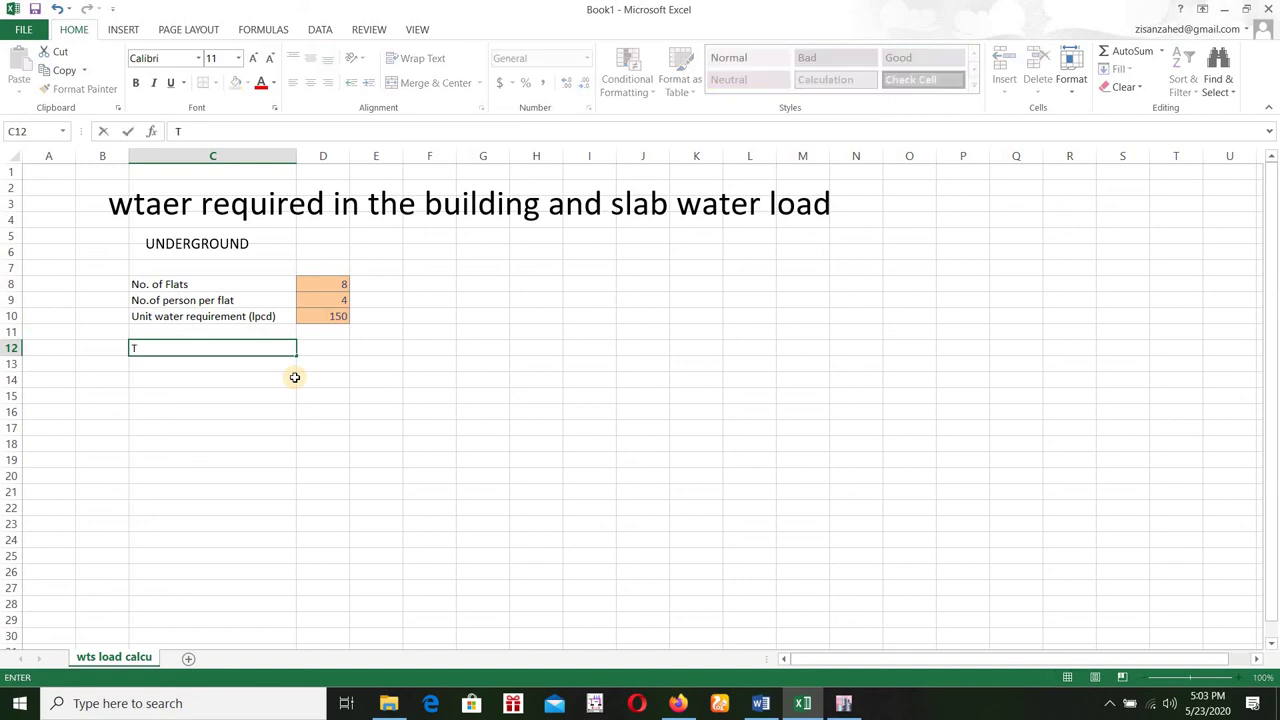
pyautogui.write('otal water needed')
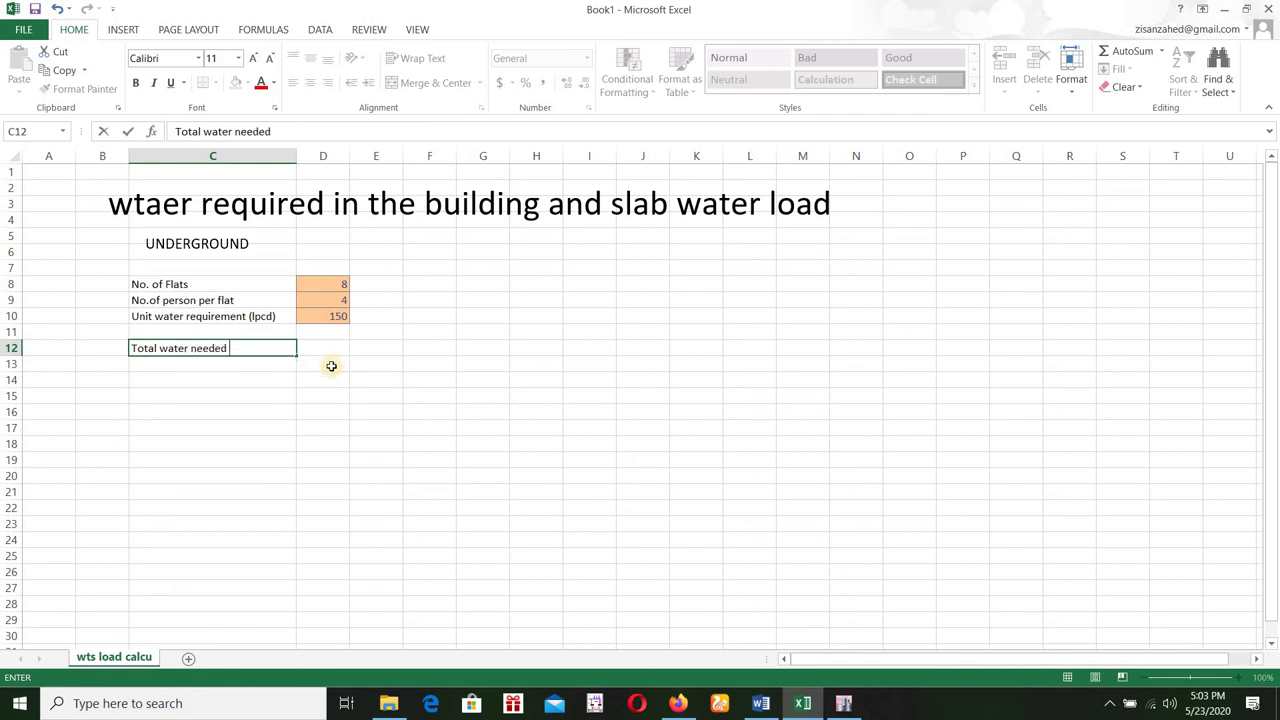
pyautogui.press('Tab')
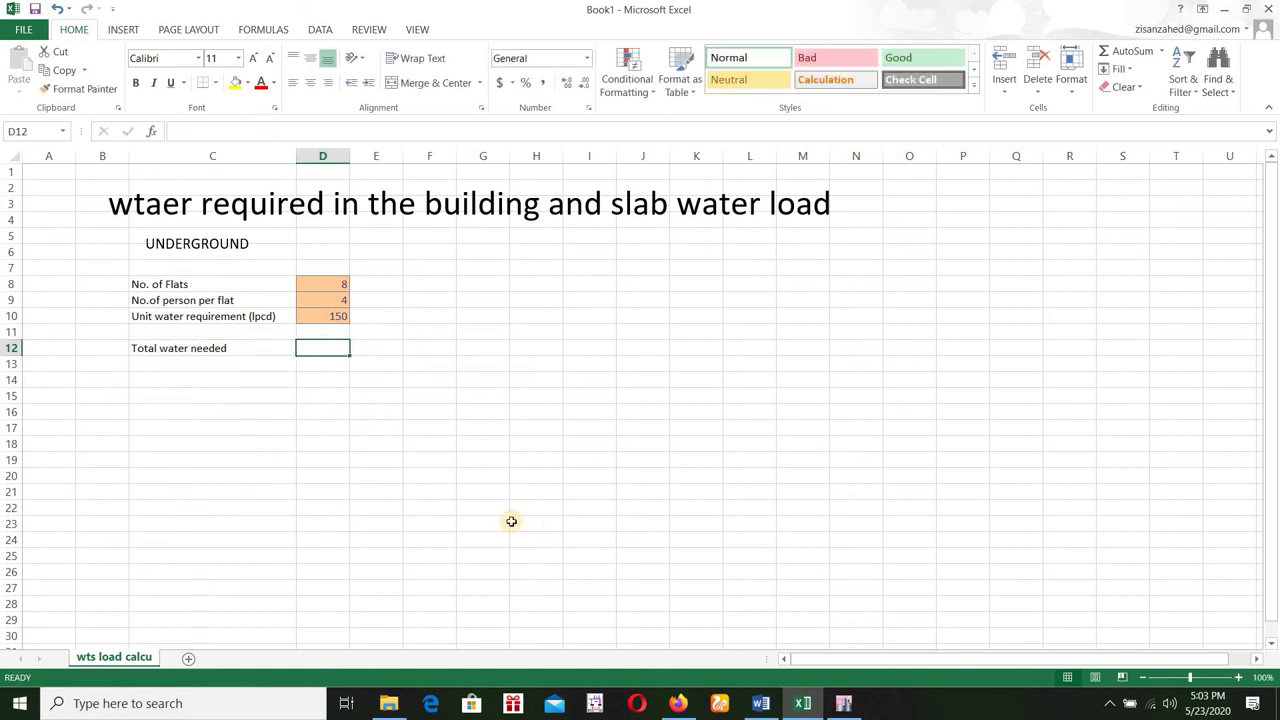
# Step: Calculate the total water needed in cell D12 with the formula =D8*D9*D10
pyautogui.write('=')
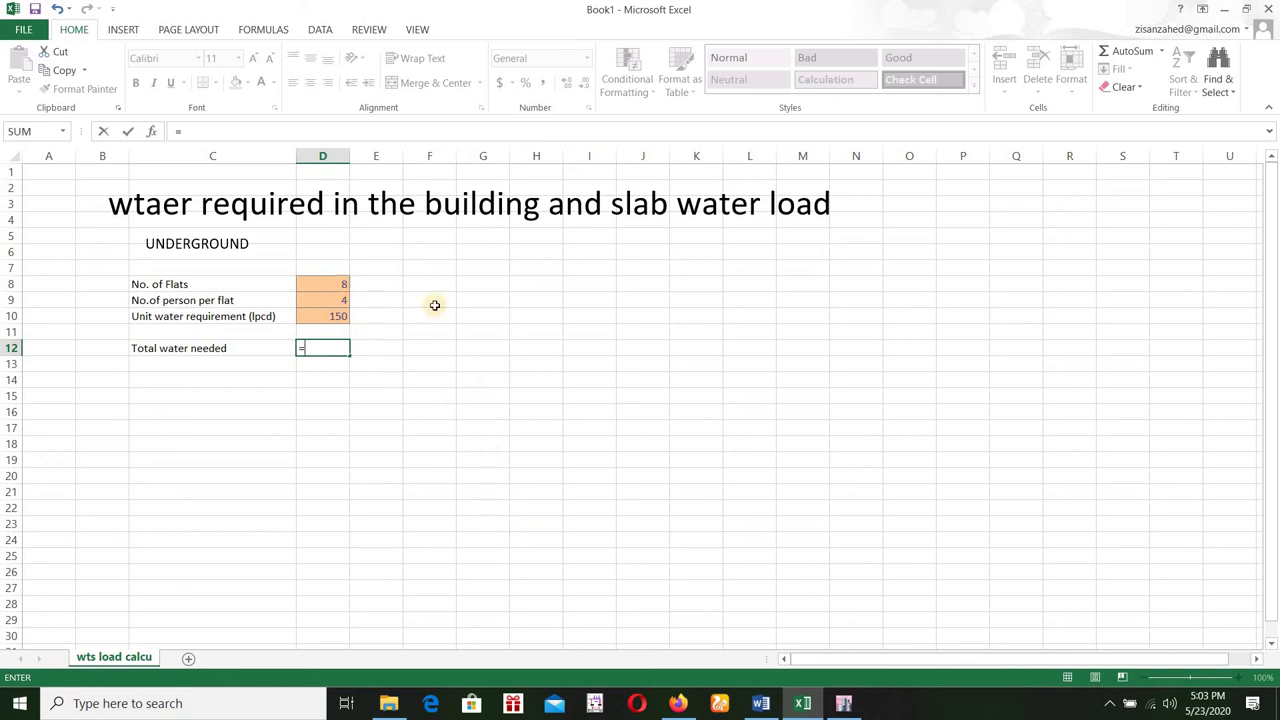
pyautogui.press('Up')
pyautogui.press('Up')
pyautogui.press('Up')
pyautogui.press('Up')
pyautogui.write('*')
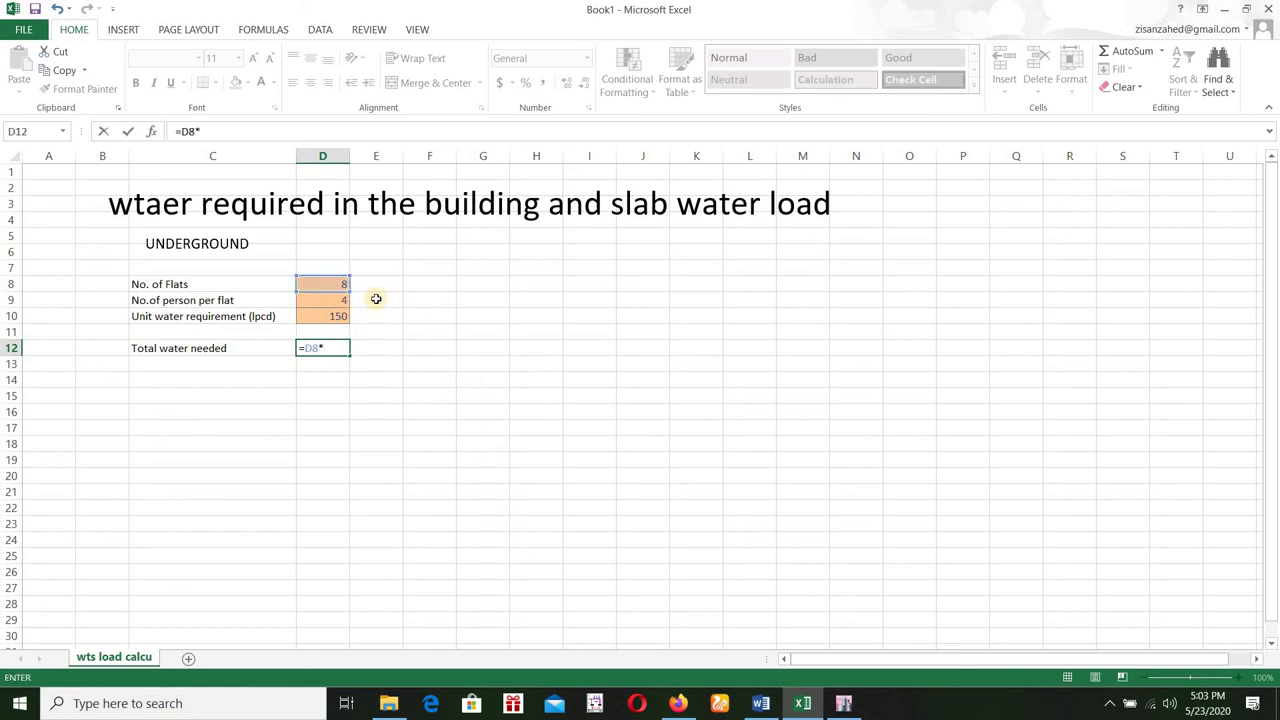
pyautogui.click(340, 300)
pyautogui.write('*')
pyautogui.click(337, 316)
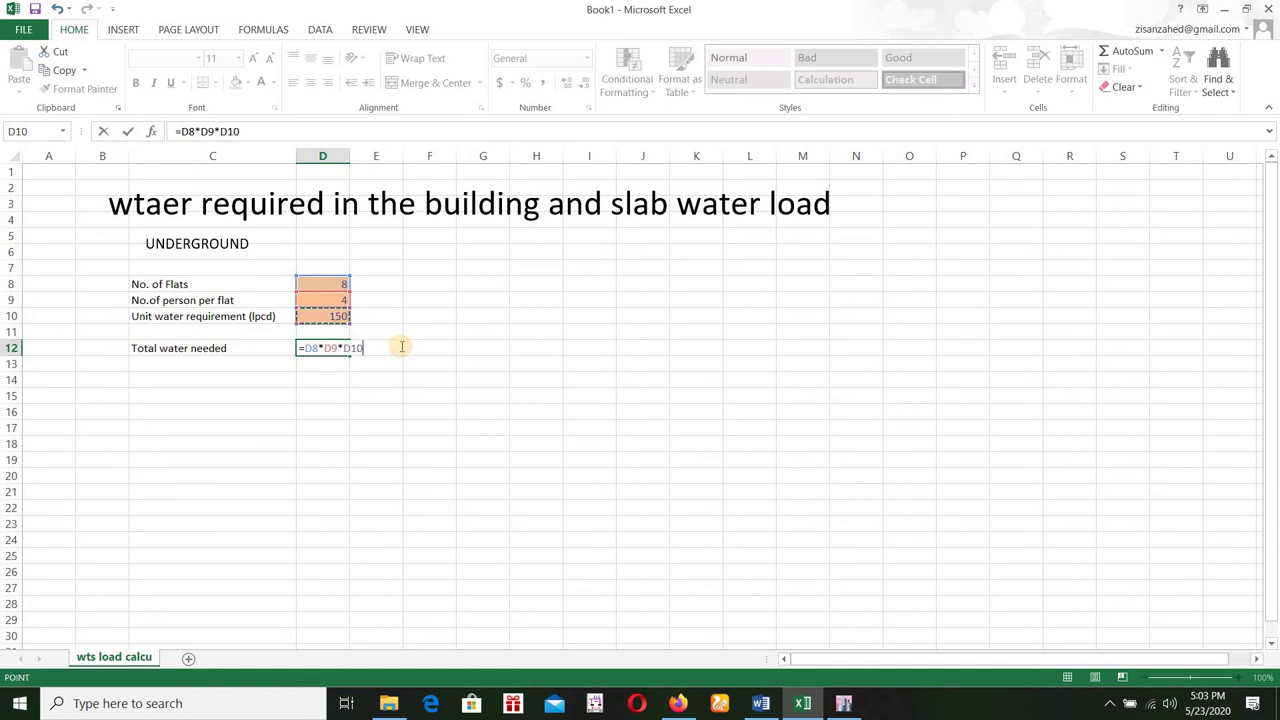
pyautogui.press('Return')
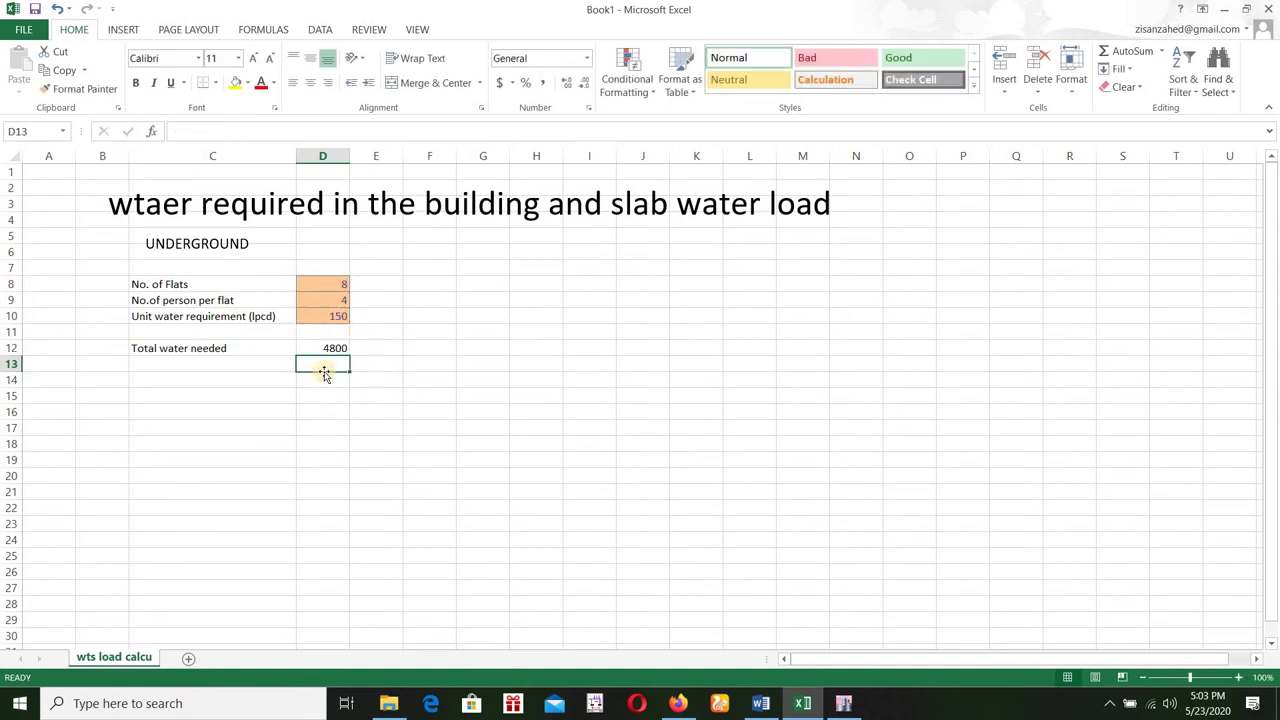
# Step: Append the unit "(in liters)" to the "Total water needed" label in C12
pyautogui.doubleClick(259, 349)
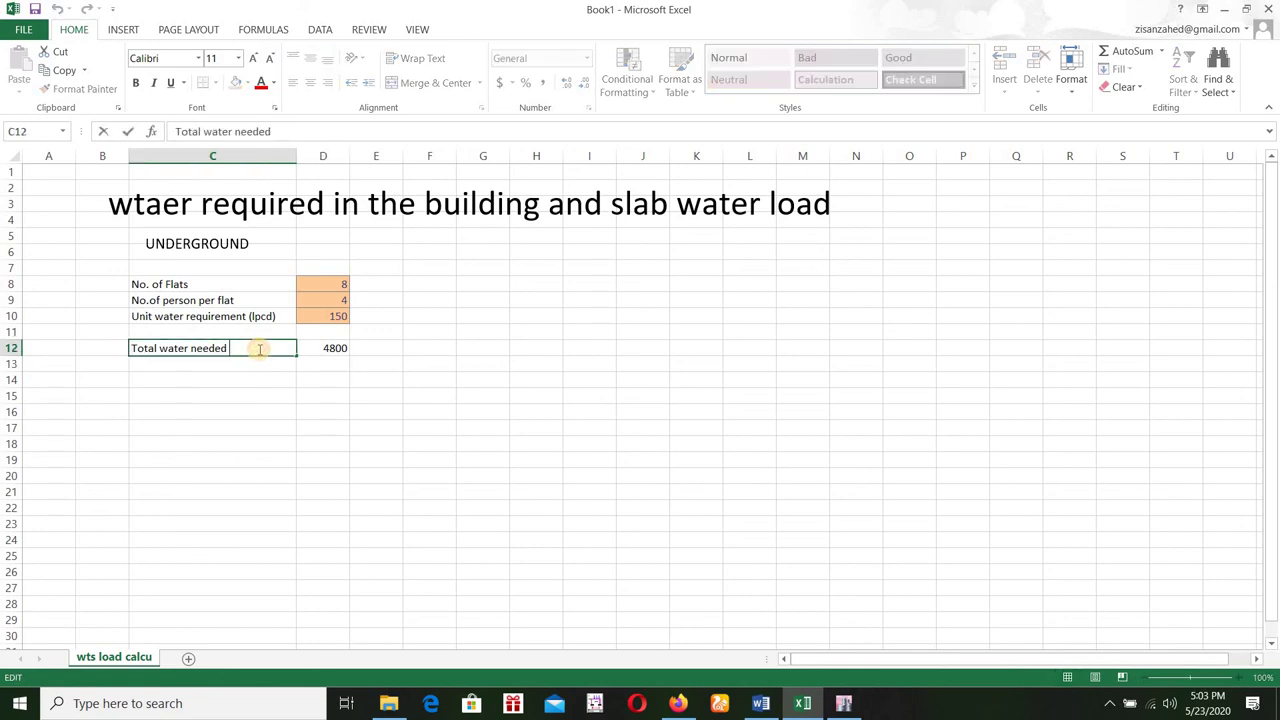
pyautogui.write('(in liters)')
pyautogui.click(289, 443)
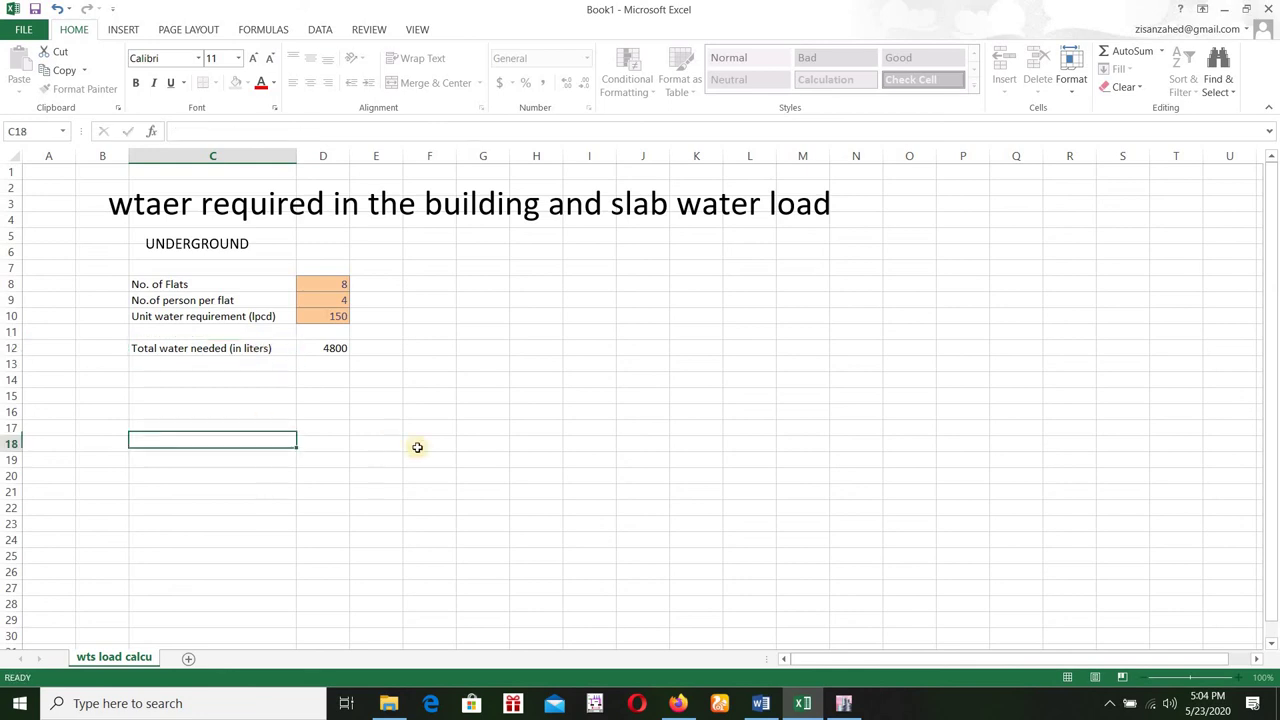
# Step: Apply the Calculation cell style to the total water value in cell D12
pyautogui.click(325, 347)
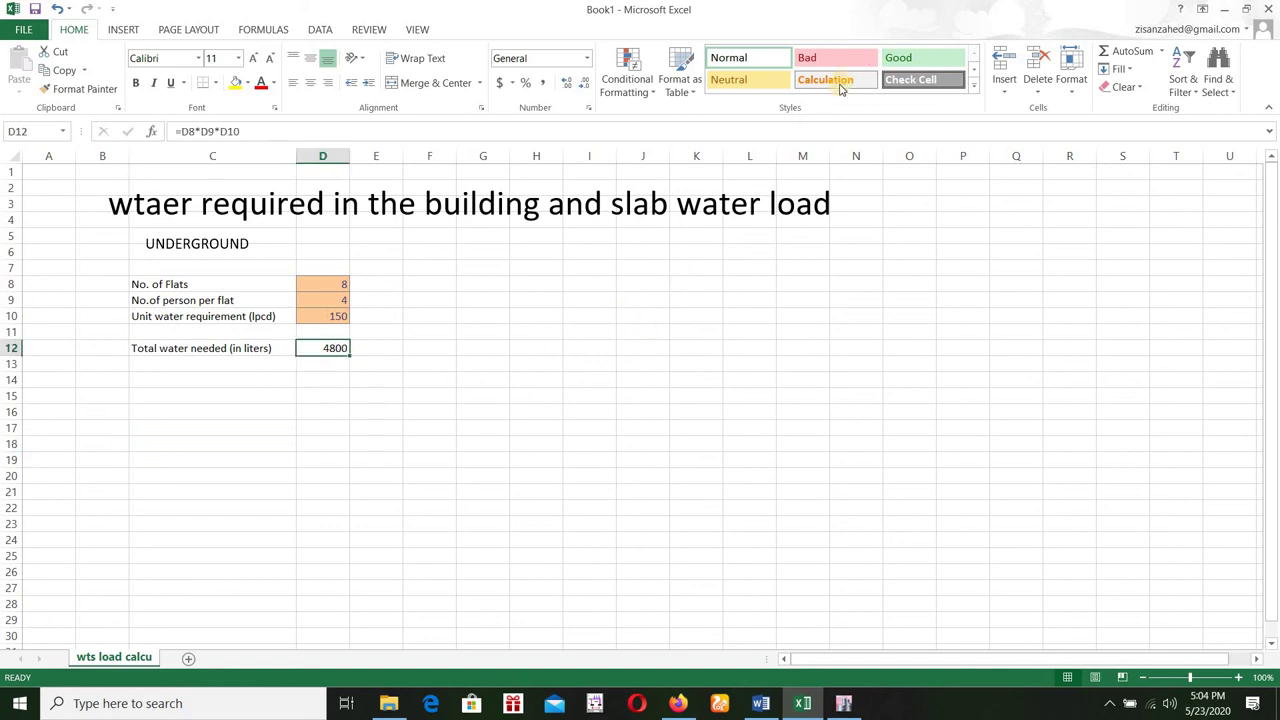
pyautogui.click(835, 80)
pyautogui.click(510, 316)
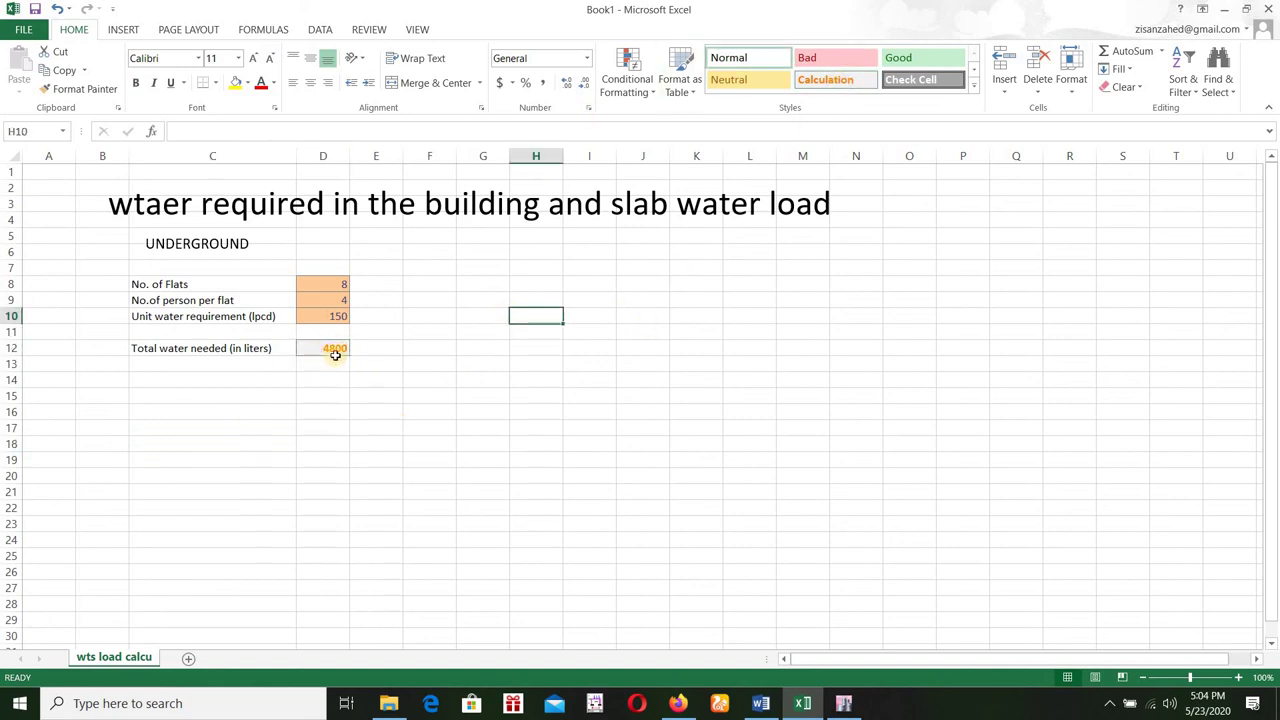
# Step: Enter the label "Total water needed (in cubic meters)" in cell C13 and widen column C to fit it
pyautogui.click(168, 381)
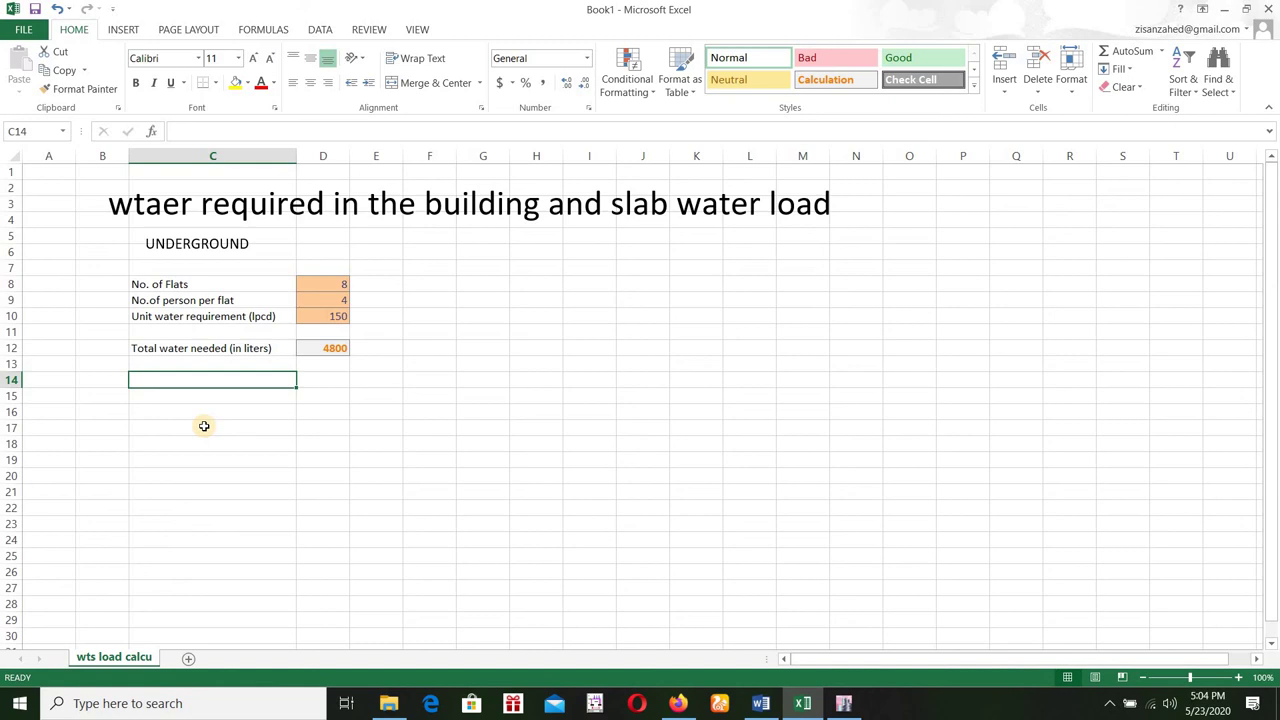
pyautogui.click(158, 364)
pyautogui.write('Total water needed (in liters')
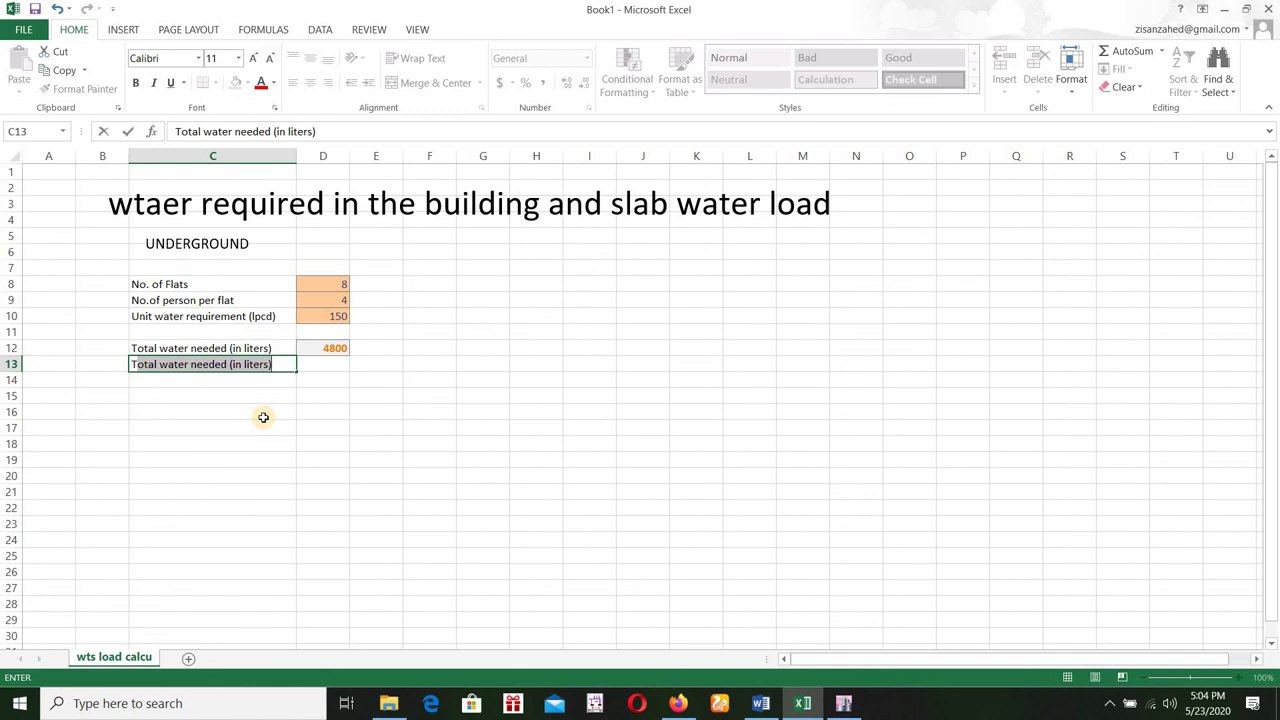
pyautogui.press('Return')
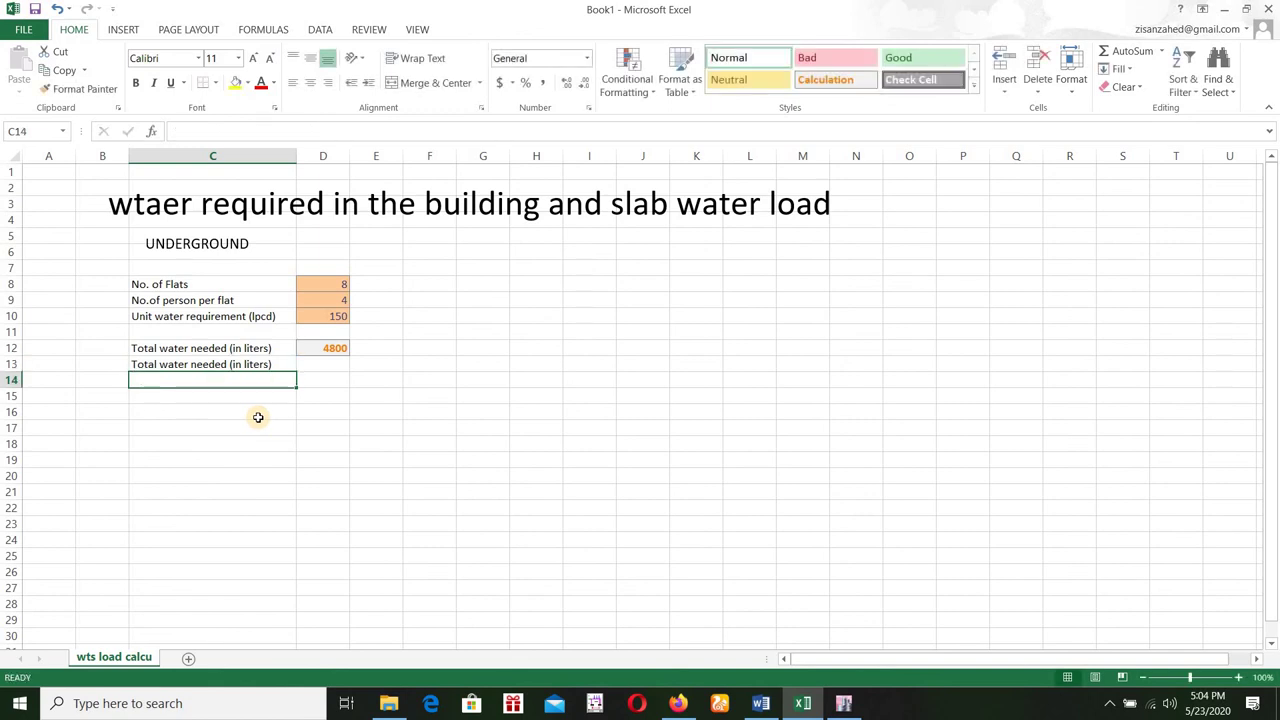
pyautogui.doubleClick(268, 365)
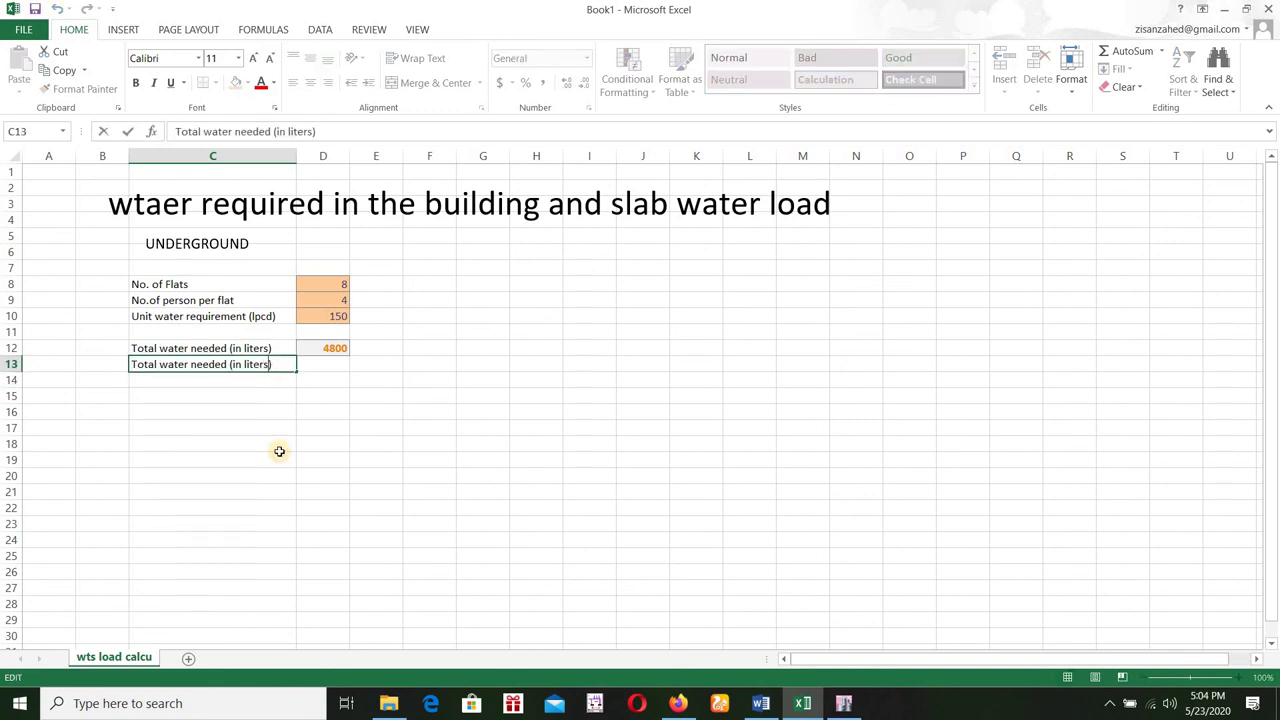
pyautogui.press('BackSpace')
pyautogui.press('BackSpace')
pyautogui.press('BackSpace')
pyautogui.press('BackSpace')
pyautogui.press('BackSpace')
pyautogui.press('BackSpace')
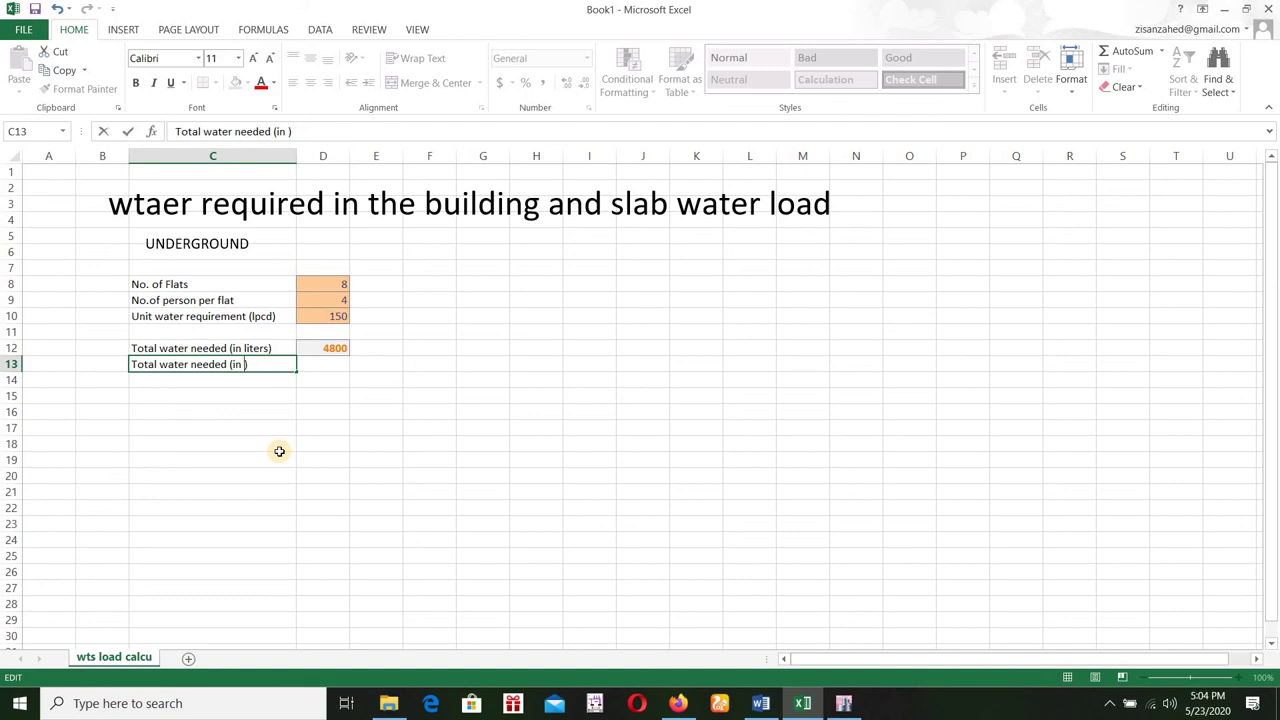
pyautogui.write('cubic meter')
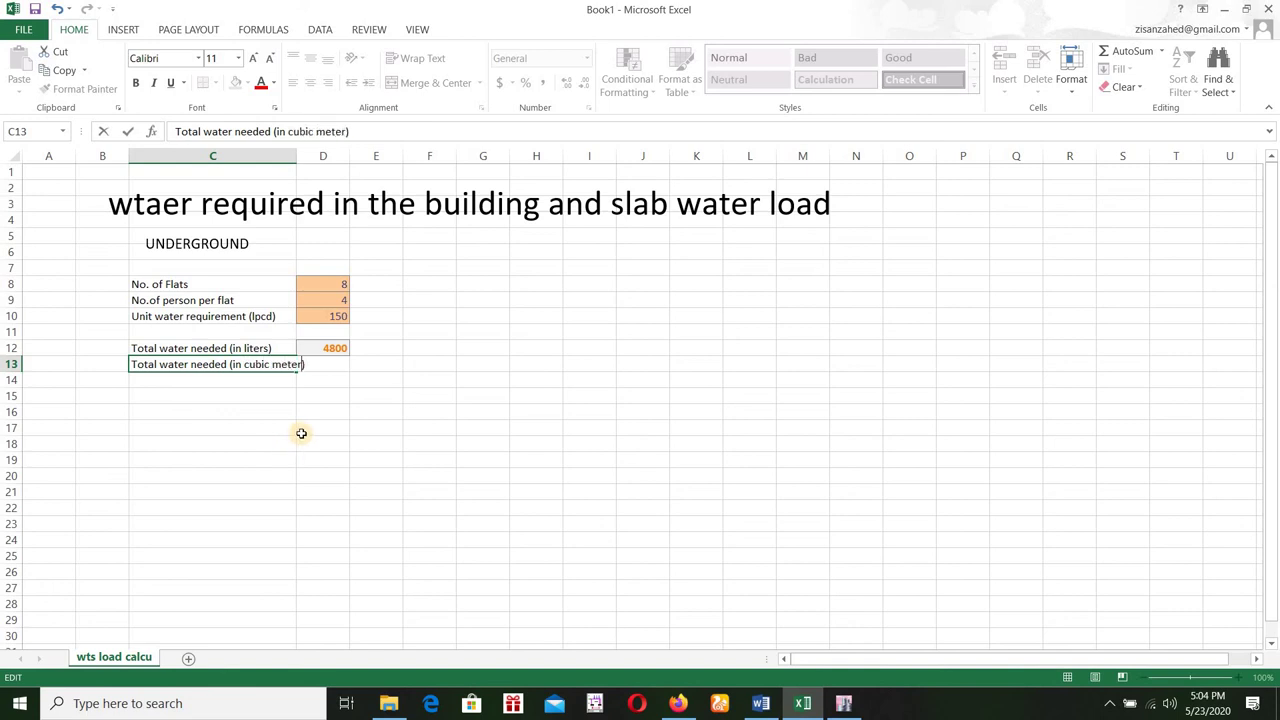
pyautogui.write('s')
pyautogui.click(258, 443)
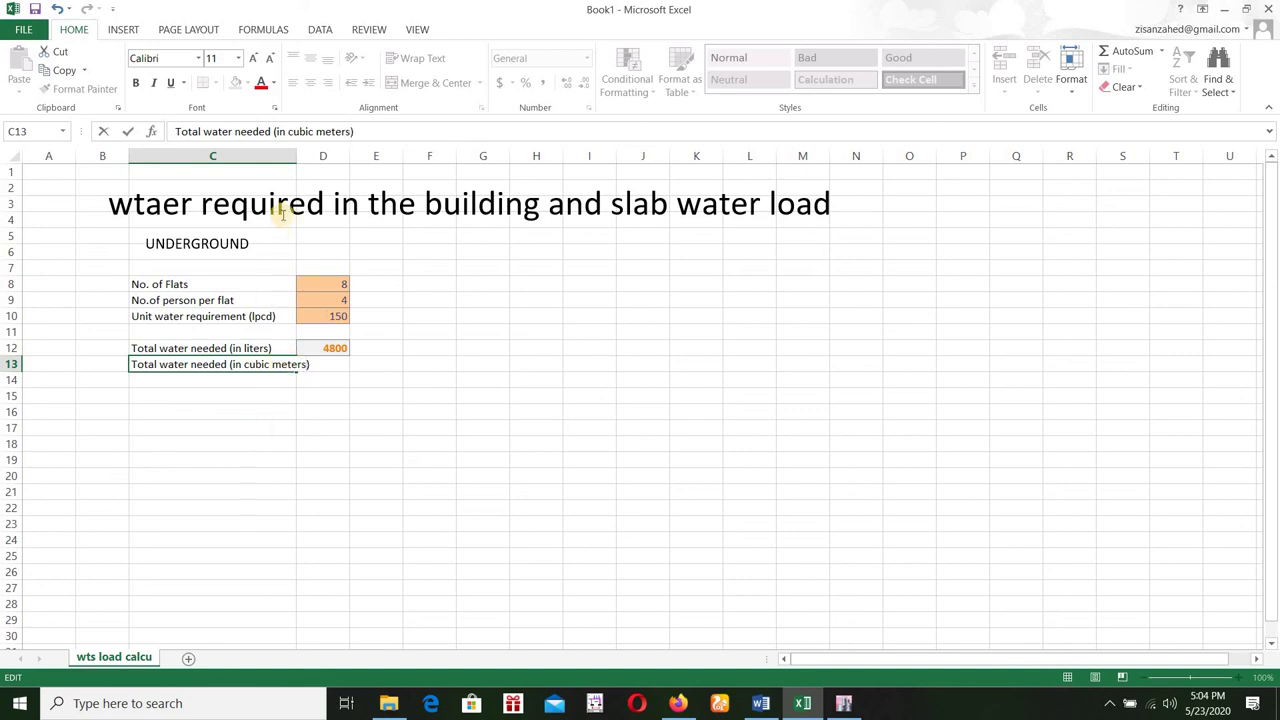
pyautogui.moveTo(296, 156); pyautogui.dragTo(312, 156)
# Step: Convert the total water to cubic meters in cell D13 with the formula =D12/1000
pyautogui.click(333, 367)
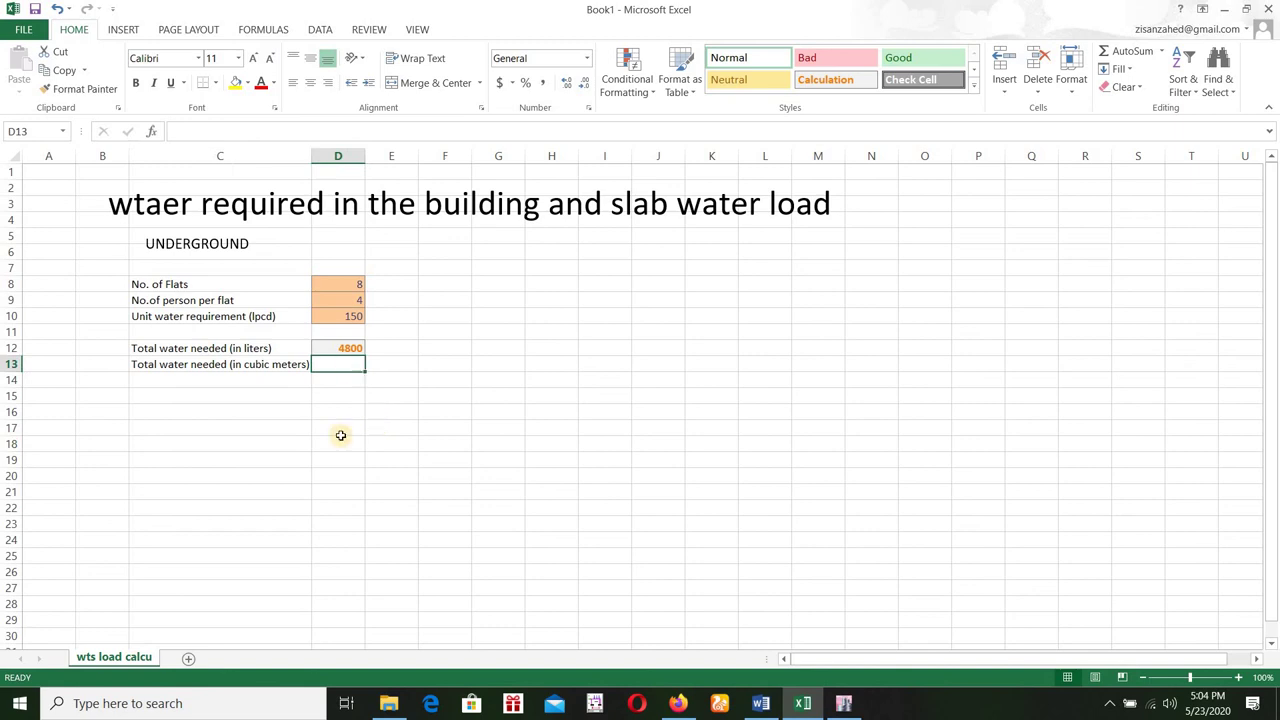
pyautogui.write('=')
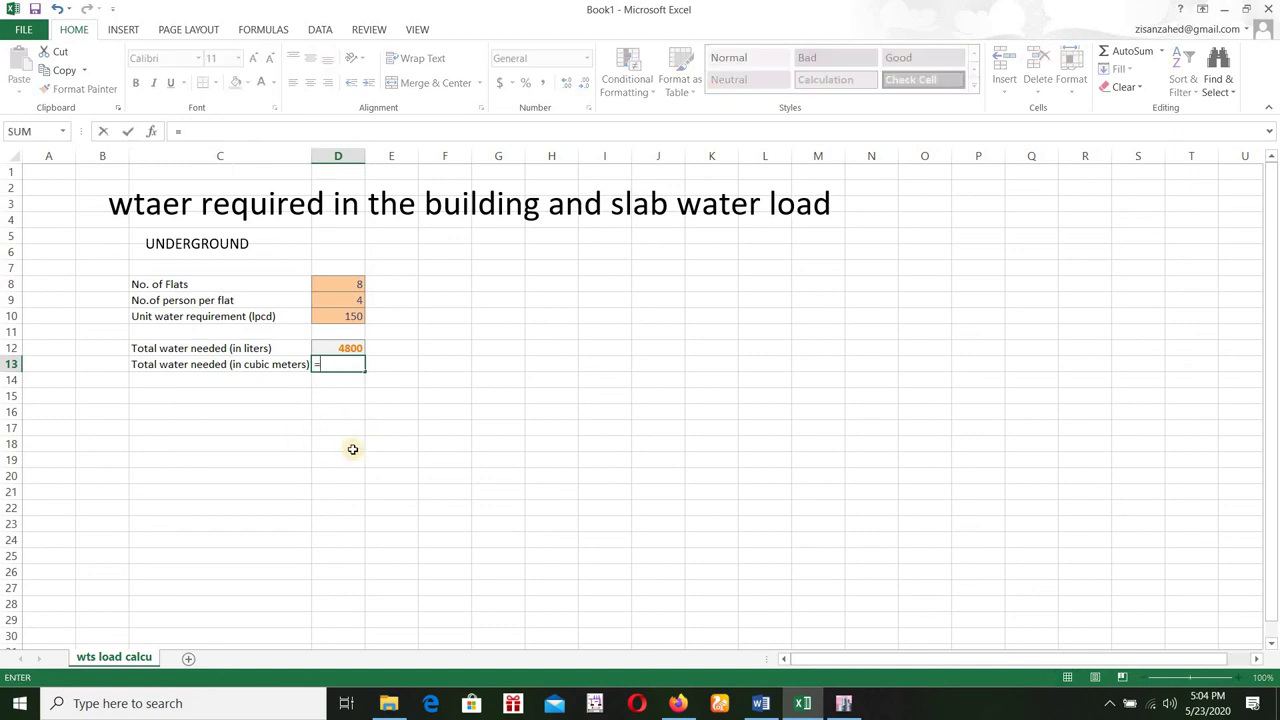
pyautogui.click(350, 348)
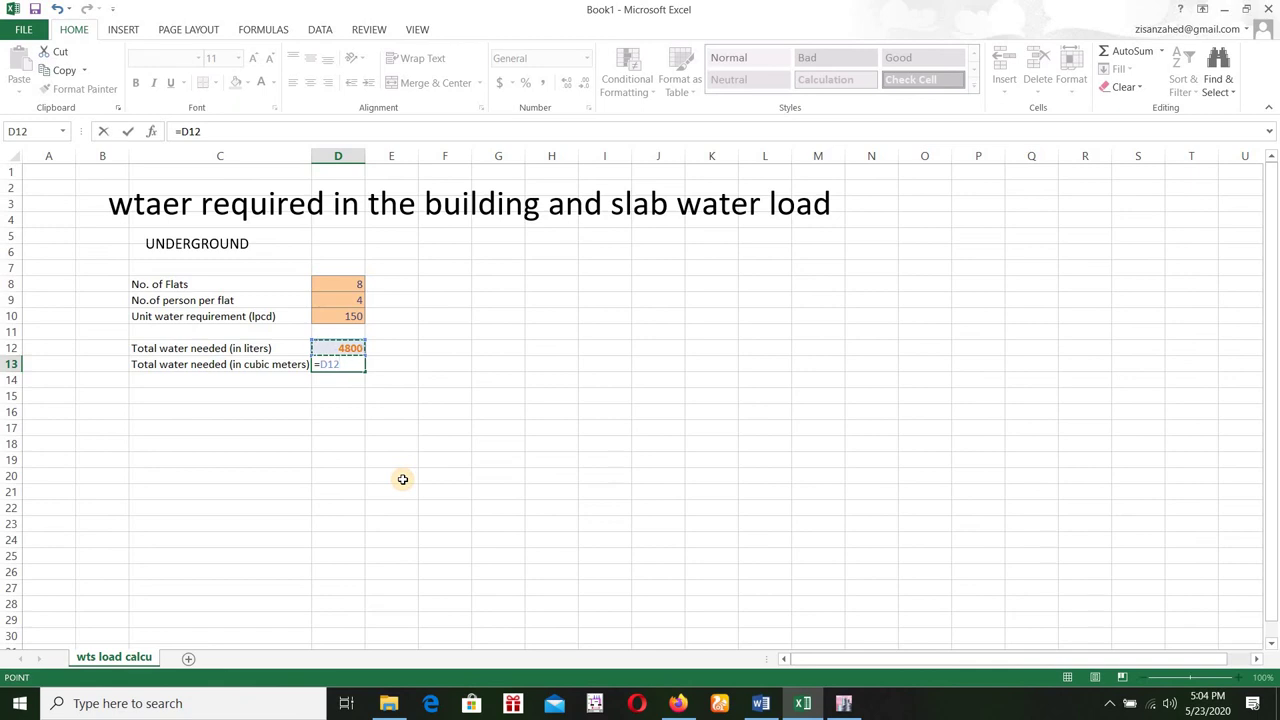
pyautogui.write('/1000')
pyautogui.press('Return')
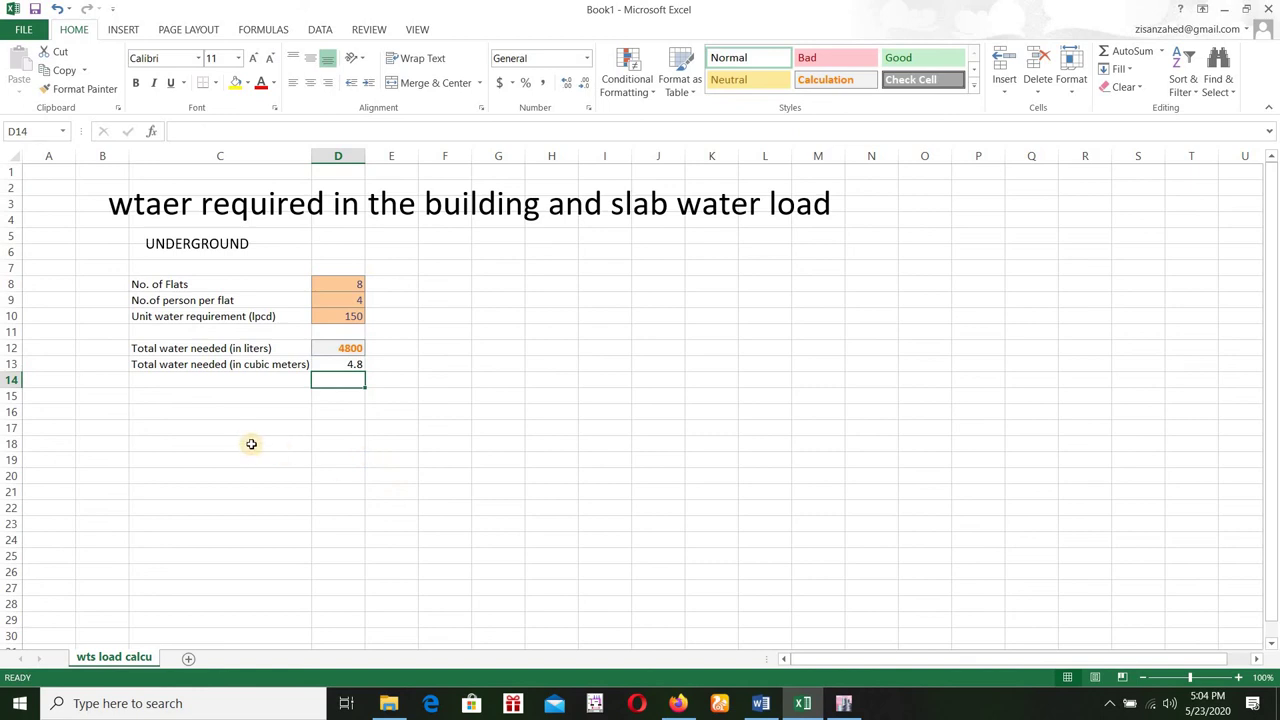
# Step: Copy the label from C13 into cell C14 and change its unit so it reads "Total water needed (in cubic ft)"
pyautogui.press('Left')
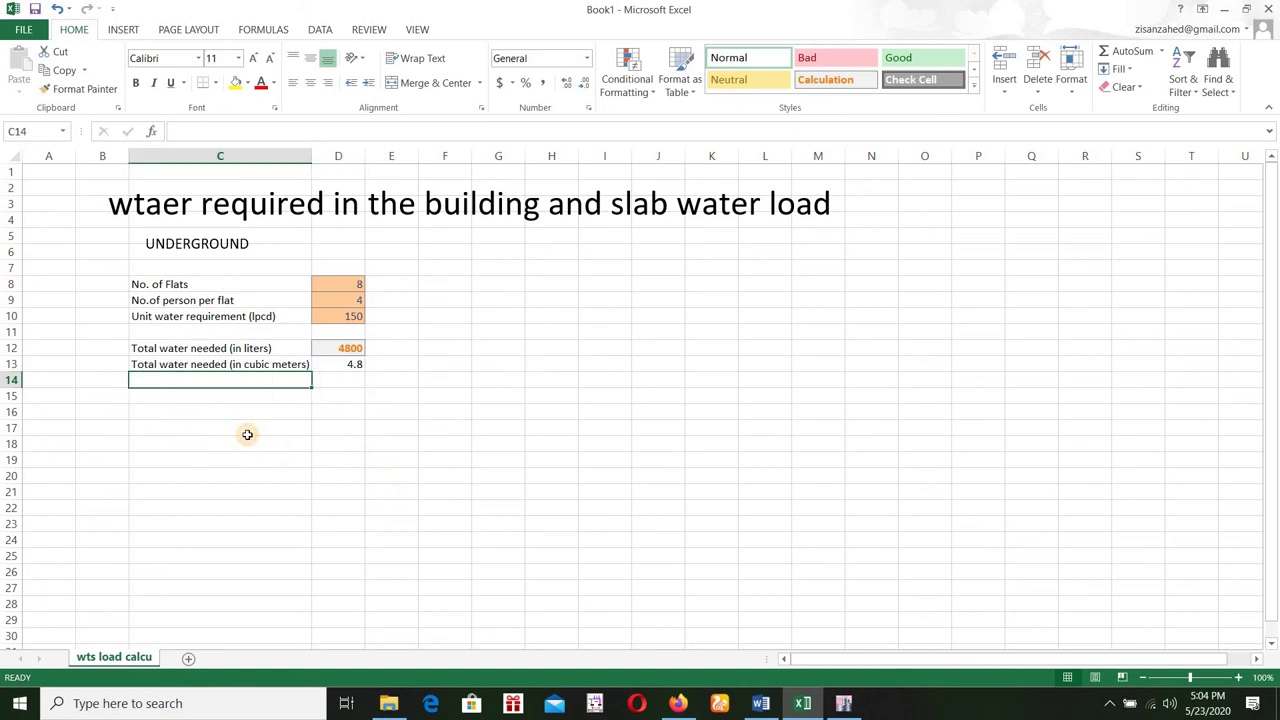
pyautogui.hotkey('ctrl', "'")
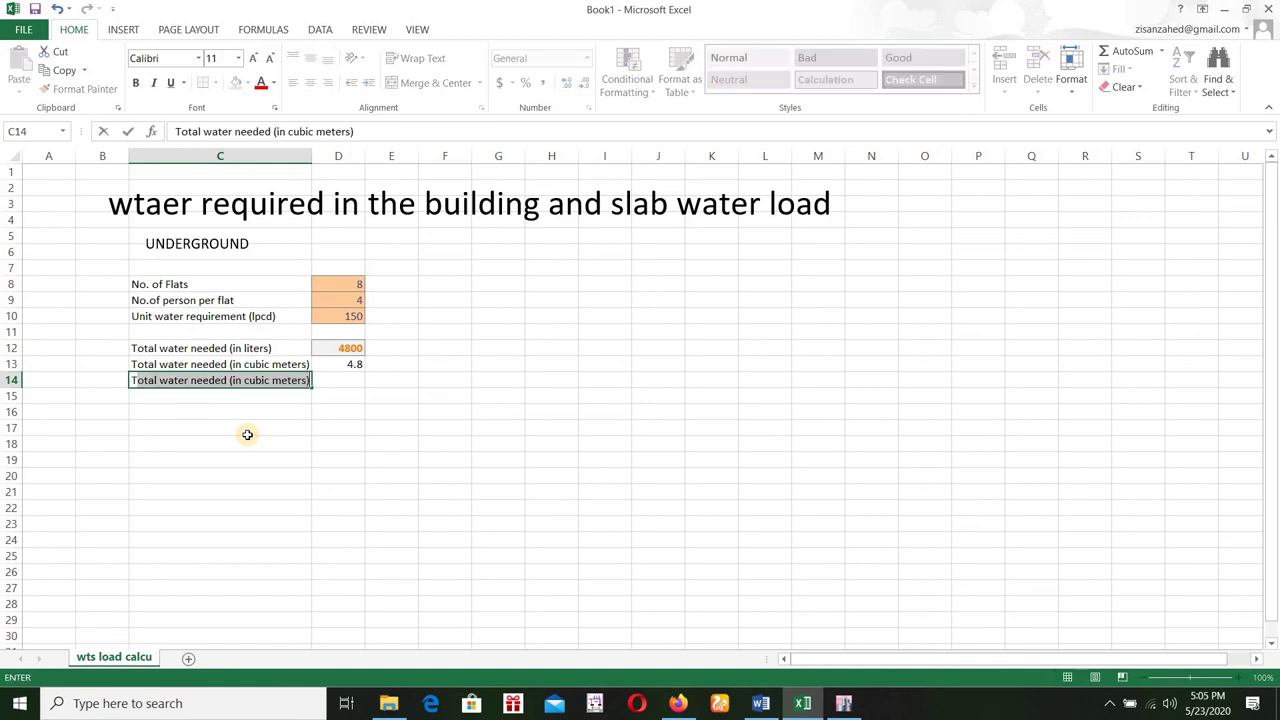
pyautogui.press('Return')
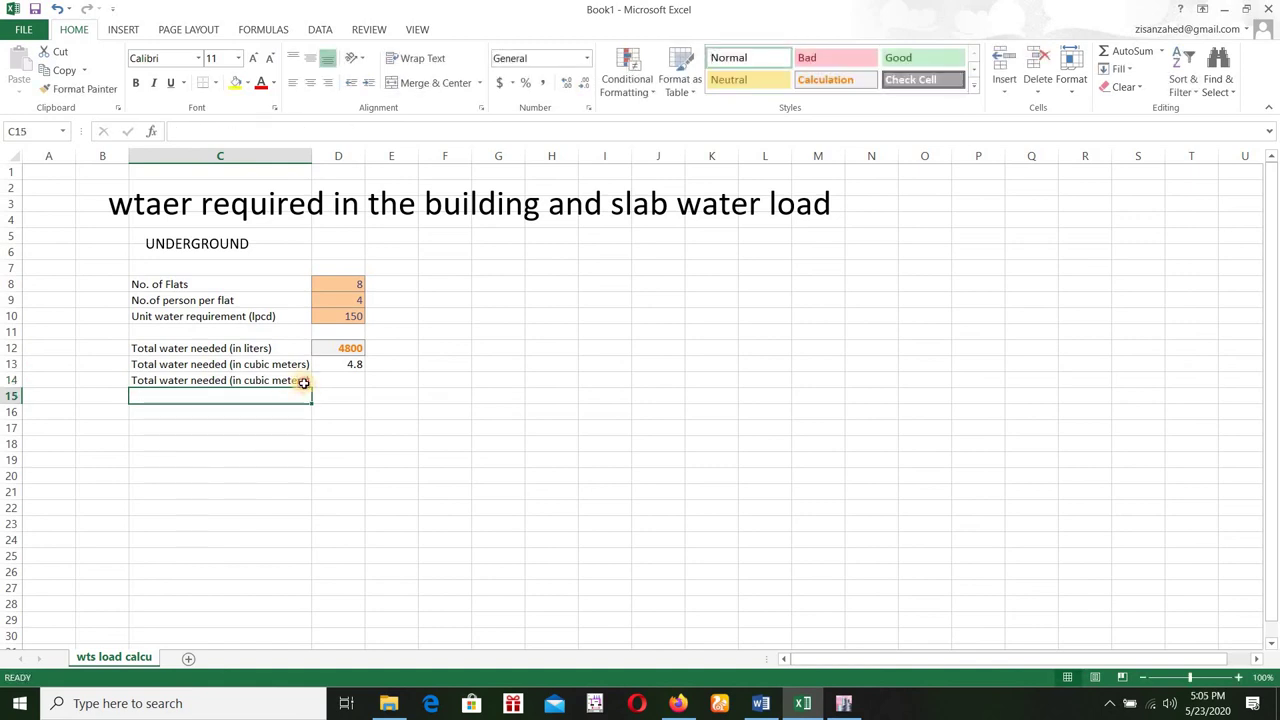
pyautogui.click(303, 380)
pyautogui.doubleClick(305, 380)
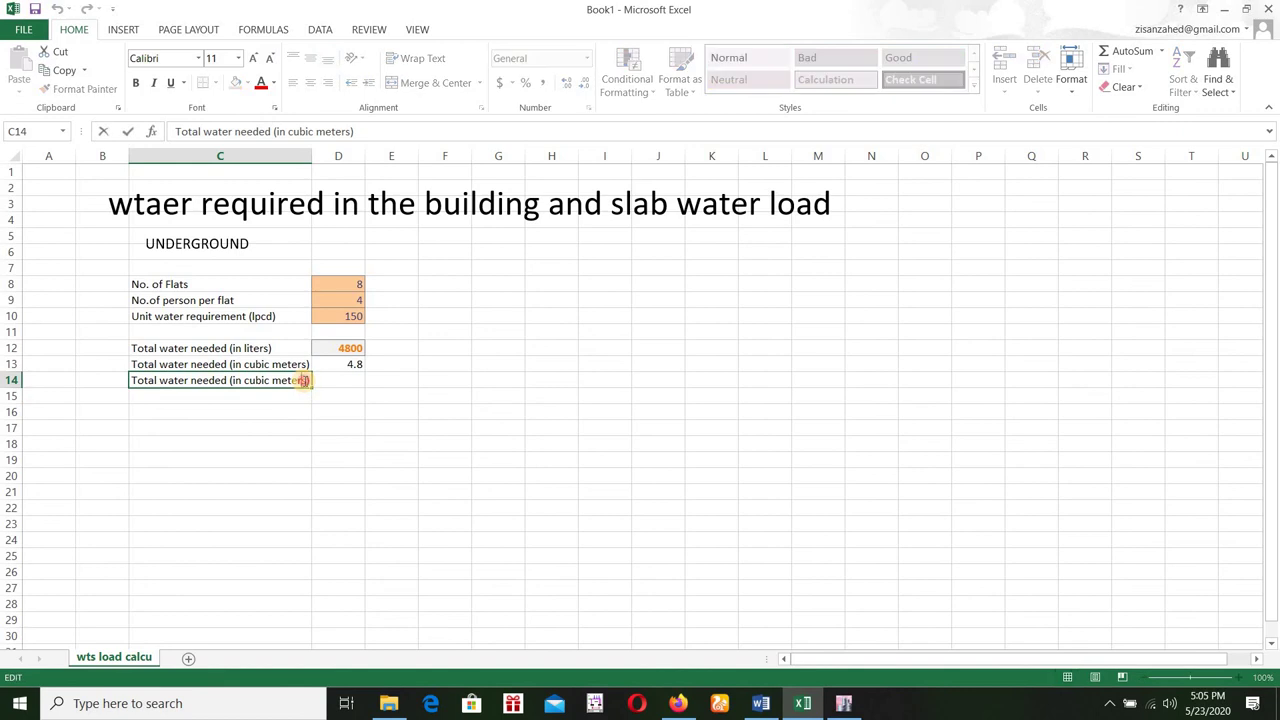
pyautogui.press('Left')
pyautogui.press('BackSpace')
pyautogui.press('BackSpace')
pyautogui.press('BackSpace')
pyautogui.press('BackSpace')
pyautogui.press('BackSpace')
pyautogui.press('BackSpace')
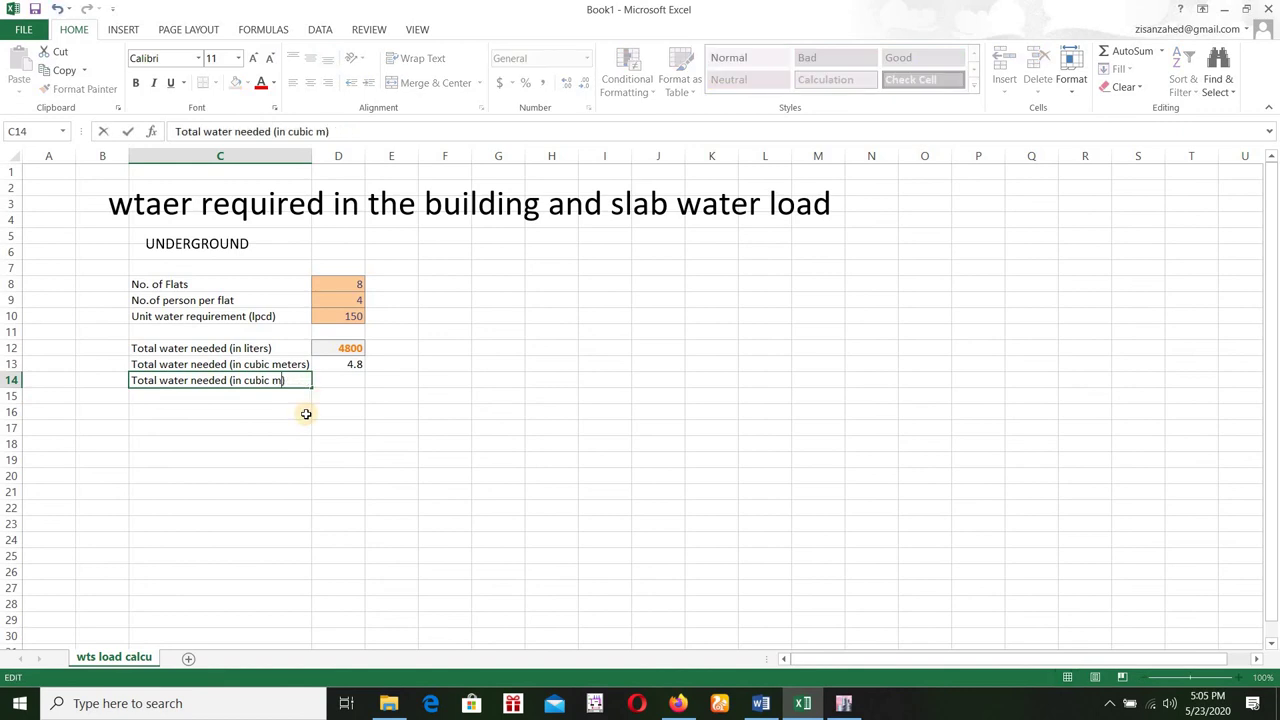
pyautogui.write('ft')
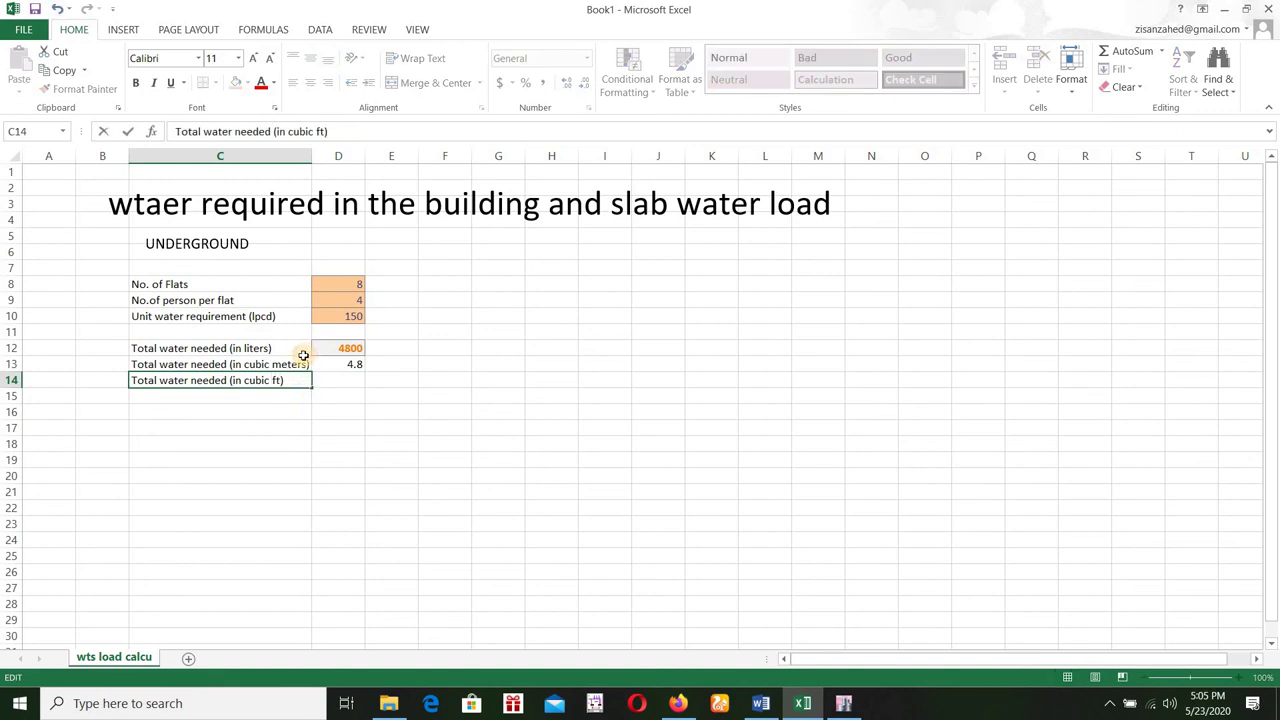
pyautogui.press('Return')
# Step: Correct the label in C13 to read "Total water needed (in cubic meter)"
pyautogui.click(305, 366)
pyautogui.doubleClick(305, 366)
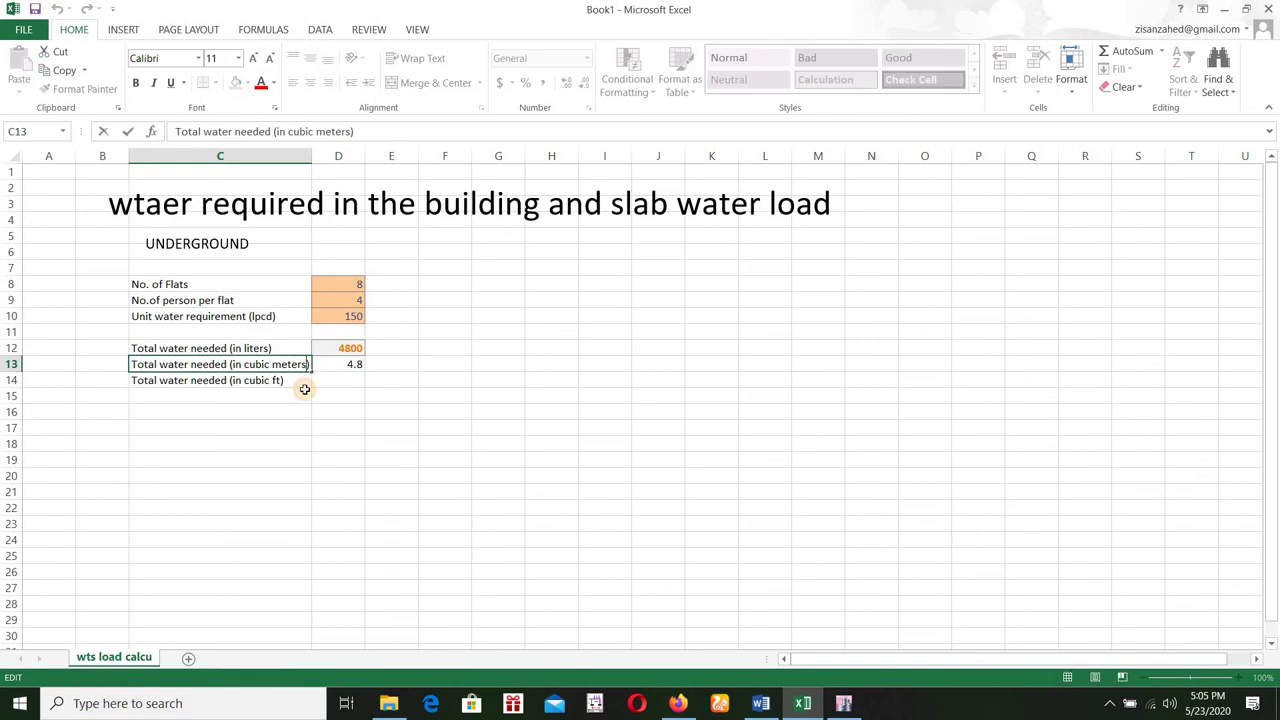
pyautogui.press('BackSpace')
# Step: Convert the total water to cubic feet in cell D14 with the formula =D13*(3.28)^3
pyautogui.click(340, 381)
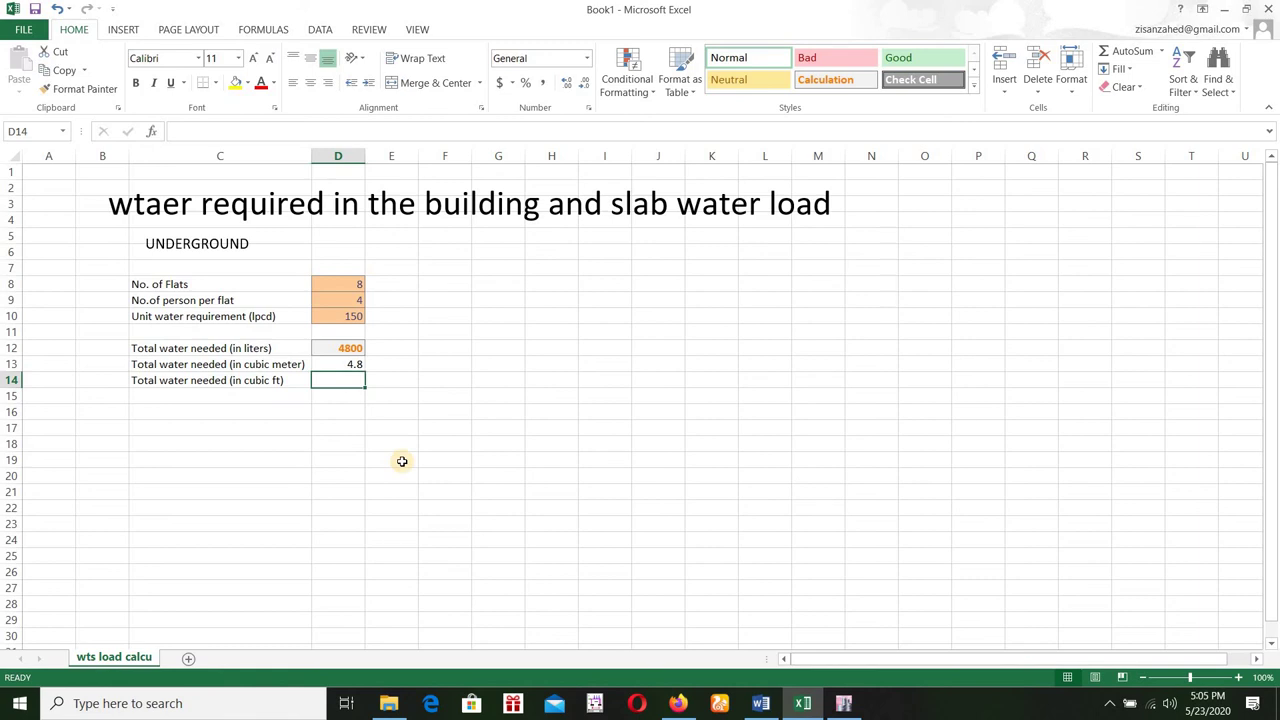
pyautogui.write('=')
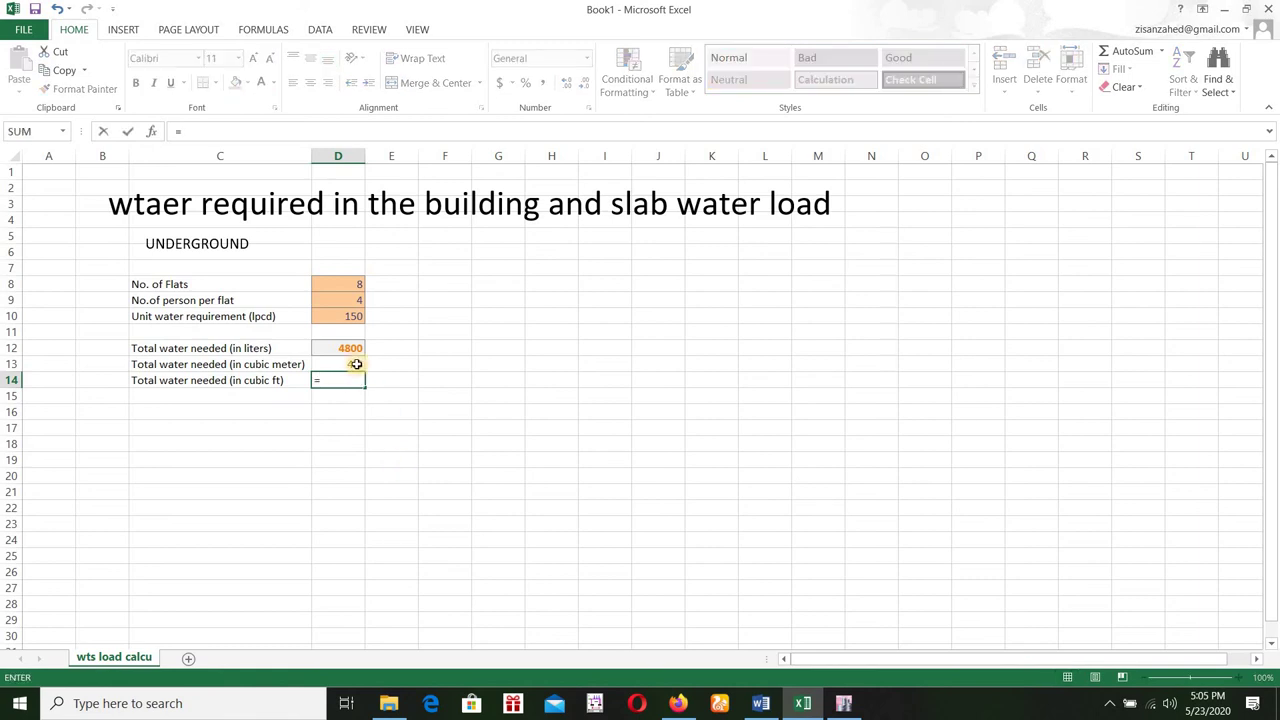
pyautogui.click(356, 364)
pyautogui.write('*')
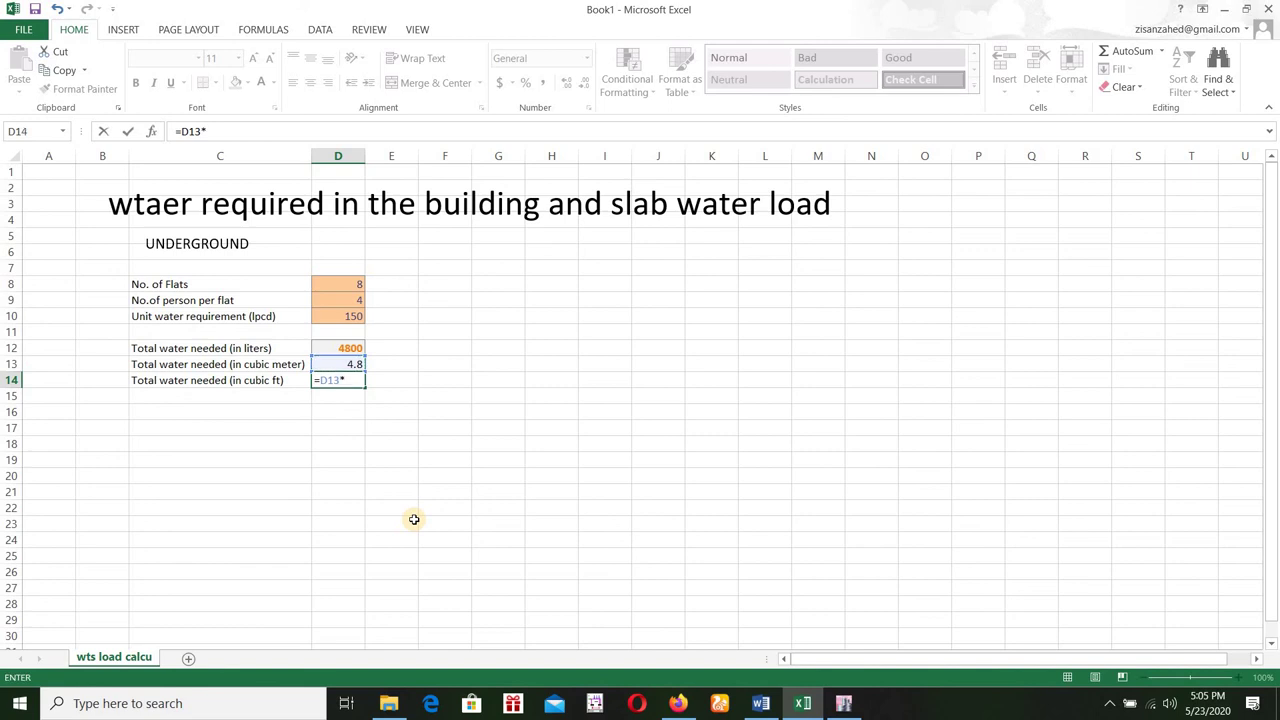
pyautogui.write('(3.28)^3')
pyautogui.press('Return')
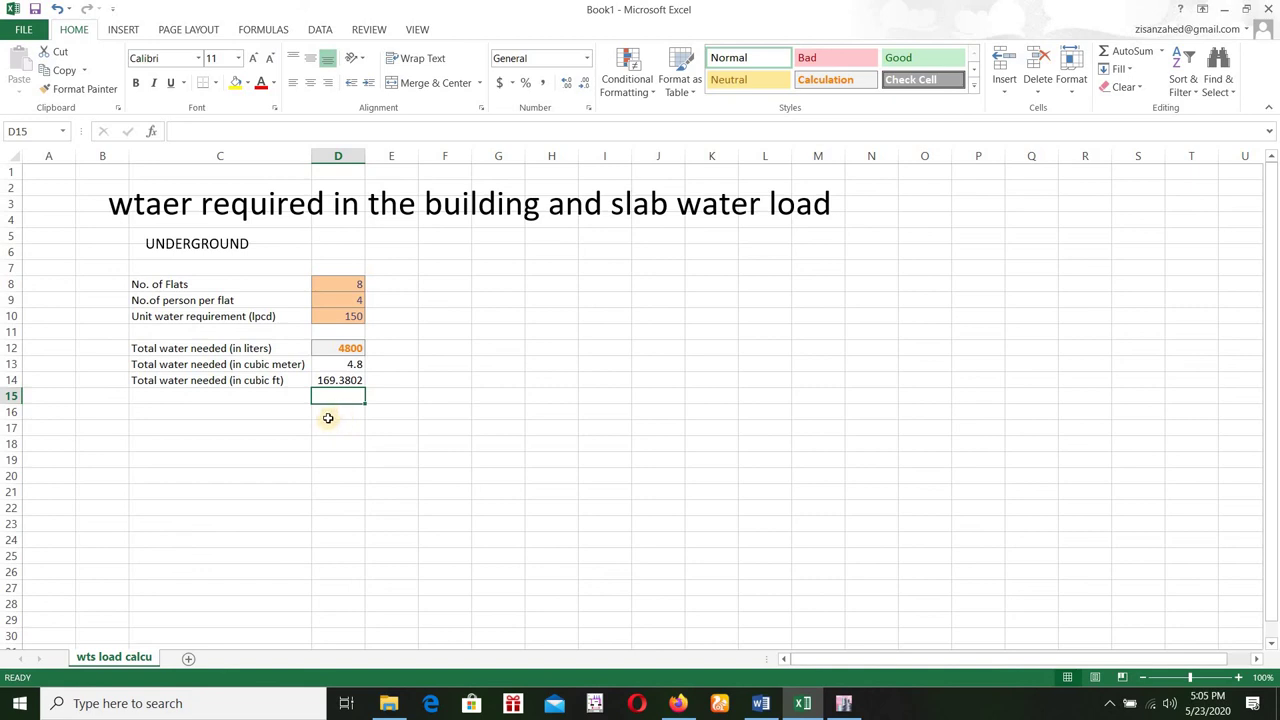
# Step: Format the cubic feet total in cell D14 to show no decimal places
pyautogui.click(337, 380)
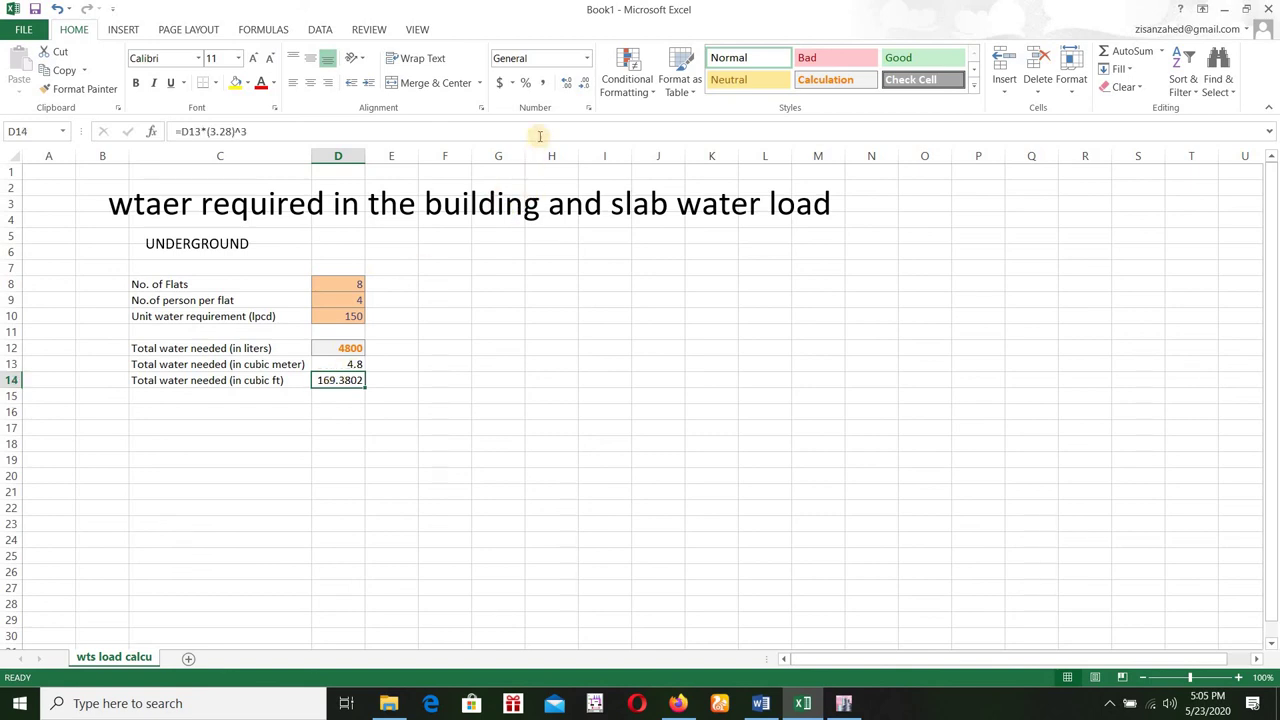
pyautogui.click(584, 84)
pyautogui.click(584, 84)
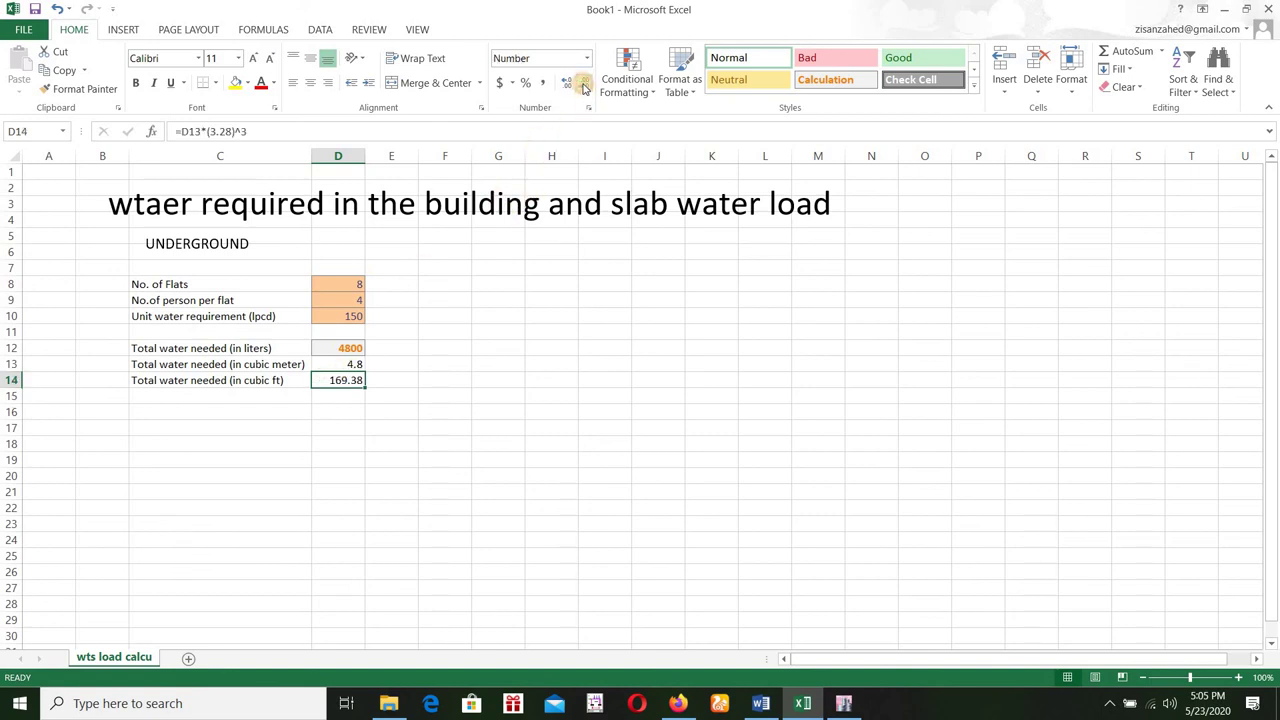
pyautogui.click(584, 84)
pyautogui.click(584, 84)
pyautogui.click(488, 448)
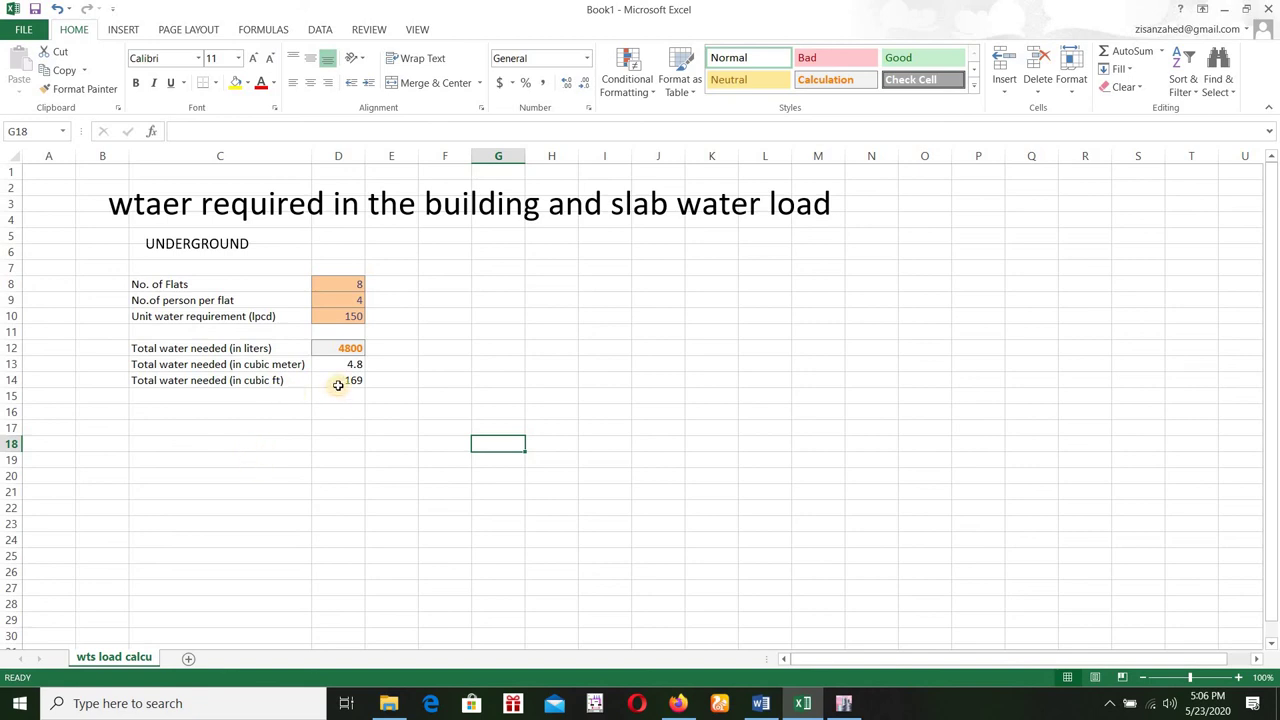
# Step: Switch to ETABS to check the water tank slab's grid dimensions in the WTS plan view, and return to Excel
pyautogui.click(275, 414)
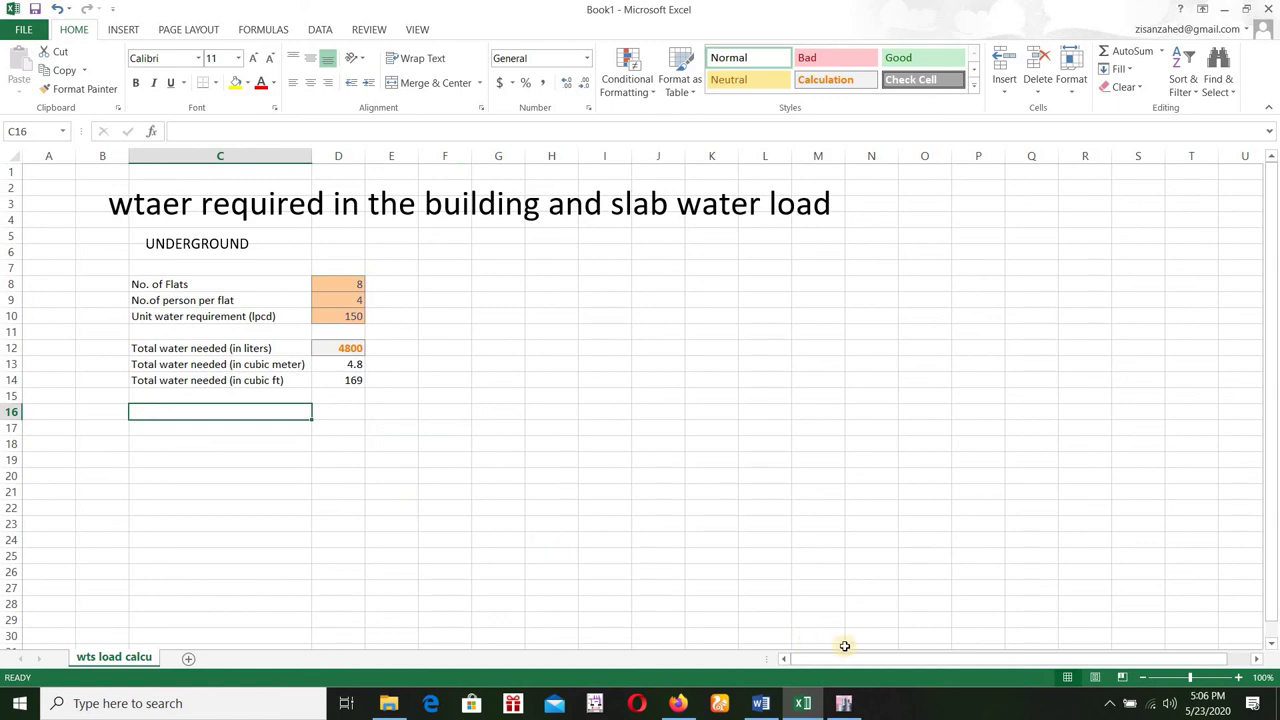
pyautogui.click(843, 703)
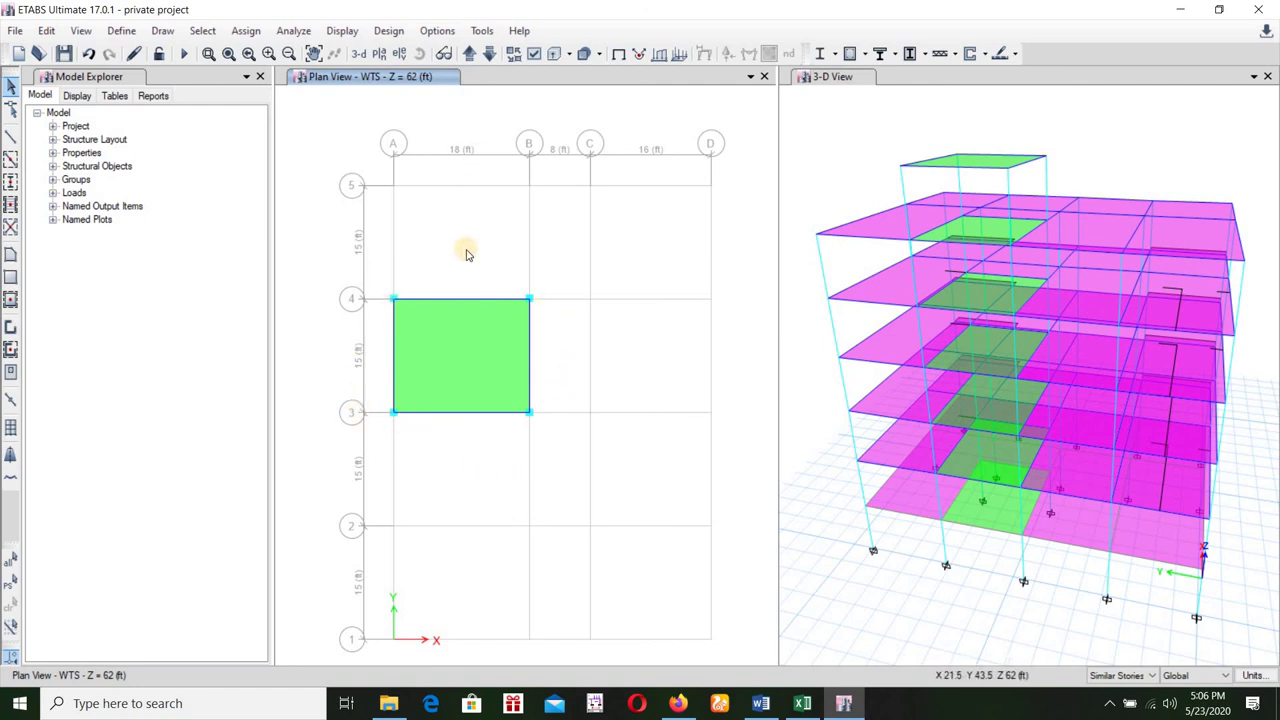
pyautogui.click(802, 703)
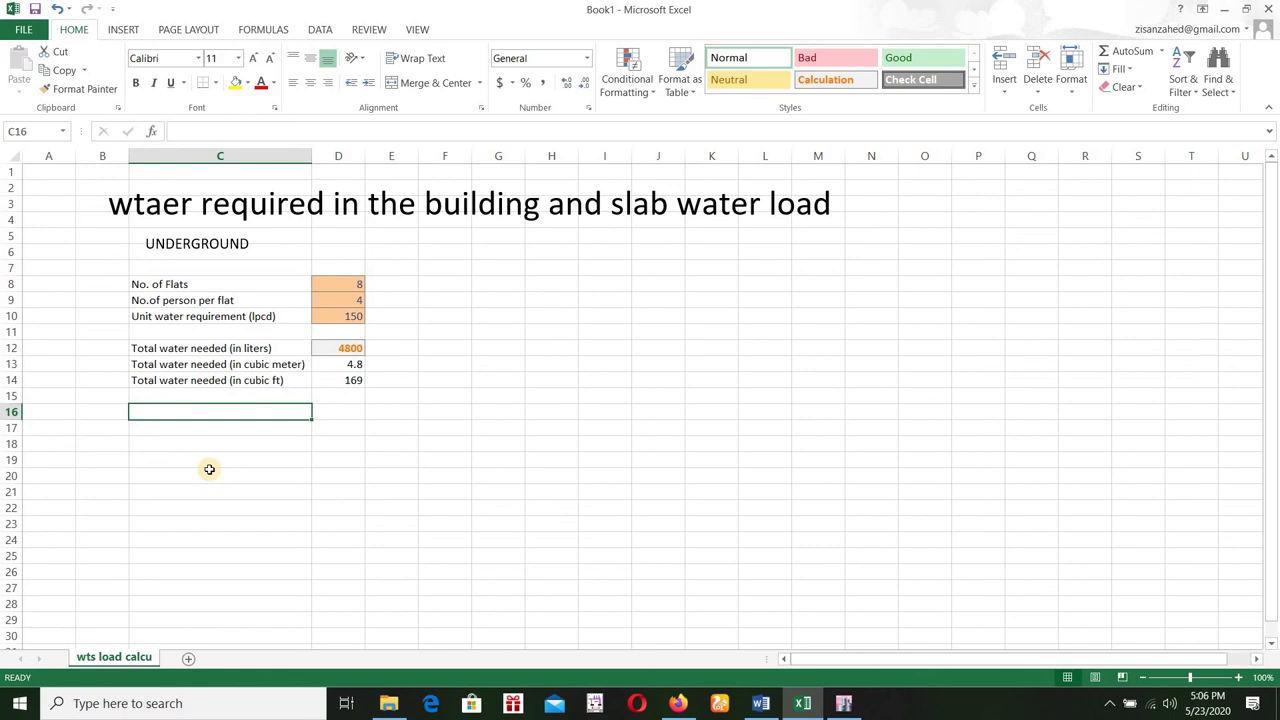
# Step: Enter the label "resevoir length" in cell C16
pyautogui.write('resevoir')
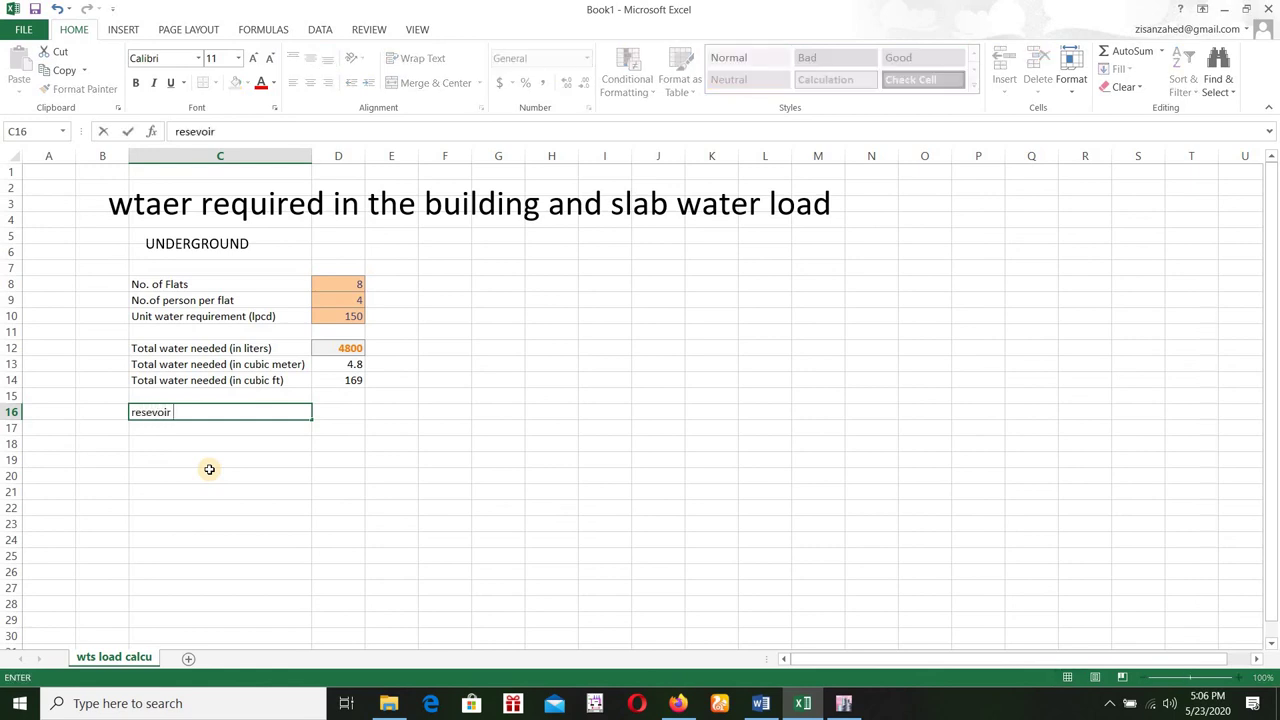
pyautogui.click(178, 460)
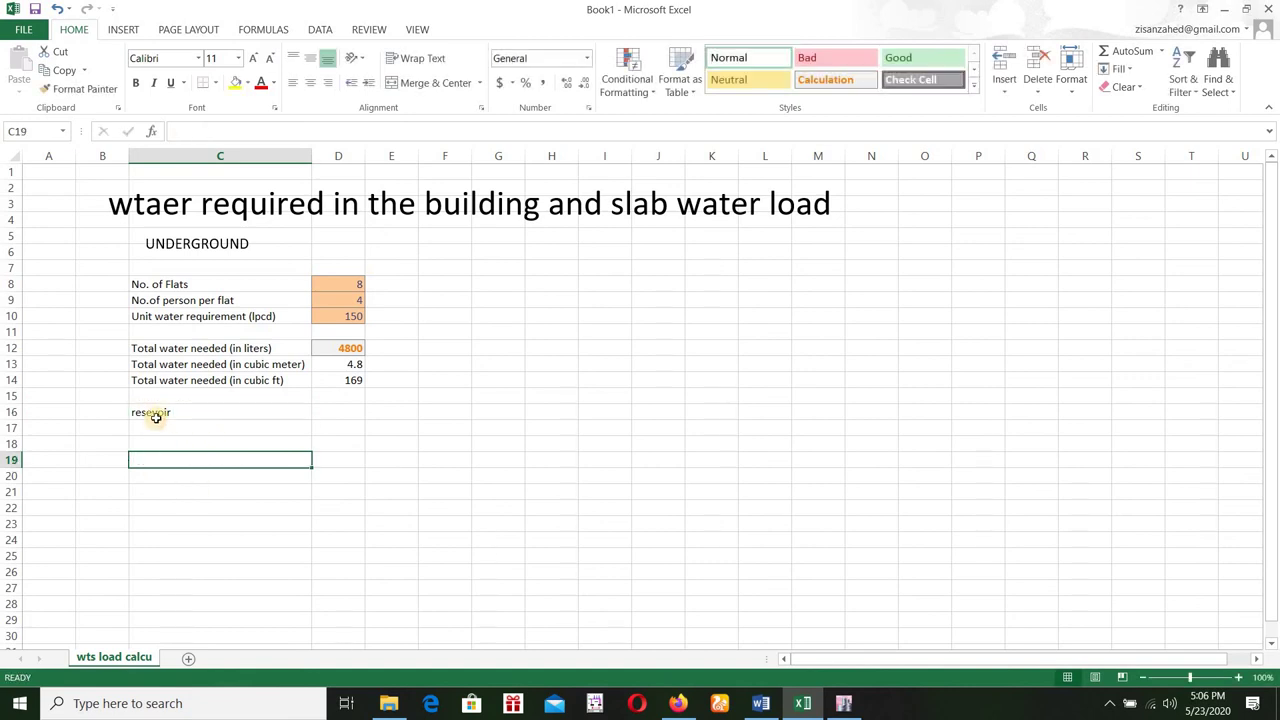
pyautogui.click(236, 411)
pyautogui.press('F2')
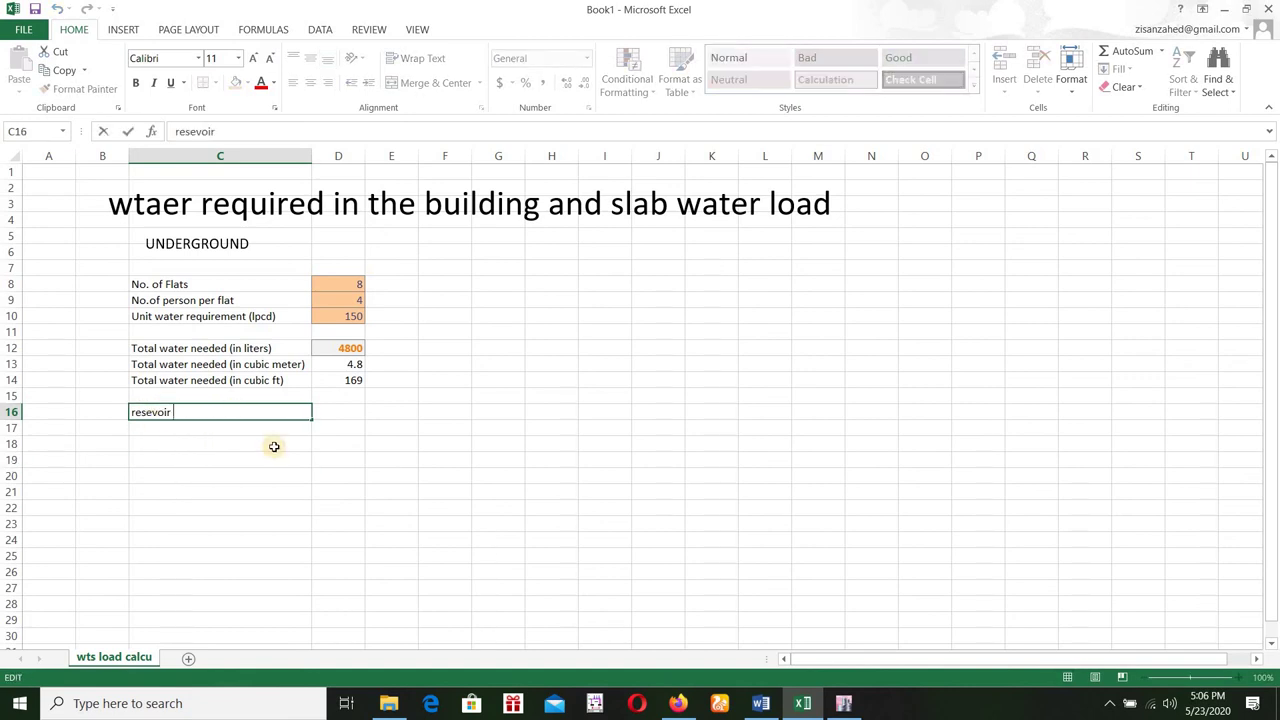
pyautogui.write('length')
# Step: Apply the Input cell style to D16 and enter 15 as the reservoir length
pyautogui.click(352, 412)
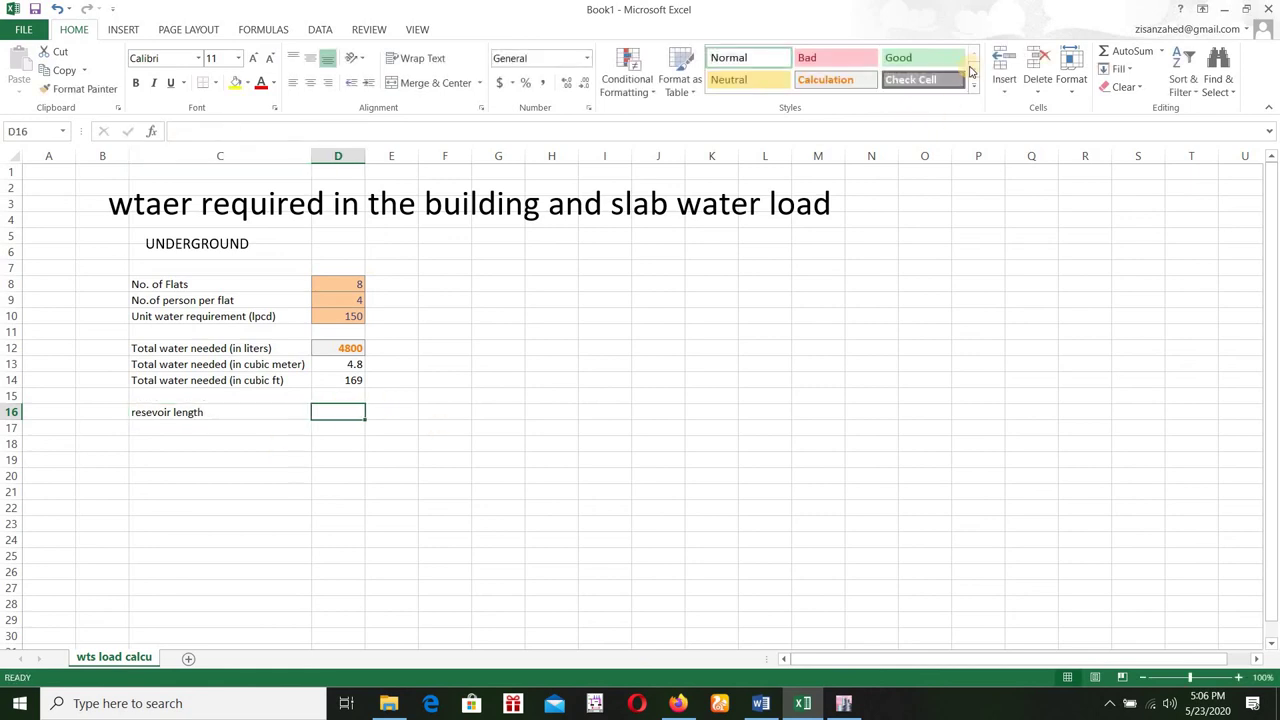
pyautogui.click(972, 69)
pyautogui.click(835, 80)
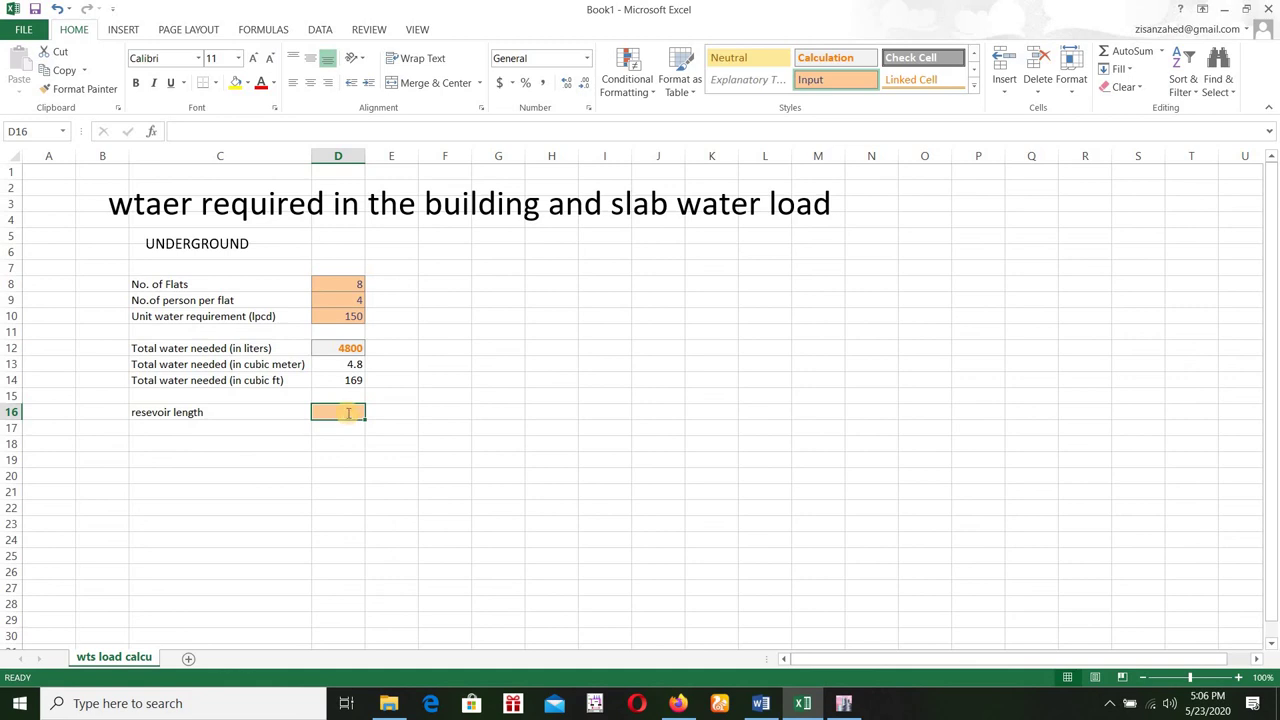
pyautogui.write('15')
# Step: Add the unit to the label in C16 so it reads "resevoir length (ft)"
pyautogui.click(253, 412)
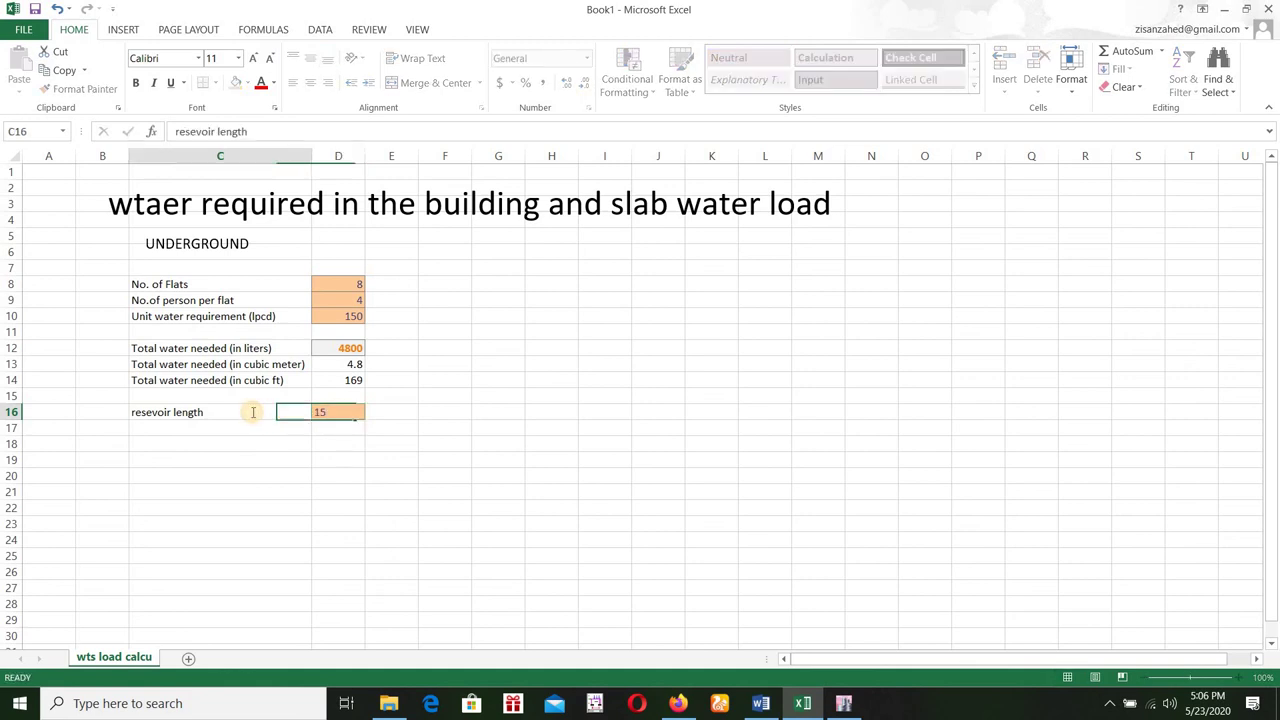
pyautogui.doubleClick(254, 412)
pyautogui.write('9f')
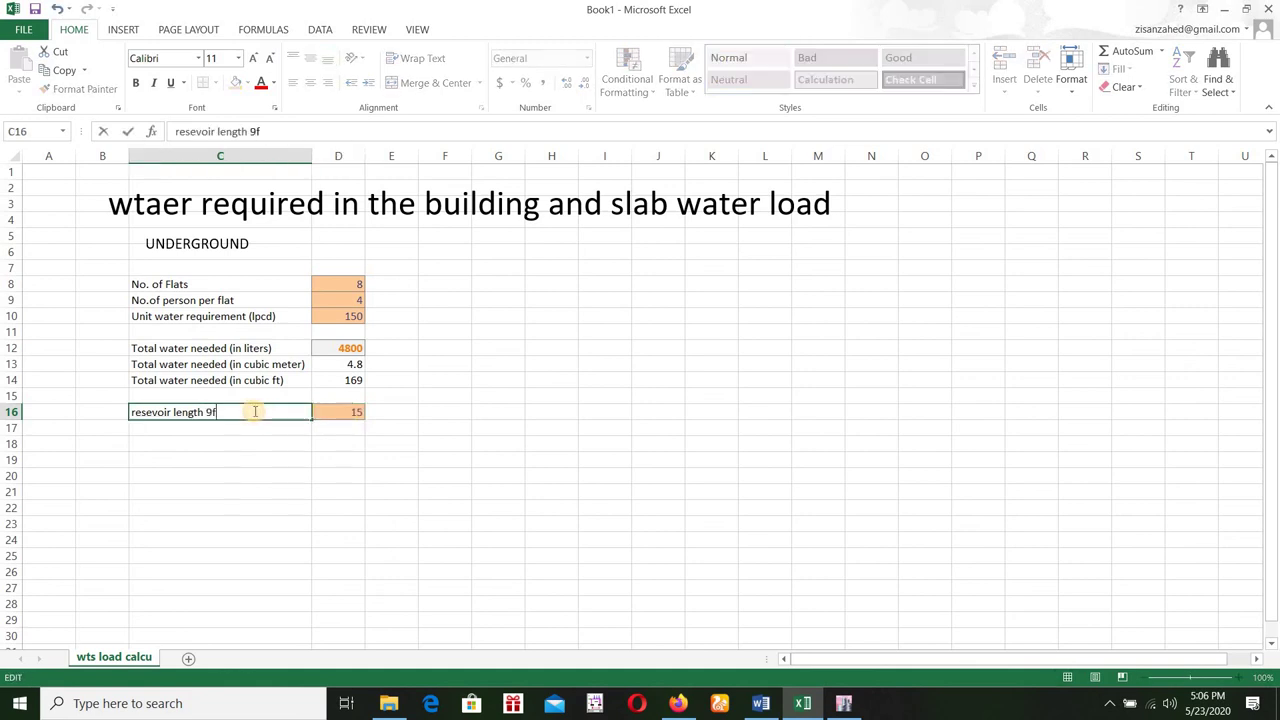
pyautogui.write('t')
pyautogui.press('BackSpace')
pyautogui.press('BackSpace')
pyautogui.press('BackSpace')
pyautogui.press('BackSpace')
pyautogui.write('(ft)')
pyautogui.click(200, 475)
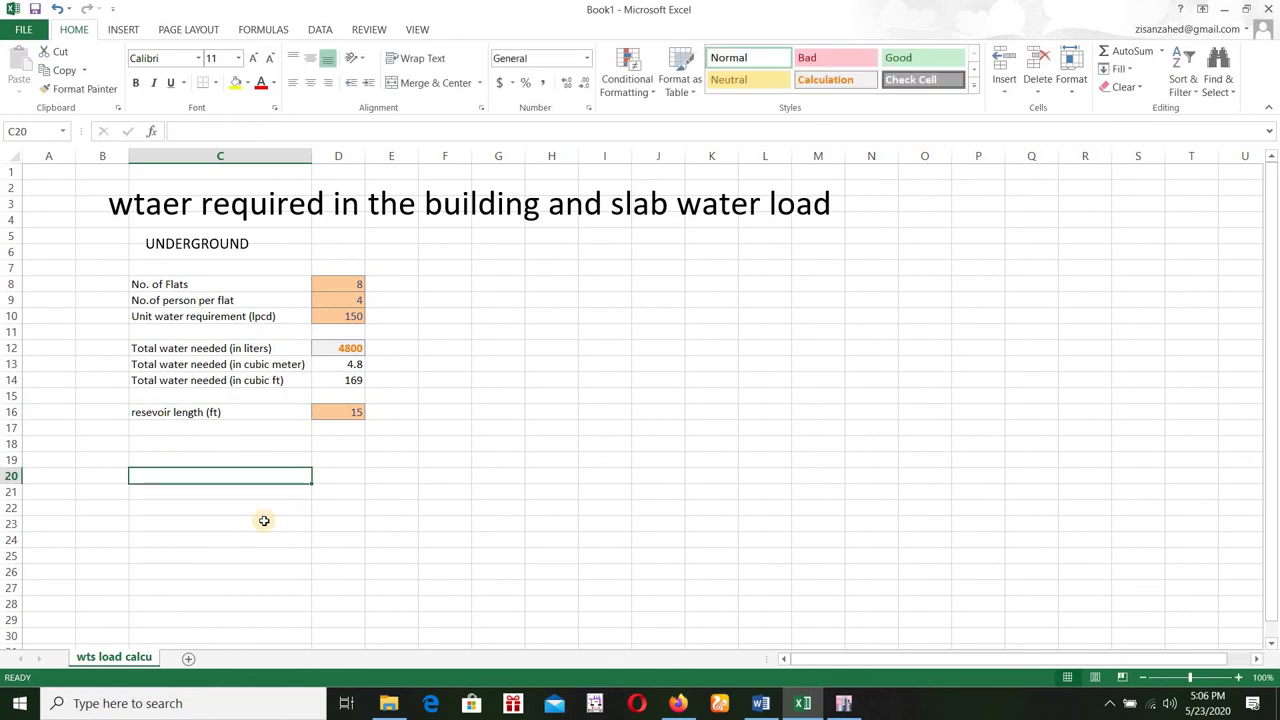
# Step: Enter the label "reservoir weidth (ft)" in cell C17
pyautogui.press('Up')
pyautogui.press('Up')
pyautogui.press('Up')
pyautogui.write('re')
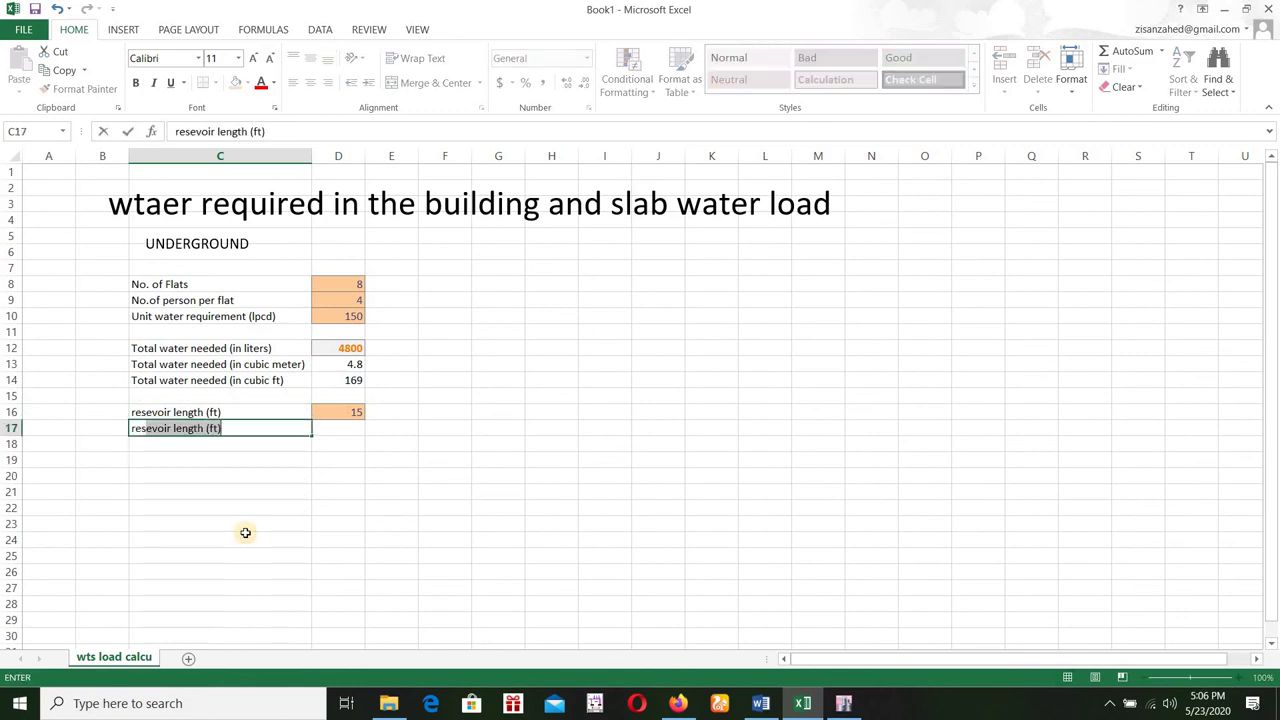
pyautogui.write('ser')
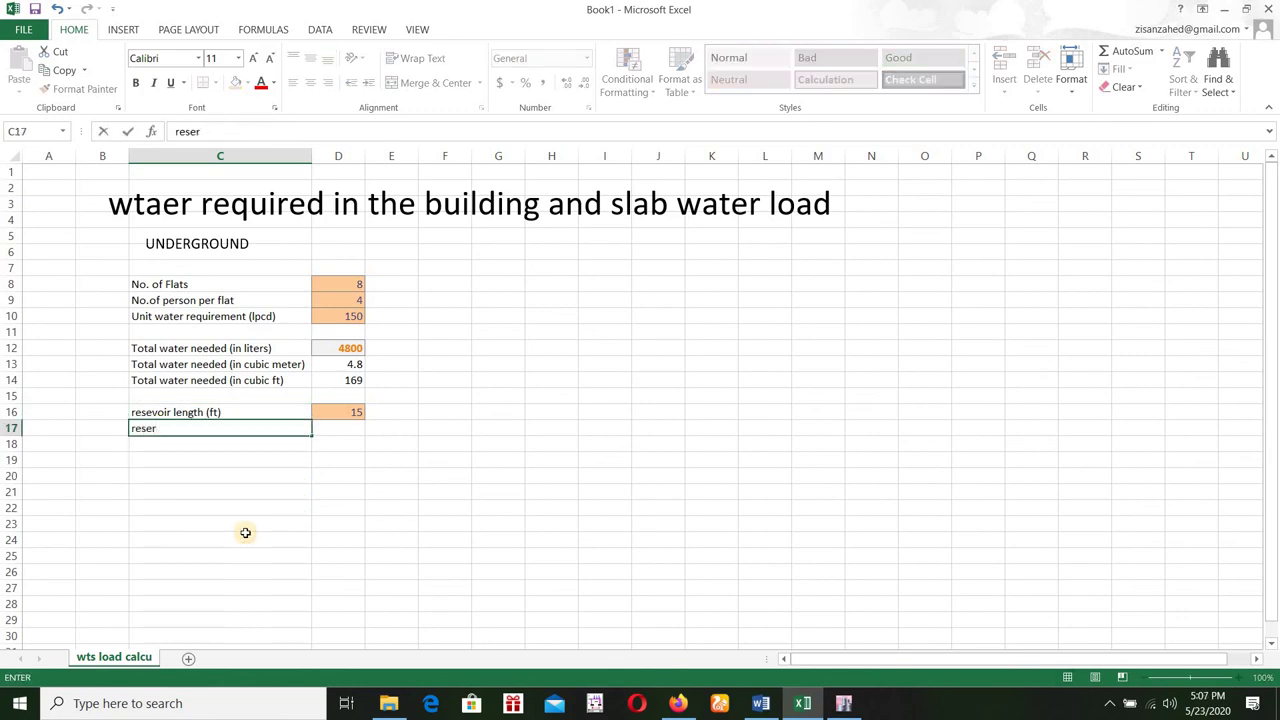
pyautogui.write('voir weidth (ft')
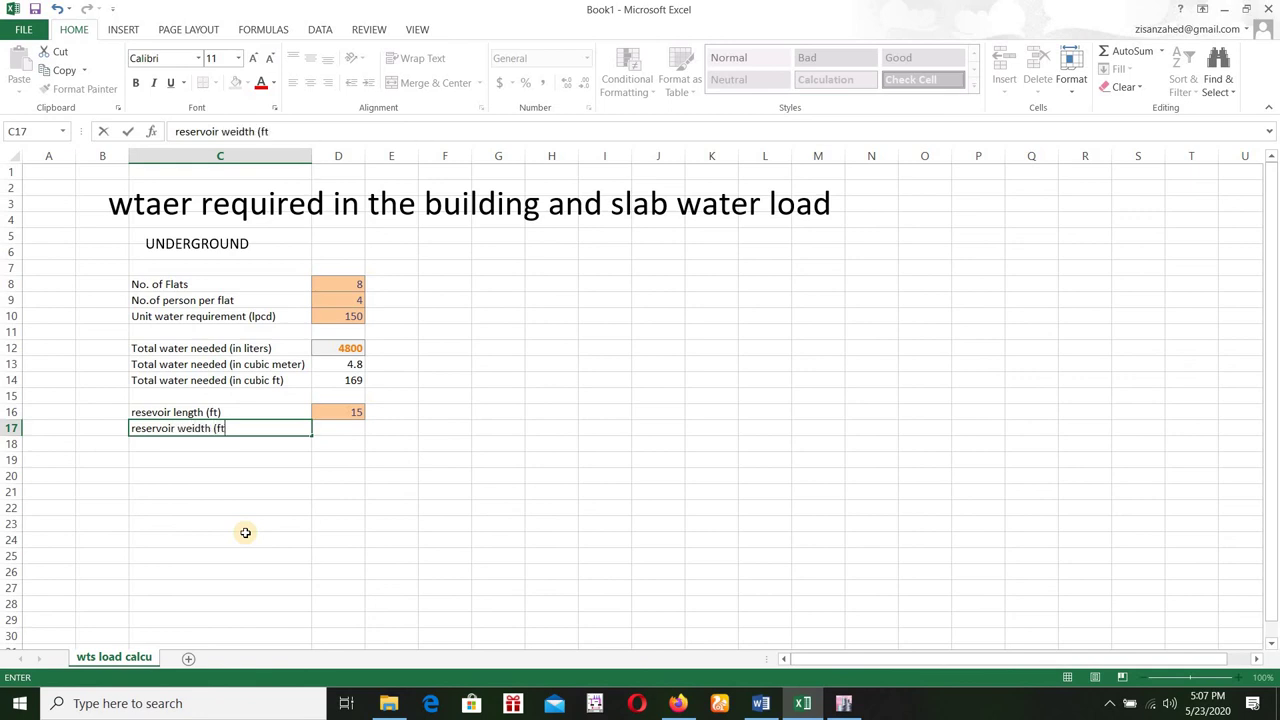
pyautogui.write(')')
# Step: Apply the Input cell style to D17 and enter 18 as the reservoir width
pyautogui.press('Tab')
pyautogui.click(973, 70)
pyautogui.click(835, 80)
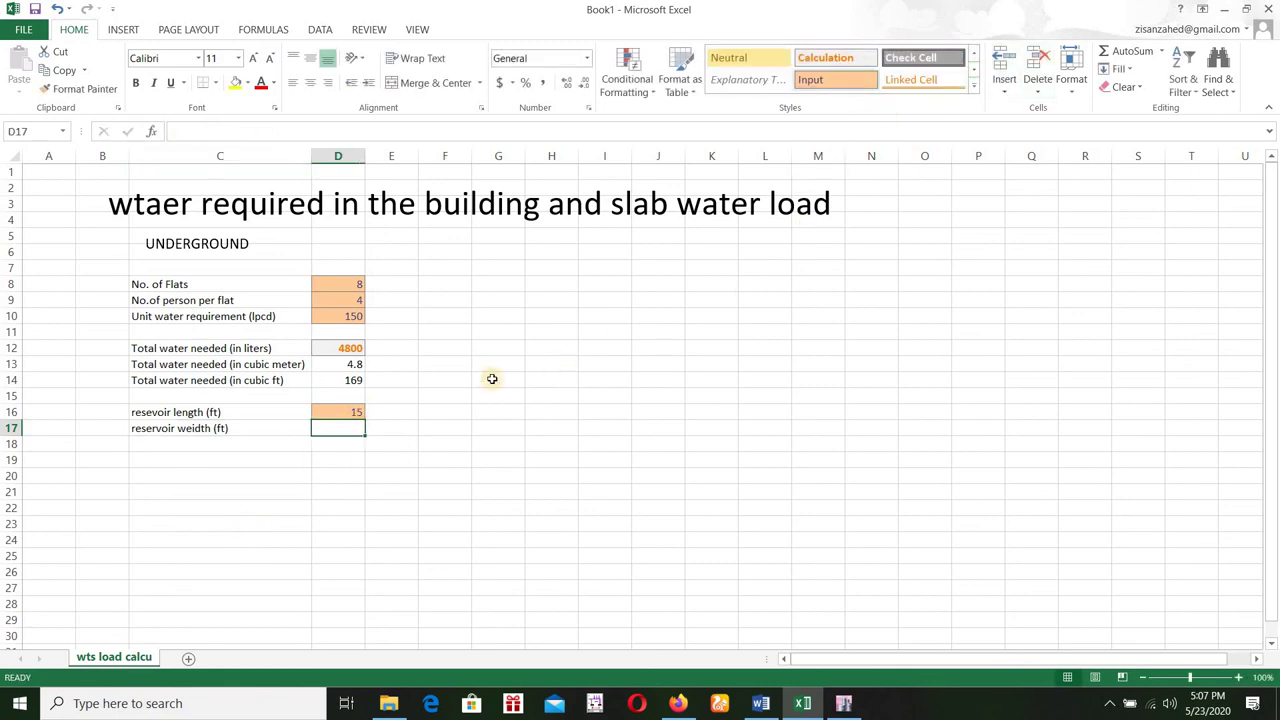
pyautogui.write('18')
pyautogui.click(481, 471)
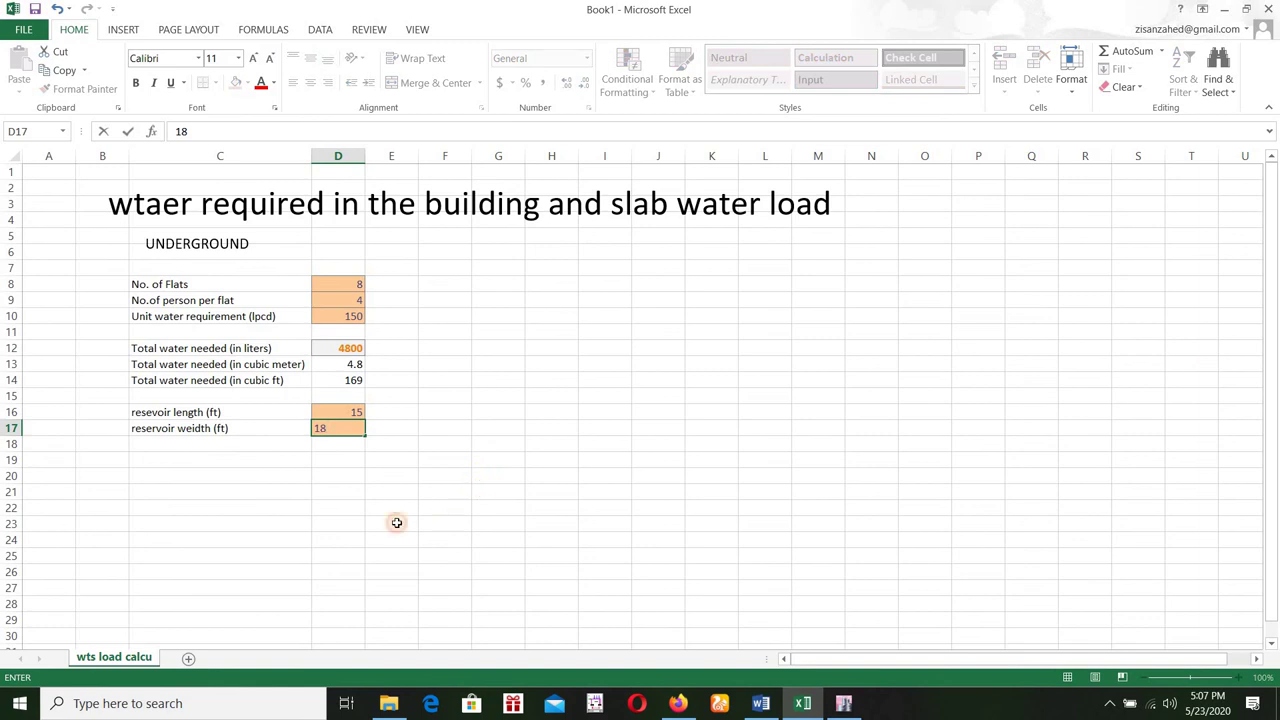
# Step: Enter the label "reservoir height (ft)" in cell C19
pyautogui.click(188, 458)
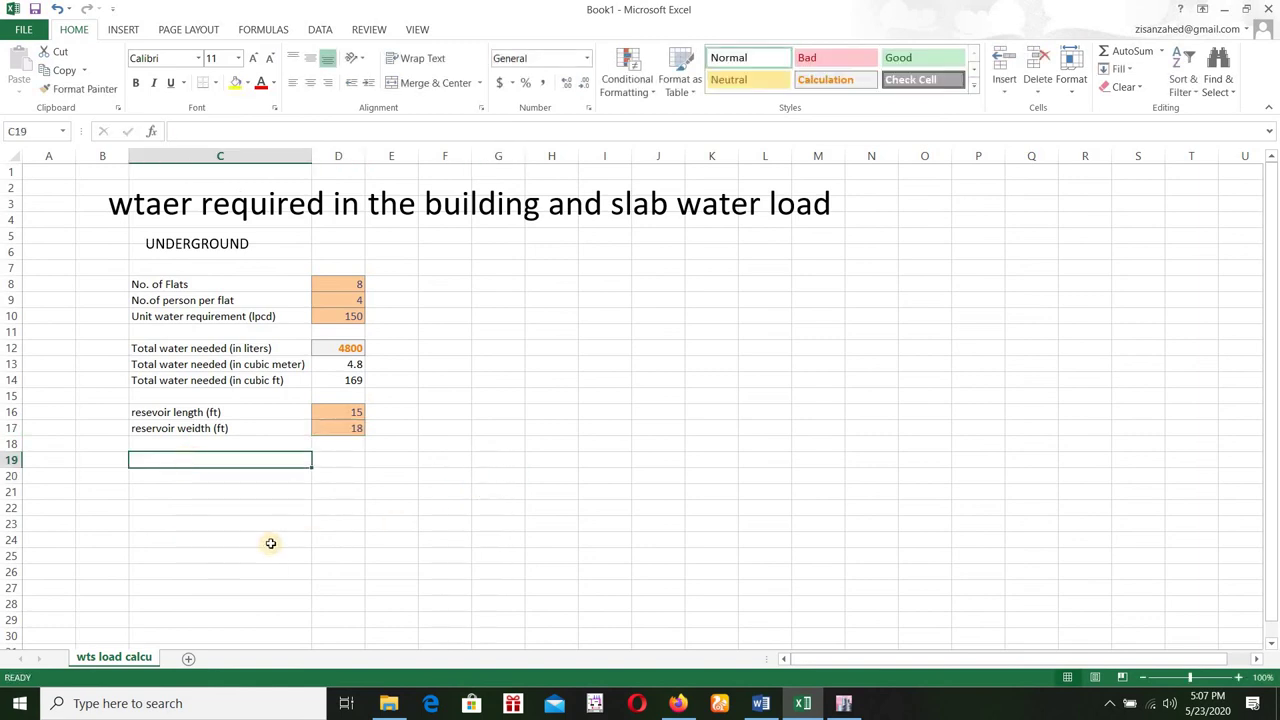
pyautogui.write('reser')
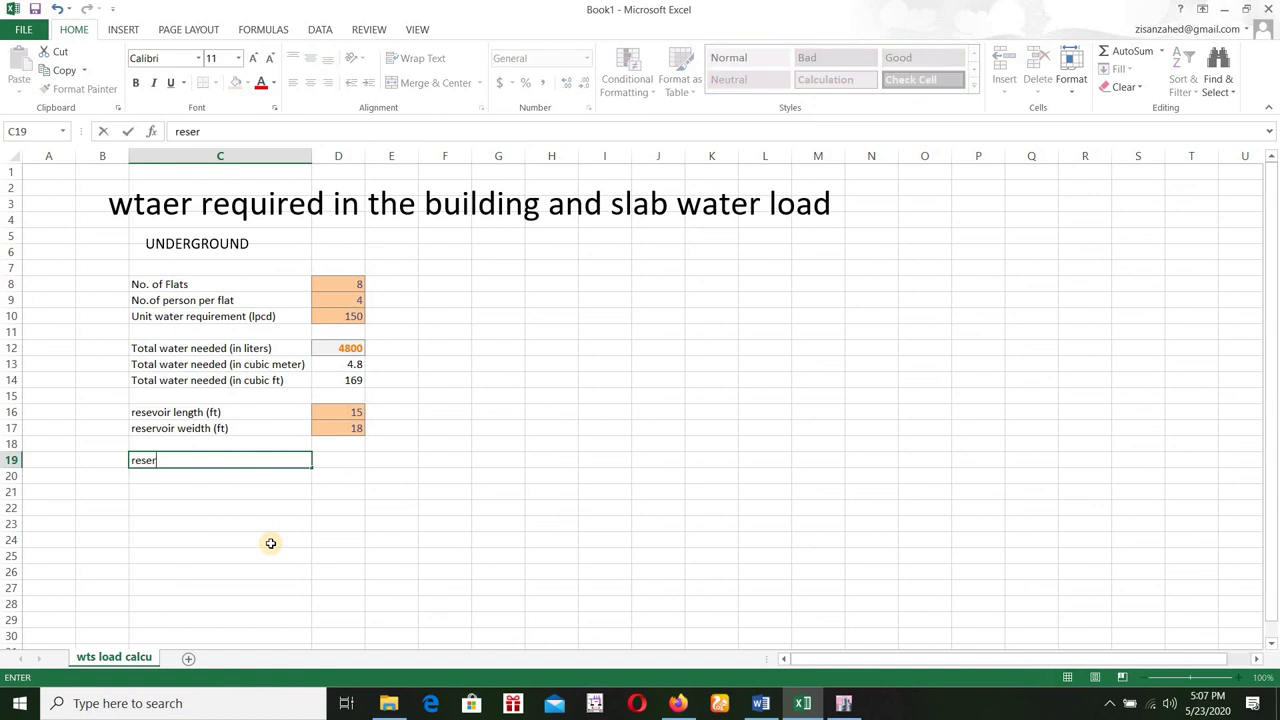
pyautogui.write('voir height (ft')
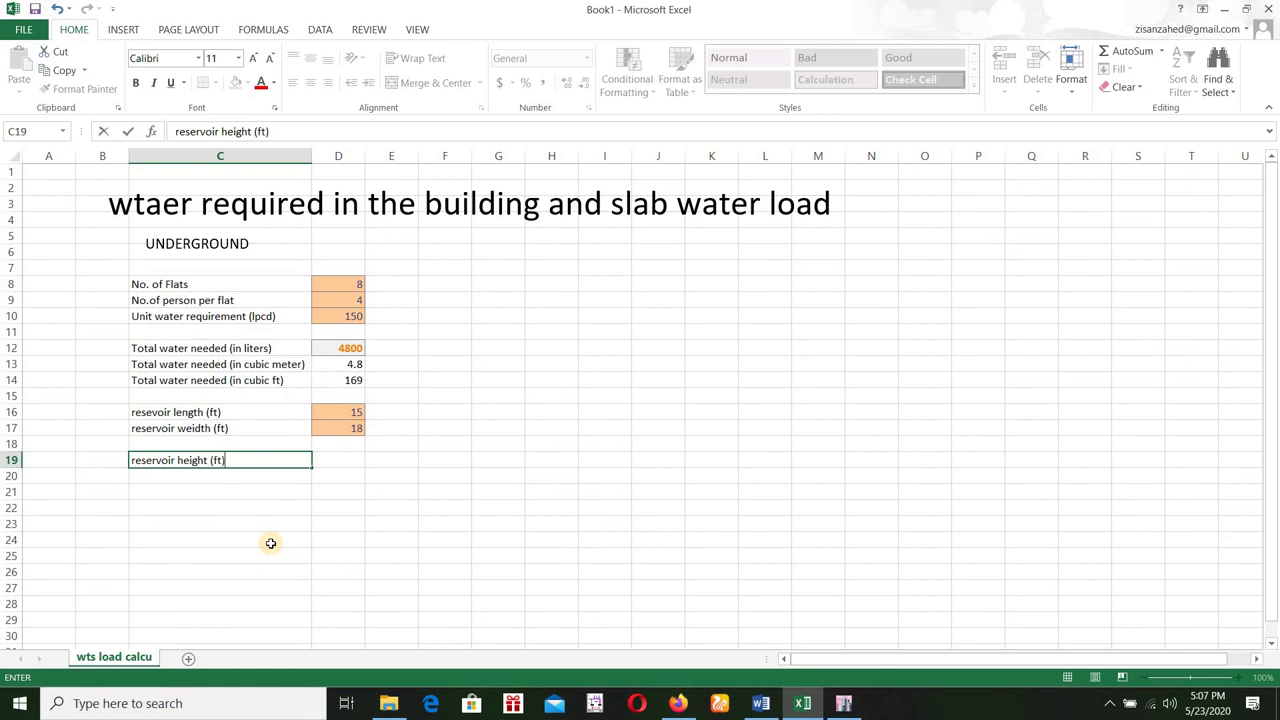
pyautogui.press('Return')
pyautogui.press('Return')
pyautogui.press('Return')
pyautogui.press('Return')
pyautogui.press('Return')
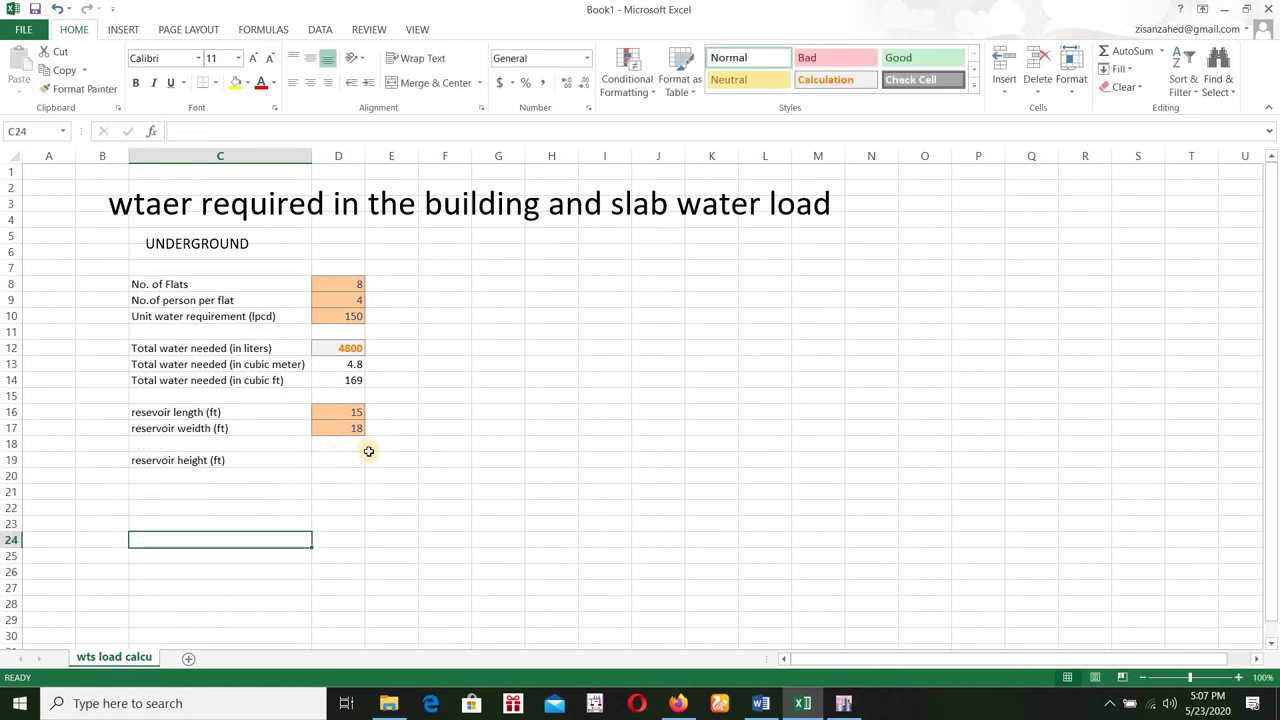
# Step: Calculate the reservoir height in cell D19 with the formula =D14/(D16*D17)
pyautogui.click(358, 380)
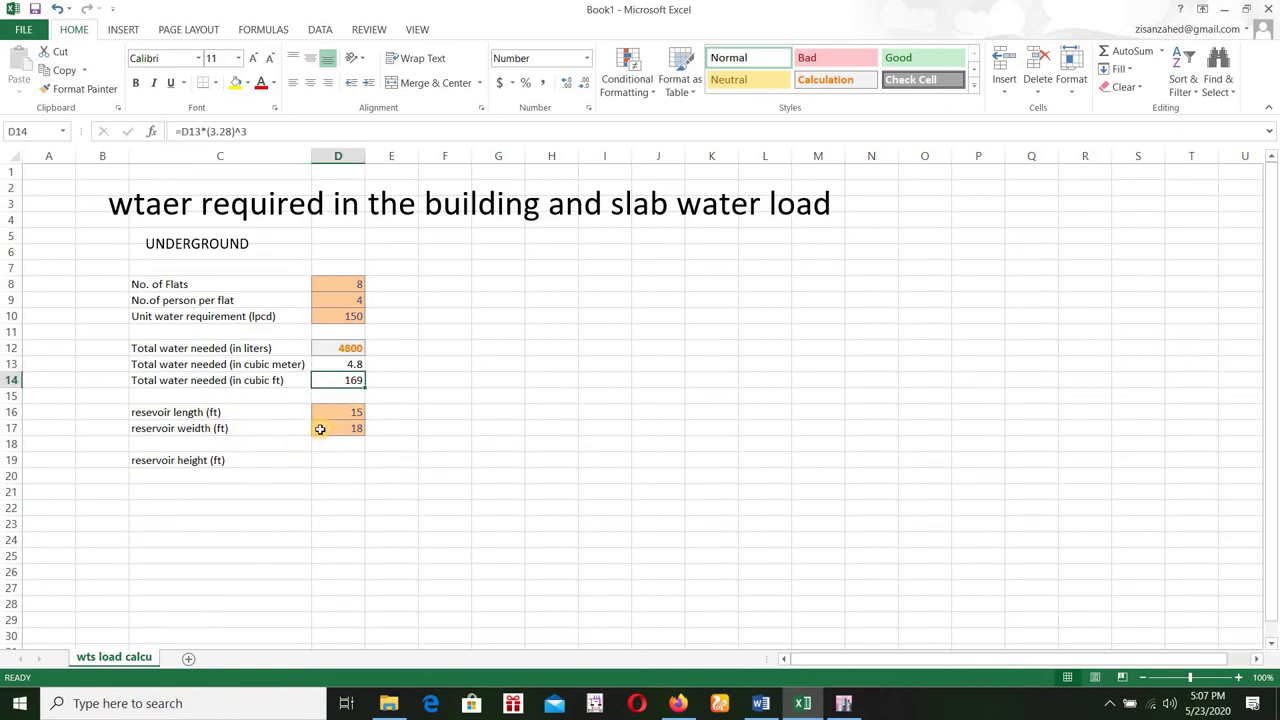
pyautogui.click(322, 459)
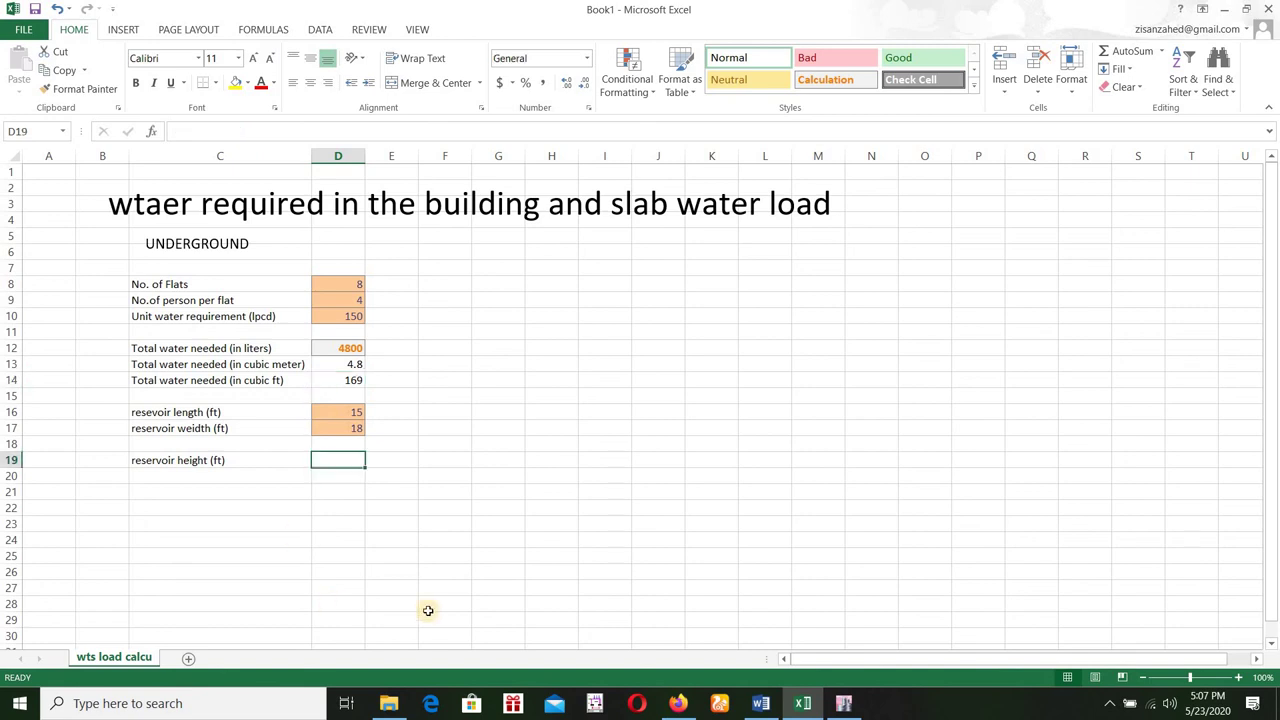
pyautogui.write('=')
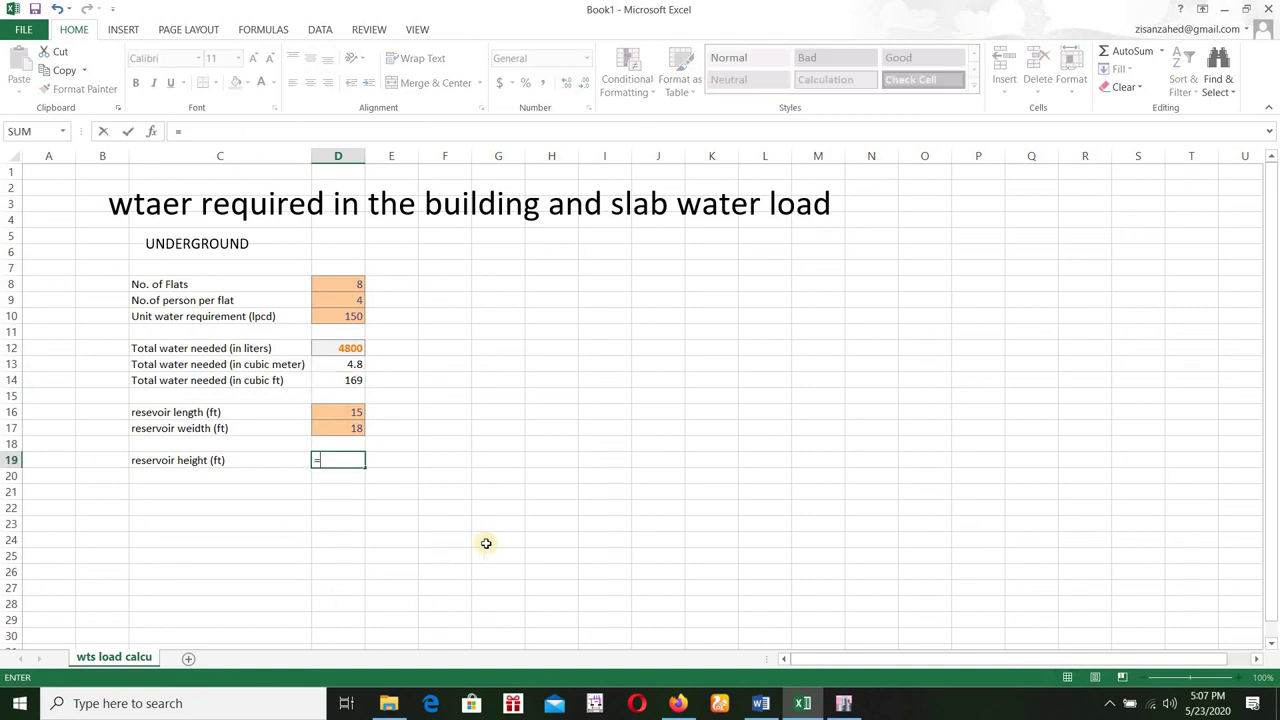
pyautogui.write('(')
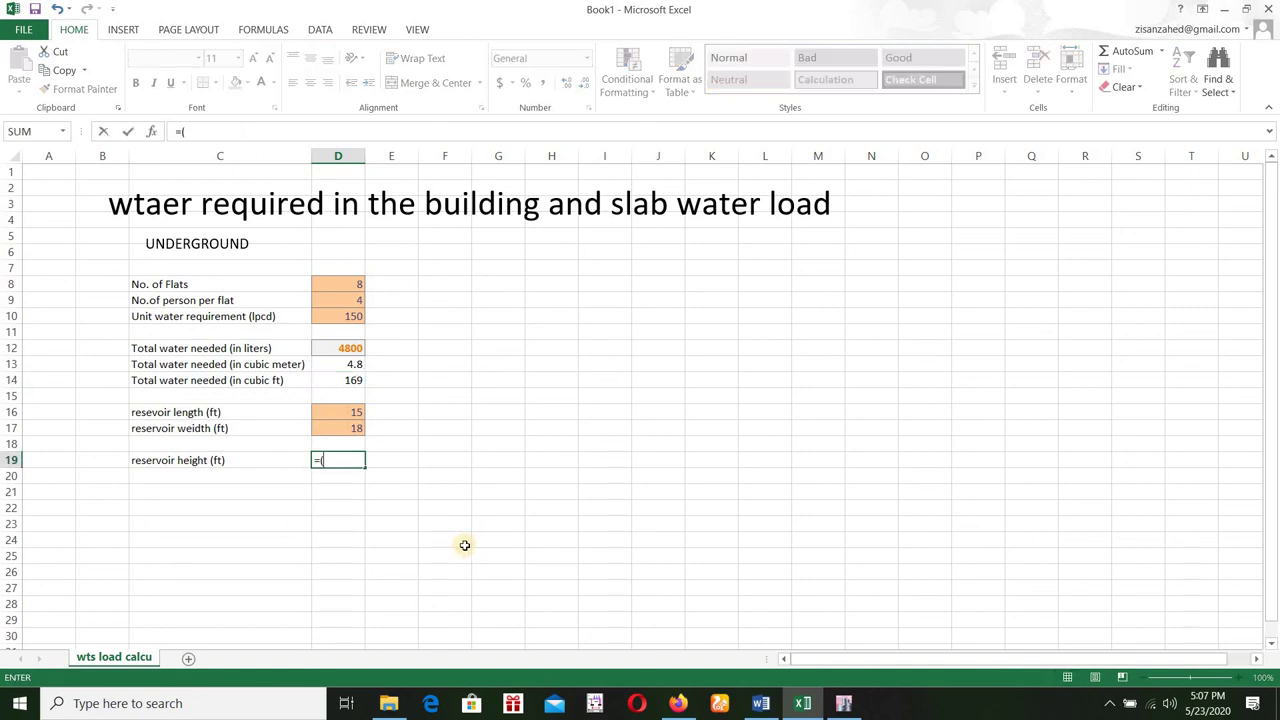
pyautogui.click(331, 413)
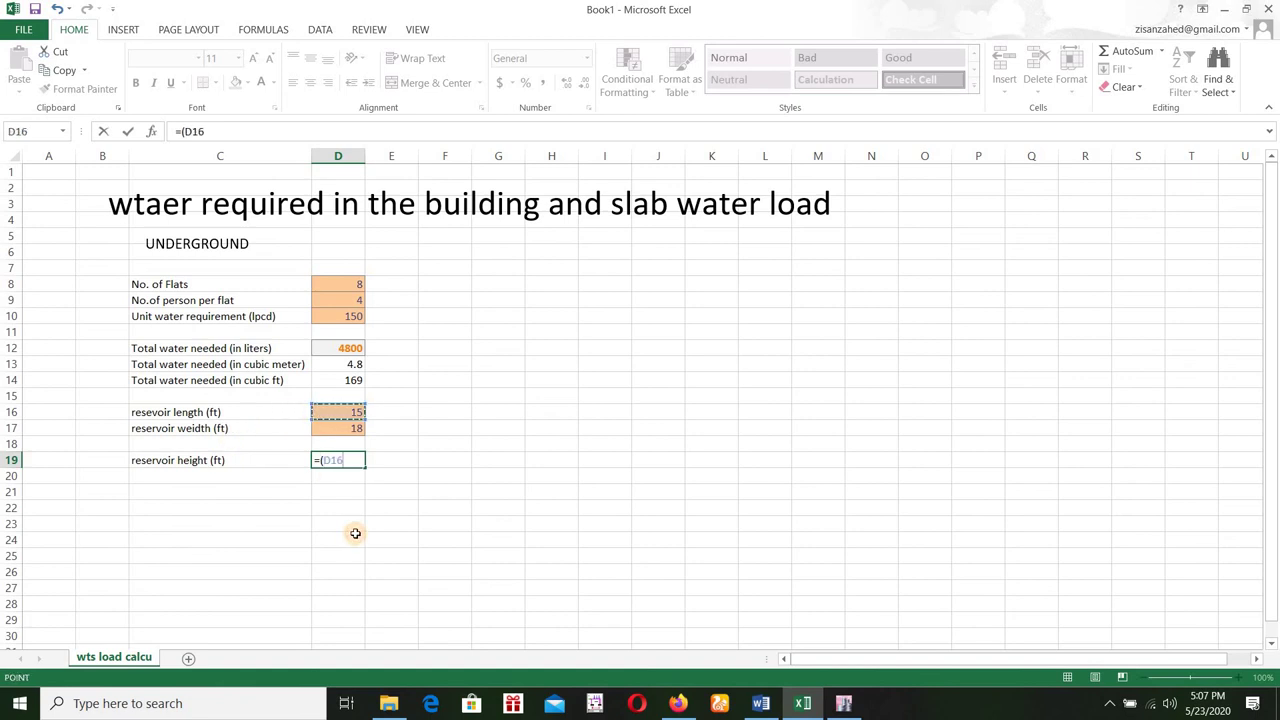
pyautogui.write('*')
pyautogui.click(355, 430)
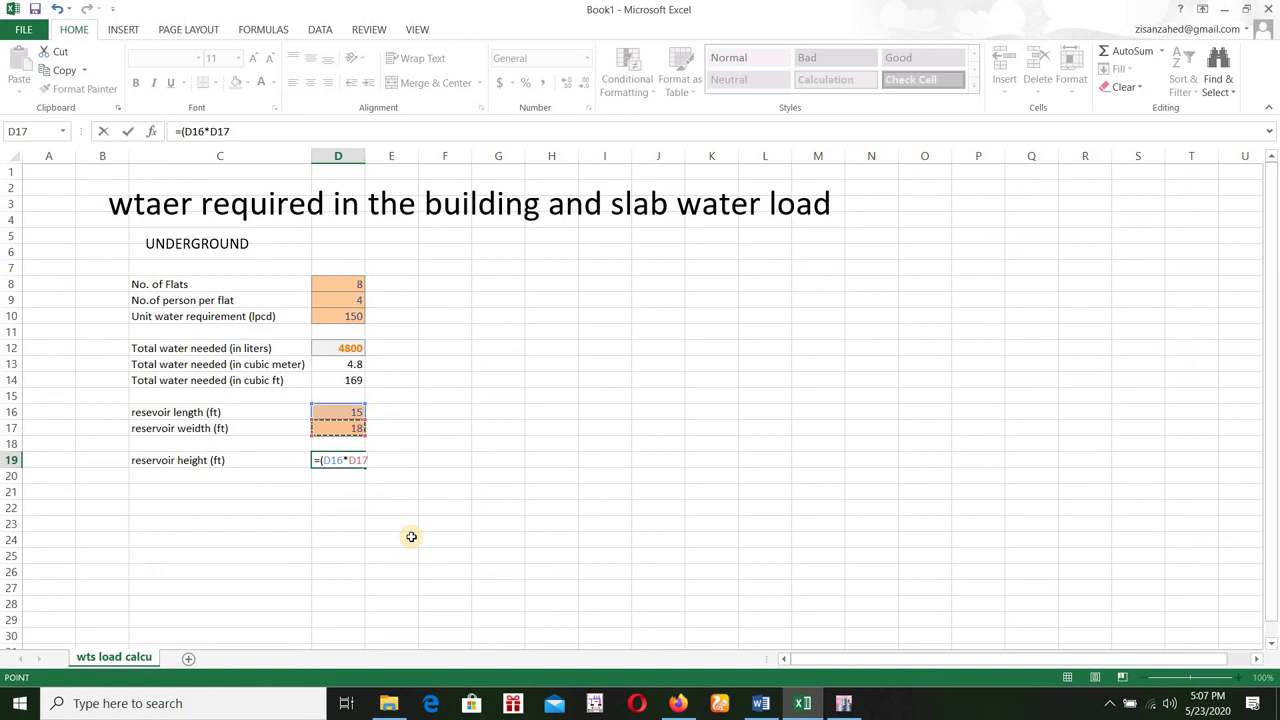
pyautogui.click(338, 464)
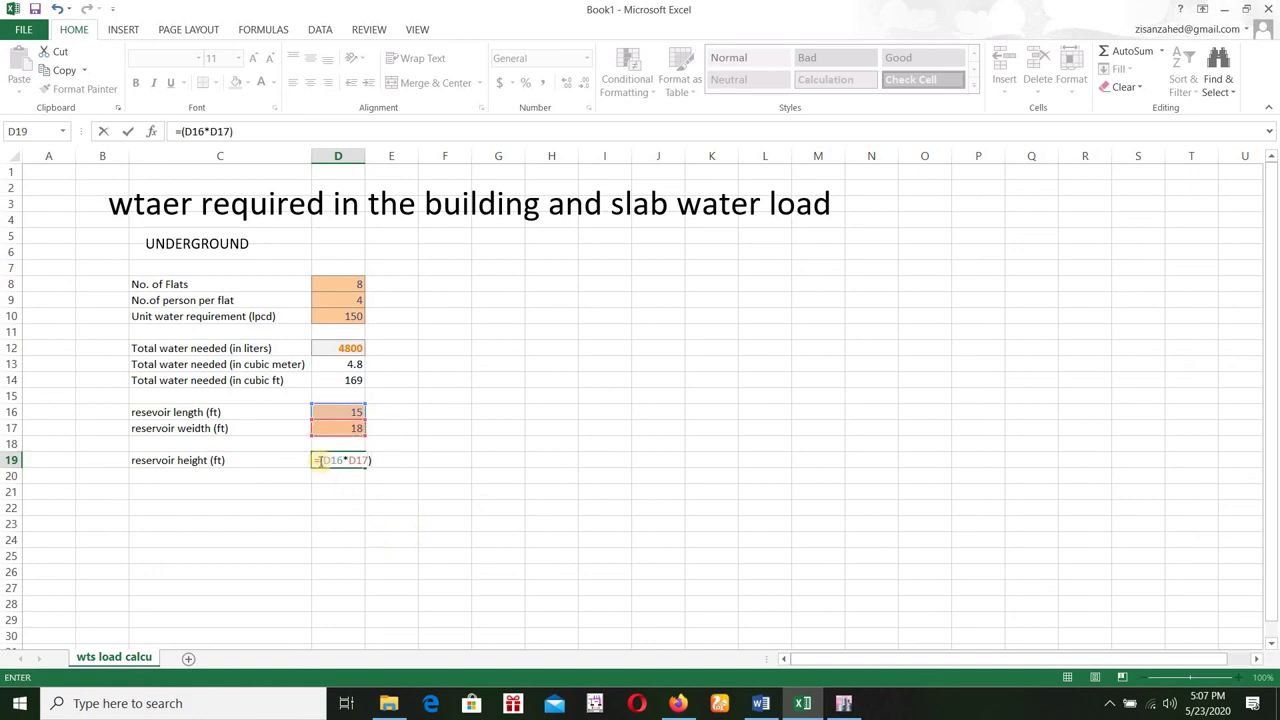
pyautogui.click(325, 466)
pyautogui.click(335, 380)
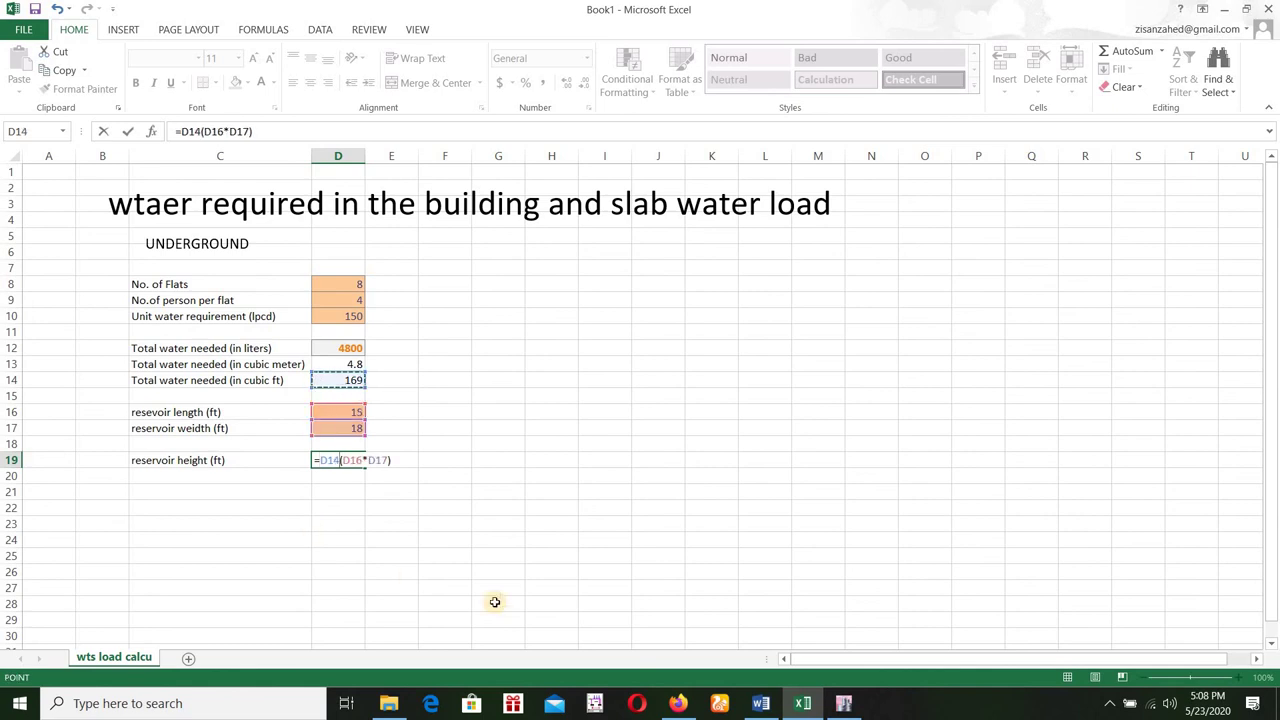
pyautogui.write('/')
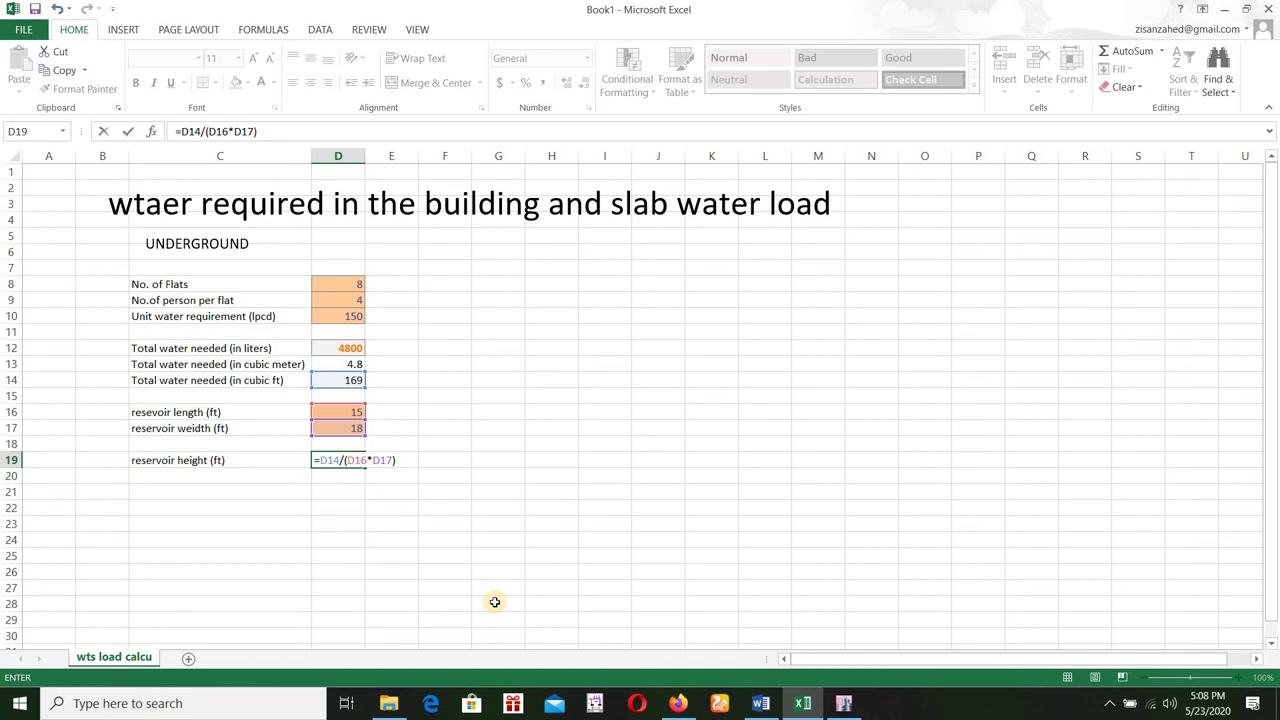
pyautogui.press('Return')
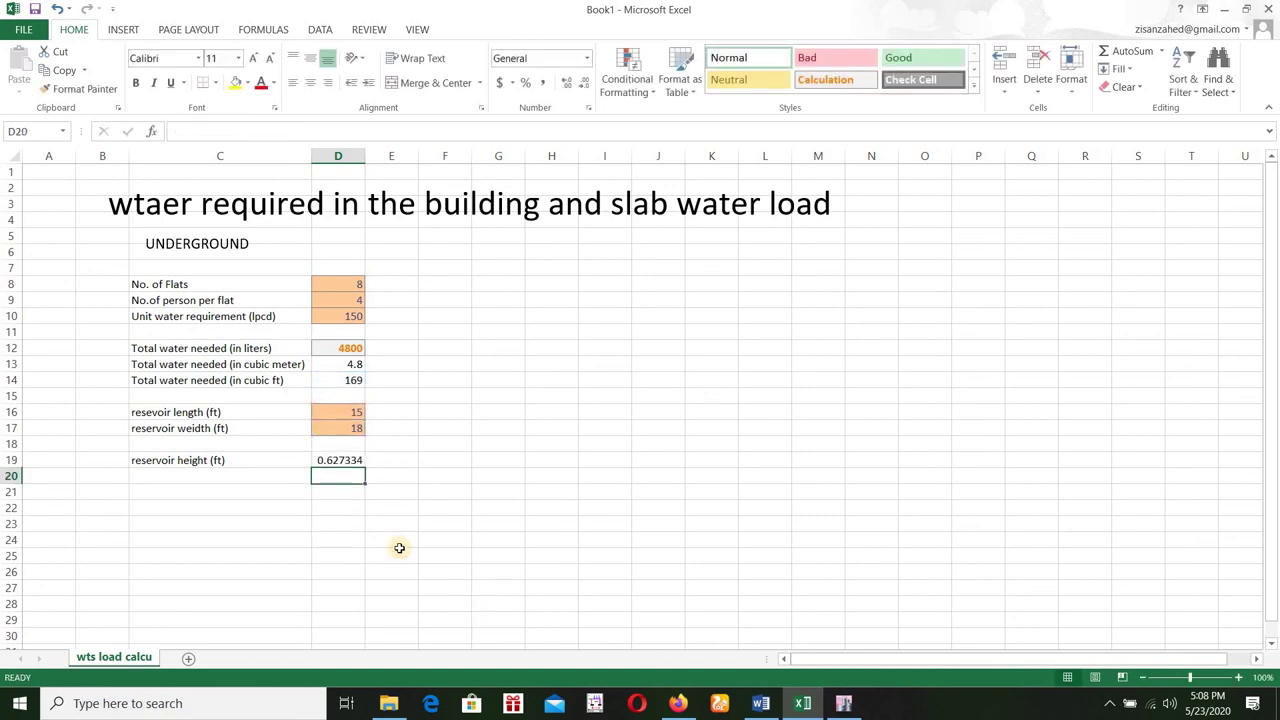
# Step: Enter the label "reservoir height (in)" in cell C20
pyautogui.click(331, 460)
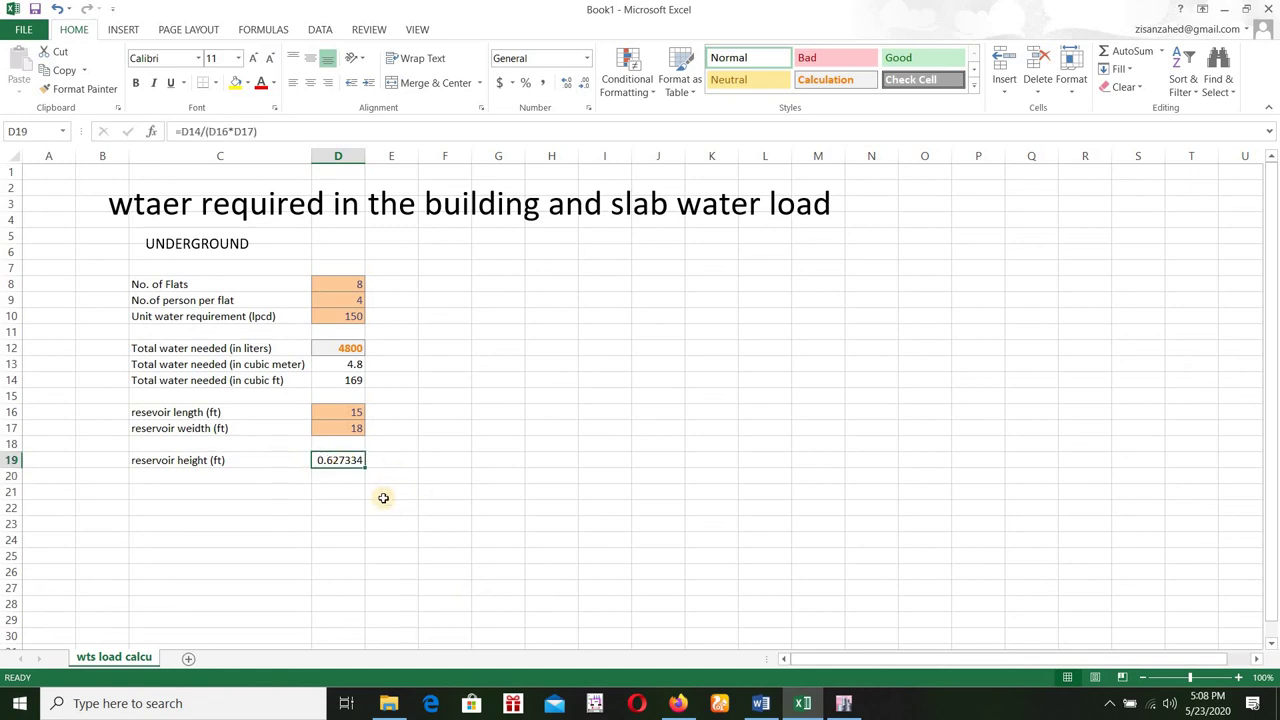
pyautogui.click(146, 476)
pyautogui.write('reservoir h')
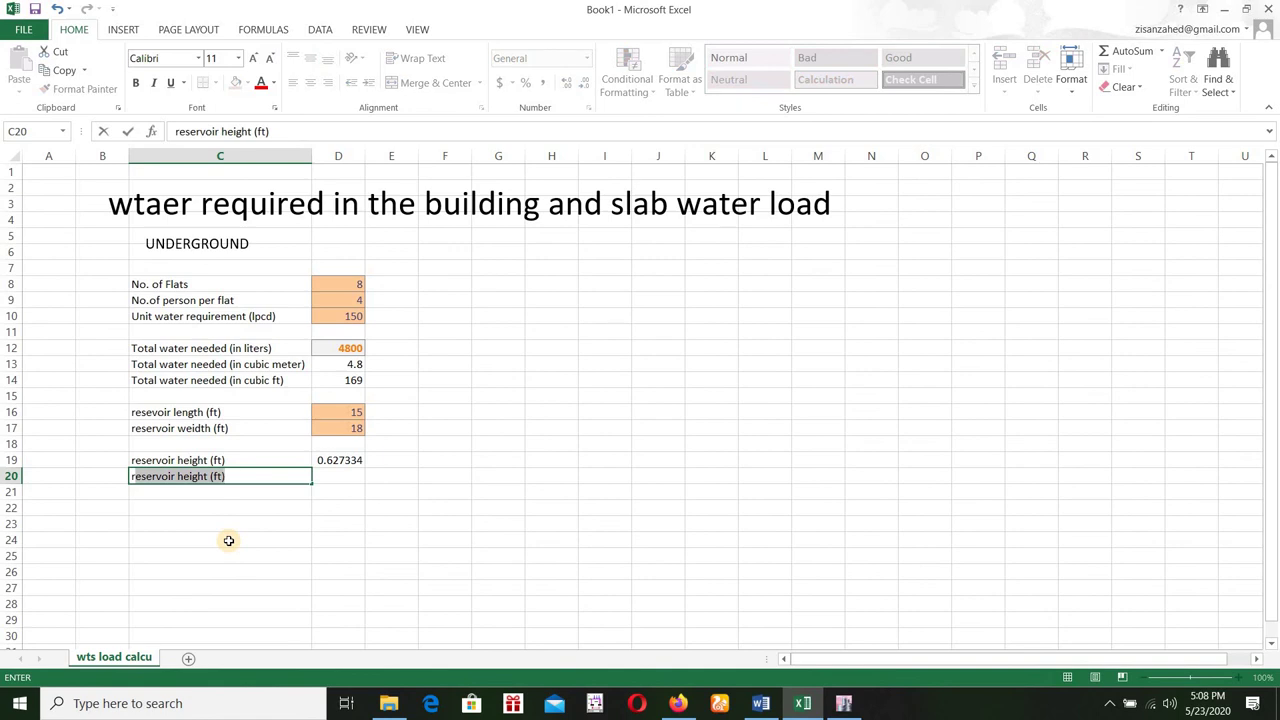
pyautogui.write('eservoir height')
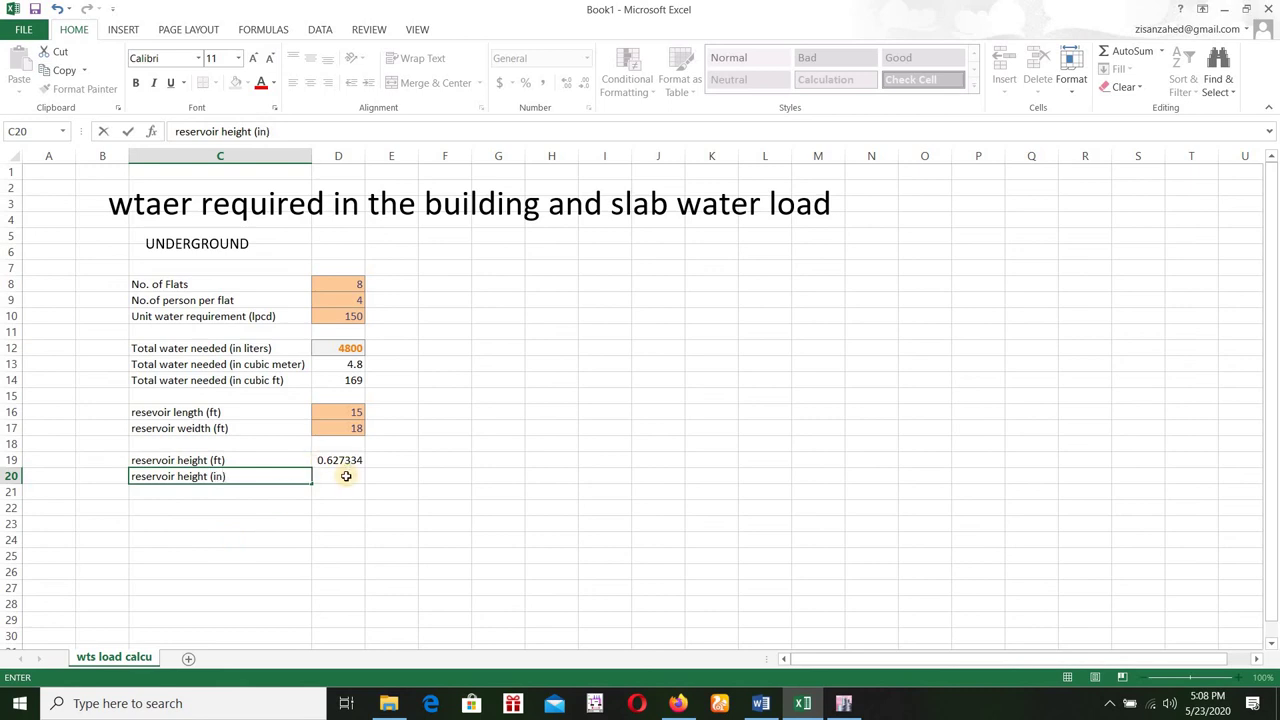
pyautogui.write(')')
pyautogui.press('Tab')
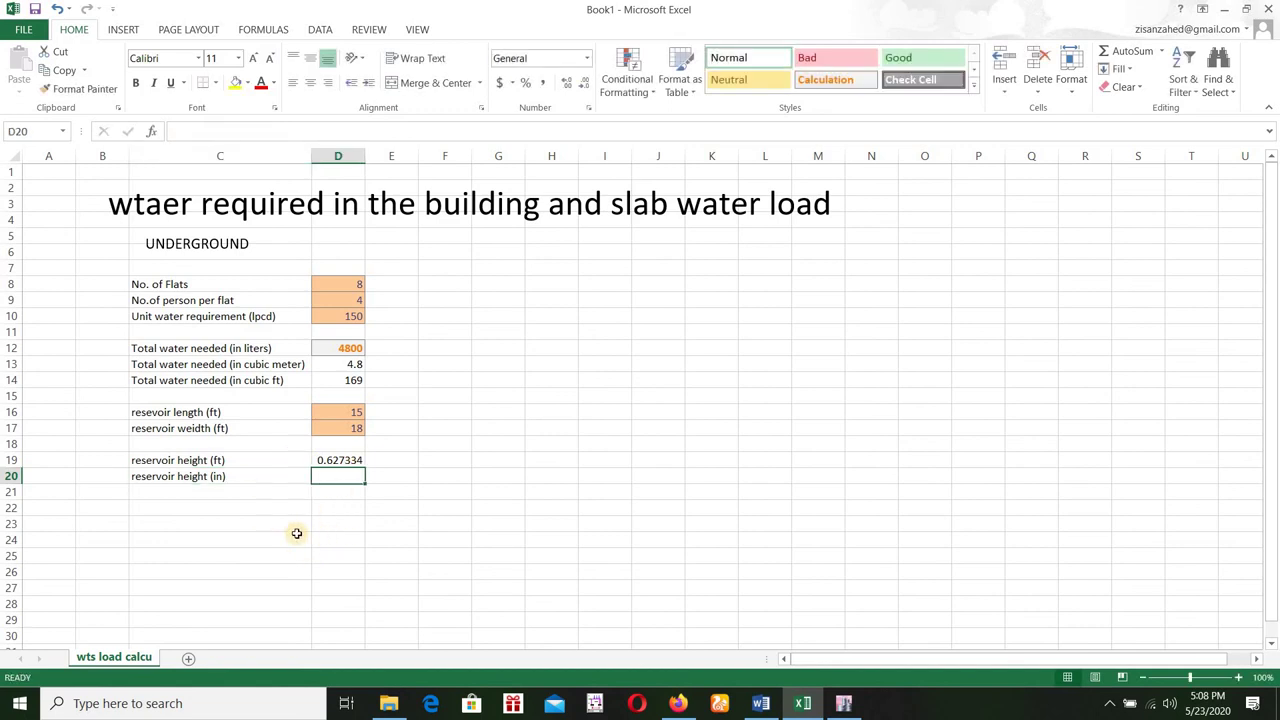
# Step: Calculate the reservoir height in inches in cell D20 with the formula =D19*12
pyautogui.write('=')
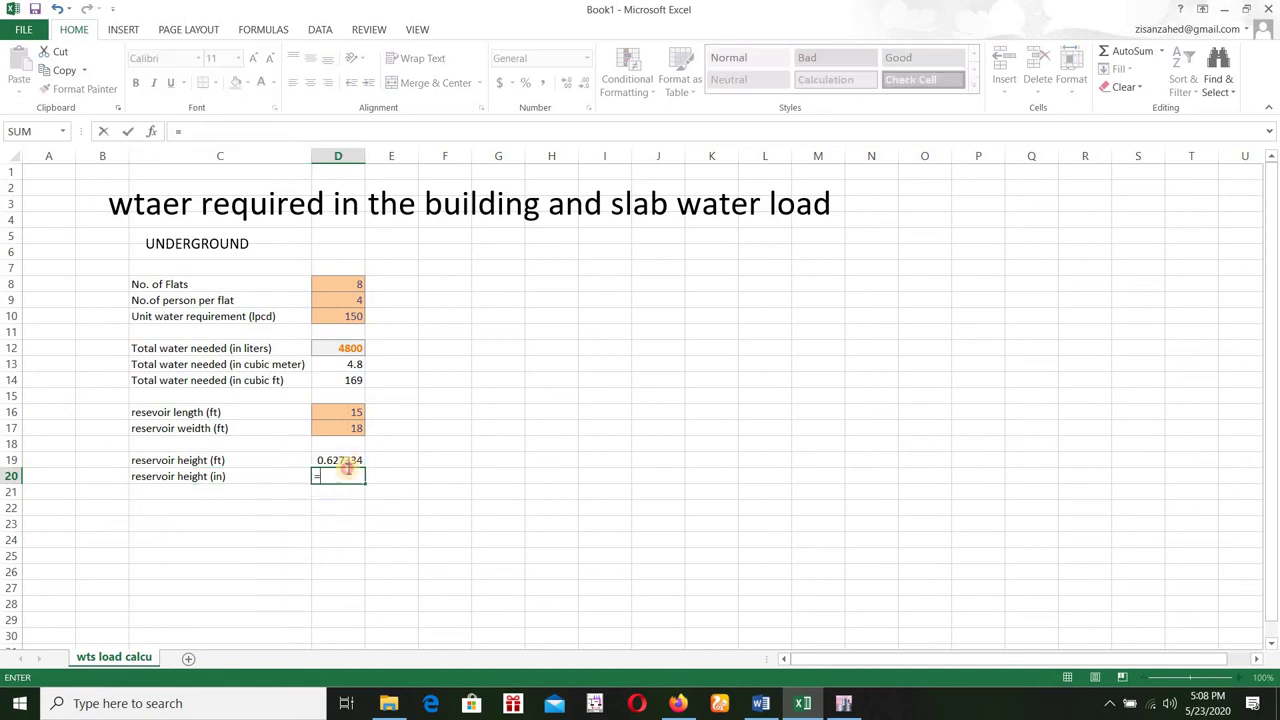
pyautogui.click(347, 462)
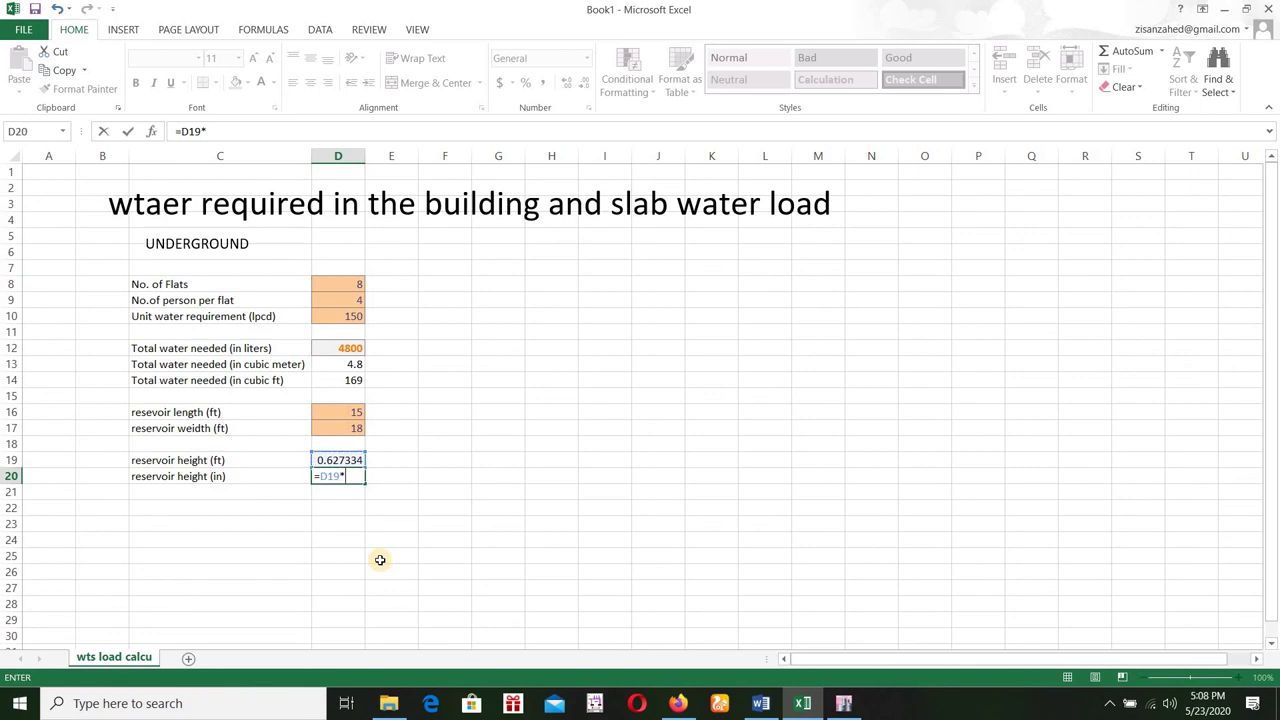
pyautogui.write('*12')
pyautogui.press('Return')
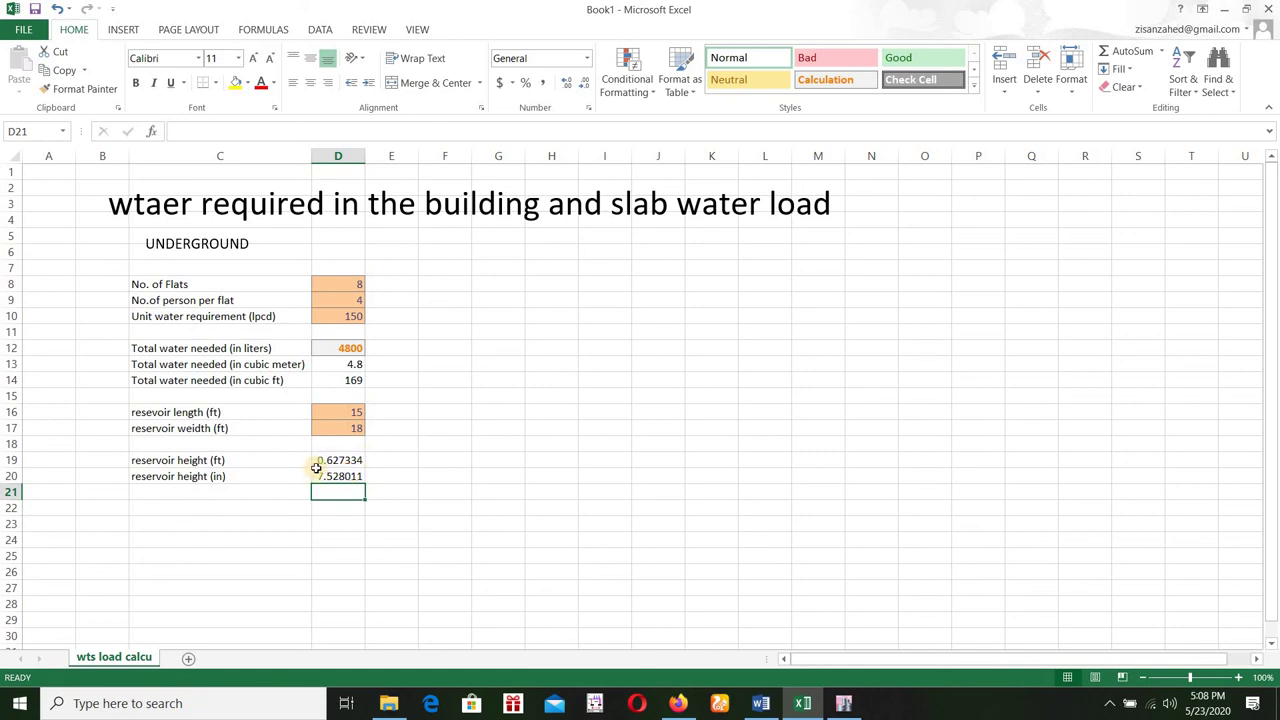
# Step: Apply the Calculation cell style to the reservoir height in feet in D19
pyautogui.press('Up')
pyautogui.press('Up')
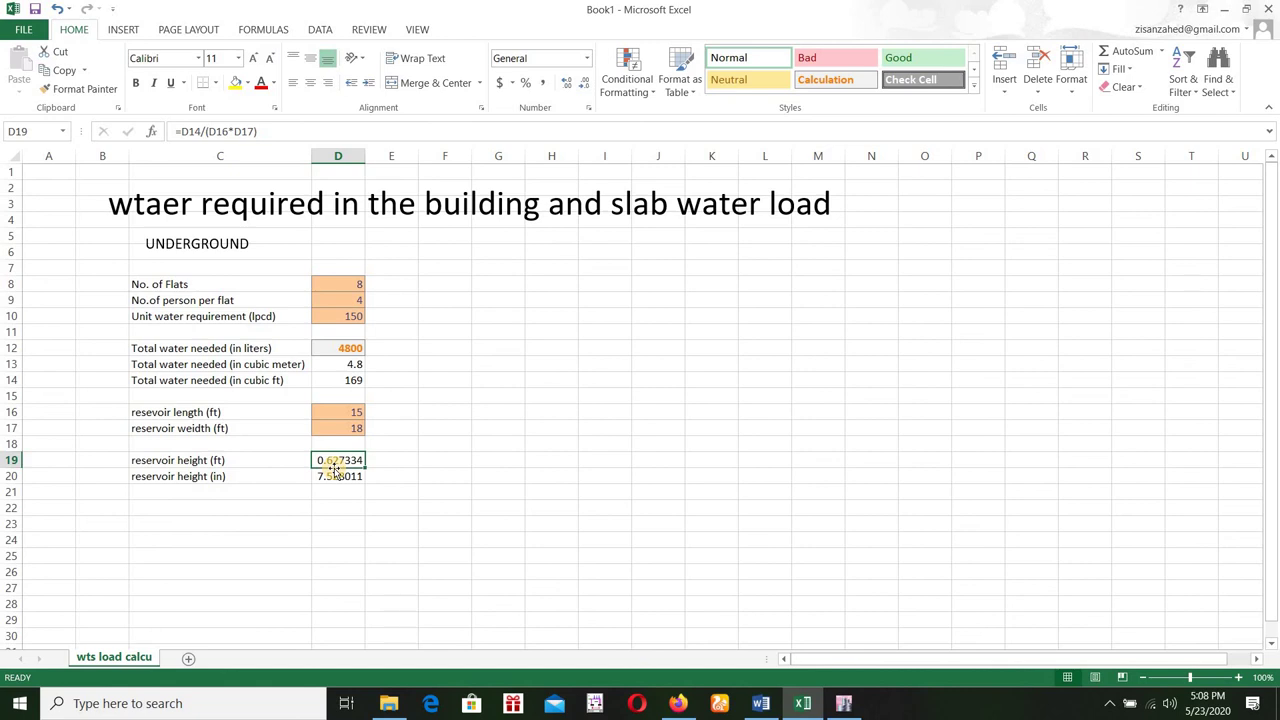
pyautogui.click(840, 79)
pyautogui.click(468, 396)
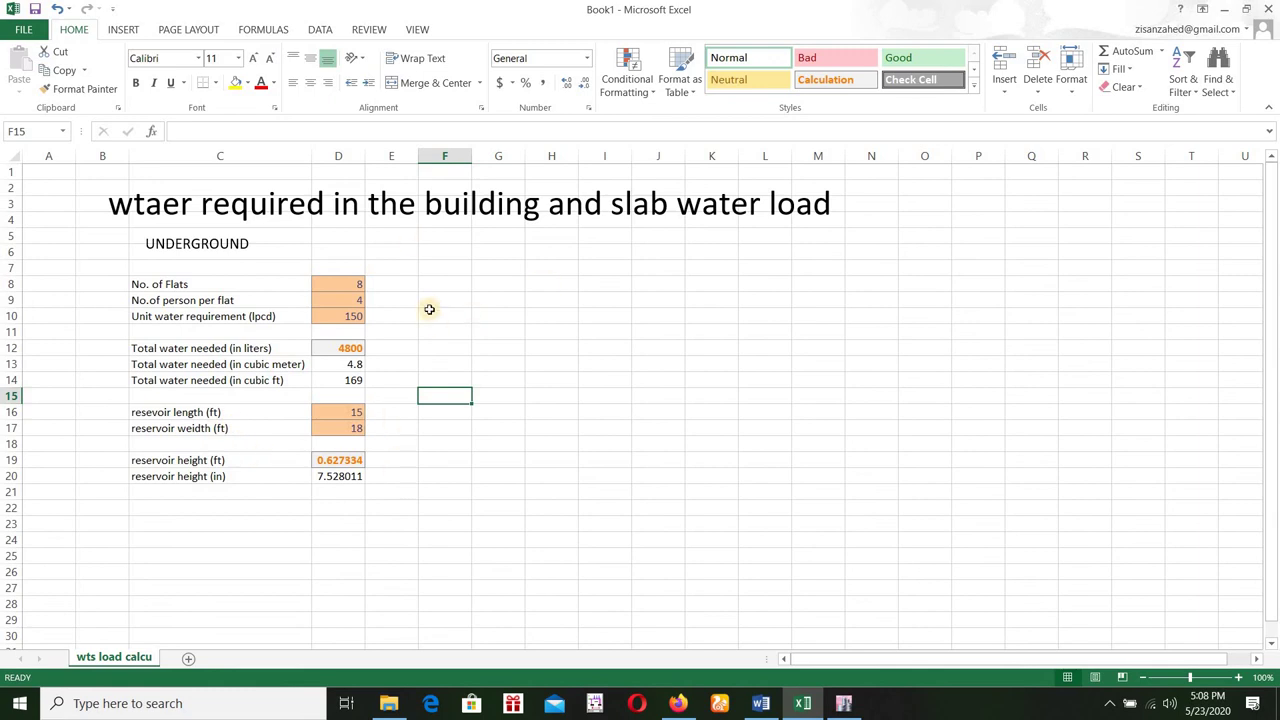
# Step: Insert a text box reading "over head" below the sheet title, around cell H6
pyautogui.click(125, 30)
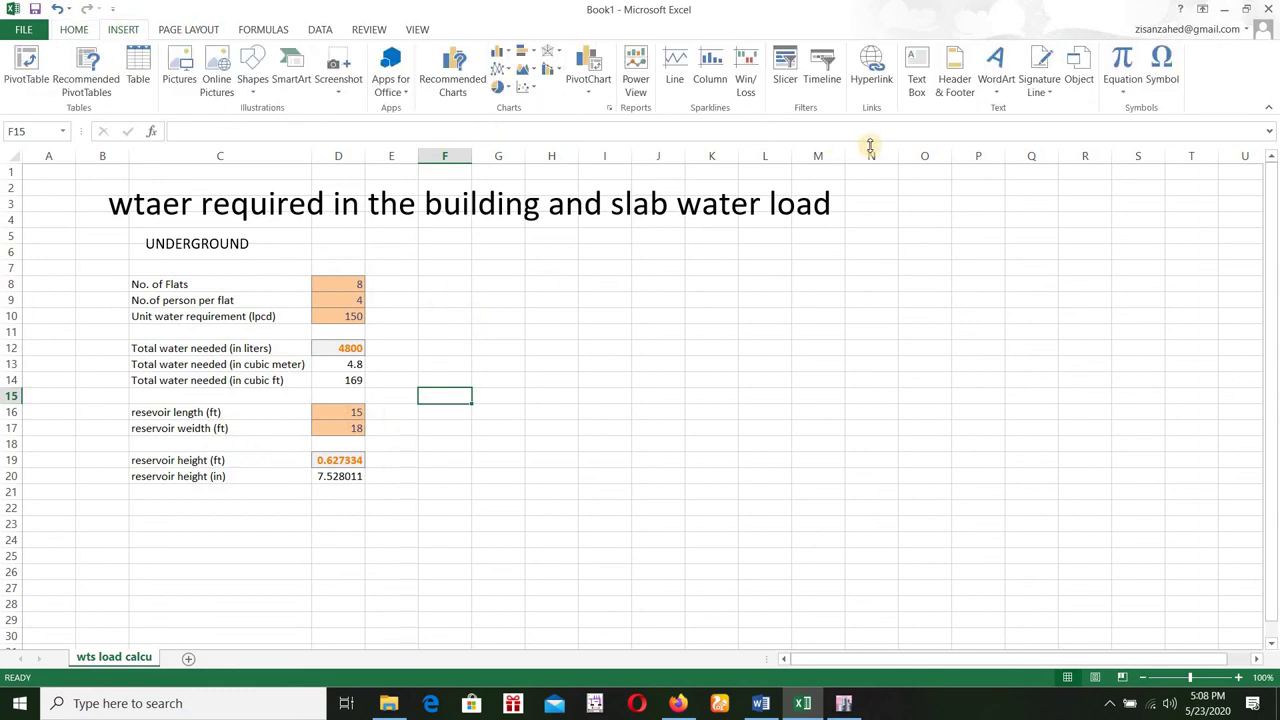
pyautogui.click(917, 70)
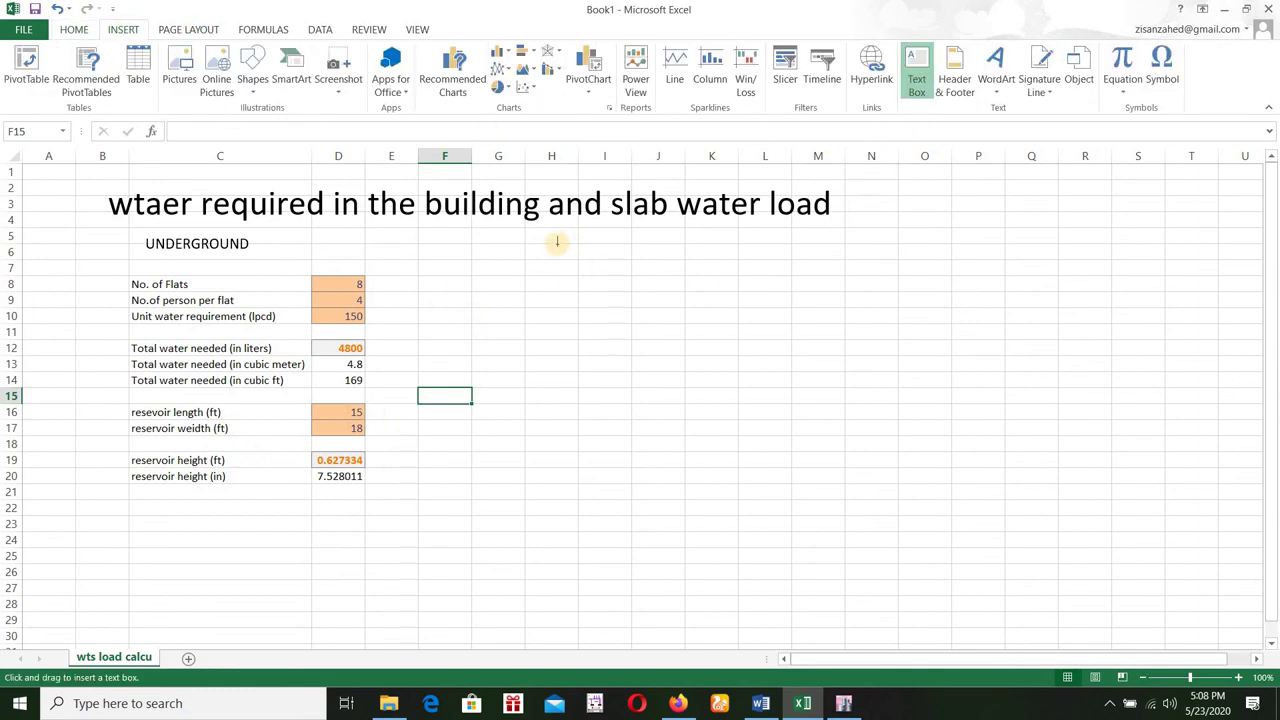
pyautogui.click(557, 242)
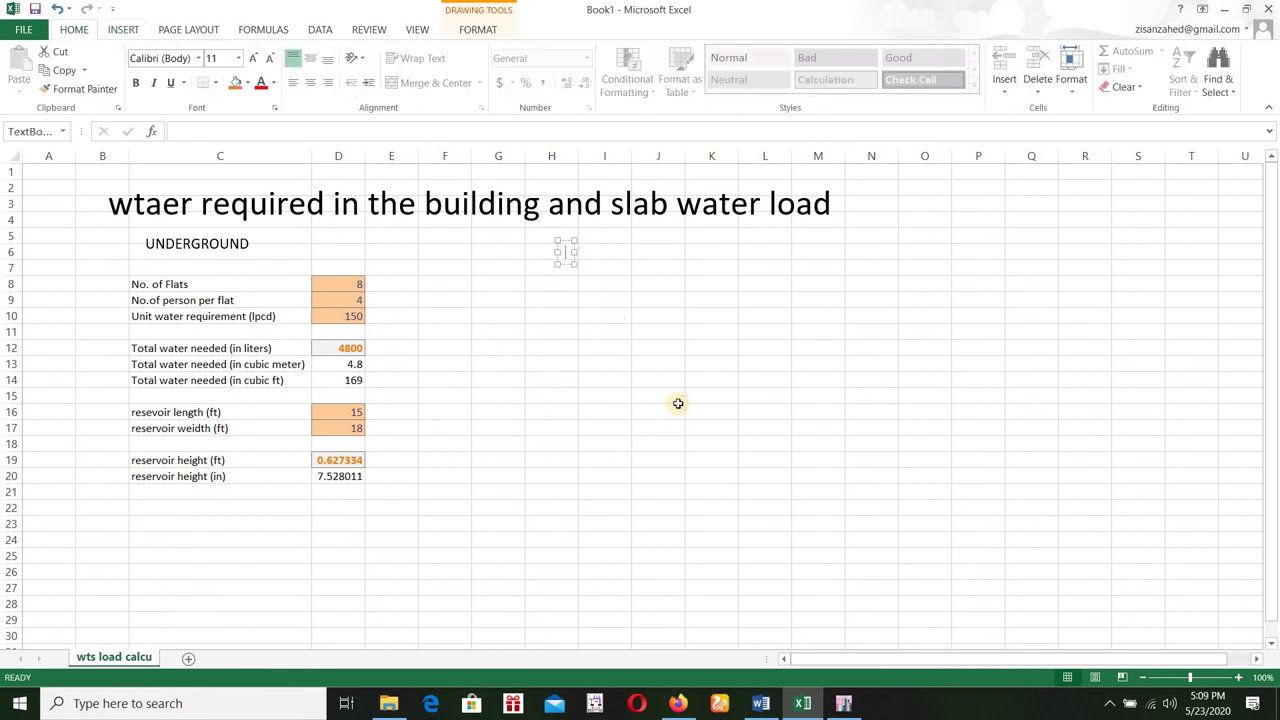
pyautogui.write('over head')
pyautogui.click(595, 350)
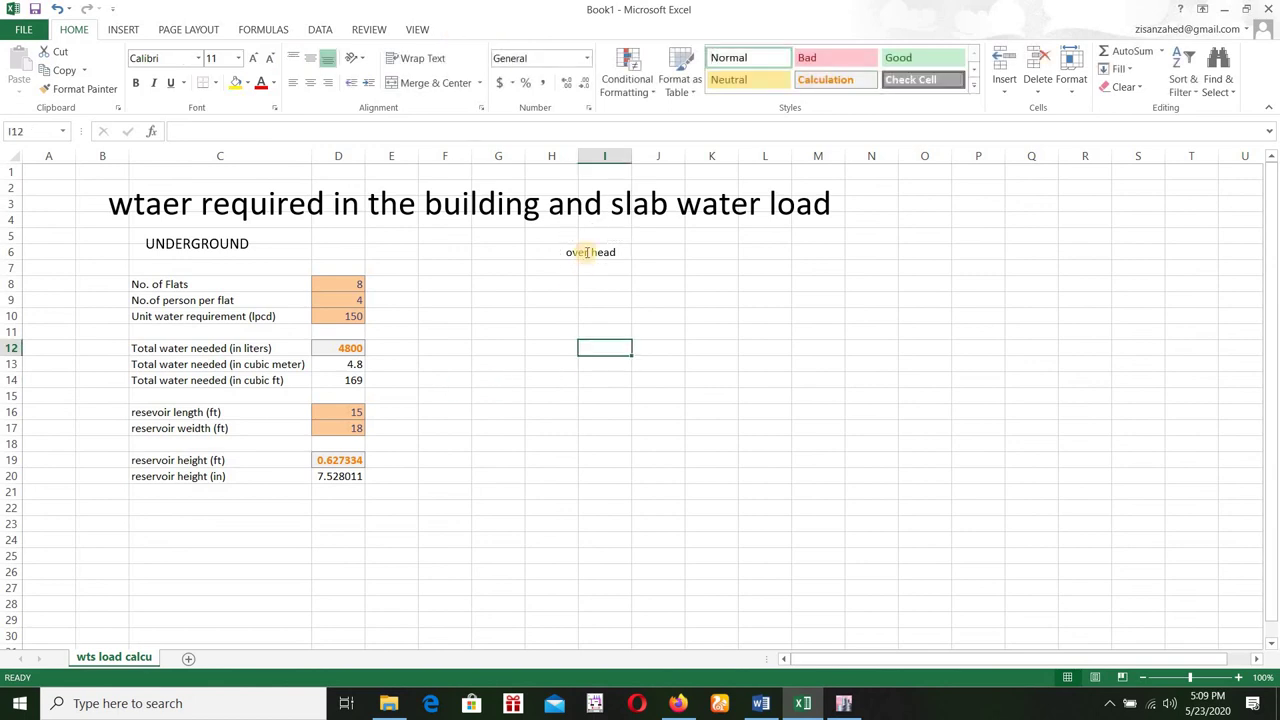
# Step: Move the "over head" text box up and left to row 5, level with the UNDERGROUND heading
pyautogui.click(583, 256)
pyautogui.moveTo(580, 240)
pyautogui.mouseDown()
pyautogui.moveTo(574, 228)
pyautogui.moveTo(530, 228)
pyautogui.mouseUp()
pyautogui.click(543, 297)
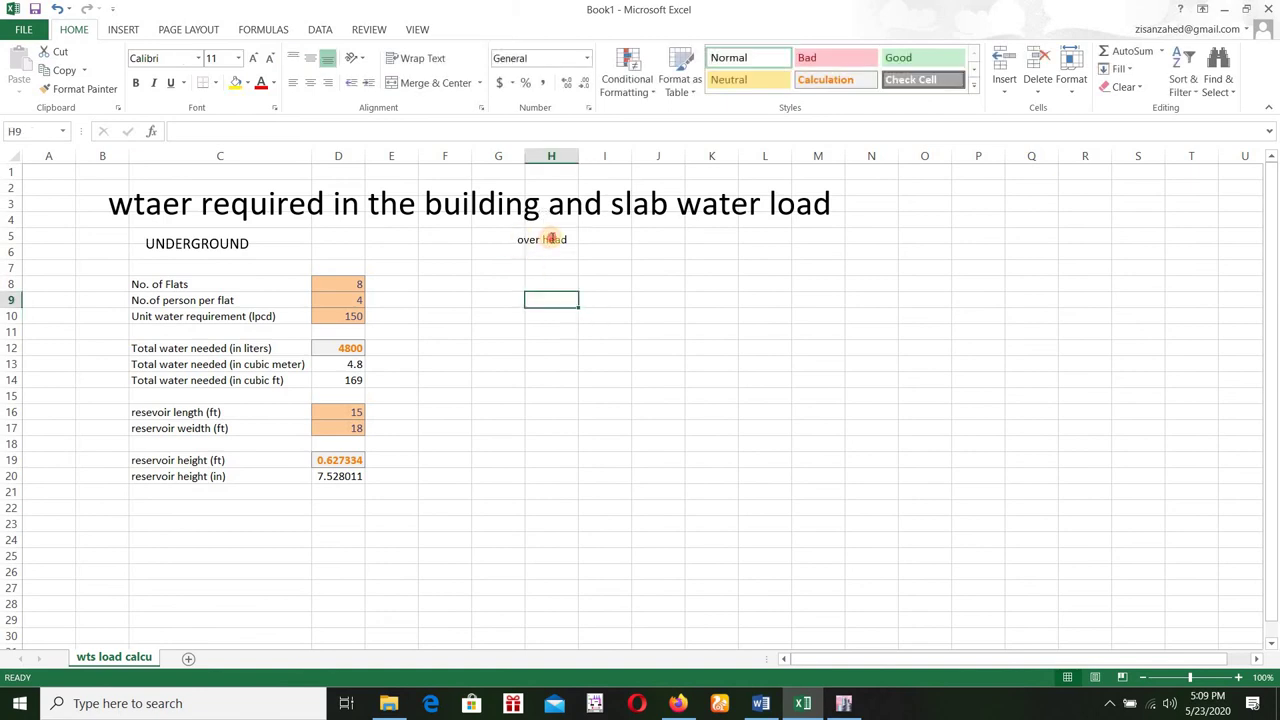
# Step: Set the "over head" text to font size 14 and shift its text box slightly left across columns G and H
pyautogui.tripleClick(560, 240)
pyautogui.click(643, 193)
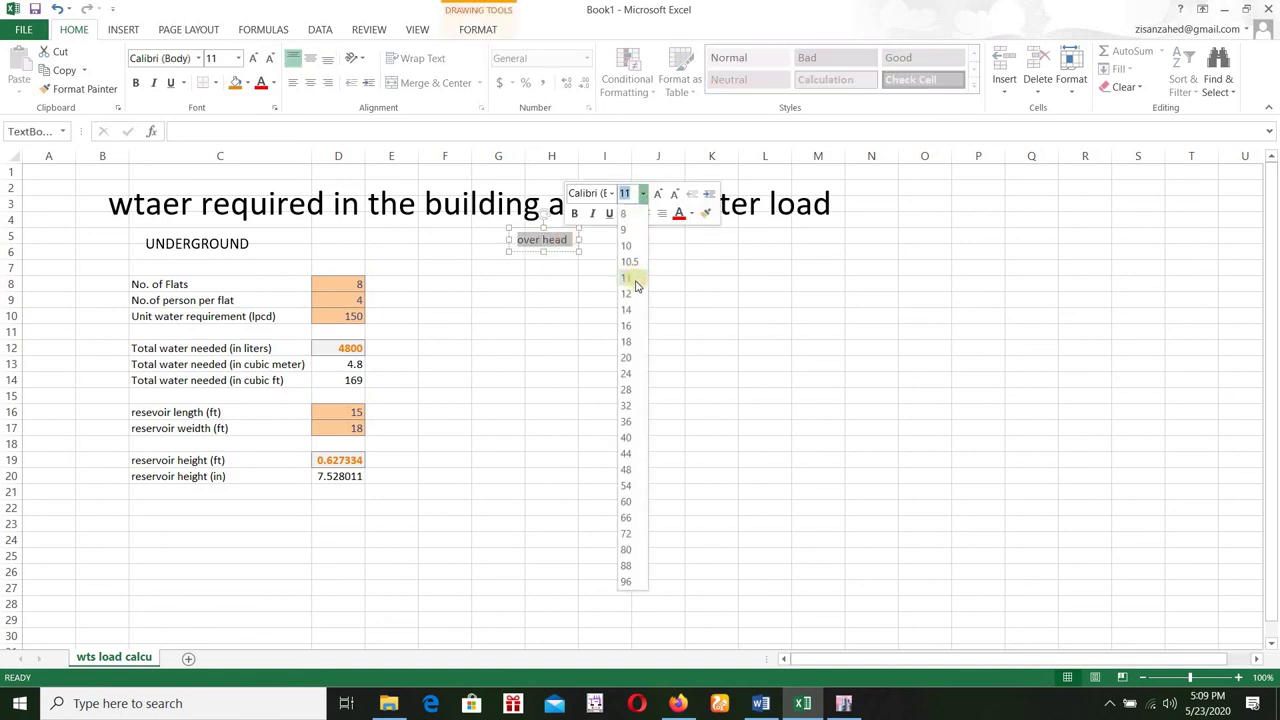
pyautogui.click(630, 309)
pyautogui.click(551, 304)
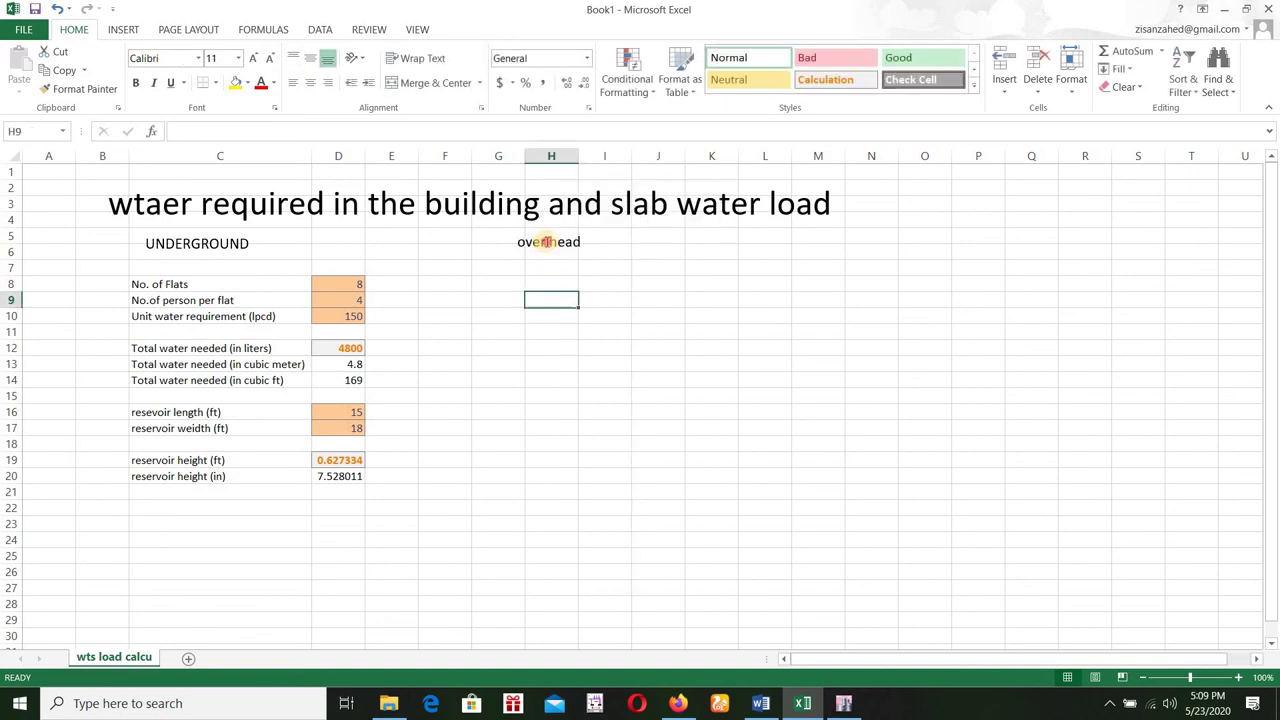
pyautogui.click(541, 231)
pyautogui.moveTo(541, 231); pyautogui.dragTo(528, 230)
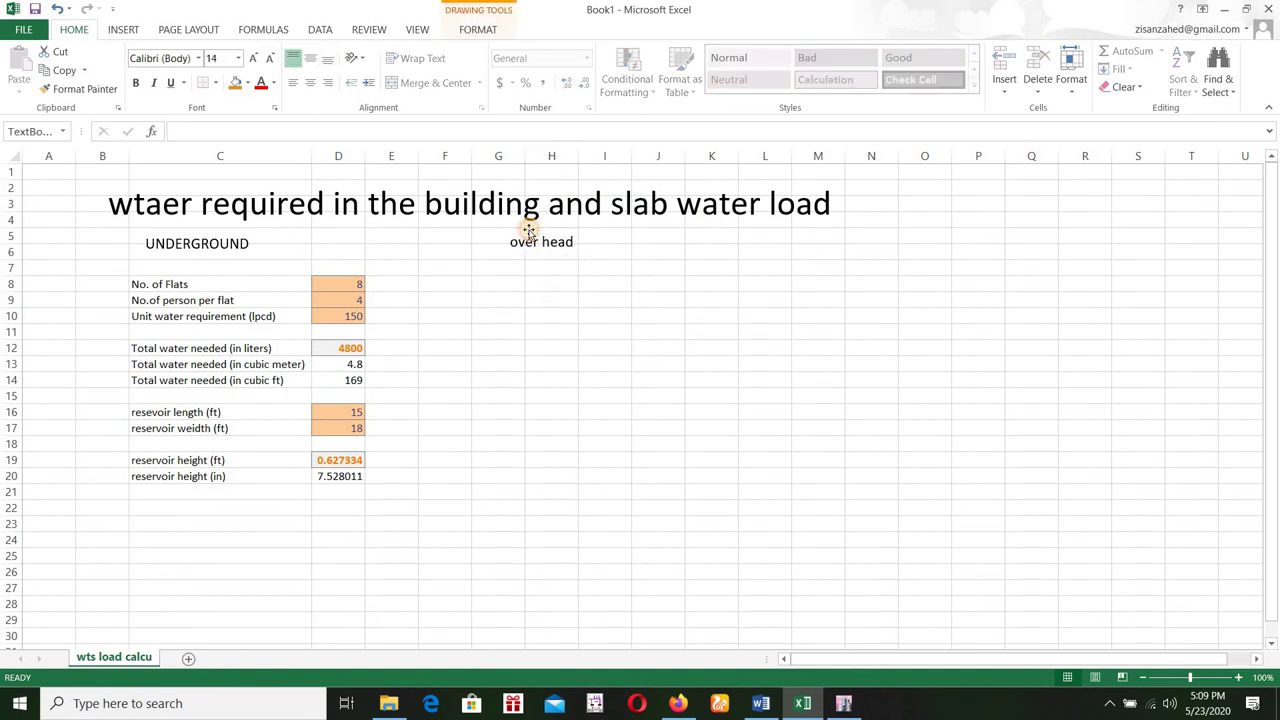
pyautogui.click(543, 330)
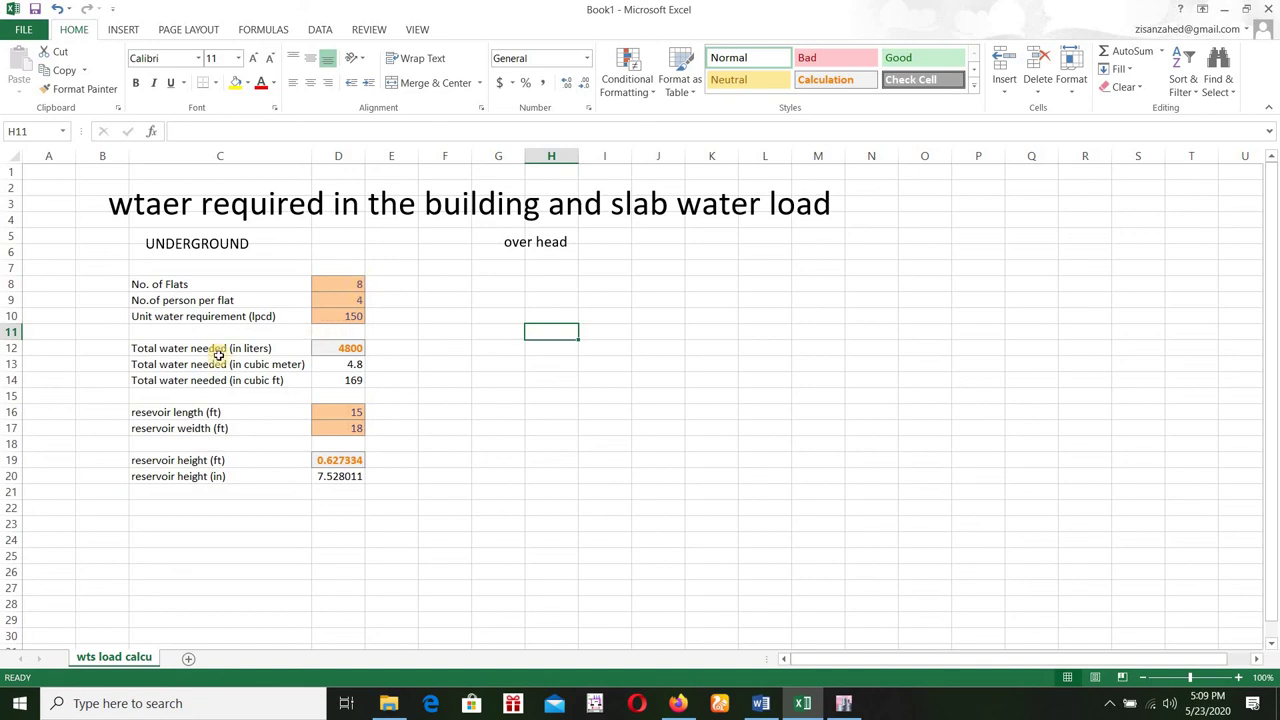
pyautogui.click(344, 348)
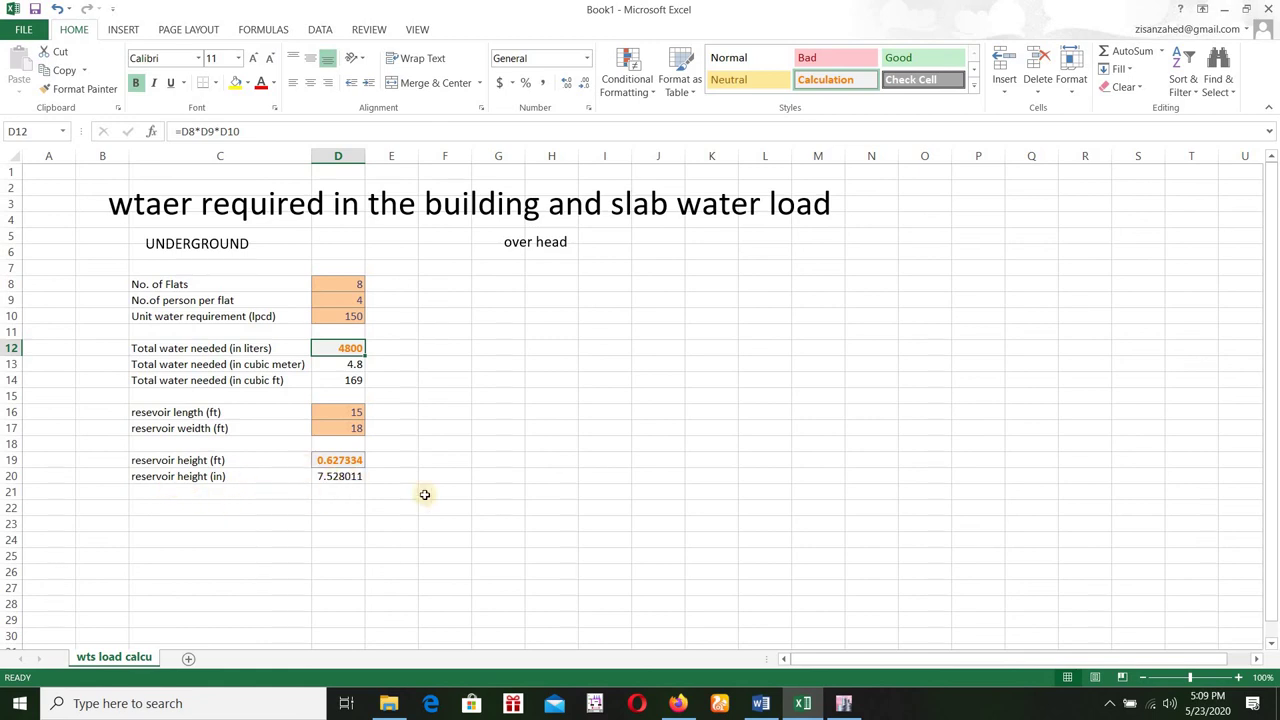
pyautogui.click(430, 410)
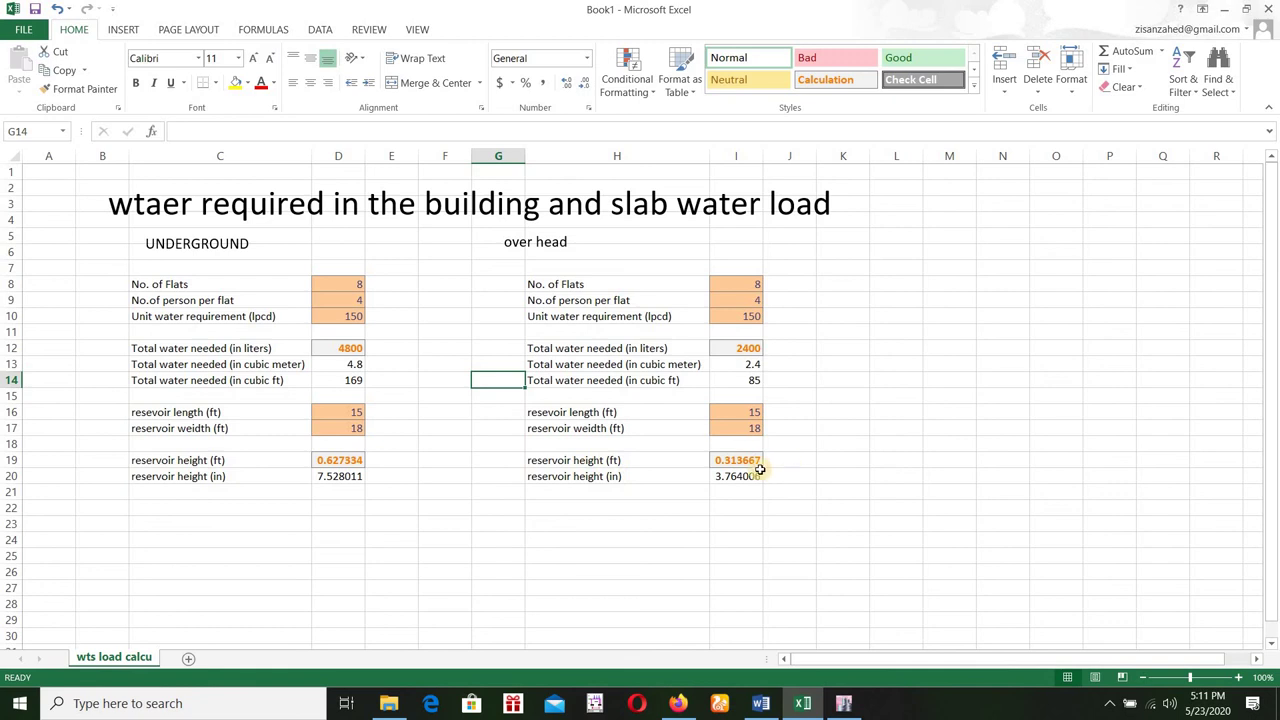
pyautogui.click(554, 510)
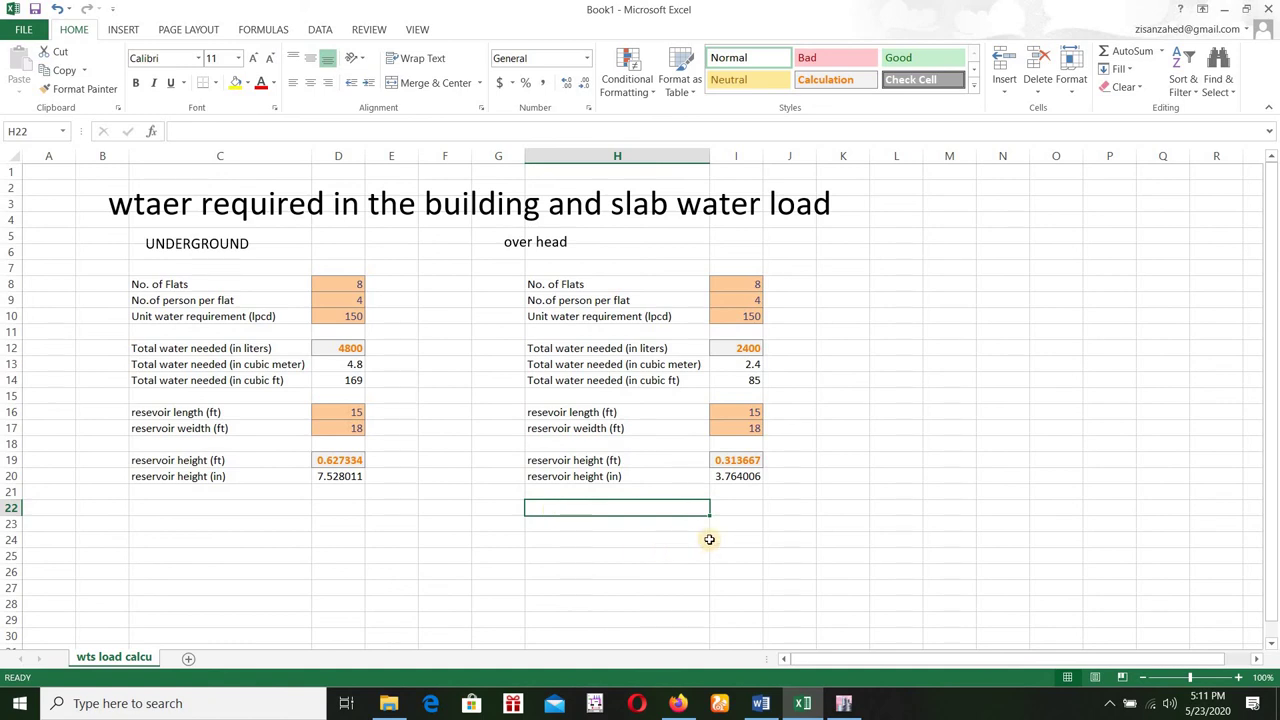
# Step: Enter the label "water ubit weight" in cell M8 and widen column M to fit it
pyautogui.click(948, 285)
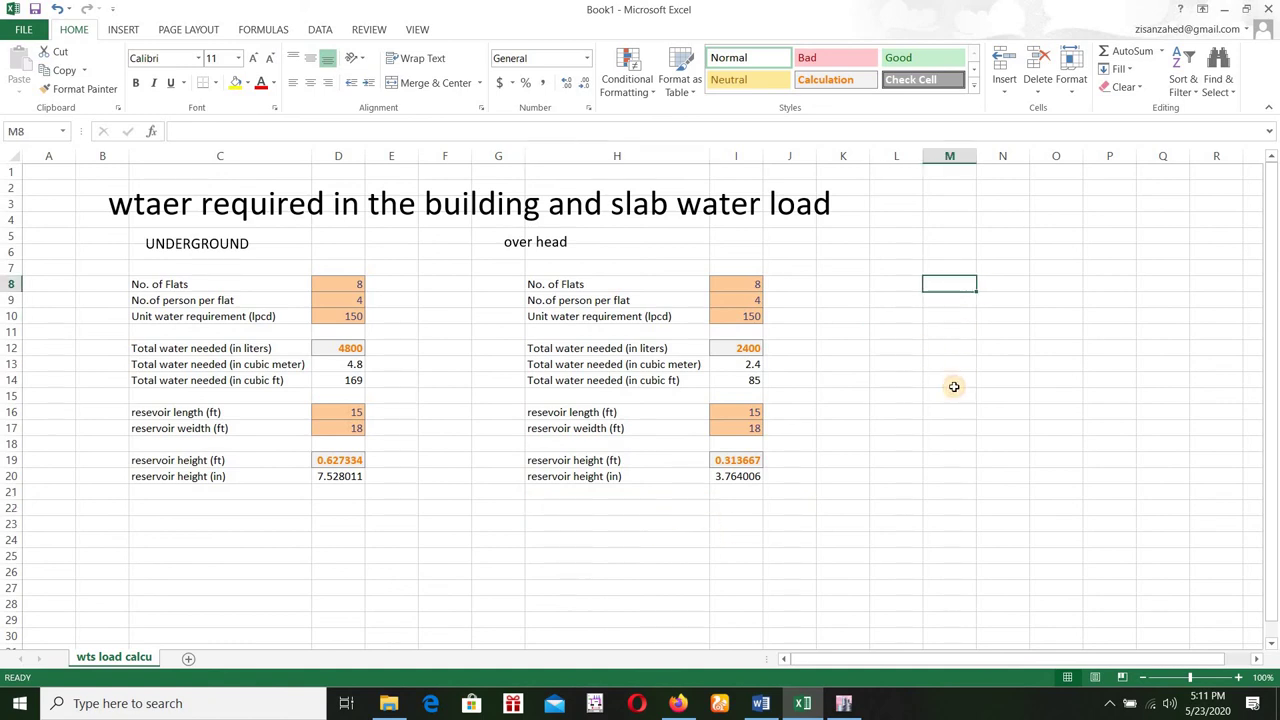
pyautogui.write('wta')
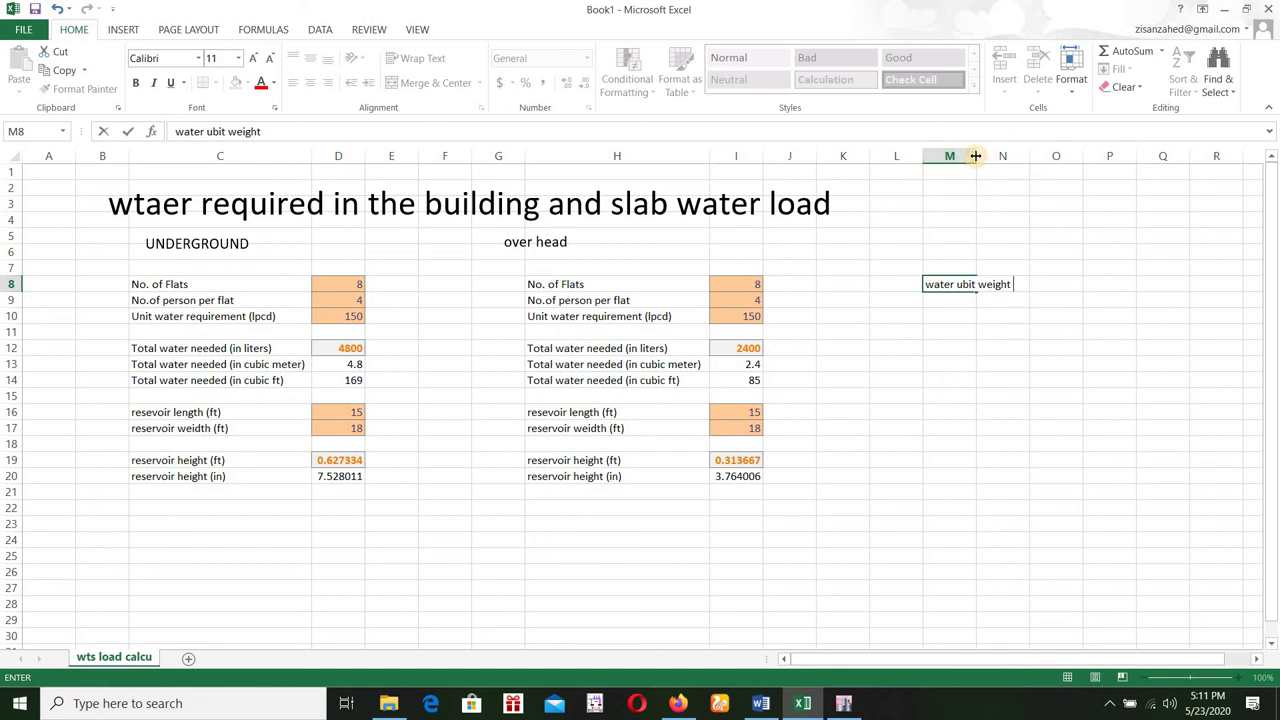
pyautogui.click(990, 188)
pyautogui.moveTo(977, 156); pyautogui.dragTo(1019, 158)
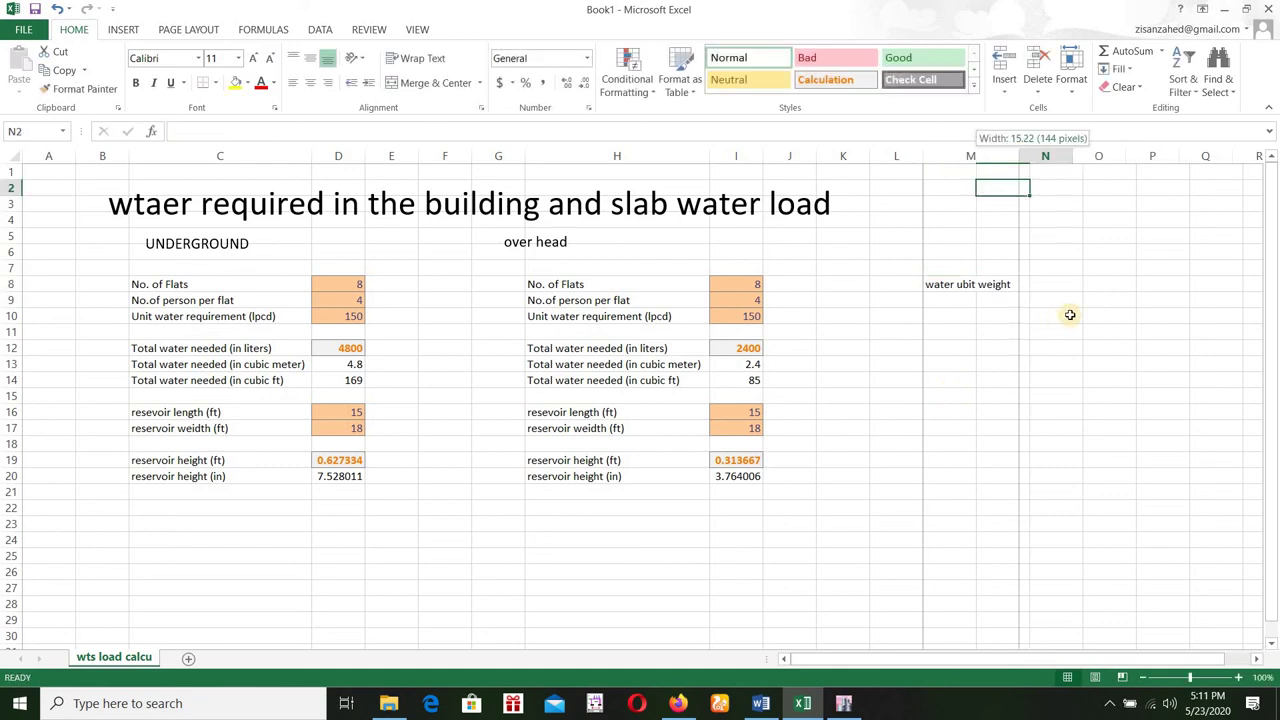
# Step: Apply the Good cell style to cell N8, next to the water unit weight label
pyautogui.press('Down')
pyautogui.press('Down')
pyautogui.press('Down')
pyautogui.press('Down')
pyautogui.press('Down')
pyautogui.press('Down')
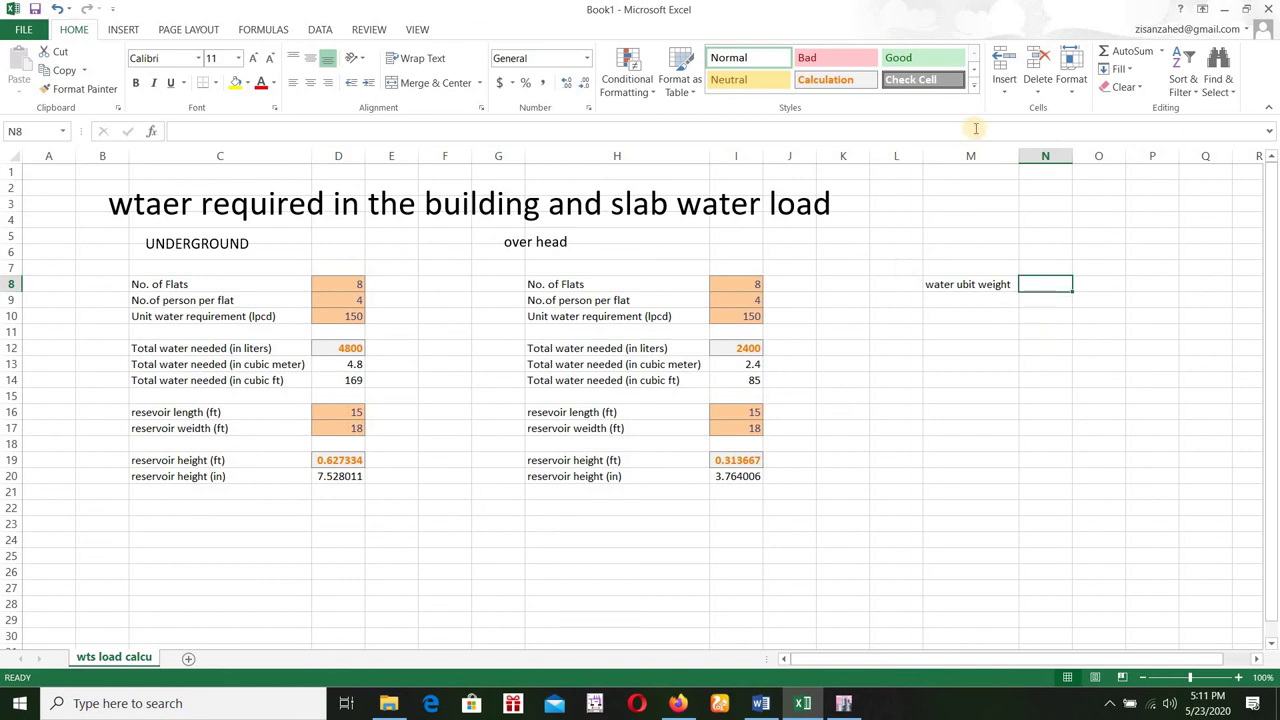
pyautogui.click(938, 57)
pyautogui.click(1030, 236)
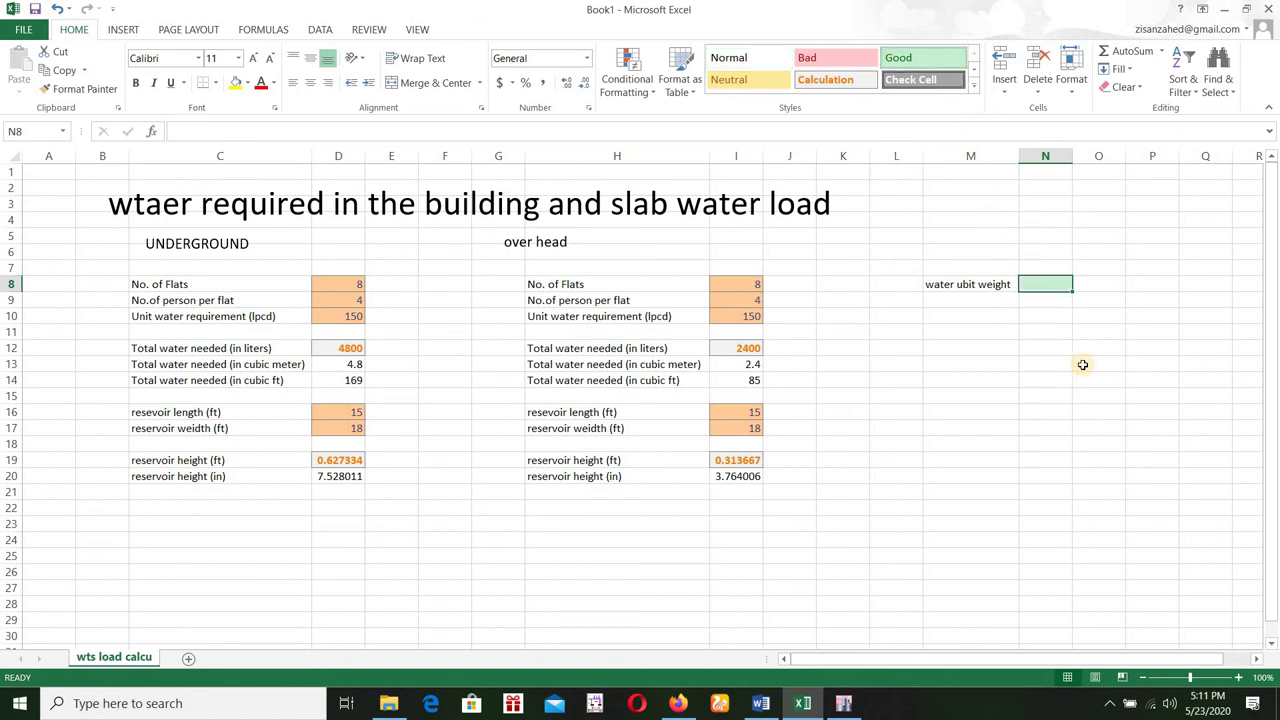
# Step: Extend the M8 label to "water ubit weight (pcf)" in a wider column M and enter 62.5 in N8
pyautogui.moveTo(1028, 156); pyautogui.dragTo(1018, 278)
pyautogui.doubleClick(1020, 280)
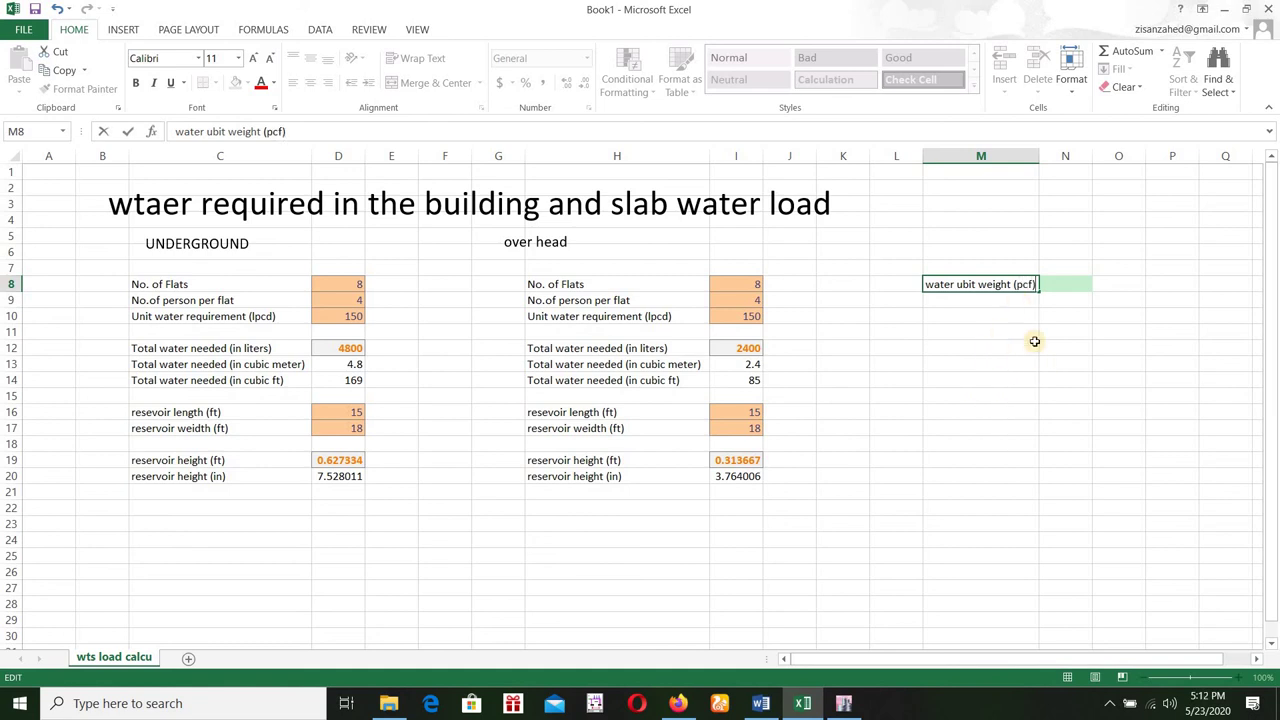
pyautogui.click(1057, 284)
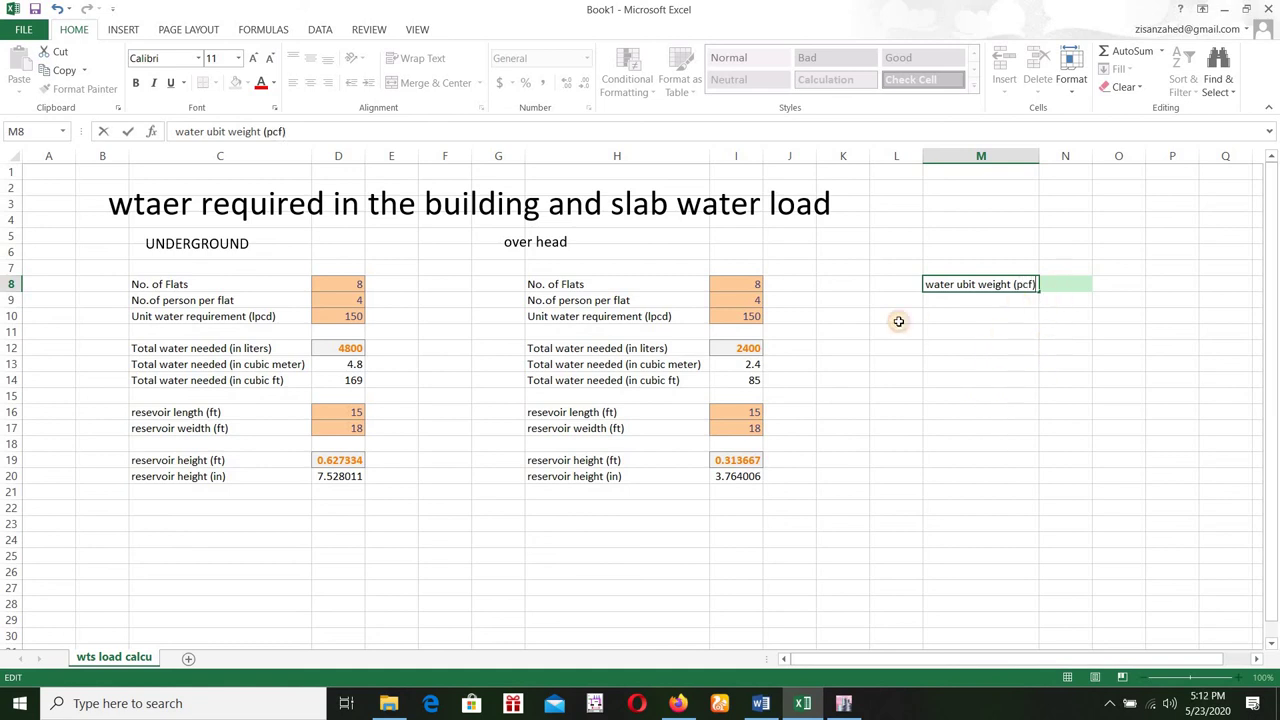
pyautogui.write('62.5')
pyautogui.click(1000, 395)
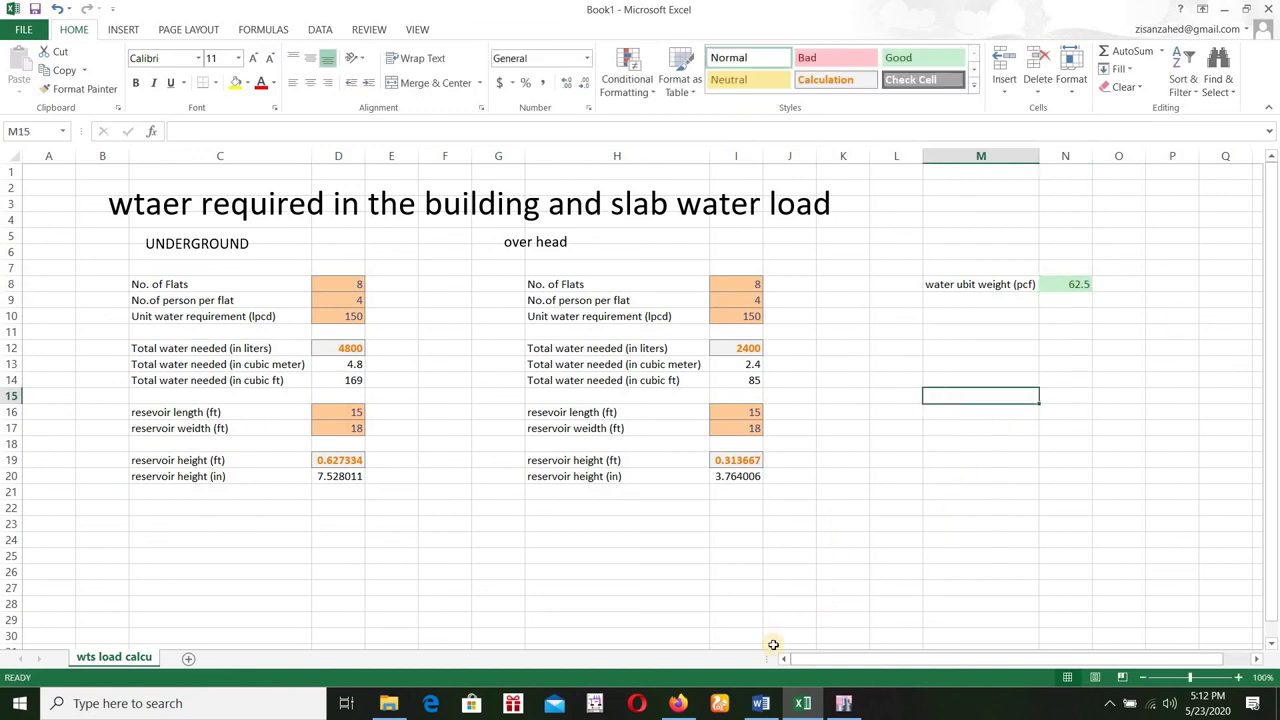
# Step: Switch to Firefox, check the Google result for the unit weight of water in pcf, and return to the Excel sheet
pyautogui.click(678, 703)
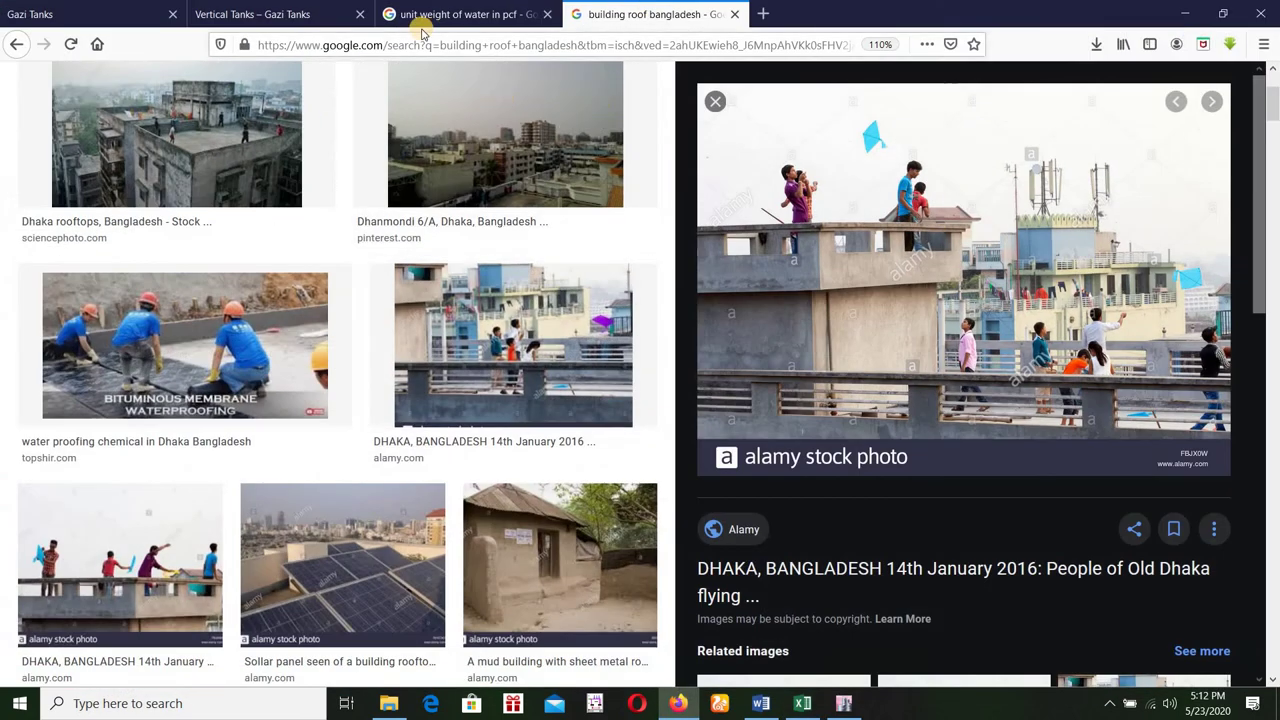
pyautogui.click(425, 14)
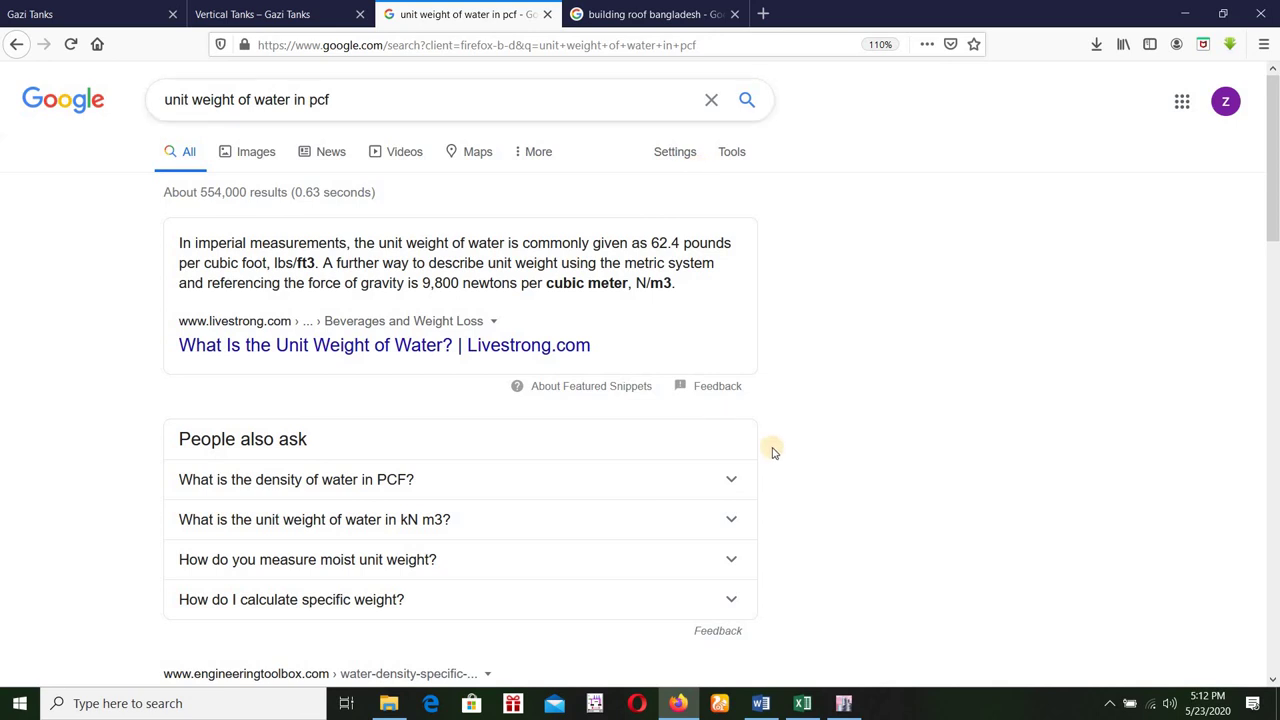
pyautogui.click(802, 703)
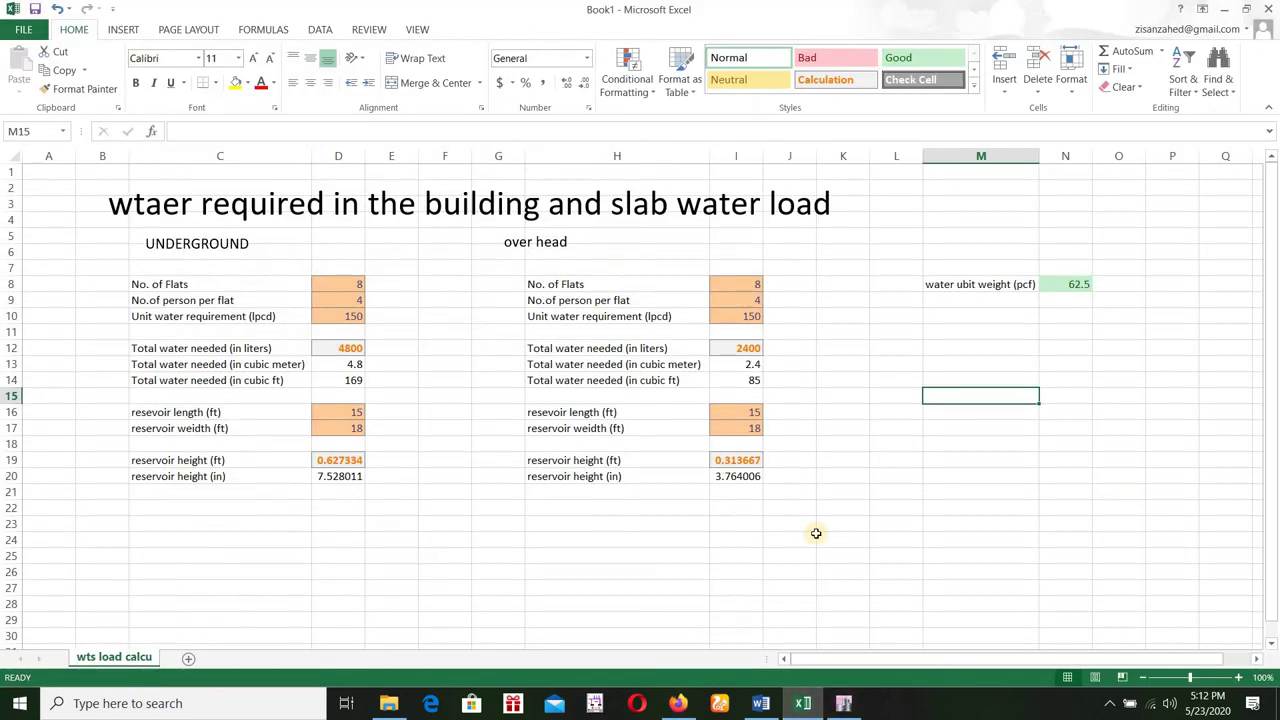
# Step: Enter the label "WTS LOAD (PSF)" in cell H22 below the overhead reservoir heights
pyautogui.click(585, 510)
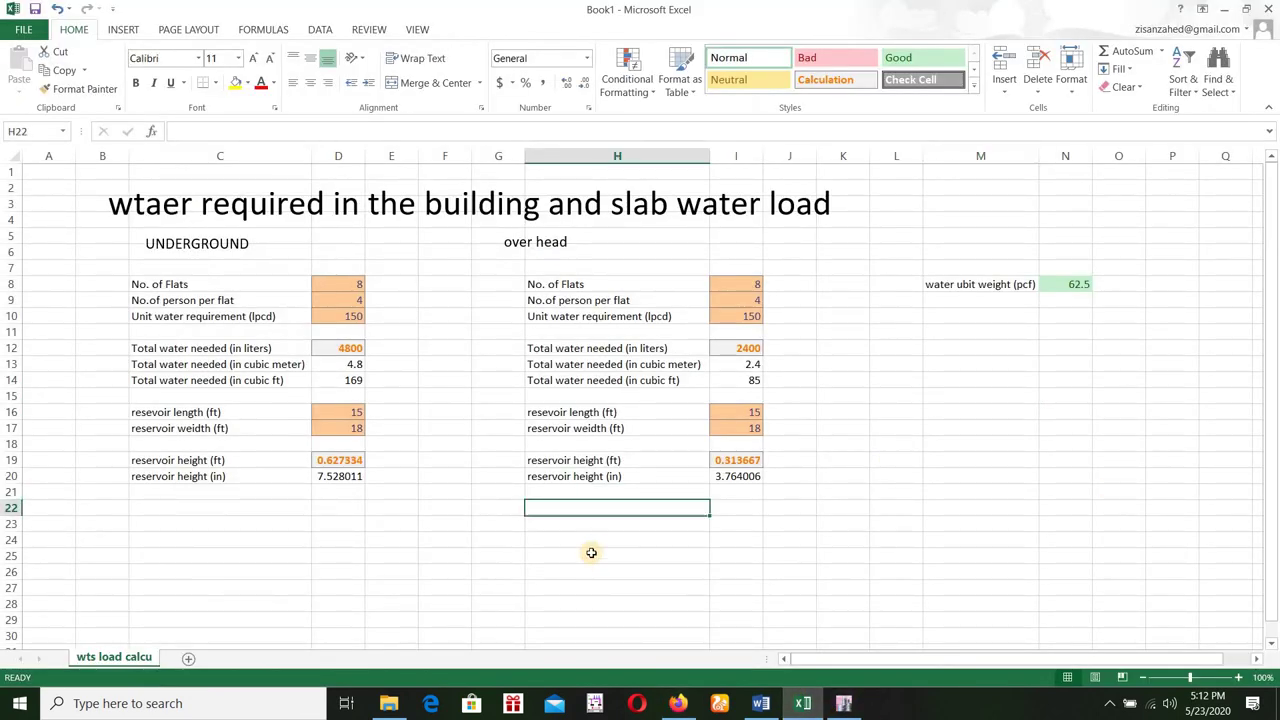
pyautogui.write('WTS LOAD (PSF')
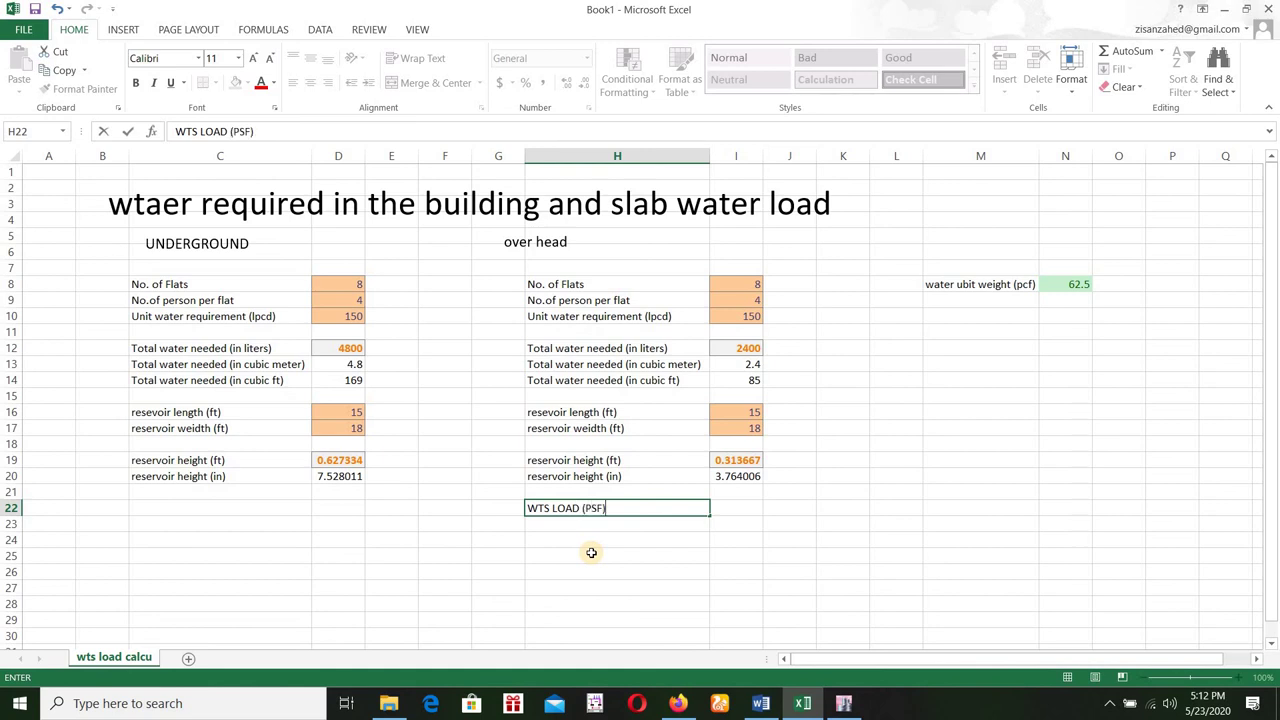
pyautogui.press('Return')
pyautogui.click(722, 508)
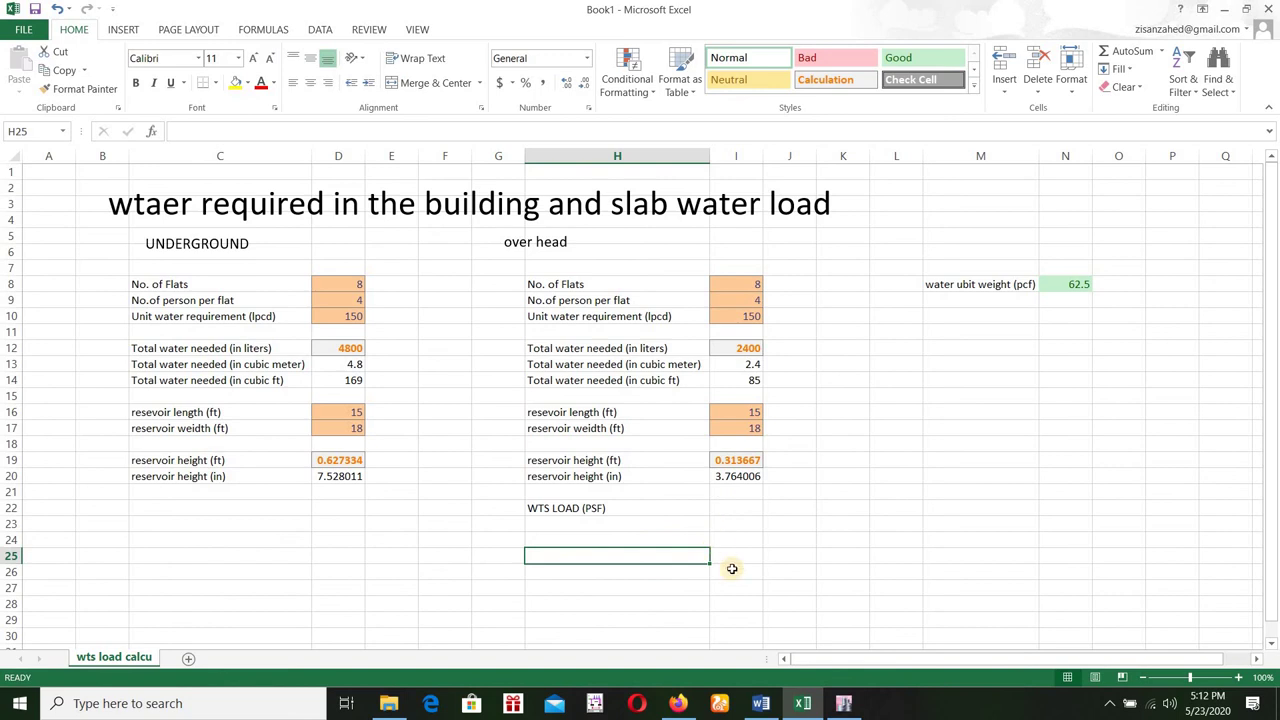
# Step: Enter the formula =I19*N8 in I22 to calculate the WTS load from the overhead reservoir height and water unit weight
pyautogui.write('=')
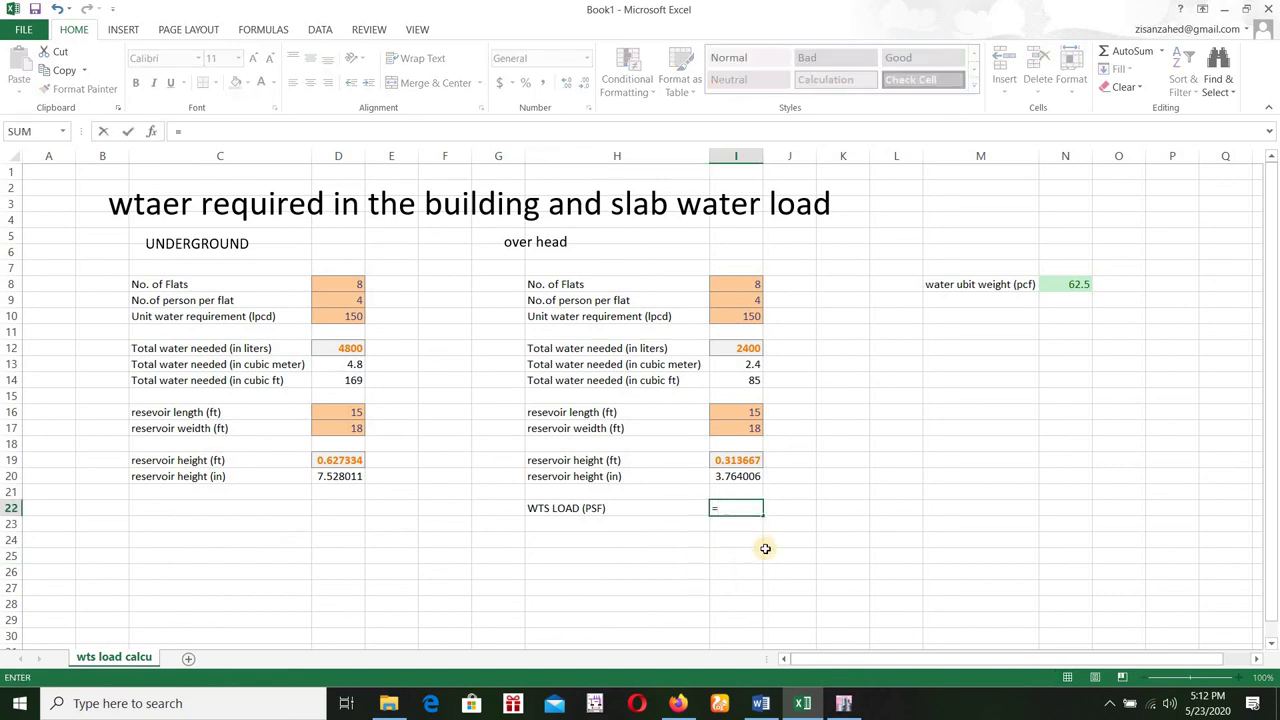
pyautogui.press('Up')
pyautogui.press('Up')
pyautogui.press('Up')
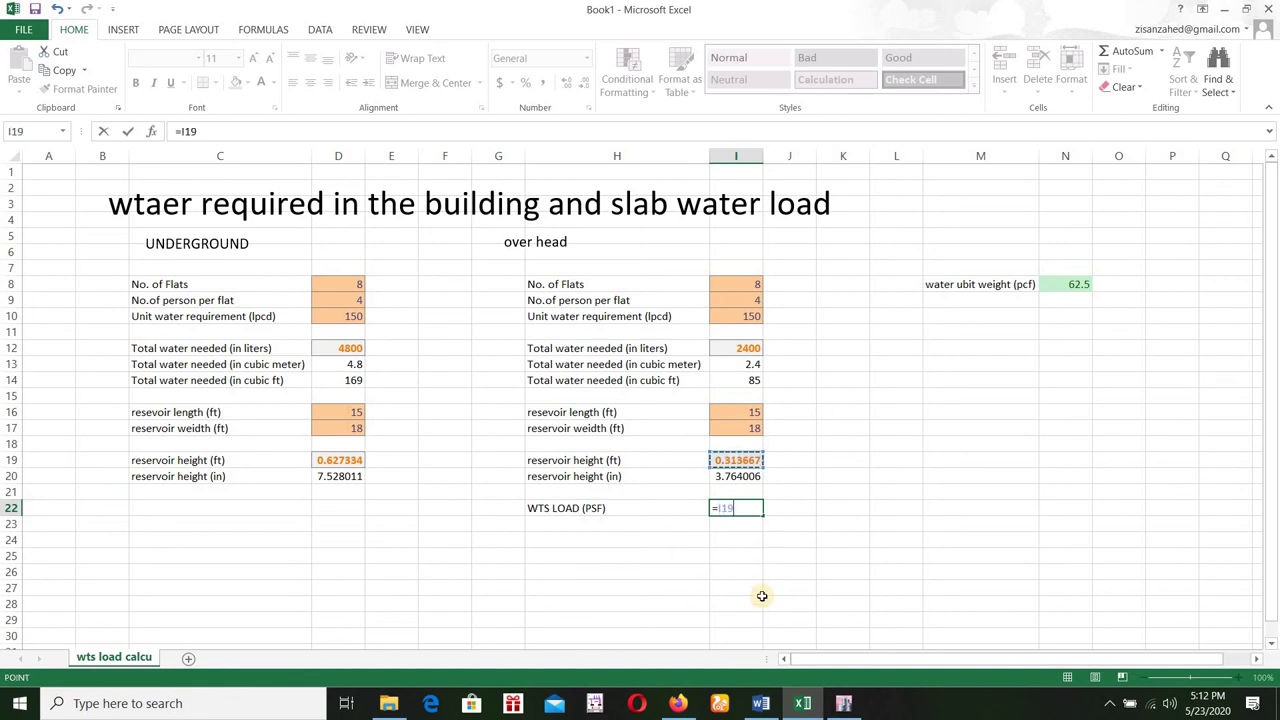
pyautogui.write('*')
pyautogui.click(1085, 285)
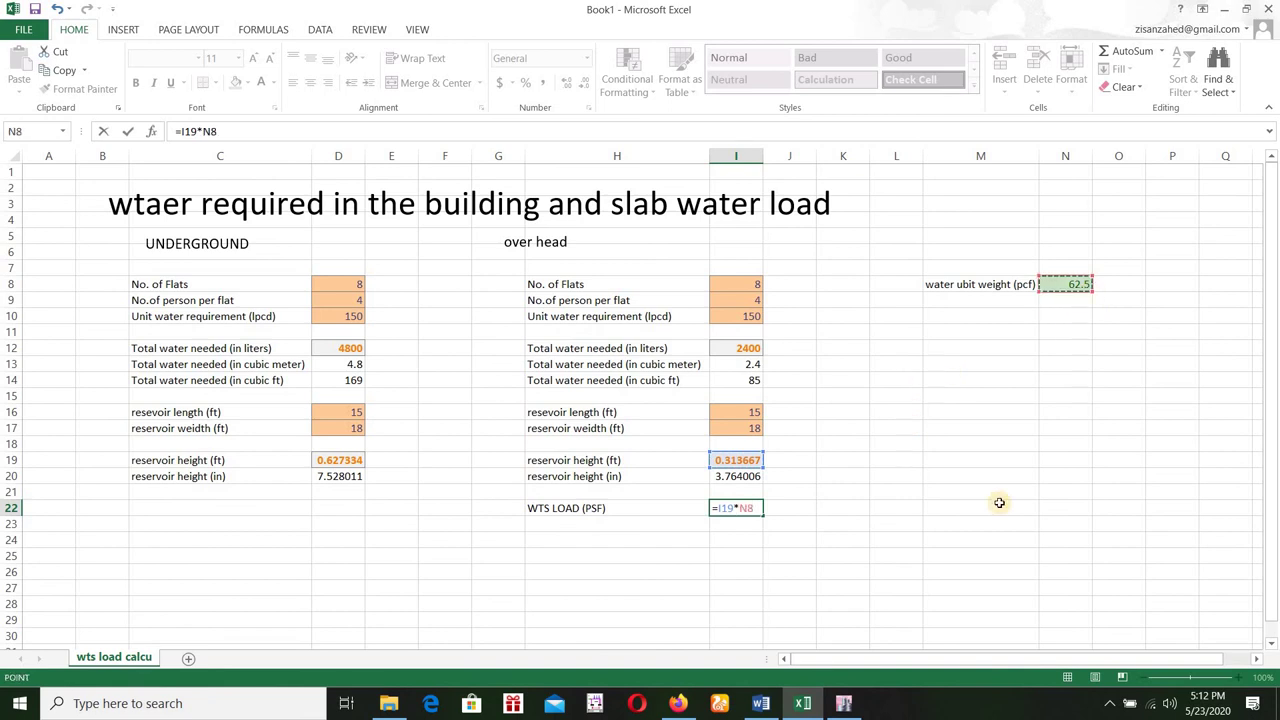
pyautogui.press('Return')
pyautogui.click(930, 523)
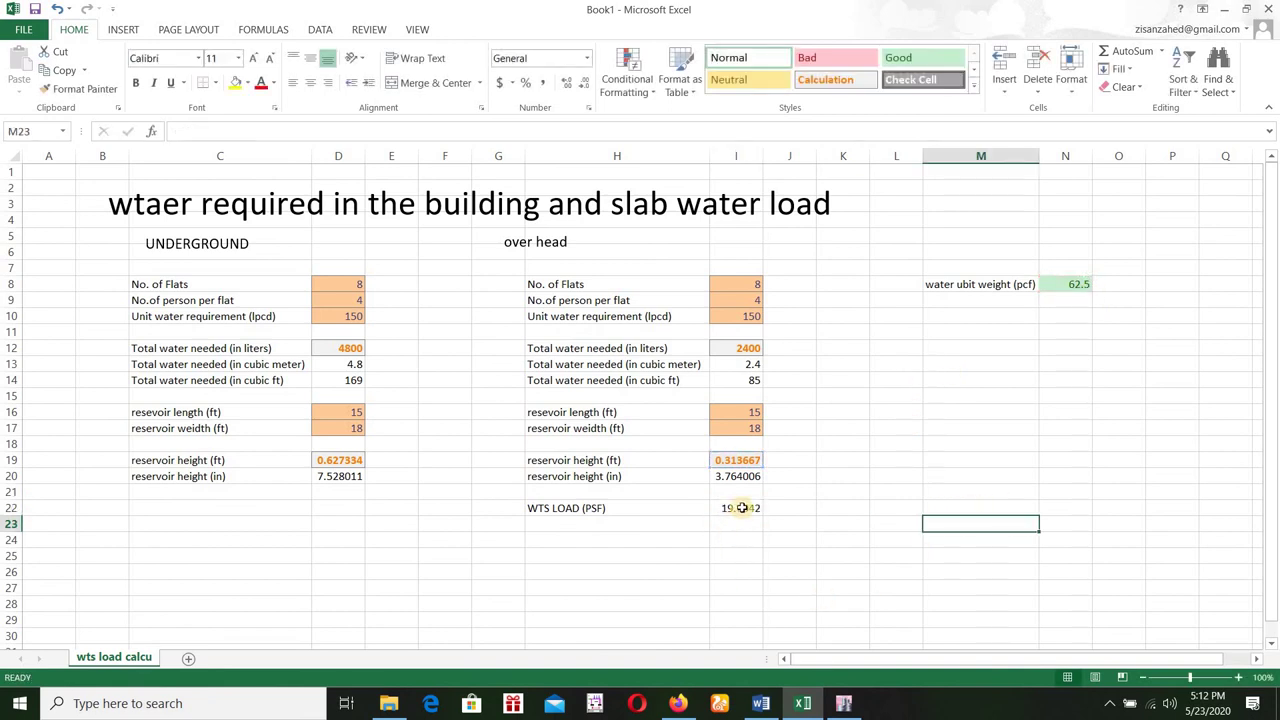
# Step: Fill the WTS load result cell I22 with the standard Light Blue colour
pyautogui.click(737, 508)
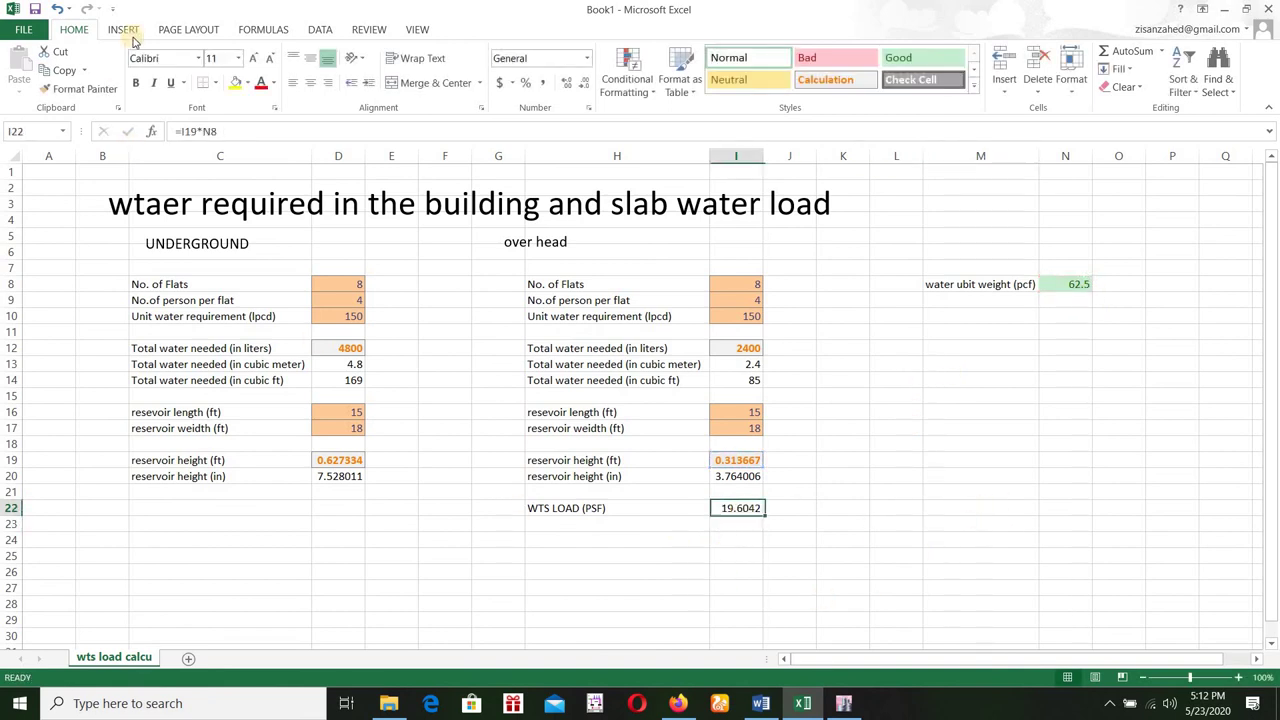
pyautogui.click(249, 84)
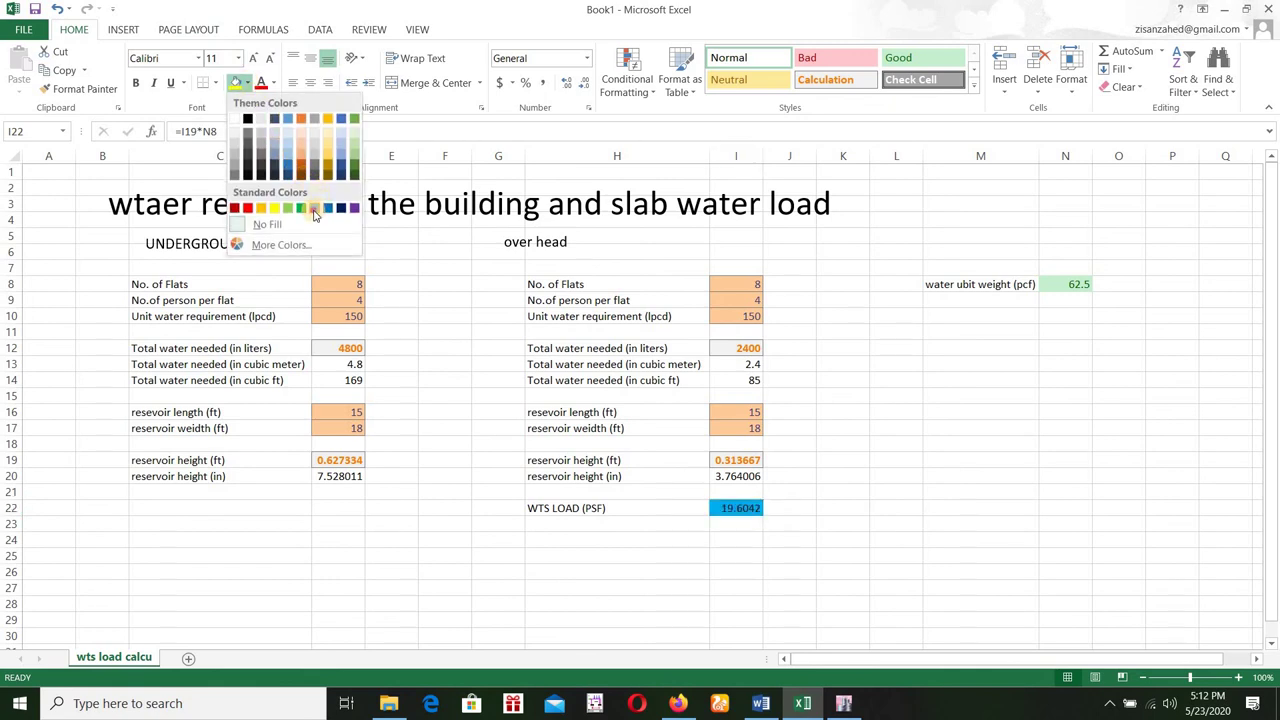
pyautogui.click(816, 452)
pyautogui.click(820, 450)
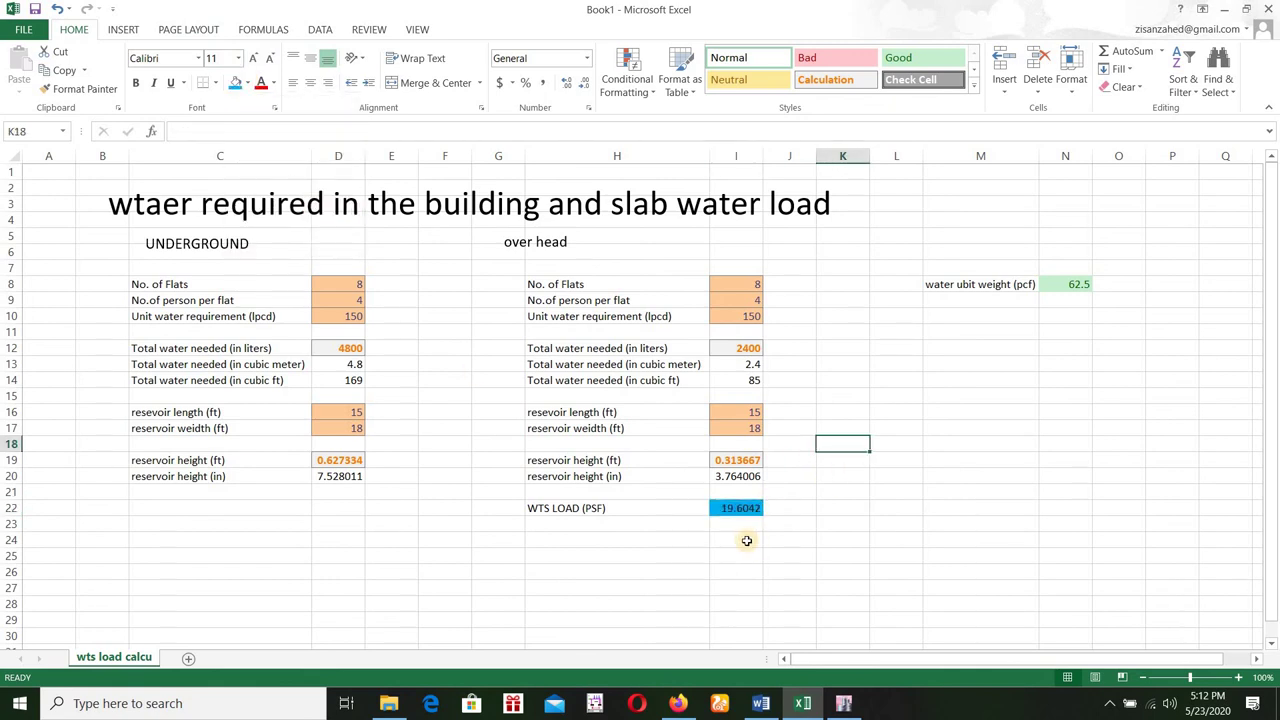
pyautogui.click(737, 507)
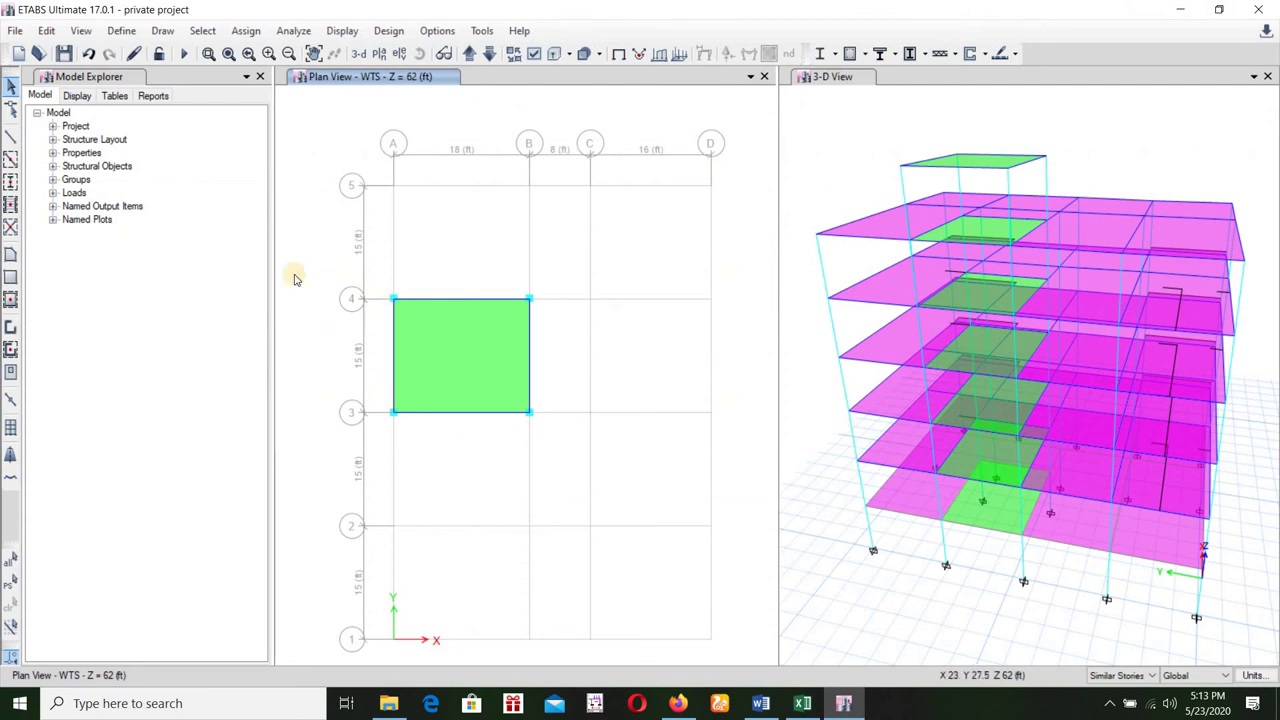
# Step: In ETABS, assign a uniform WATER gravity load of 20 lb/ft² to the WTS slab between grids A-B and 3-4, replacing existing loads
pyautogui.click(446, 337)
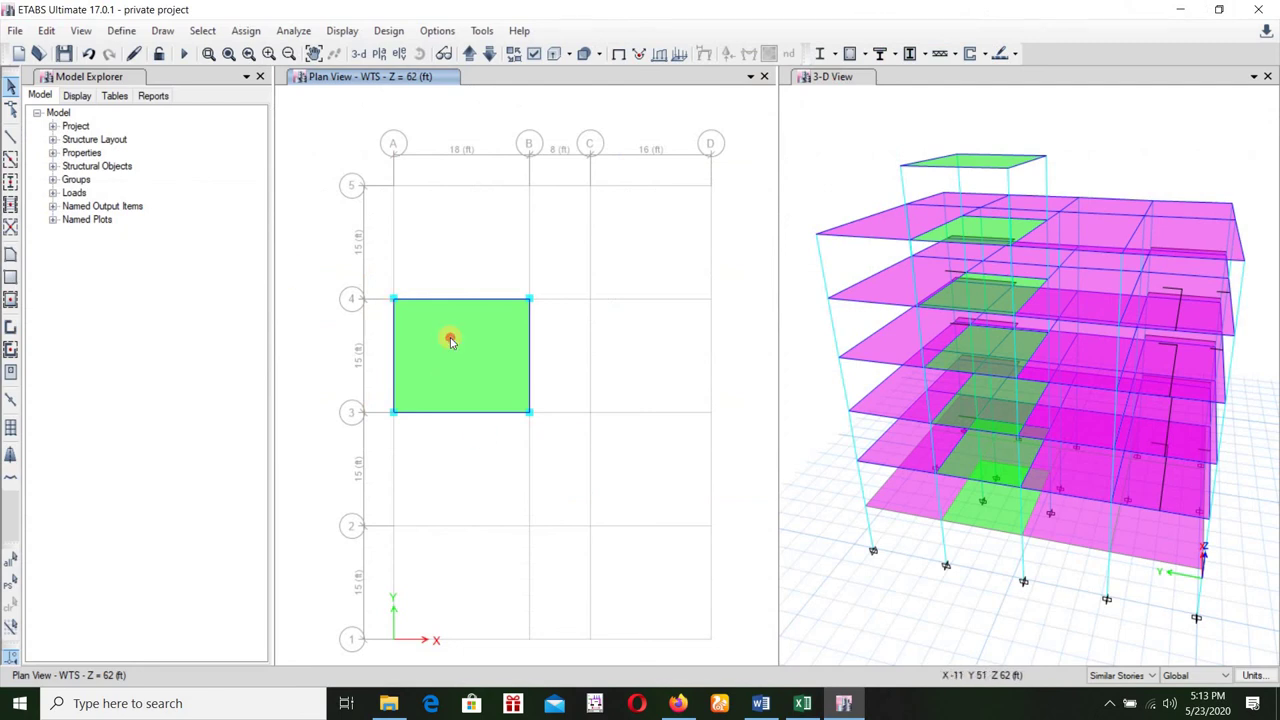
pyautogui.click(247, 32)
pyautogui.moveTo(325, 209)
pyautogui.click(455, 234)
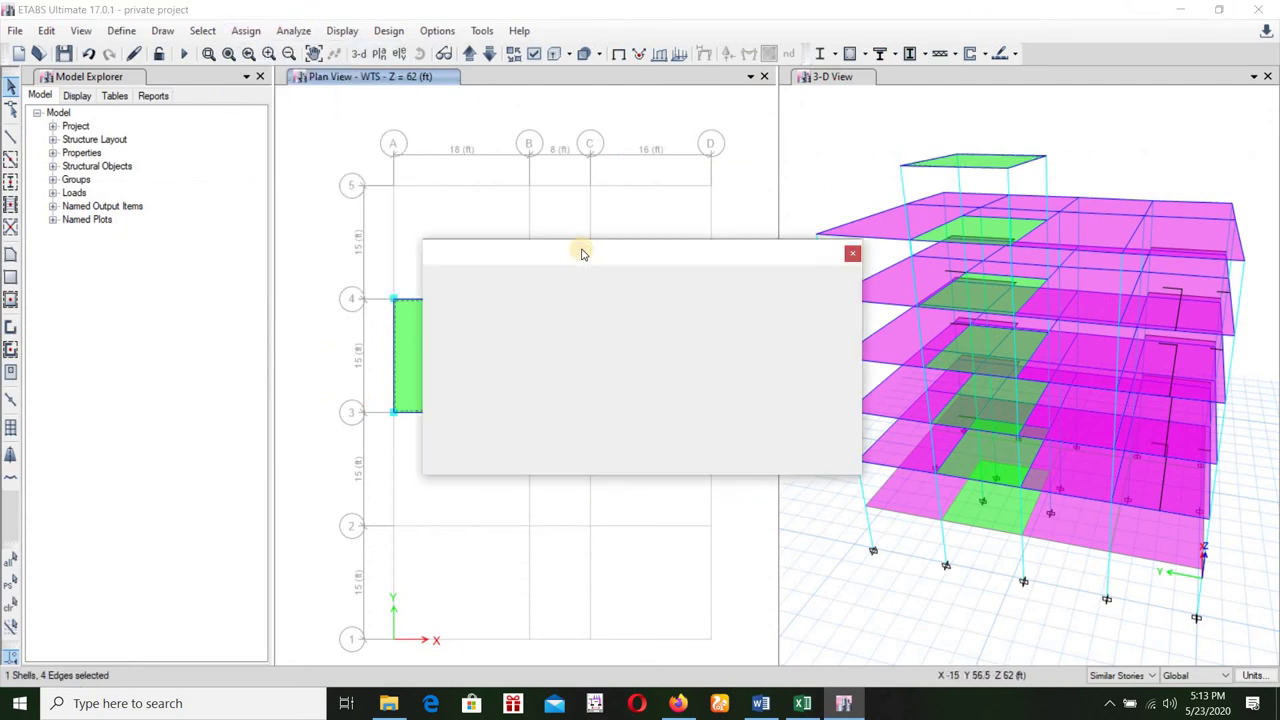
pyautogui.click(780, 304)
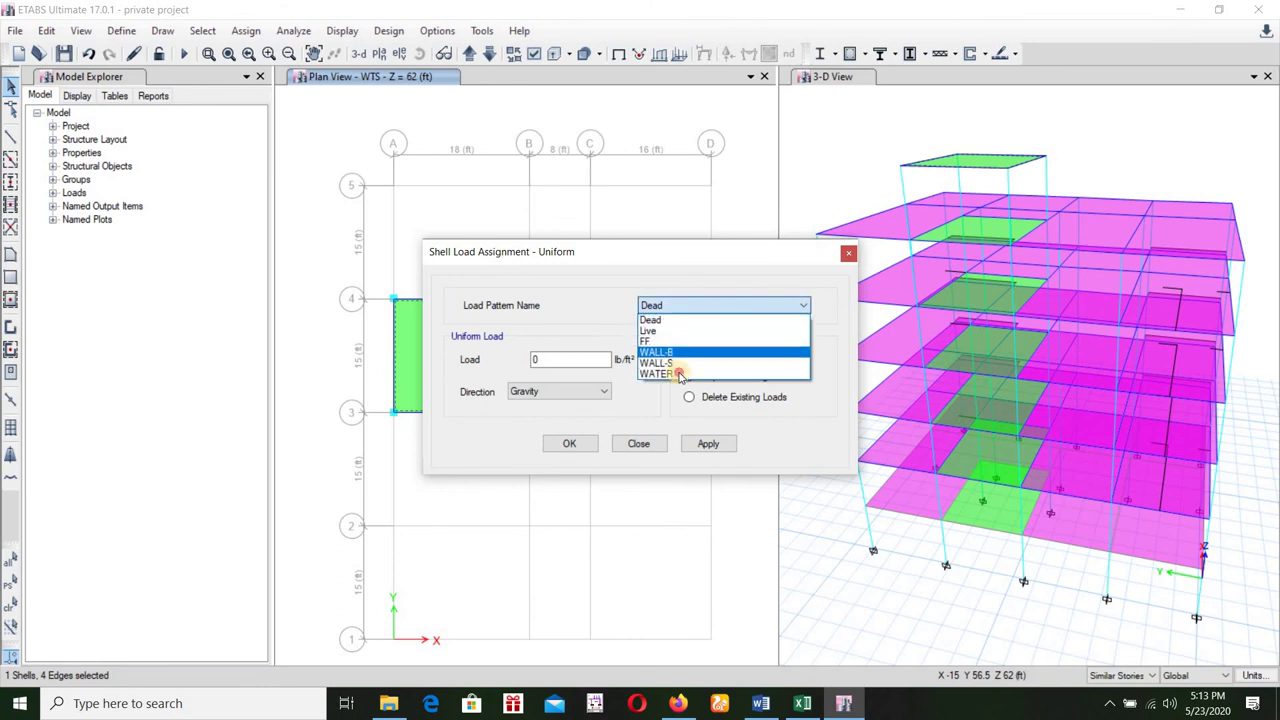
pyautogui.click(688, 373)
pyautogui.doubleClick(569, 358)
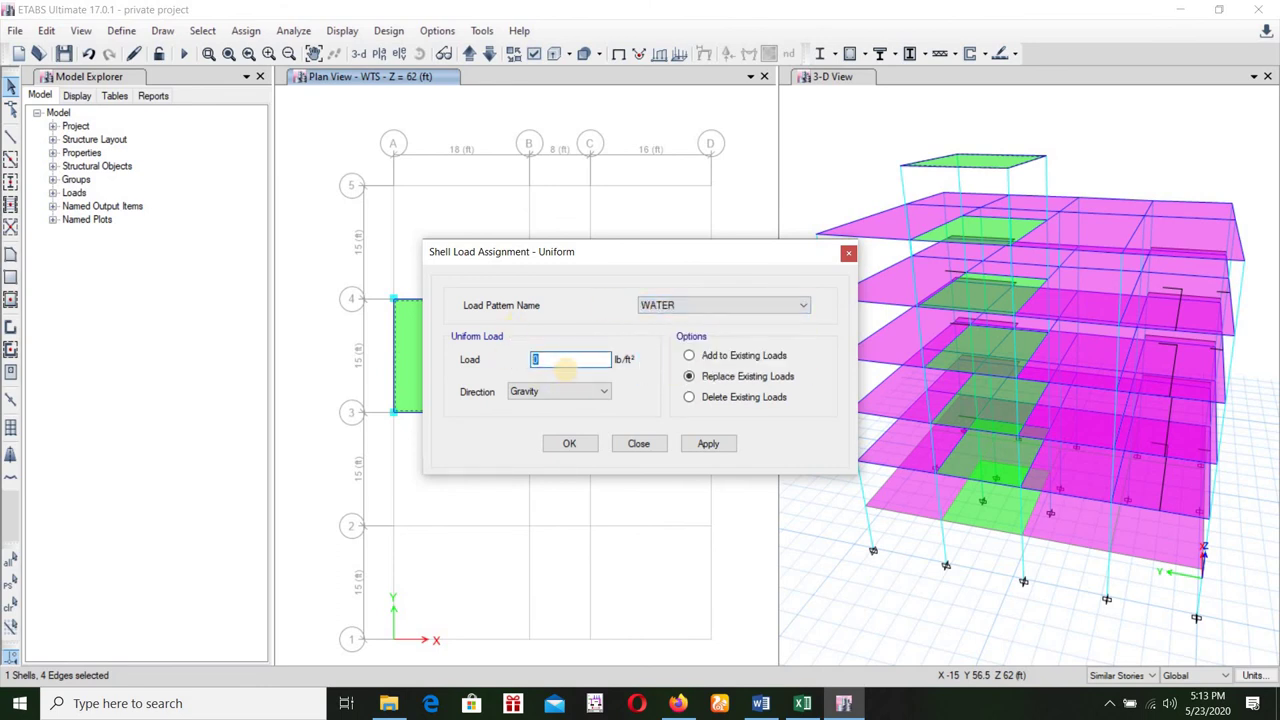
pyautogui.write('20')
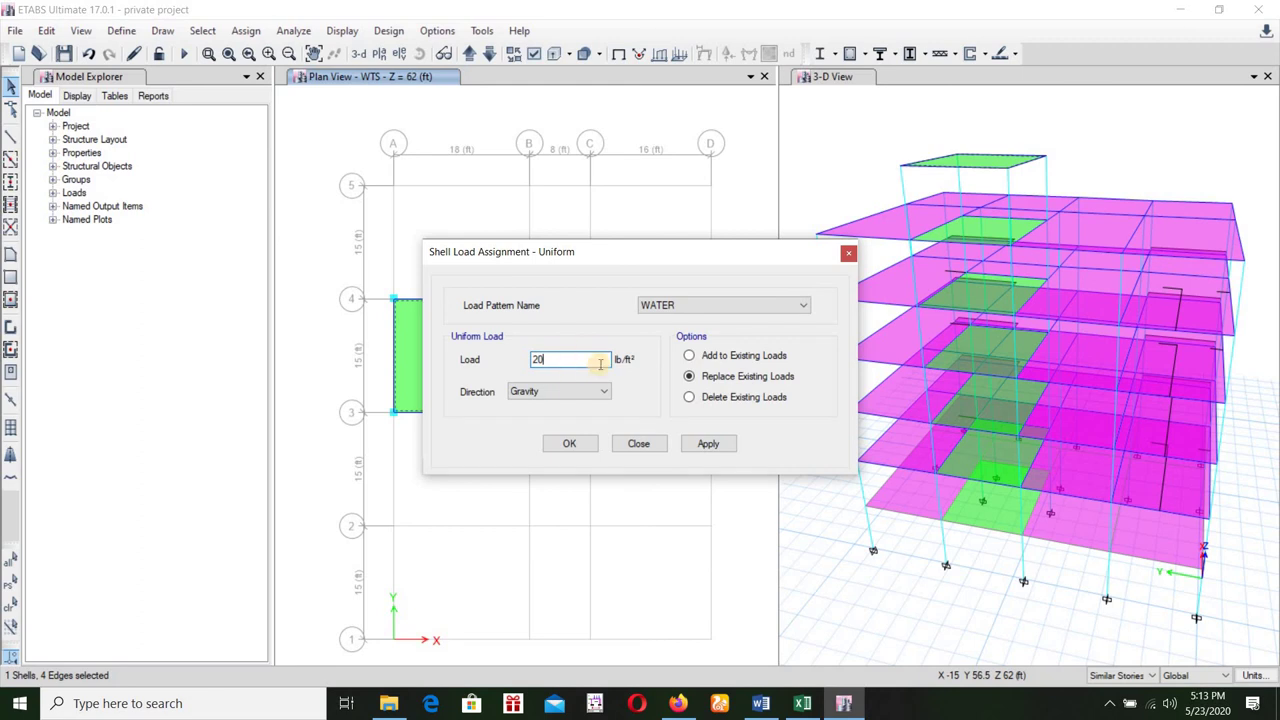
pyautogui.click(706, 443)
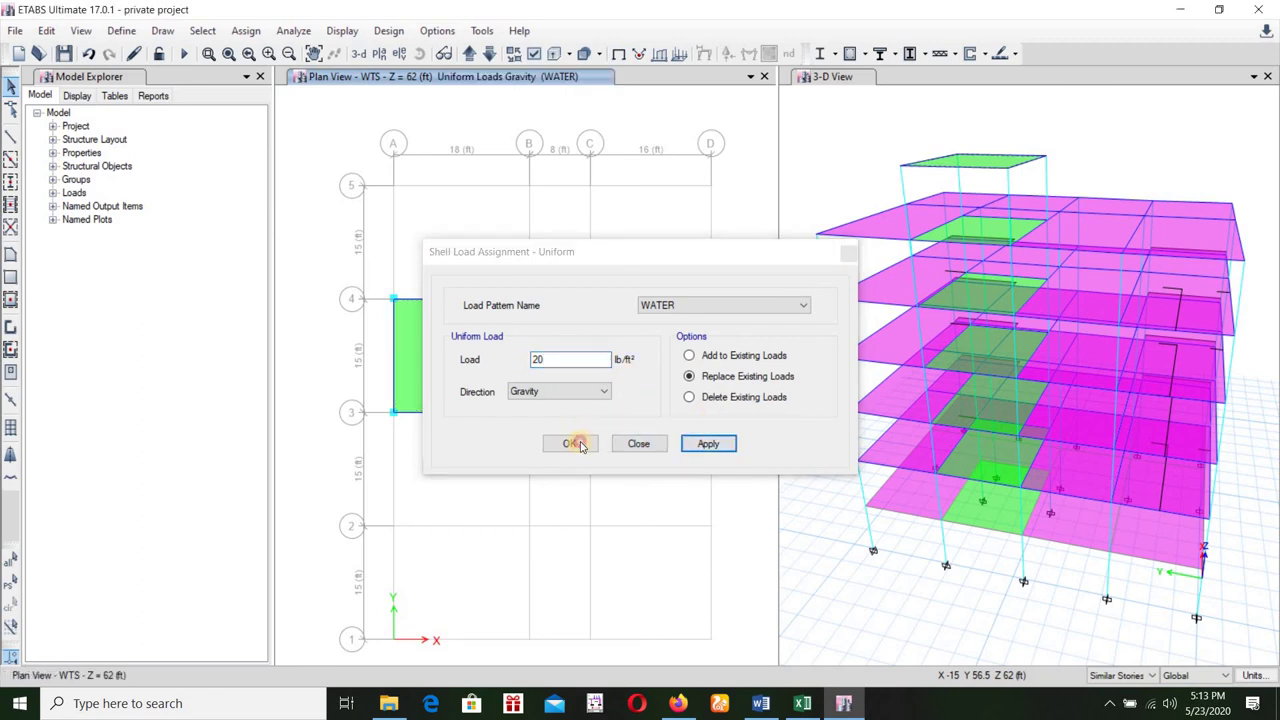
pyautogui.click(569, 443)
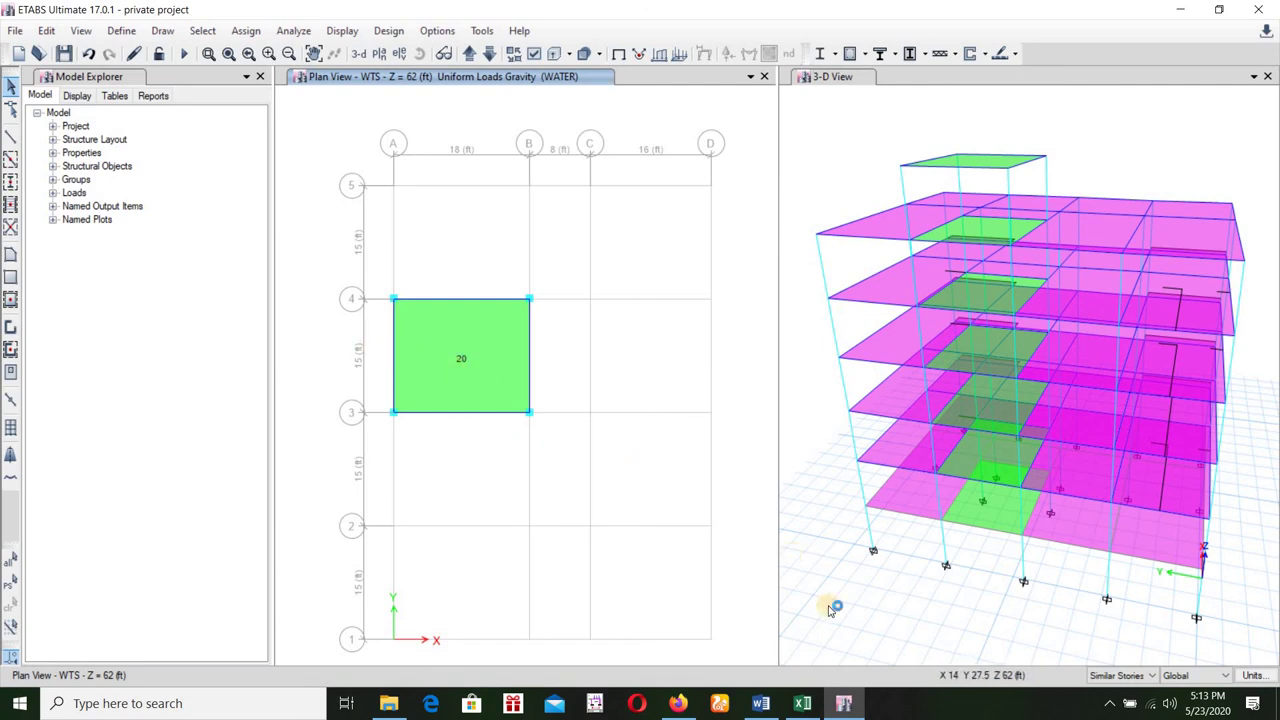
# Step: Switch to Firefox, close the water unit weight search, and view the Bangladesh building roof photos and the Gazi vertical tank page
pyautogui.click(677, 703)
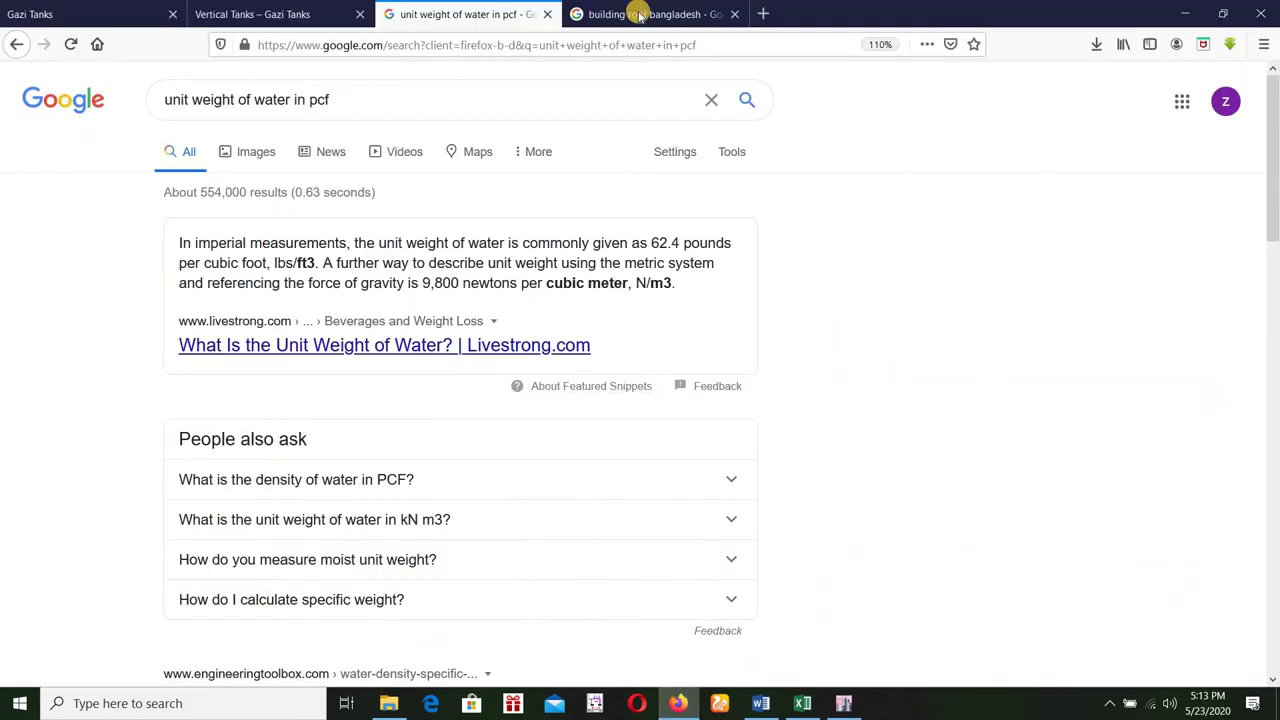
pyautogui.click(546, 14)
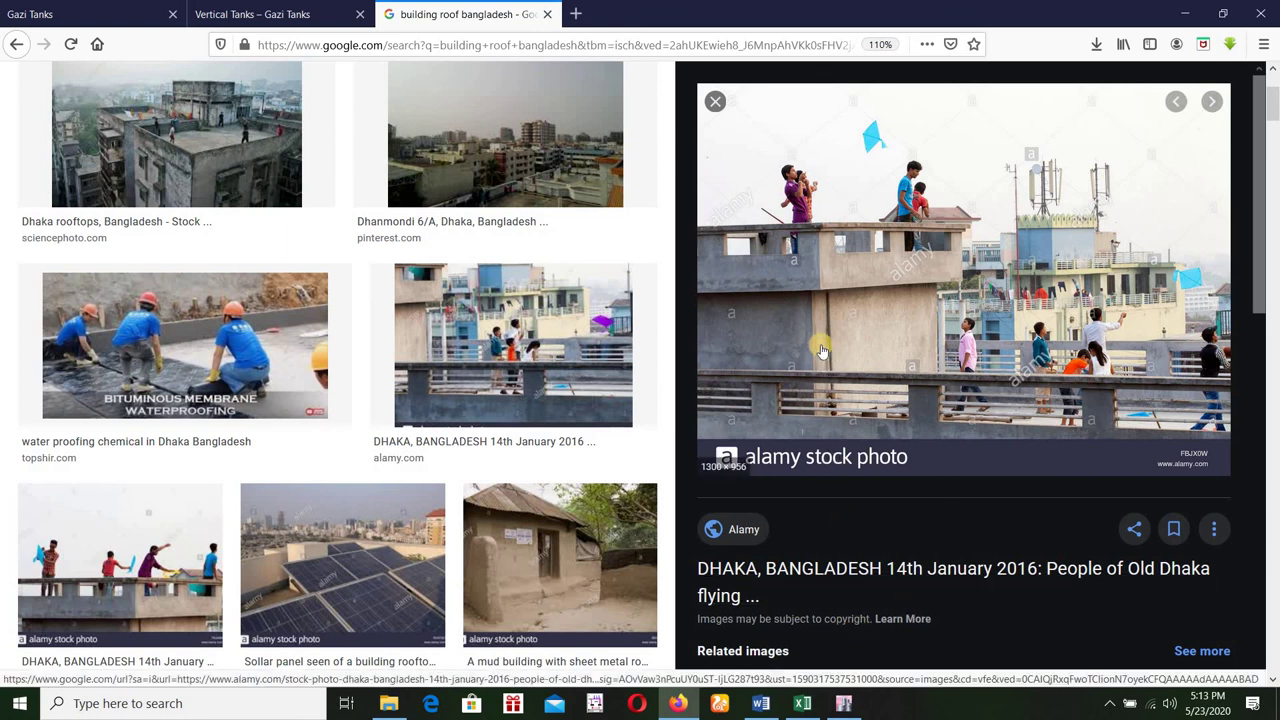
pyautogui.click(290, 8)
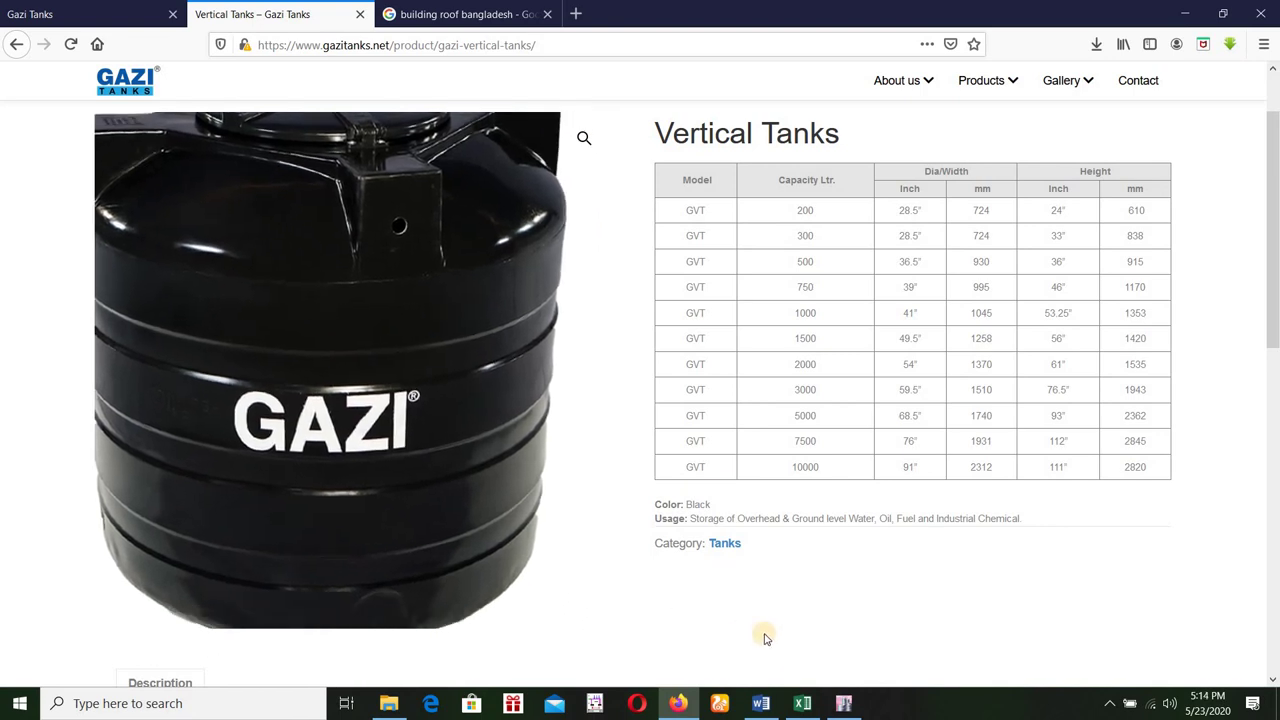
# Step: Compare the overhead water requirement in the Excel sheet with the Gazi vertical tank capacities in Firefox, and return to Excel
pyautogui.click(802, 703)
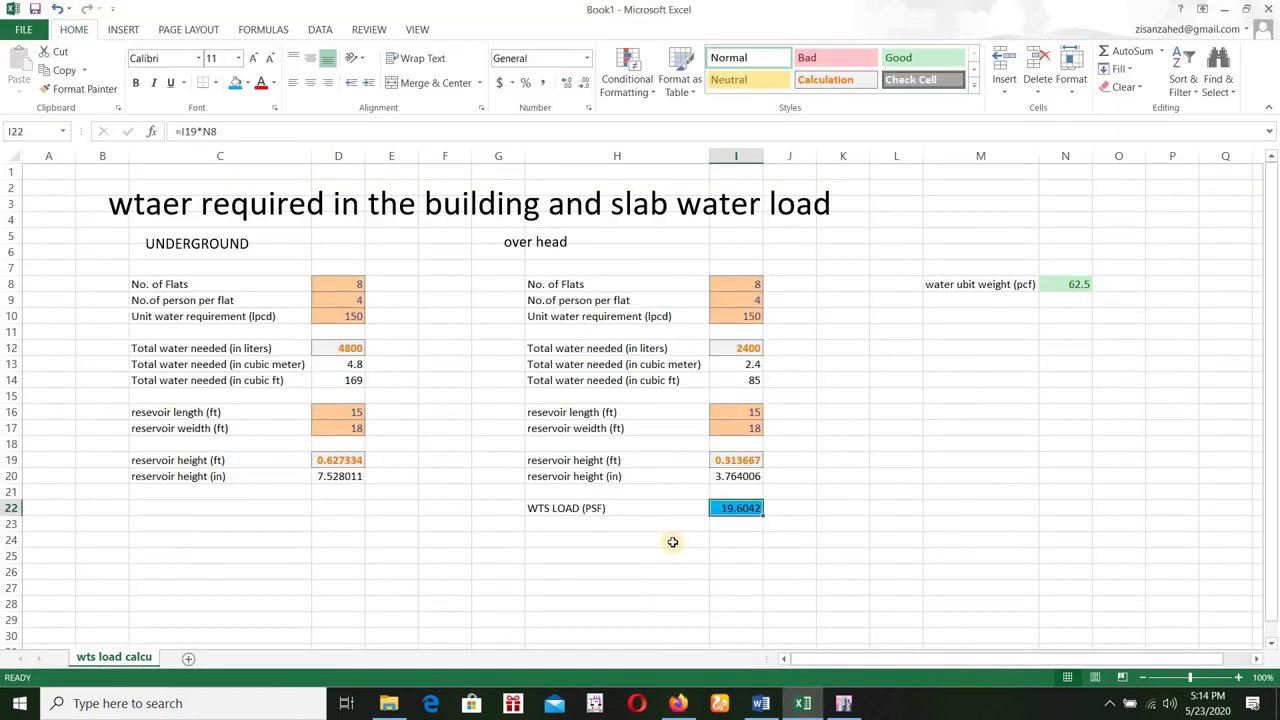
pyautogui.click(906, 505)
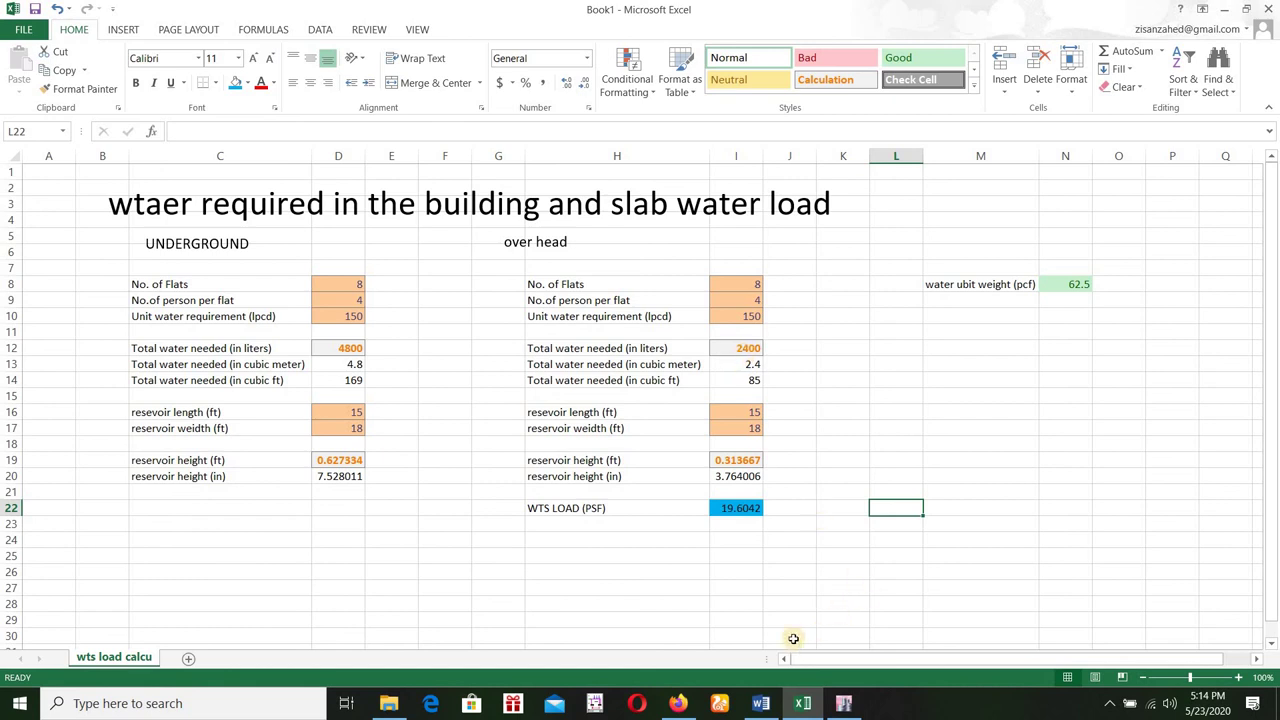
pyautogui.click(678, 703)
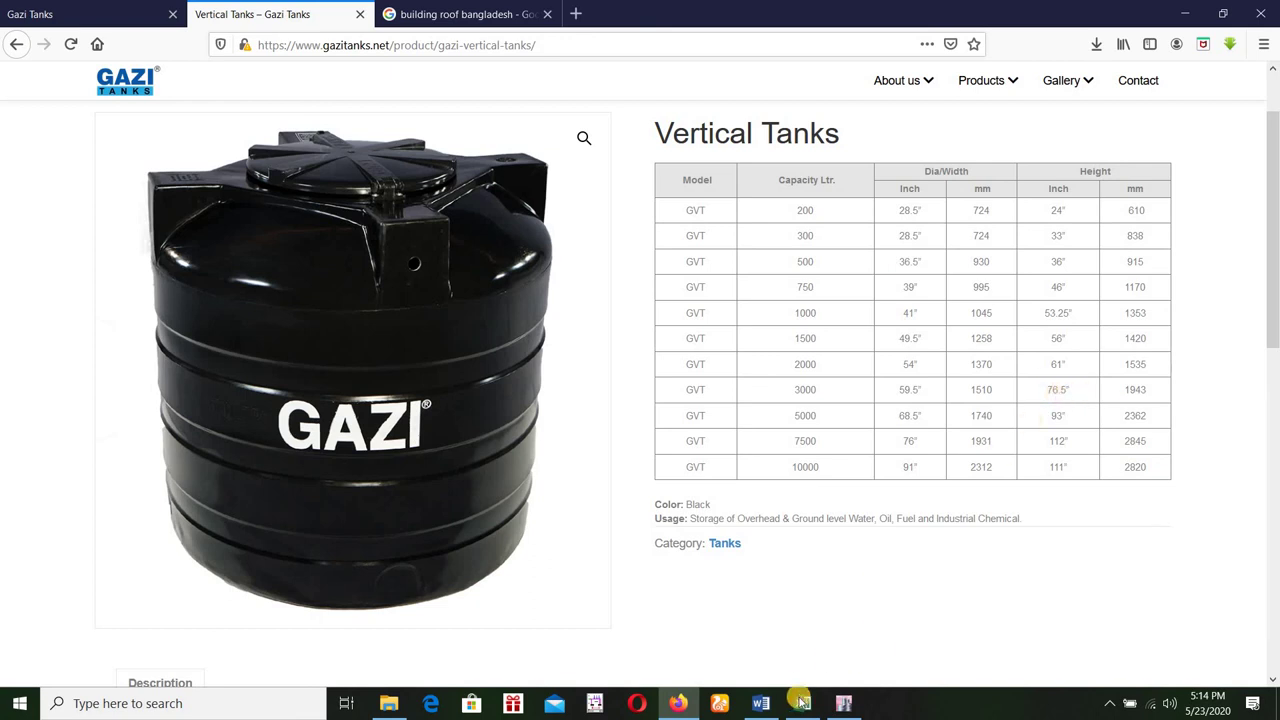
pyautogui.hotkey('alt', 'Tab')
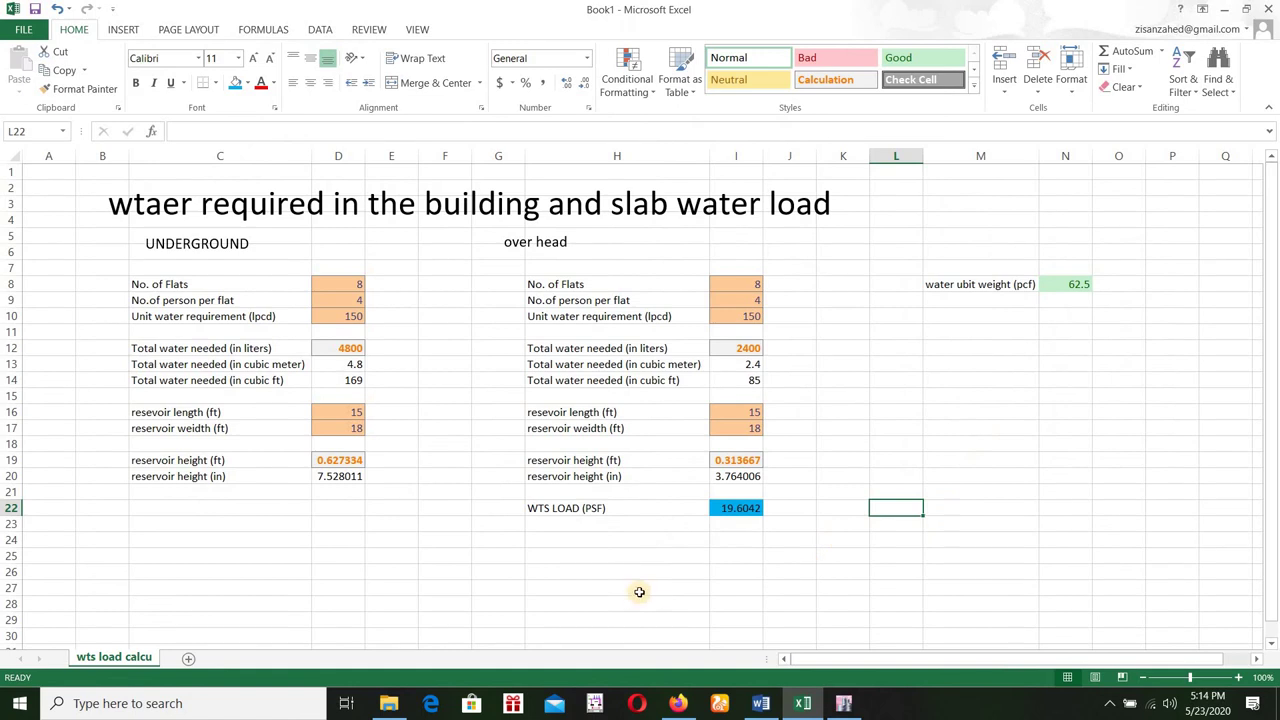
# Step: Insert a text box reading "GAZI TANK" below the underground calculations and place it in column C around rows 28-29
pyautogui.scroll(-7, 632, 572)
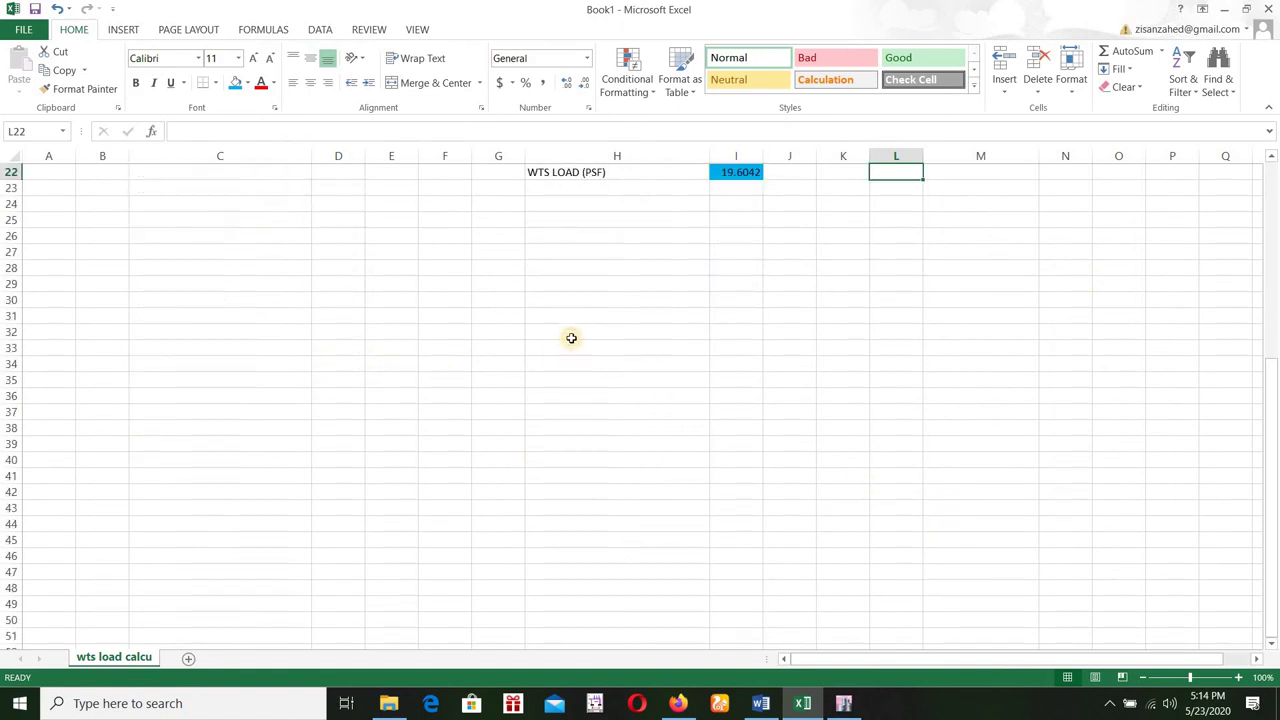
pyautogui.scroll(2, 540, 366)
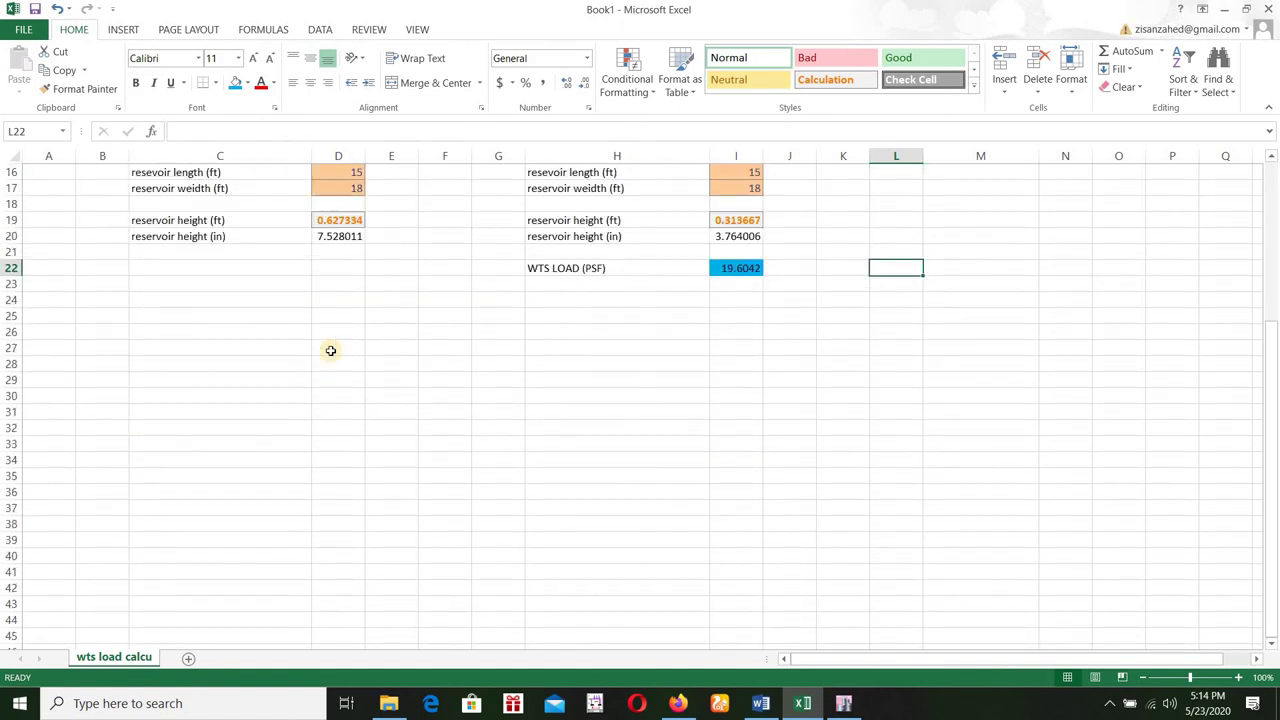
pyautogui.click(257, 396)
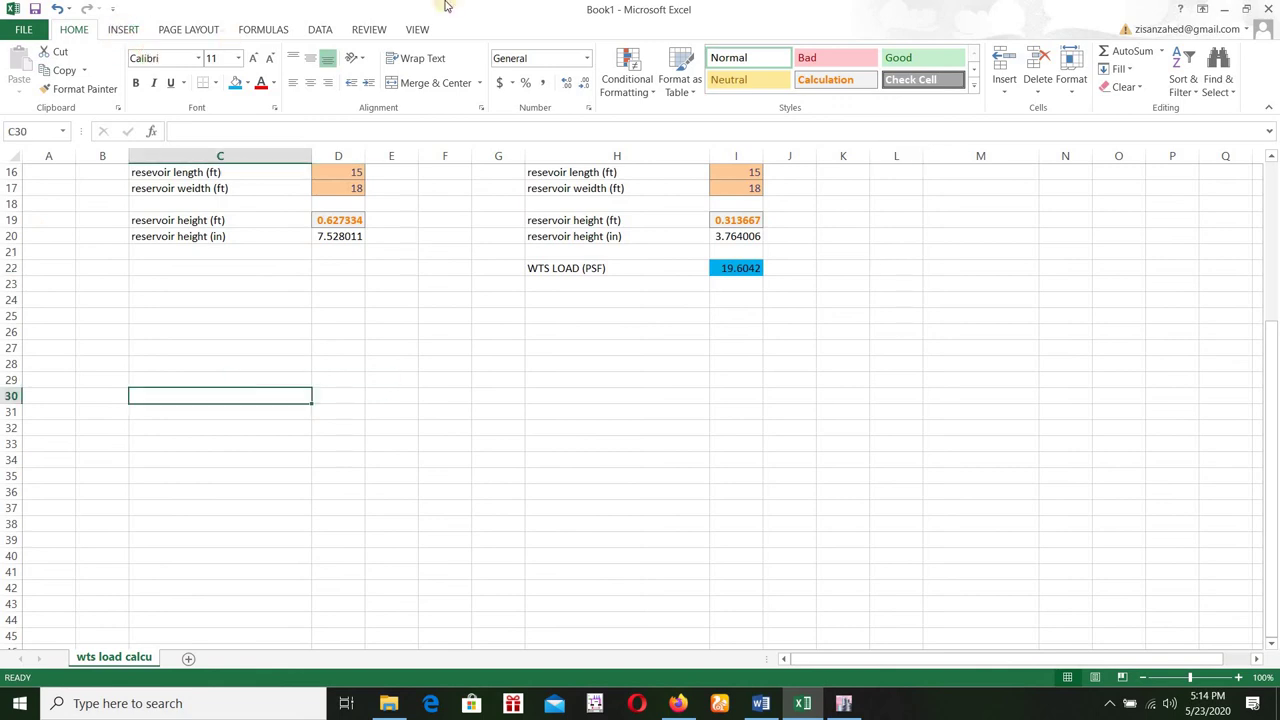
pyautogui.click(123, 29)
pyautogui.click(917, 75)
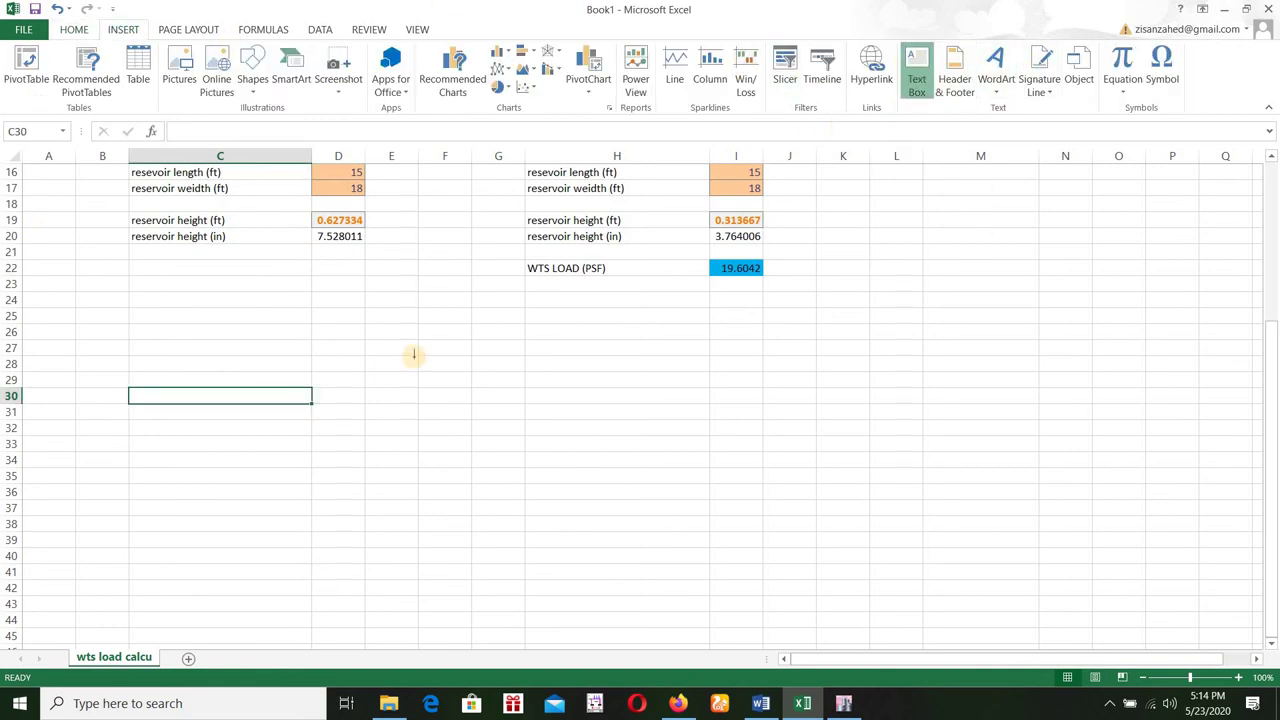
pyautogui.click(261, 375)
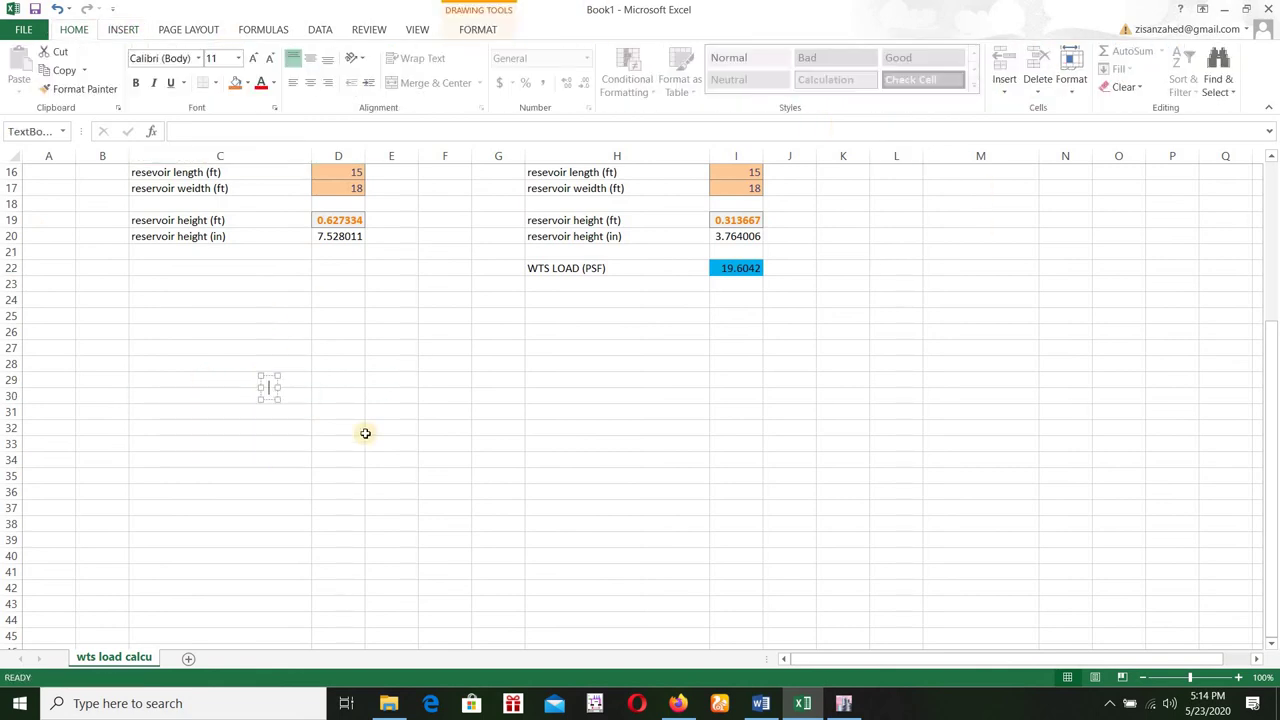
pyautogui.write('GAZI TANK')
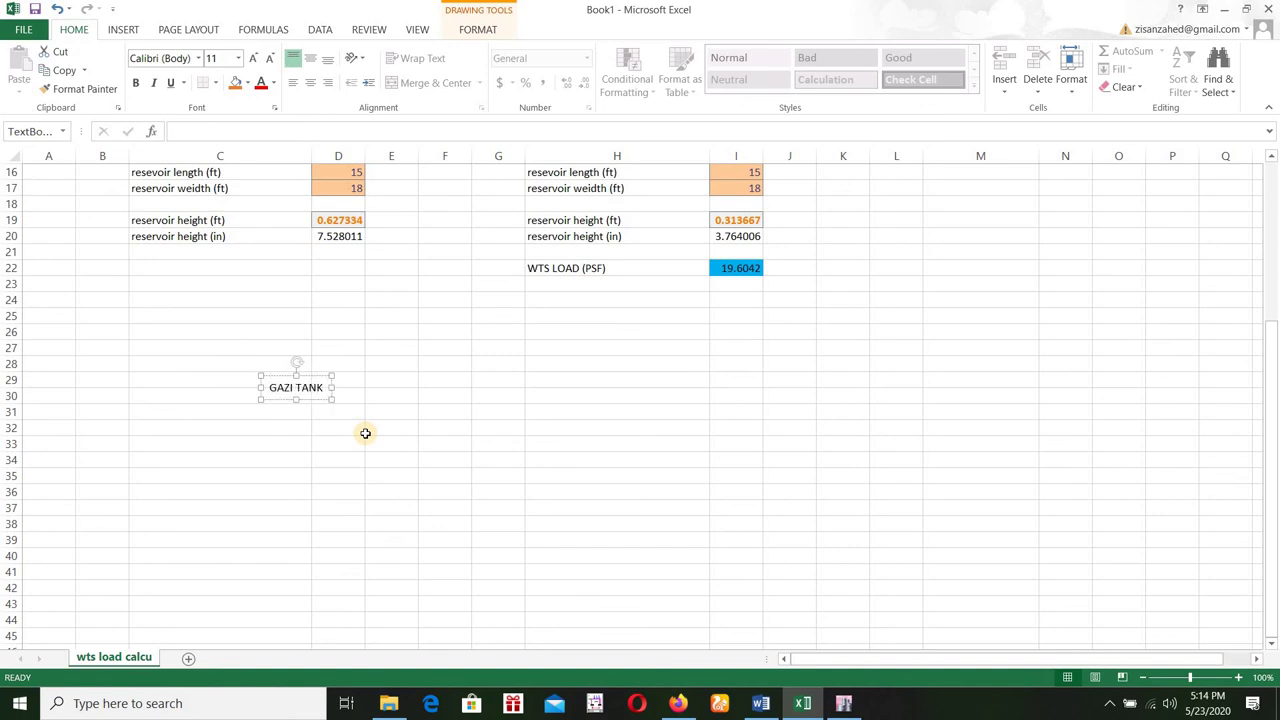
pyautogui.click(367, 433)
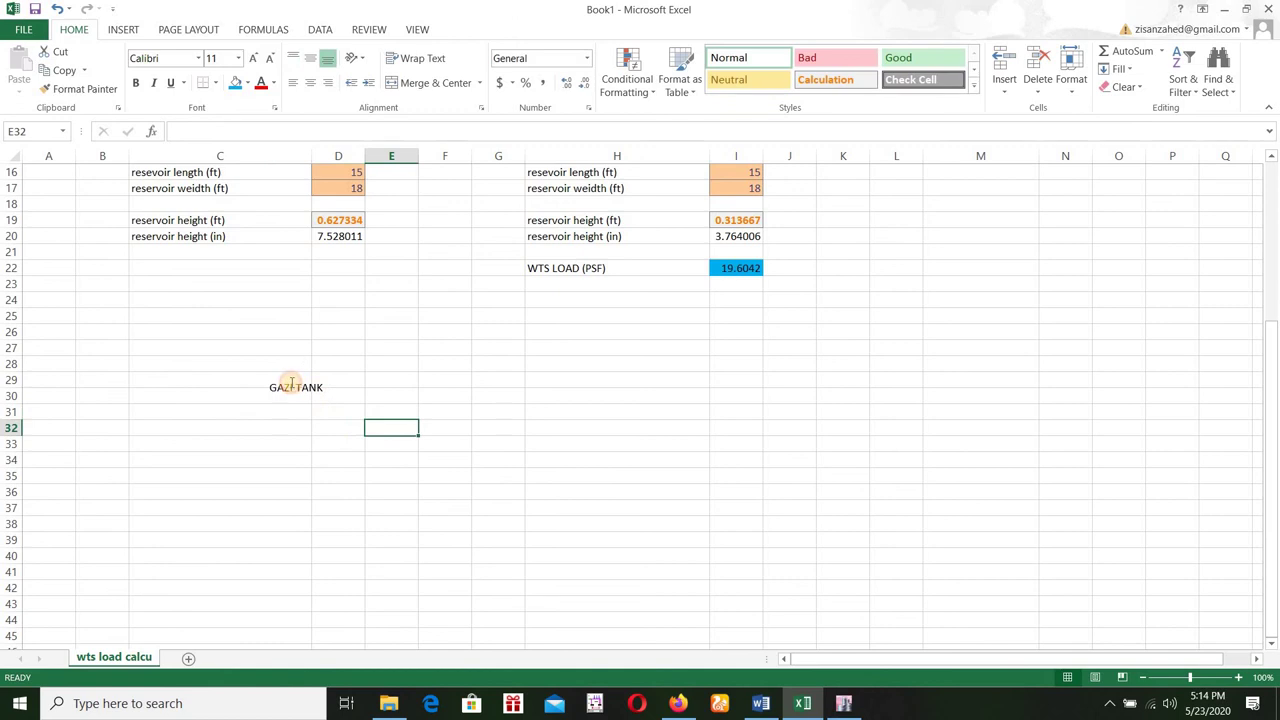
pyautogui.moveTo(291, 383); pyautogui.dragTo(249, 374)
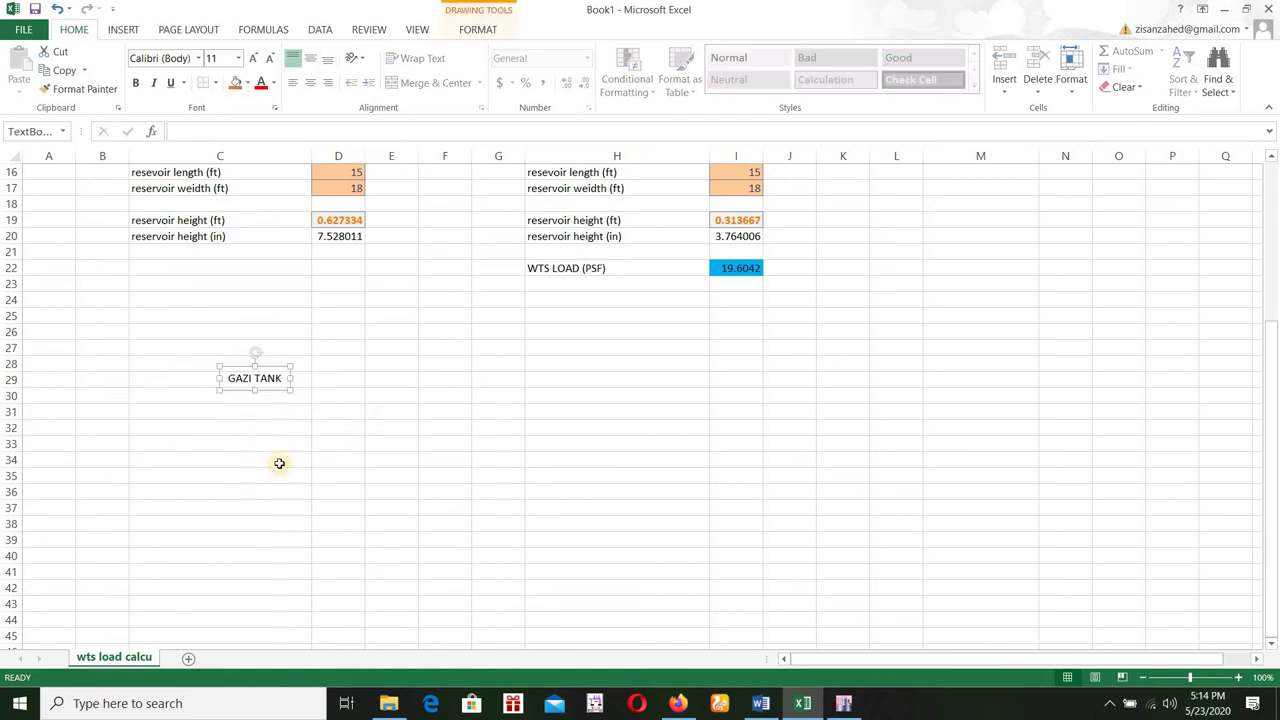
# Step: Enter the label "CAPACITY(LITERS)" in C31 and the value 3000 in D31 beneath the GAZI TANK heading
pyautogui.click(246, 410)
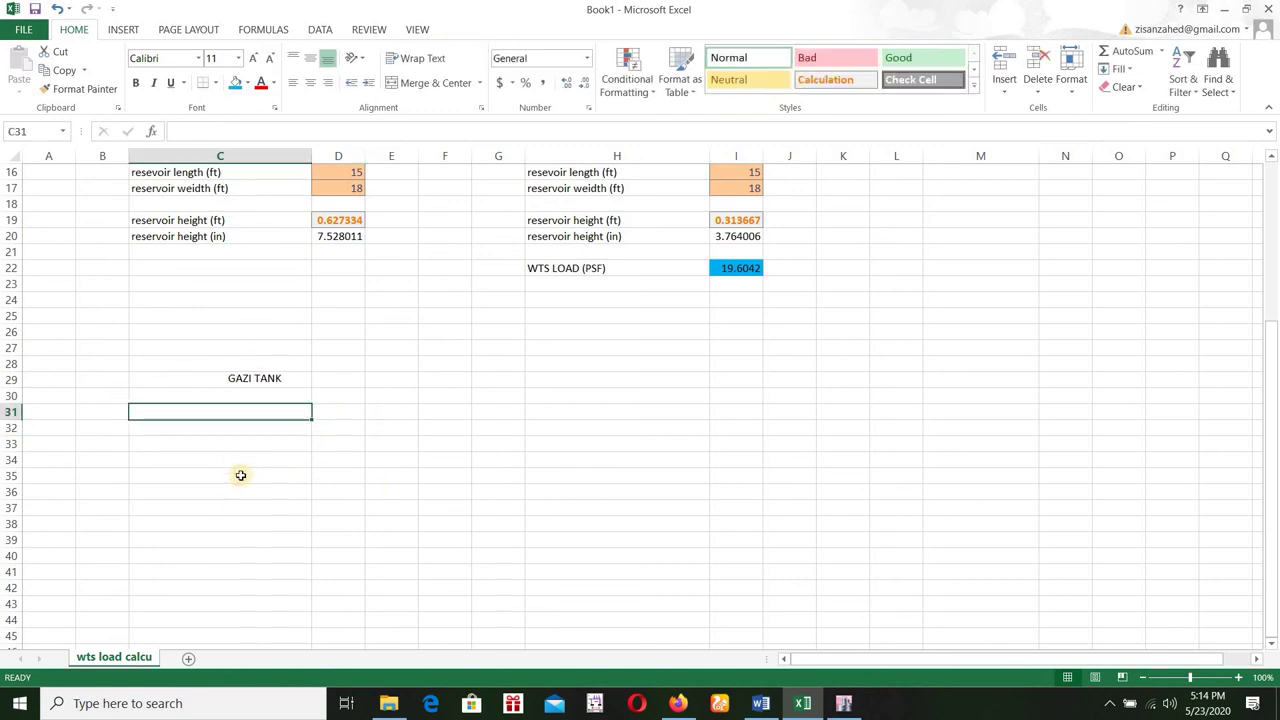
pyautogui.write('CAPACITY(LITERS')
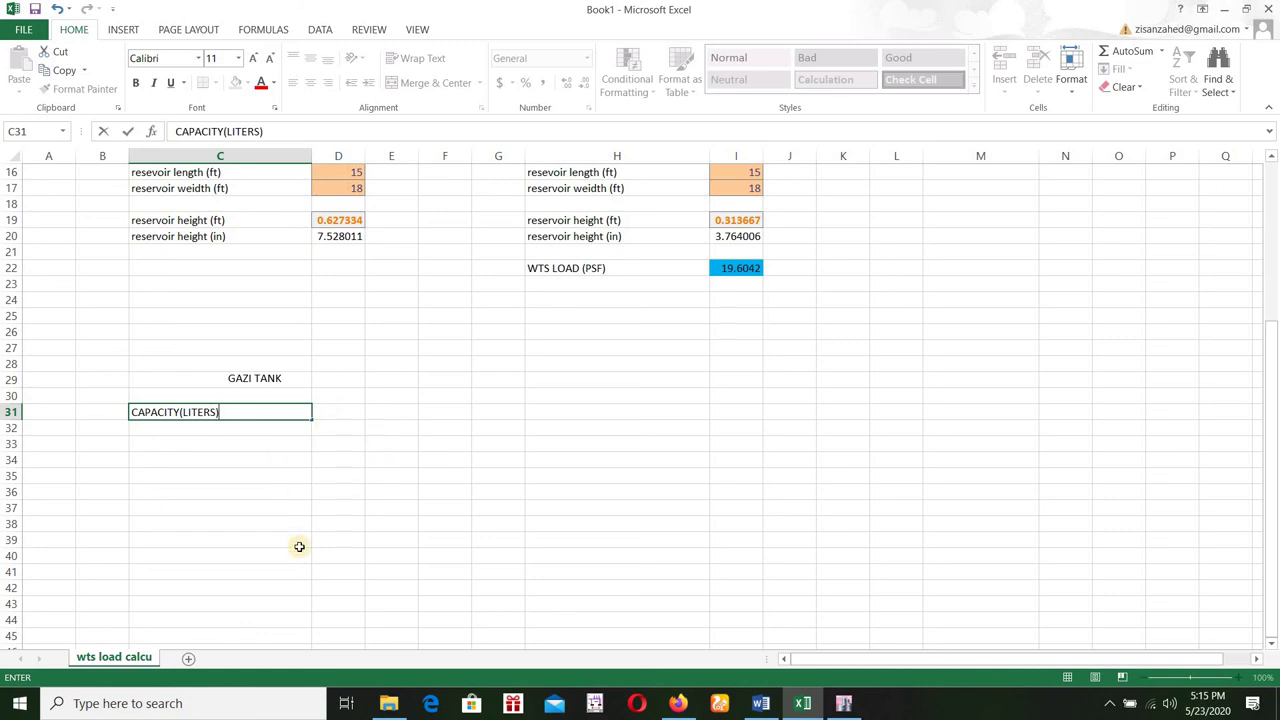
pyautogui.press('Tab')
pyautogui.write('3000')
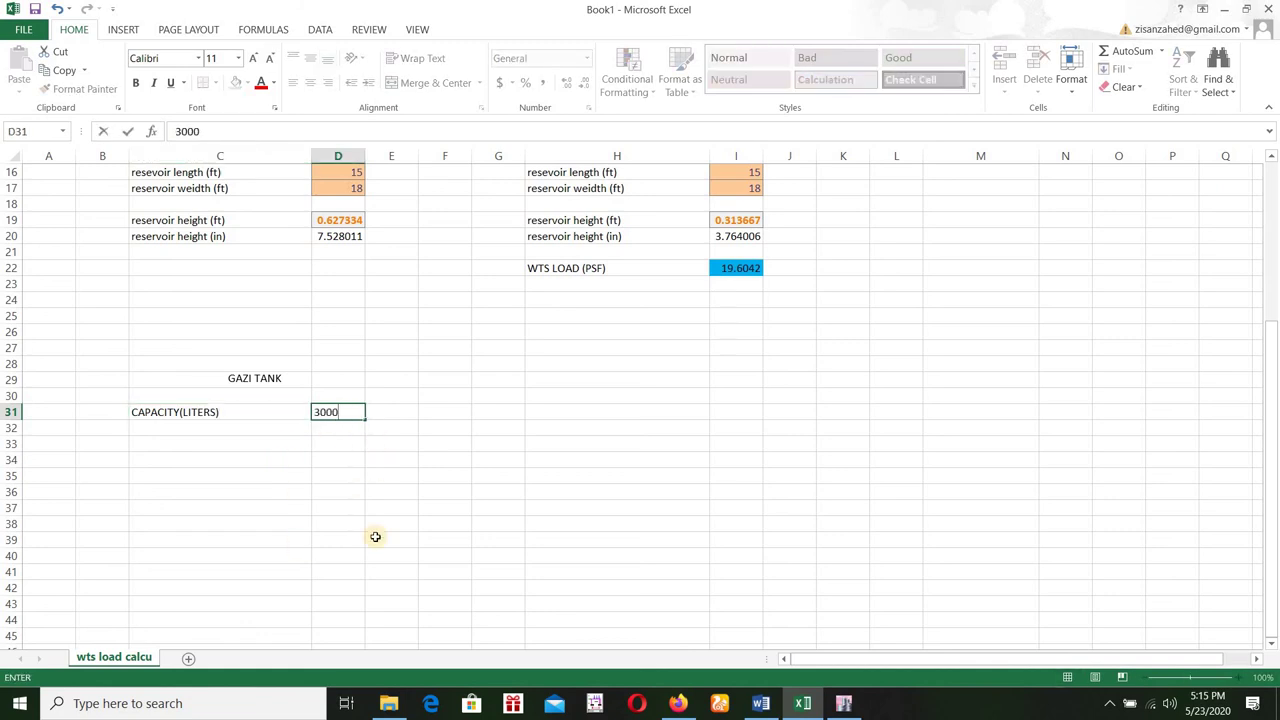
pyautogui.click(375, 537)
# Step: Apply the orange Input cell style to the tank capacity in D31 and select C32 below its label
pyautogui.click(351, 409)
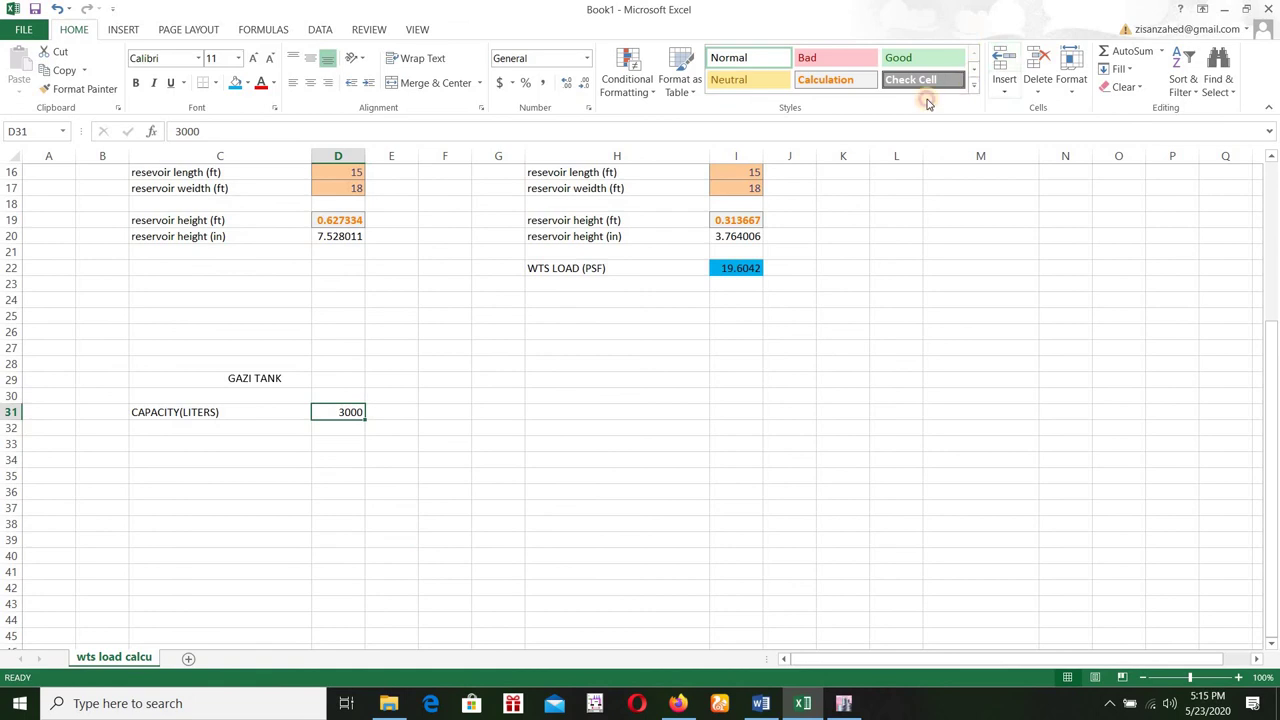
pyautogui.scroll(-1, 859, 81)
pyautogui.click(843, 80)
pyautogui.click(498, 476)
pyautogui.click(220, 428)
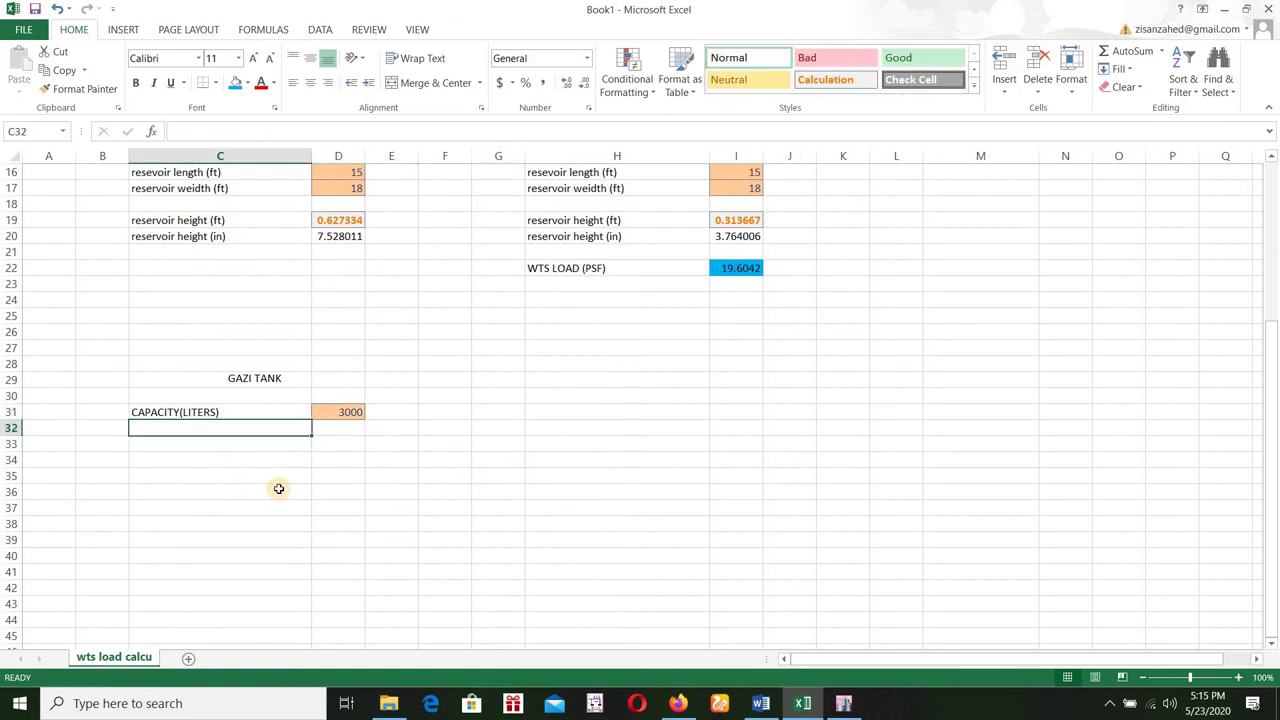
# Step: Enter the labels "HEIGHT (IN)" in C32 and "HEIGHT(FT)" in C33 beneath the tank capacity label
pyautogui.write('HEIGHT (IN')
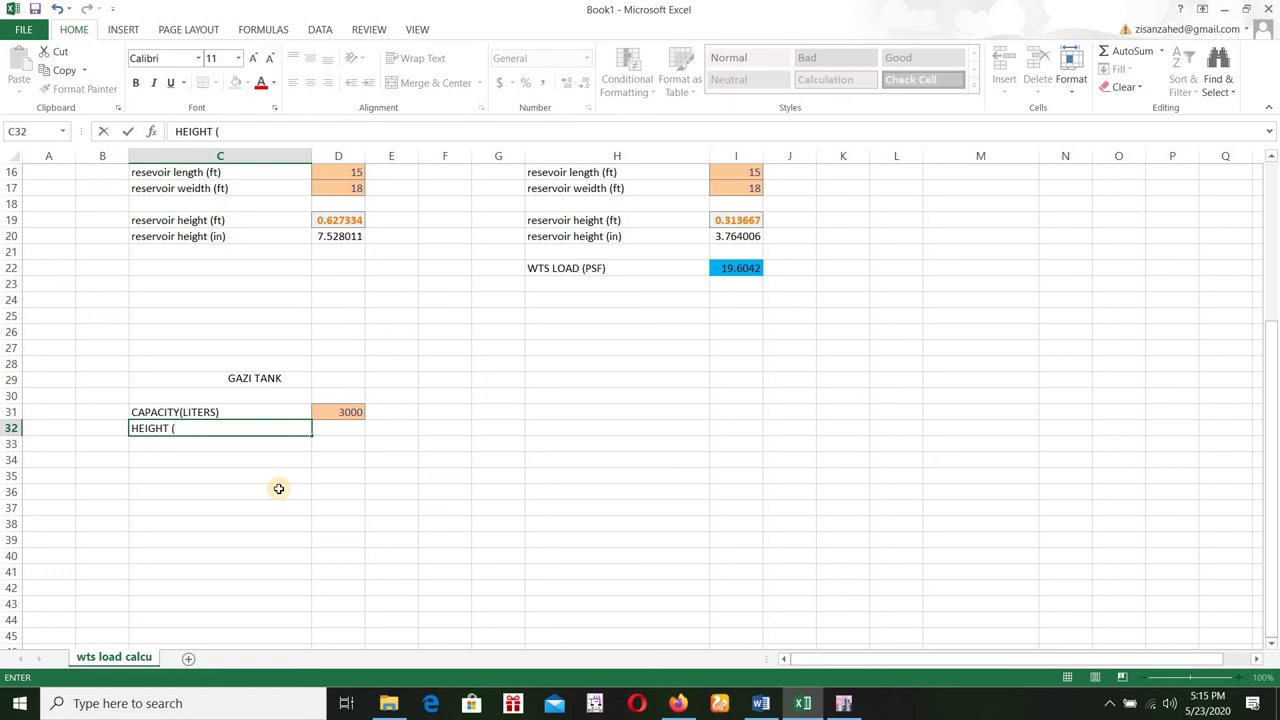
pyautogui.click(190, 449)
pyautogui.write('H')
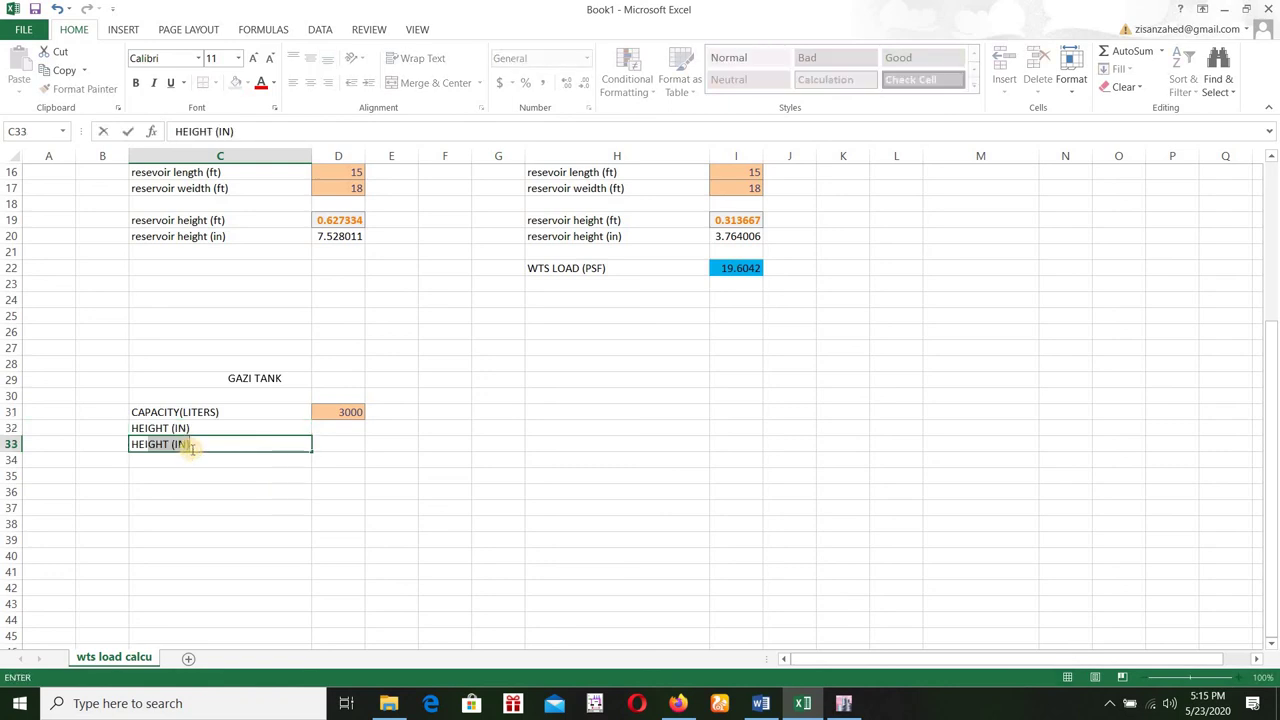
pyautogui.write('EIGHT(')
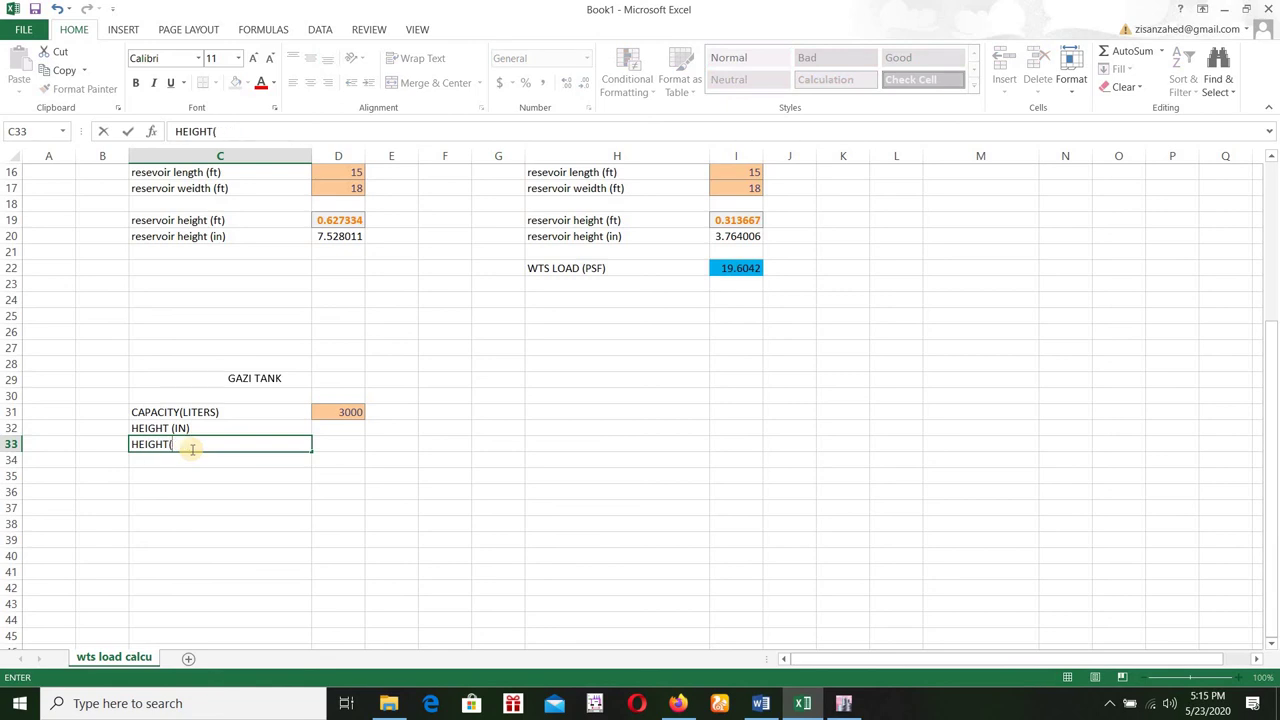
pyautogui.write('FT)')
pyautogui.click(194, 489)
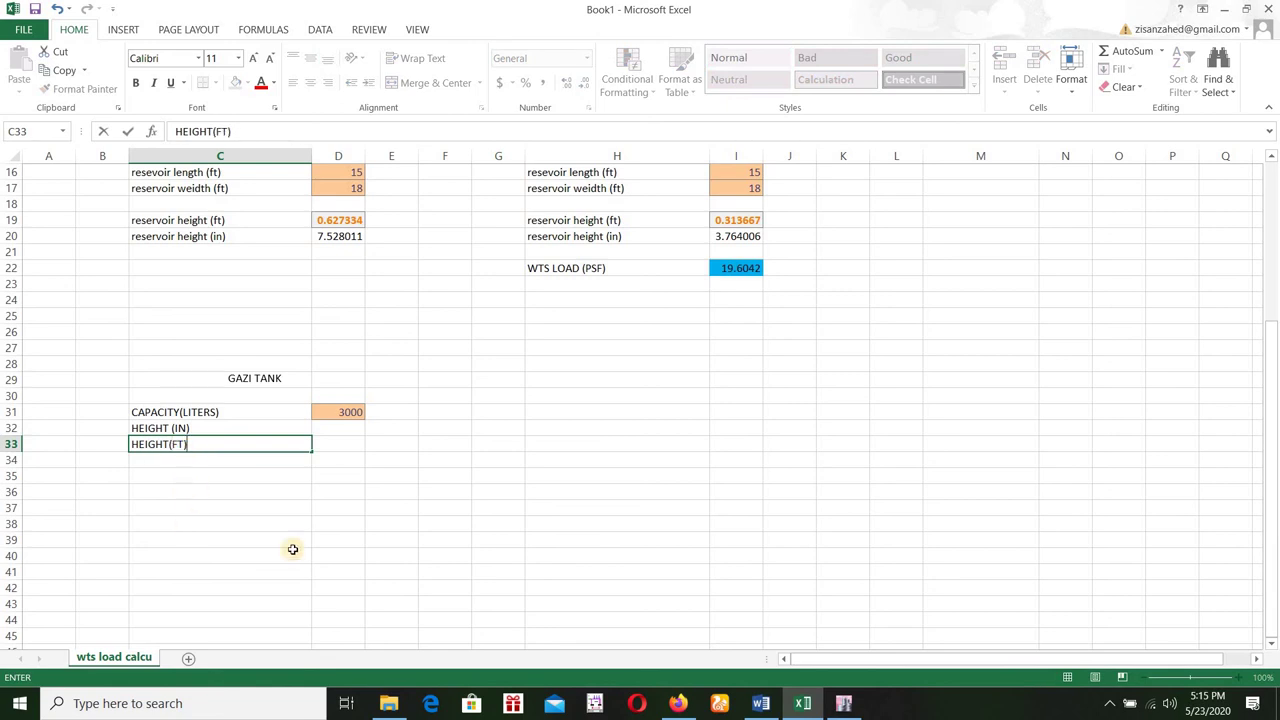
# Step: Look up the 3000-liter vertical tank's height in Firefox and enter 76.5 in D32 of the Excel sheet
pyautogui.click(347, 427)
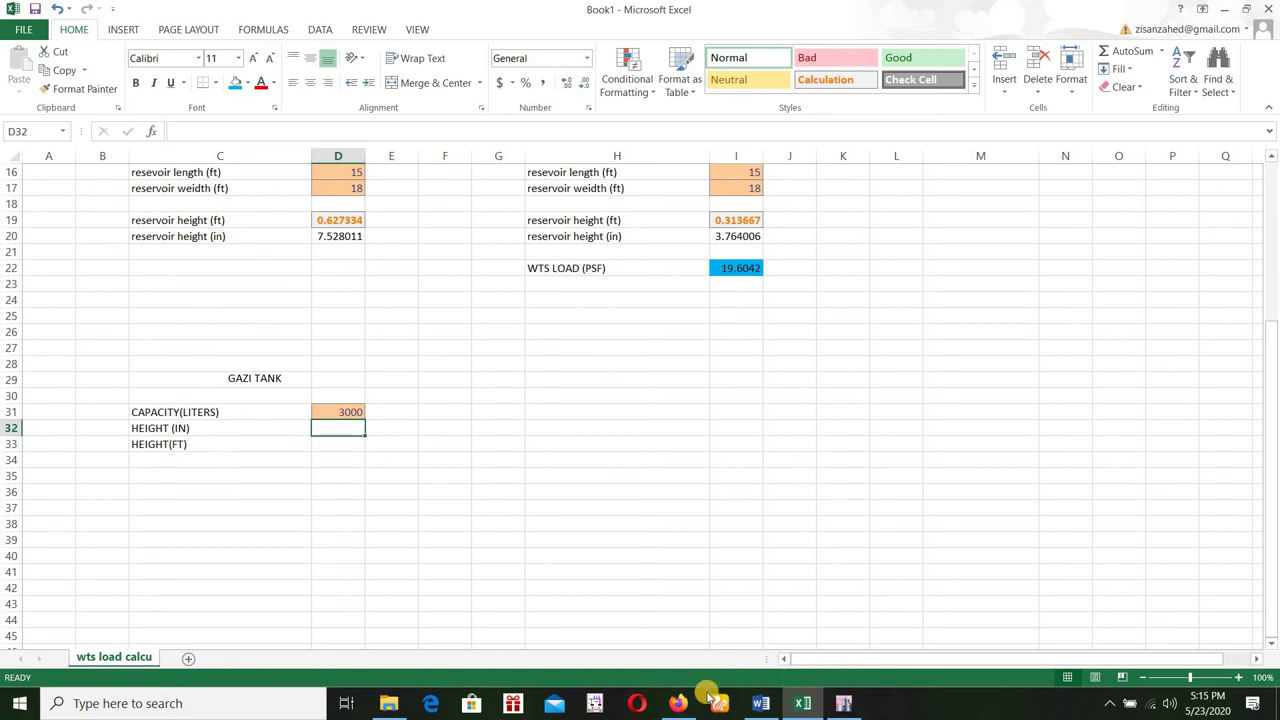
pyautogui.click(678, 703)
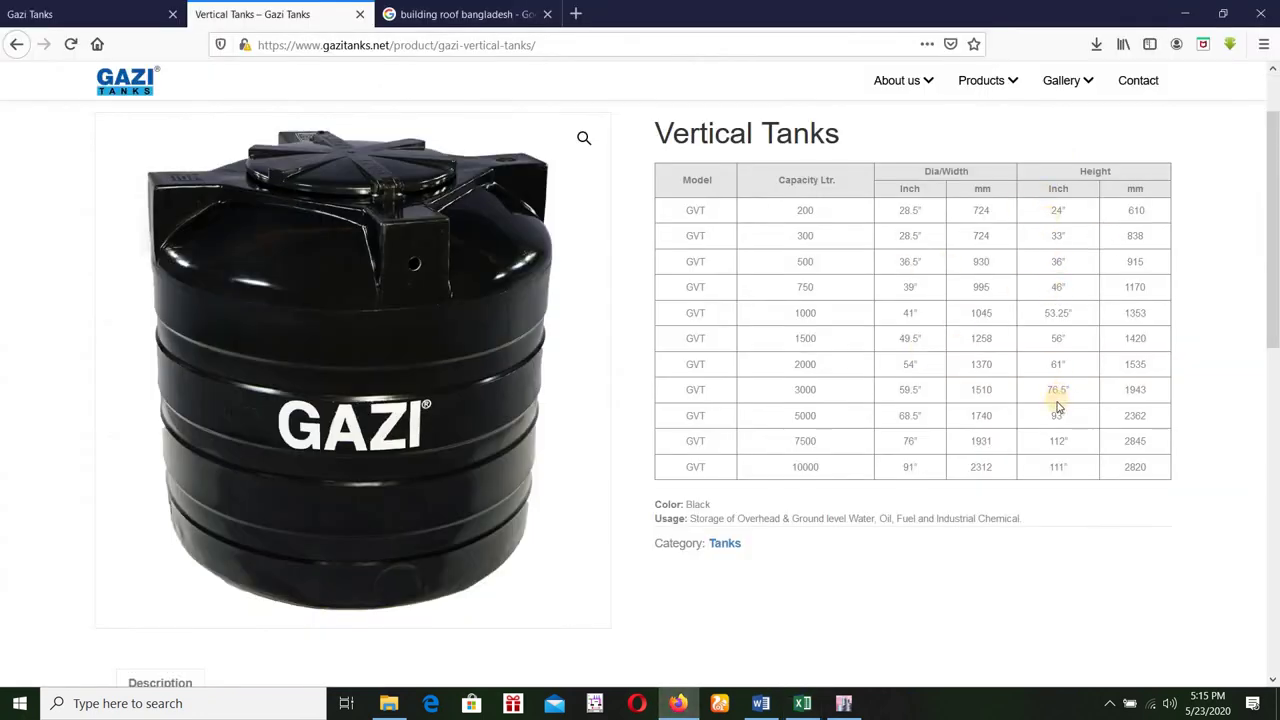
pyautogui.click(802, 703)
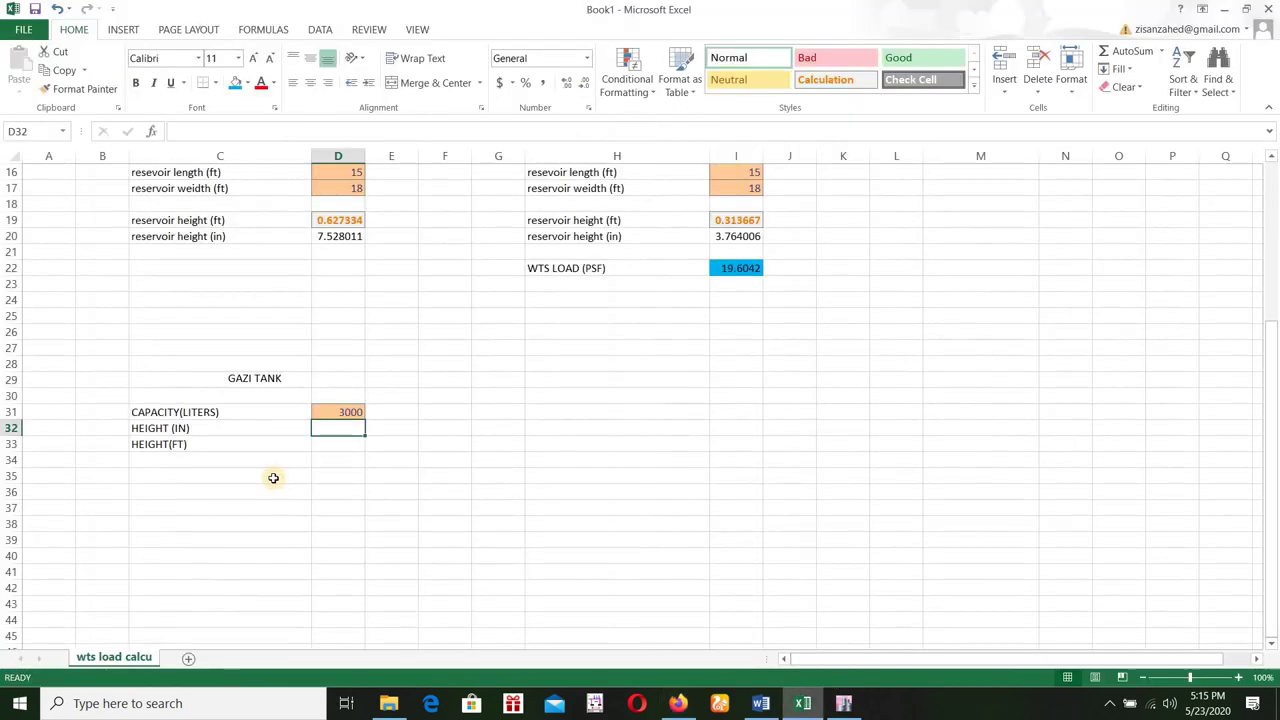
pyautogui.write('76.')
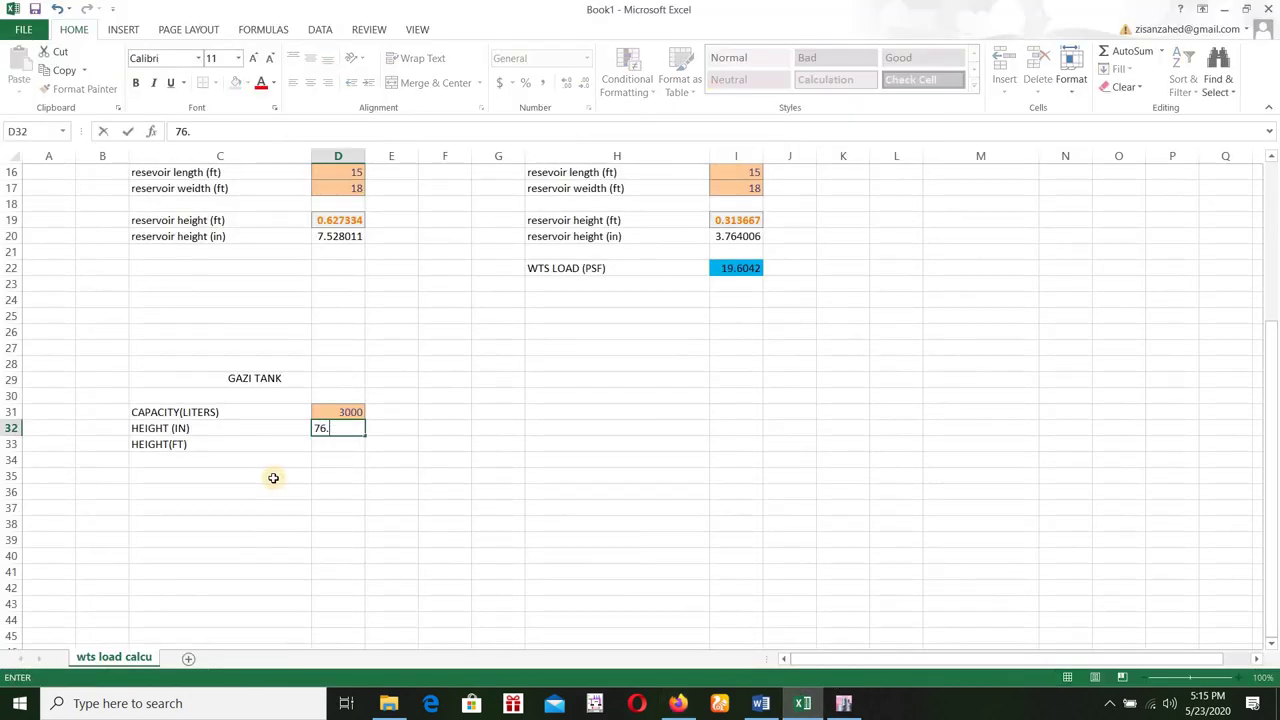
pyautogui.write('5')
pyautogui.press('Return')
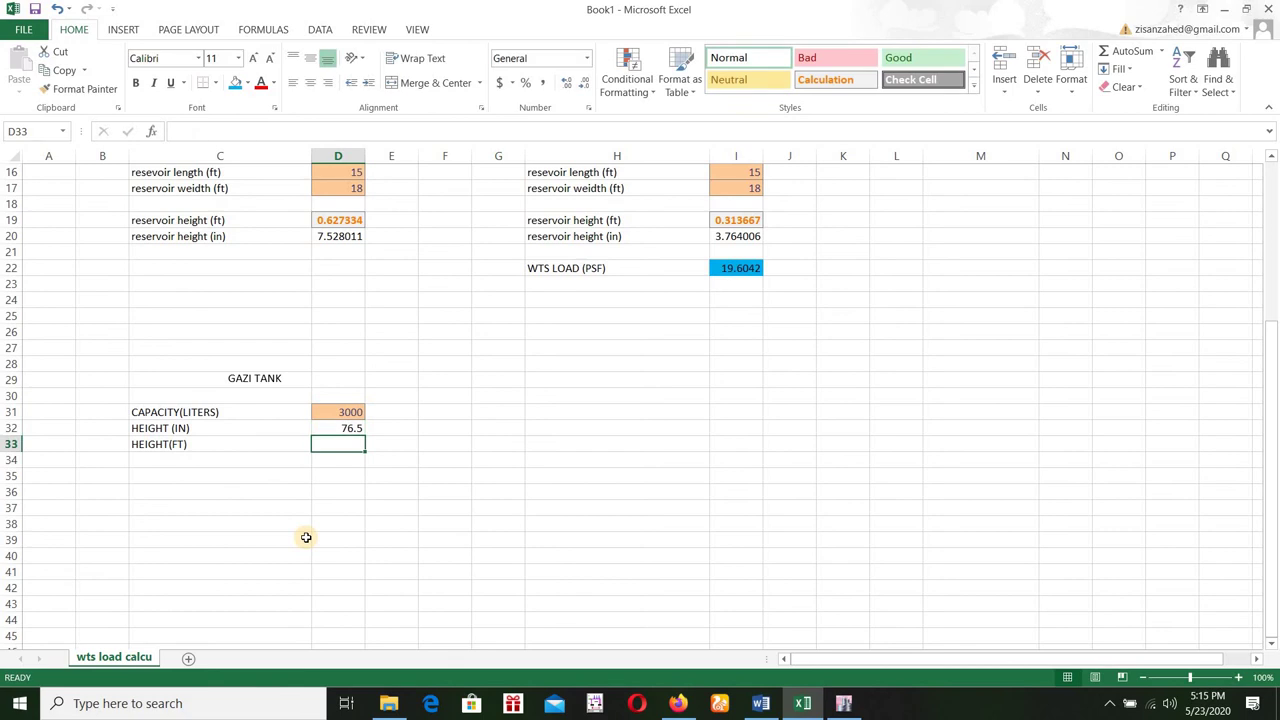
# Step: Convert the tank height to feet in D33 with =76.5/12 and apply the Number format with two decimals
pyautogui.write('=')
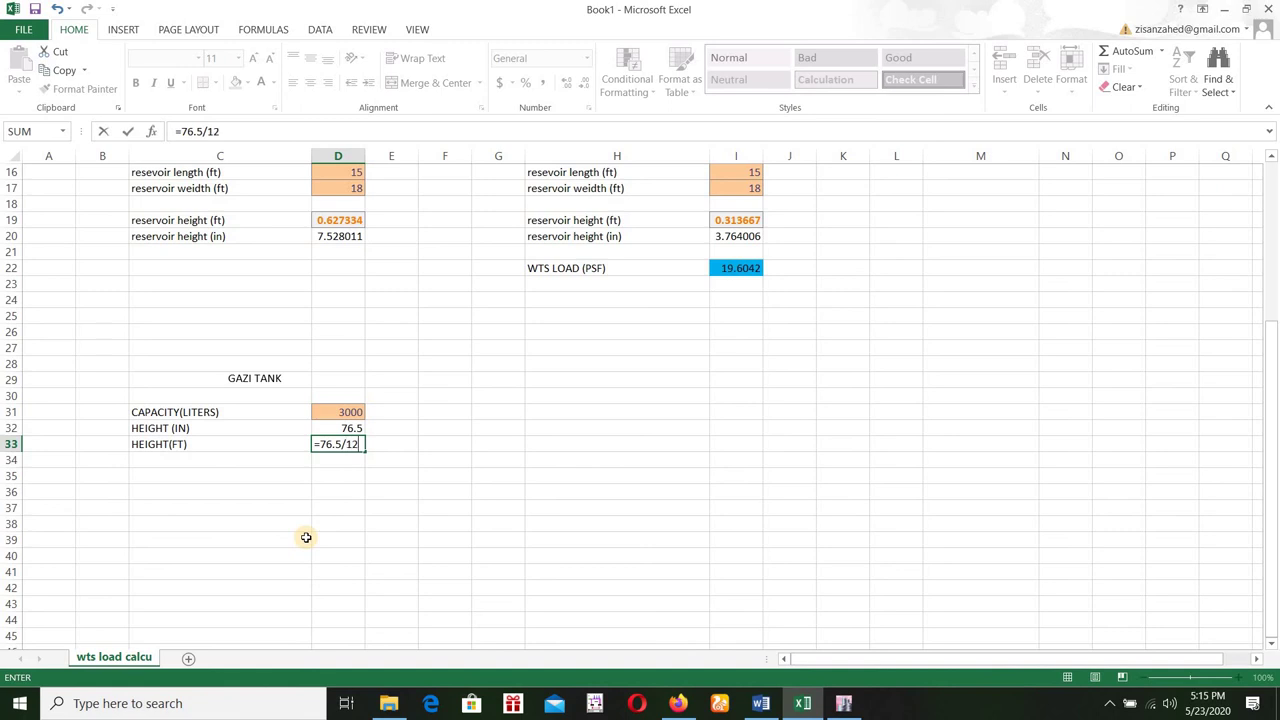
pyautogui.write('76.5/12')
pyautogui.press('Return')
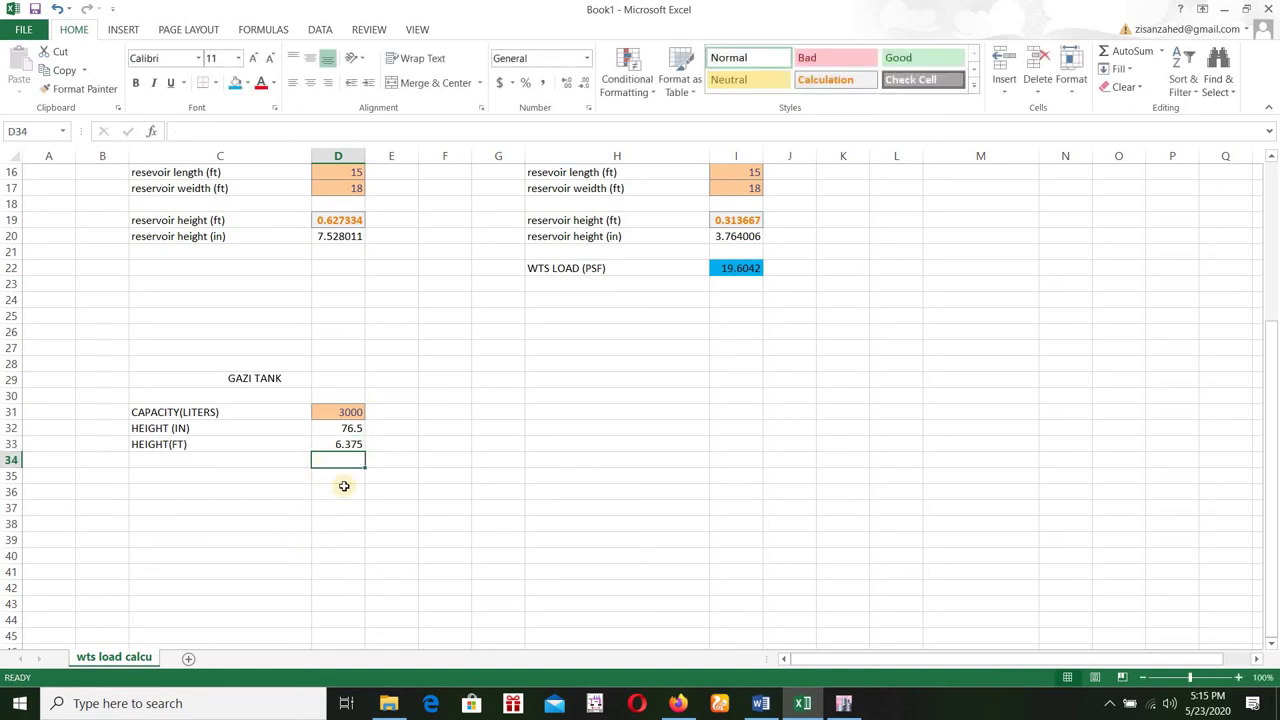
pyautogui.press('Up')
pyautogui.press('Up')
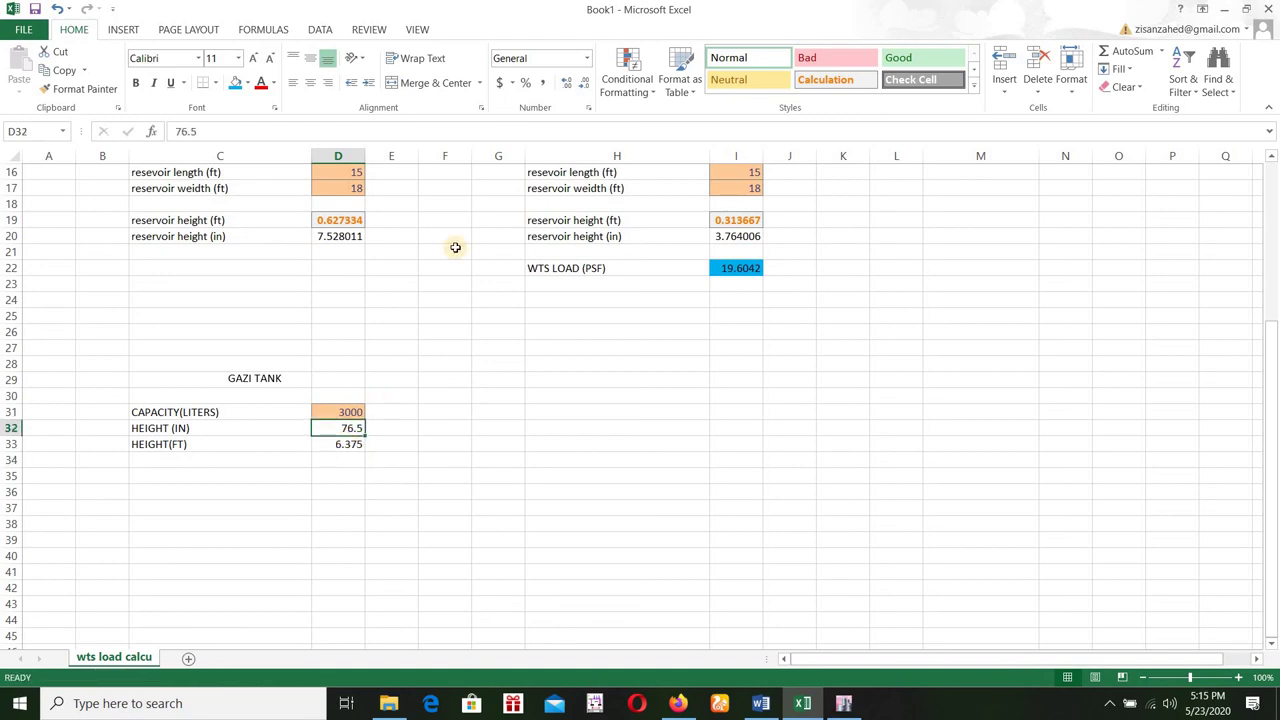
pyautogui.press('Down')
pyautogui.click(585, 86)
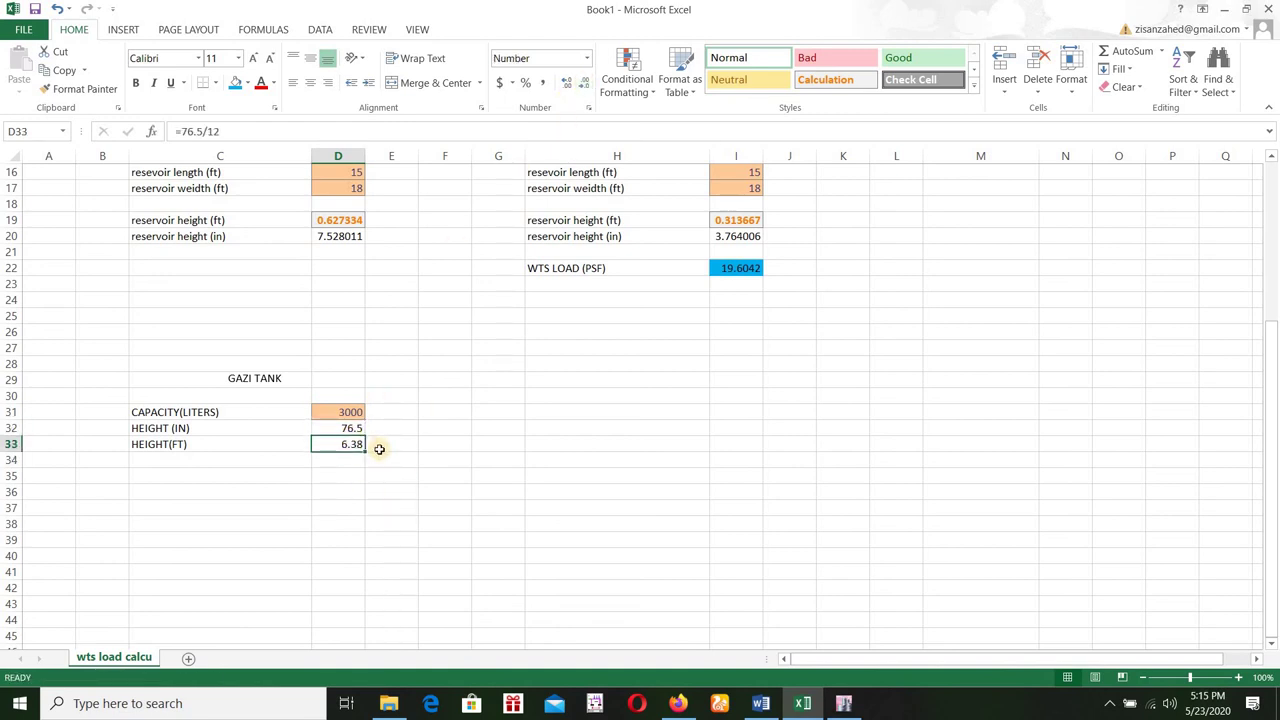
pyautogui.press('Right')
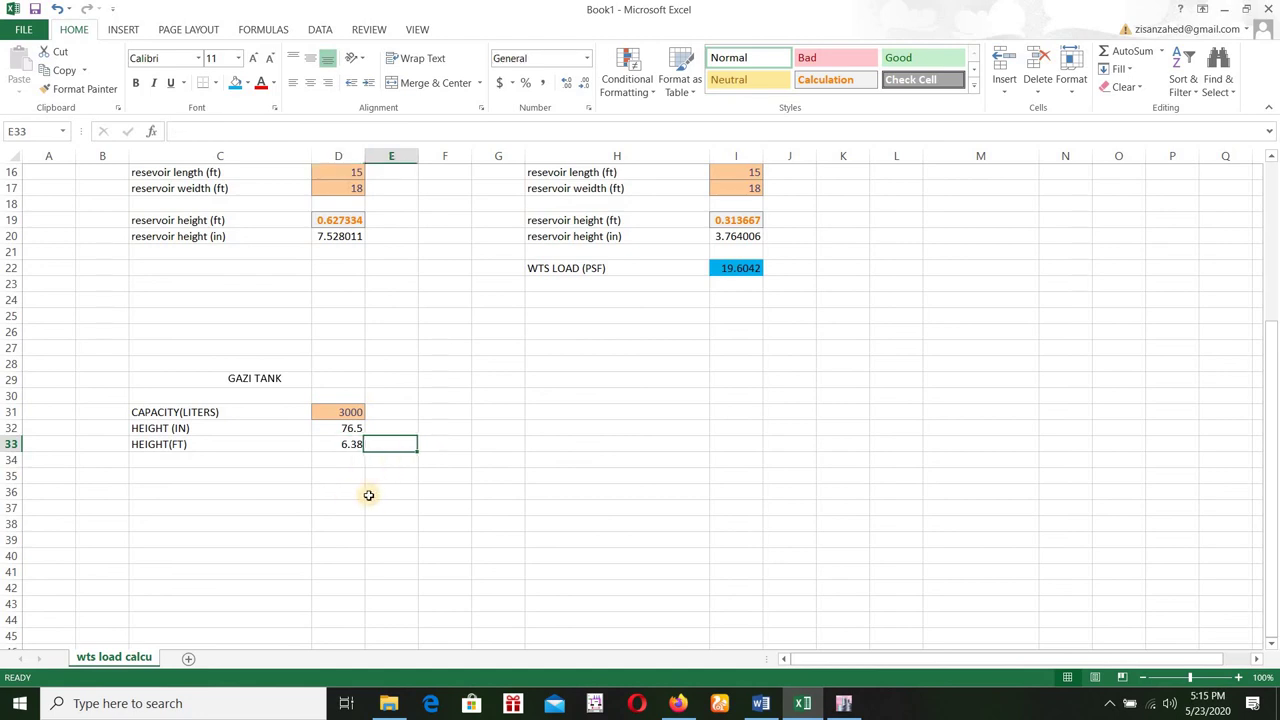
# Step: Apply the orange Input cell style to D32 and the Calculation style to D33
pyautogui.click(343, 428)
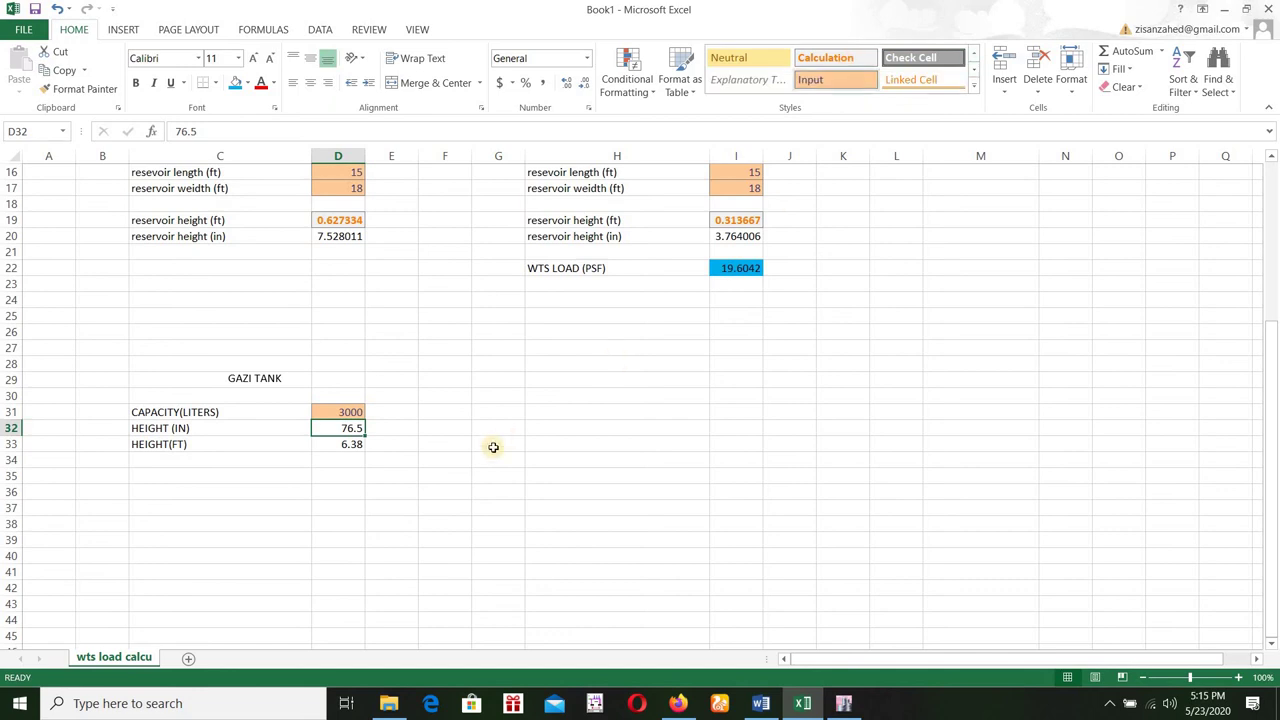
pyautogui.click(340, 443)
pyautogui.click(826, 88)
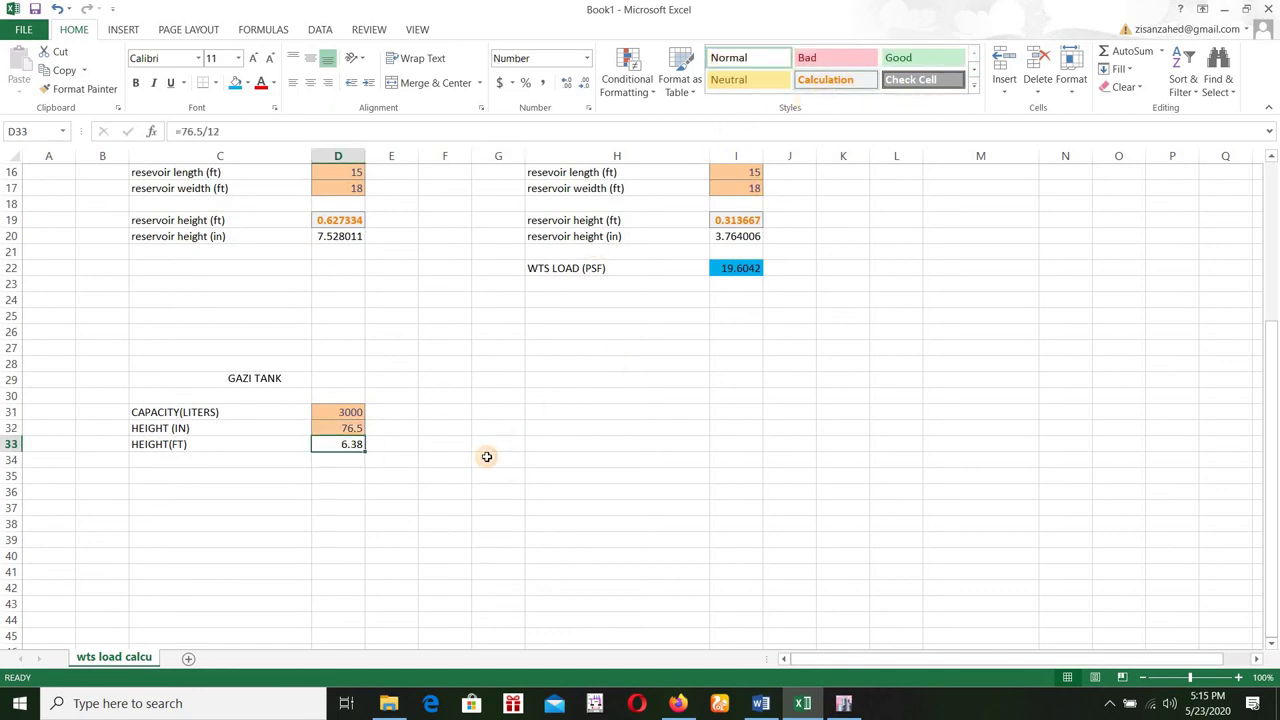
pyautogui.click(487, 456)
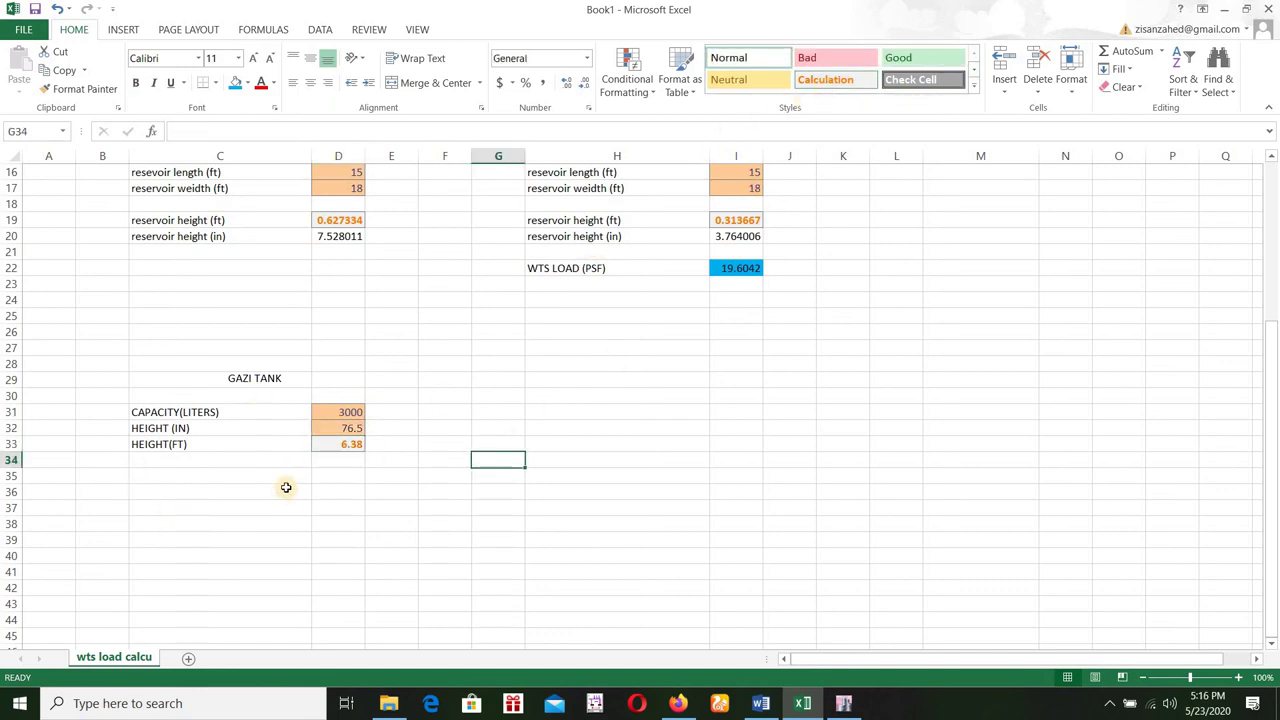
# Step: Enter the label "WTS LOAD (PSF)" in C35 and select D35 beside it
pyautogui.click(146, 475)
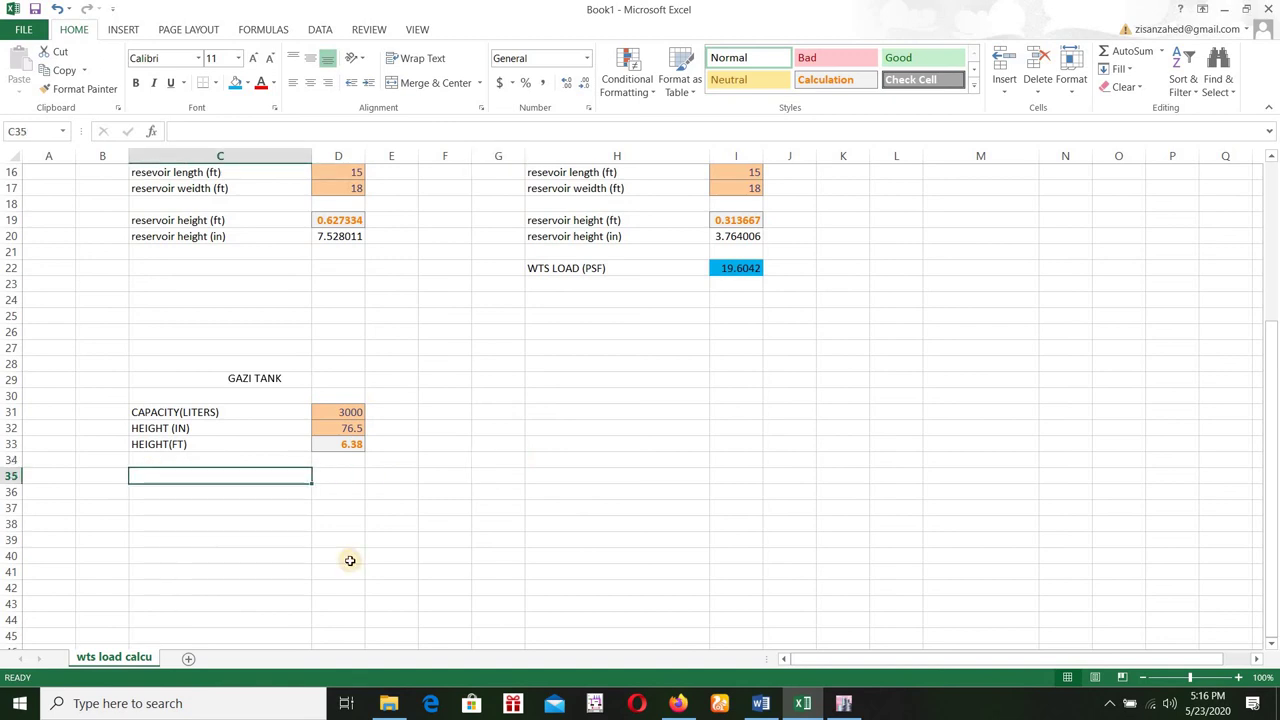
pyautogui.write('WTS LOAD (PSF')
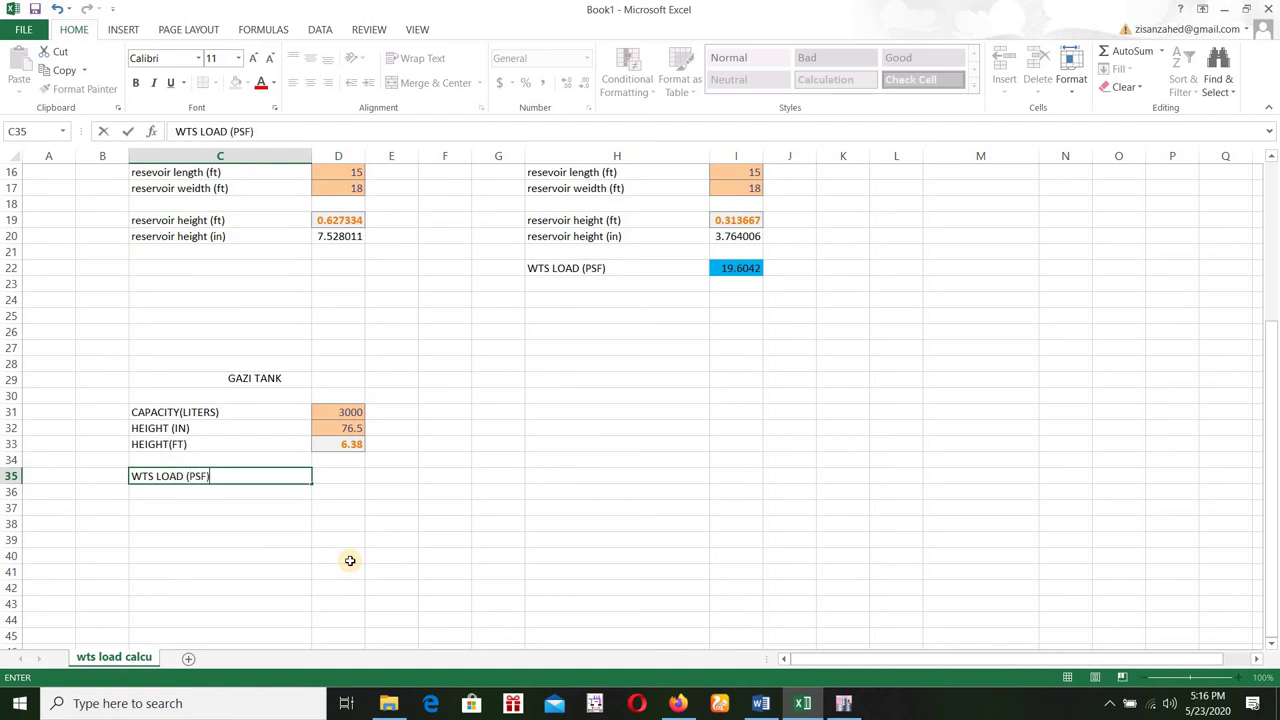
pyautogui.click(329, 477)
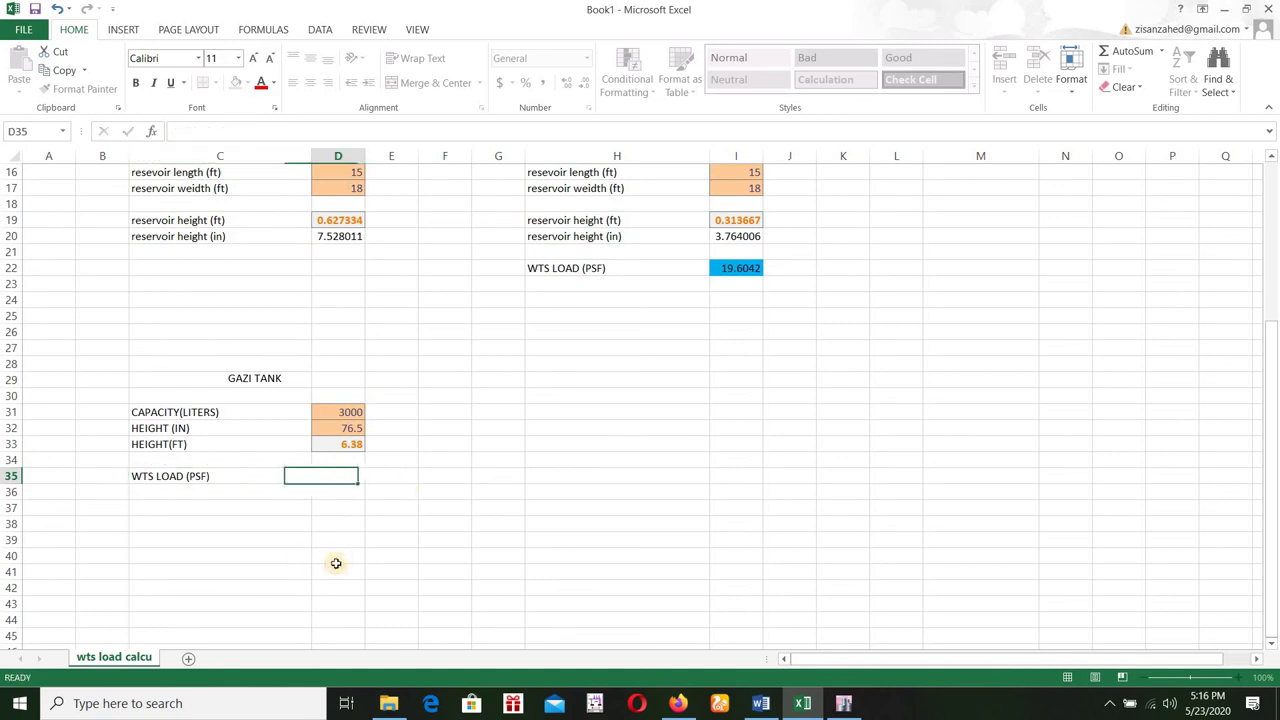
# Step: Calculate the Gazi tank's slab load in D35 with =D33*N8 and fill the cell blue
pyautogui.write('=')
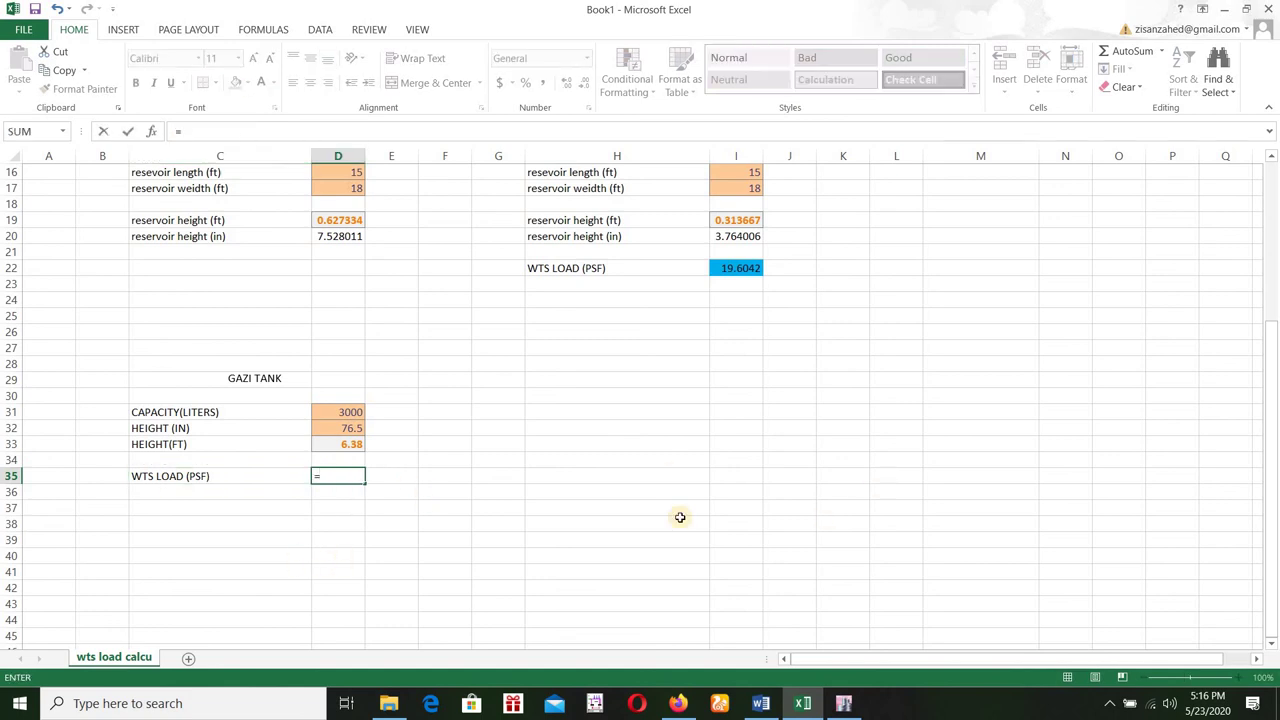
pyautogui.click(341, 443)
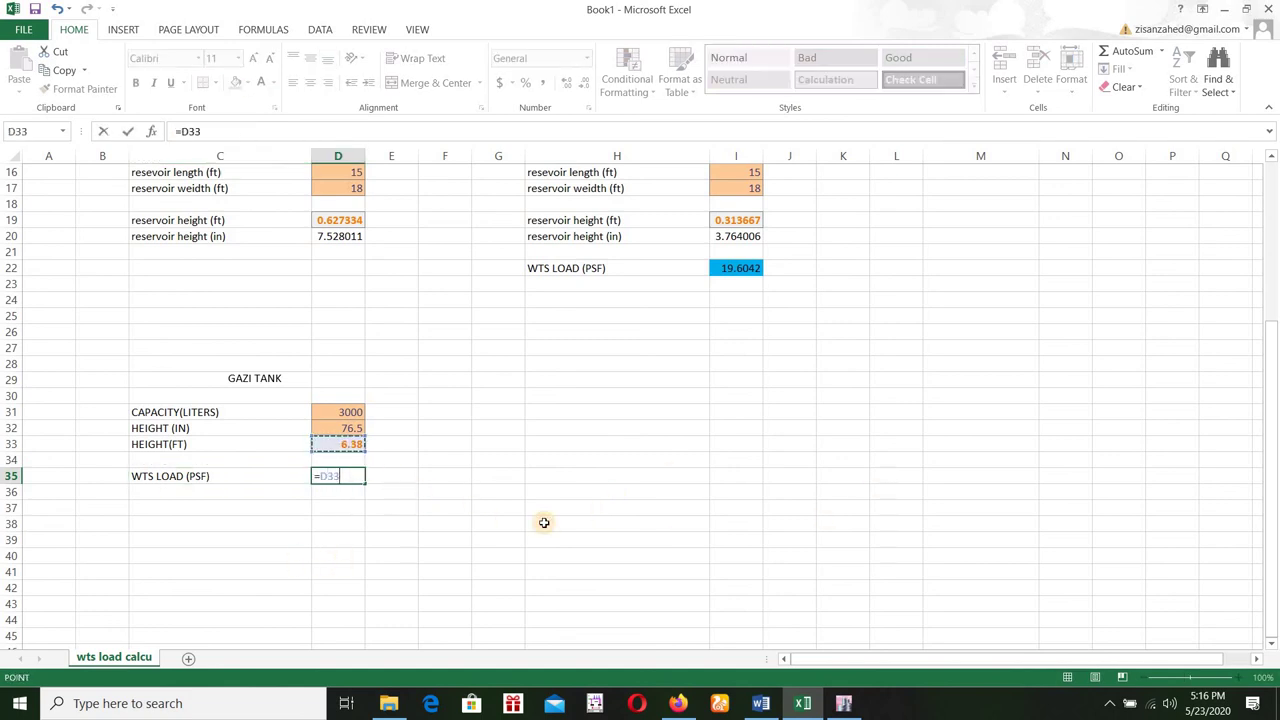
pyautogui.write('*')
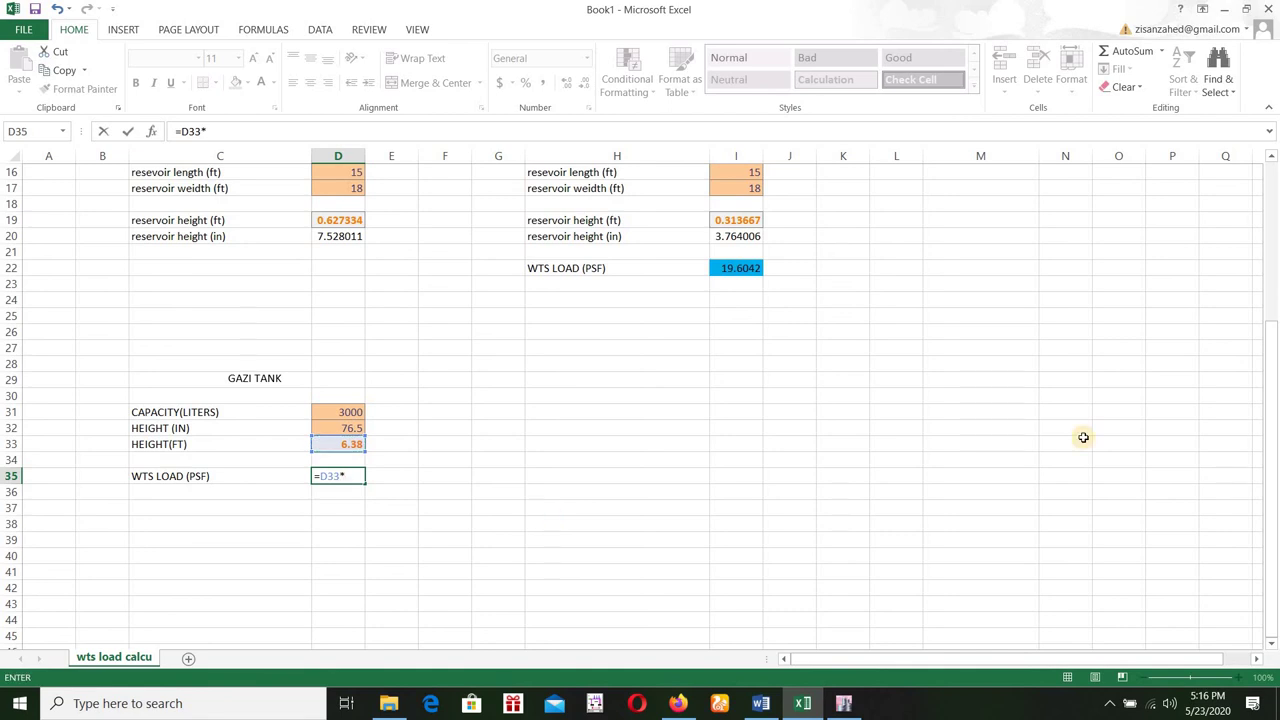
pyautogui.scroll(3, 1083, 437)
pyautogui.write('N8')
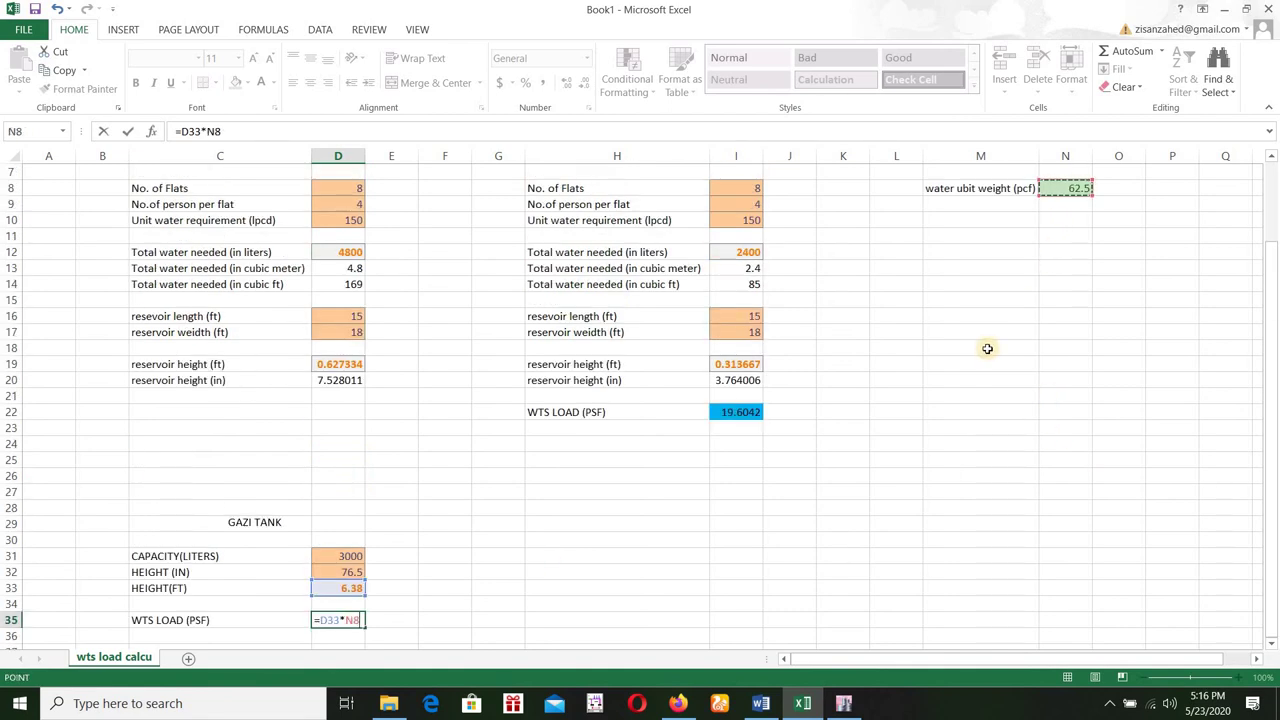
pyautogui.press('Return')
pyautogui.scroll(-3, 986, 349)
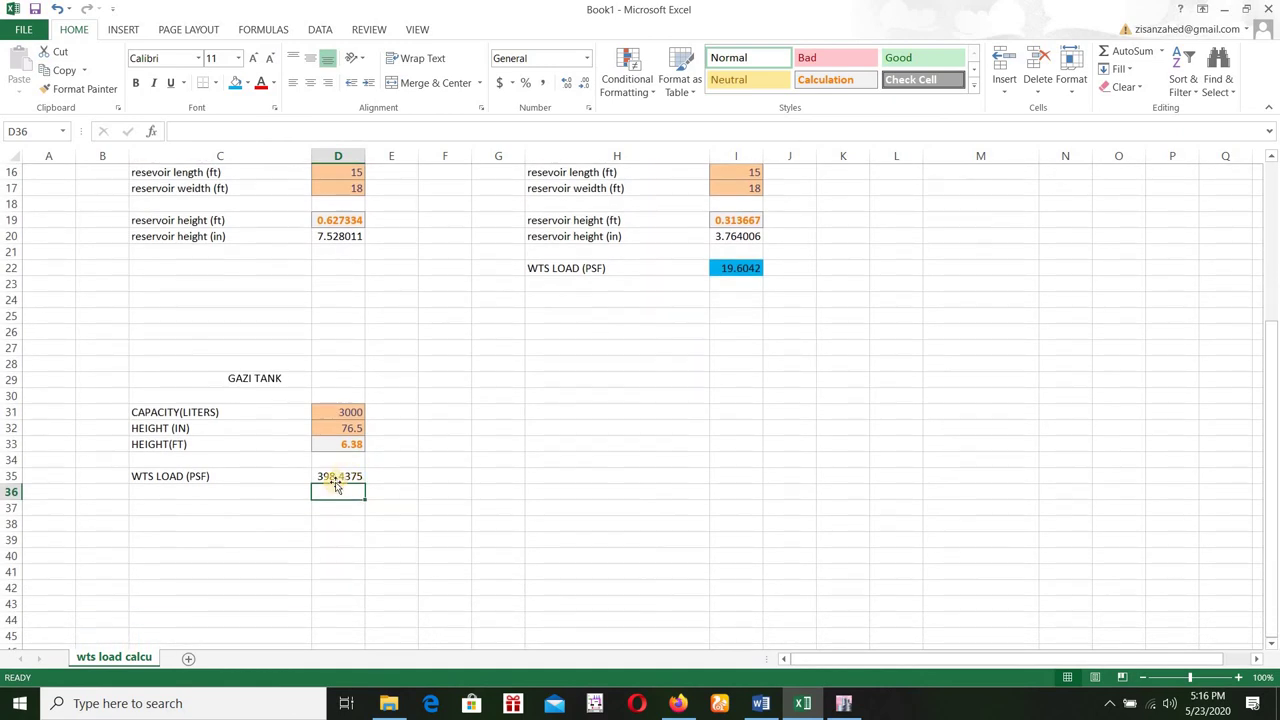
pyautogui.press('Up')
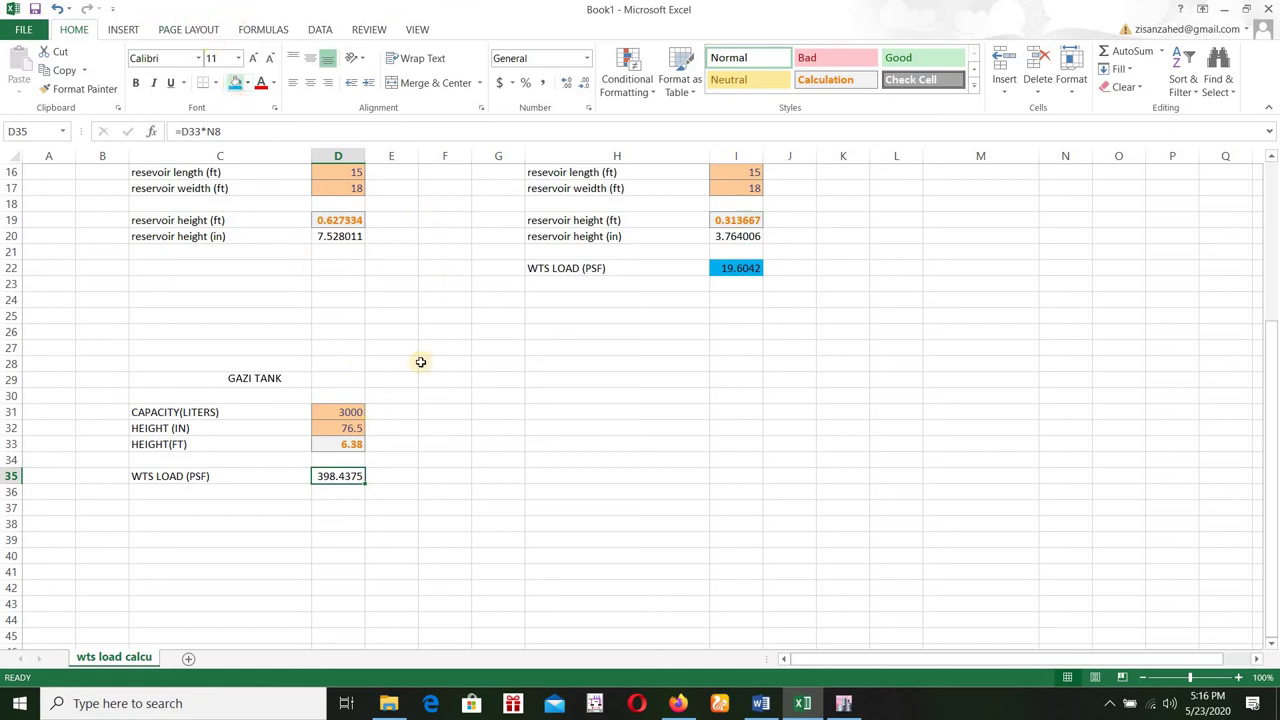
pyautogui.click(447, 377)
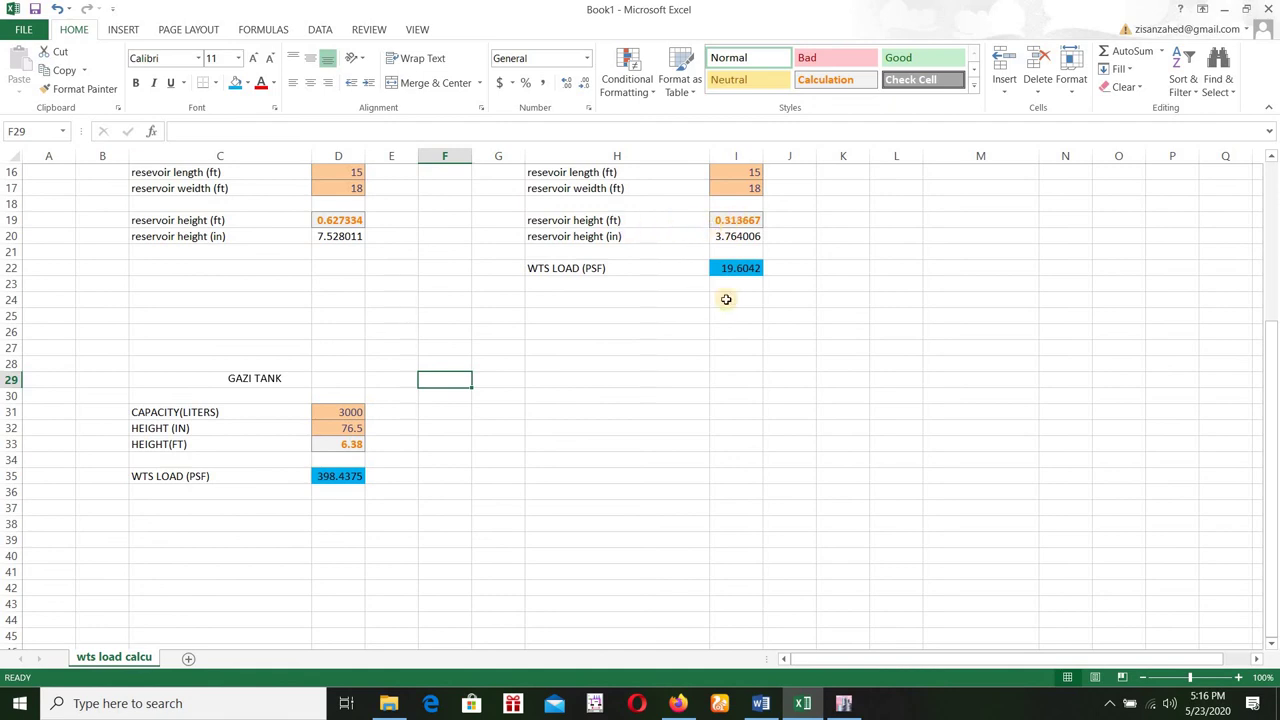
# Step: Compare the overhead reservoir's dimensions and WTS load with the Gazi tank's WTS load
pyautogui.scroll(4, 726, 299)
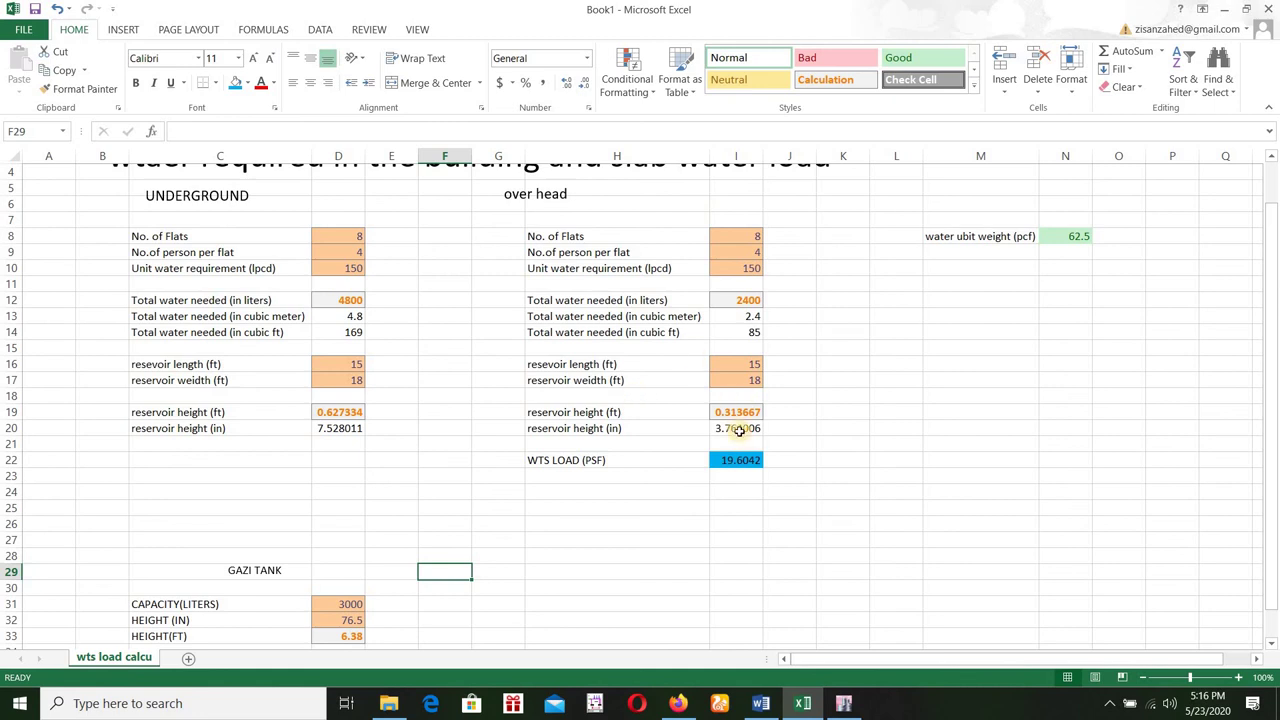
pyautogui.scroll(-4, 607, 367)
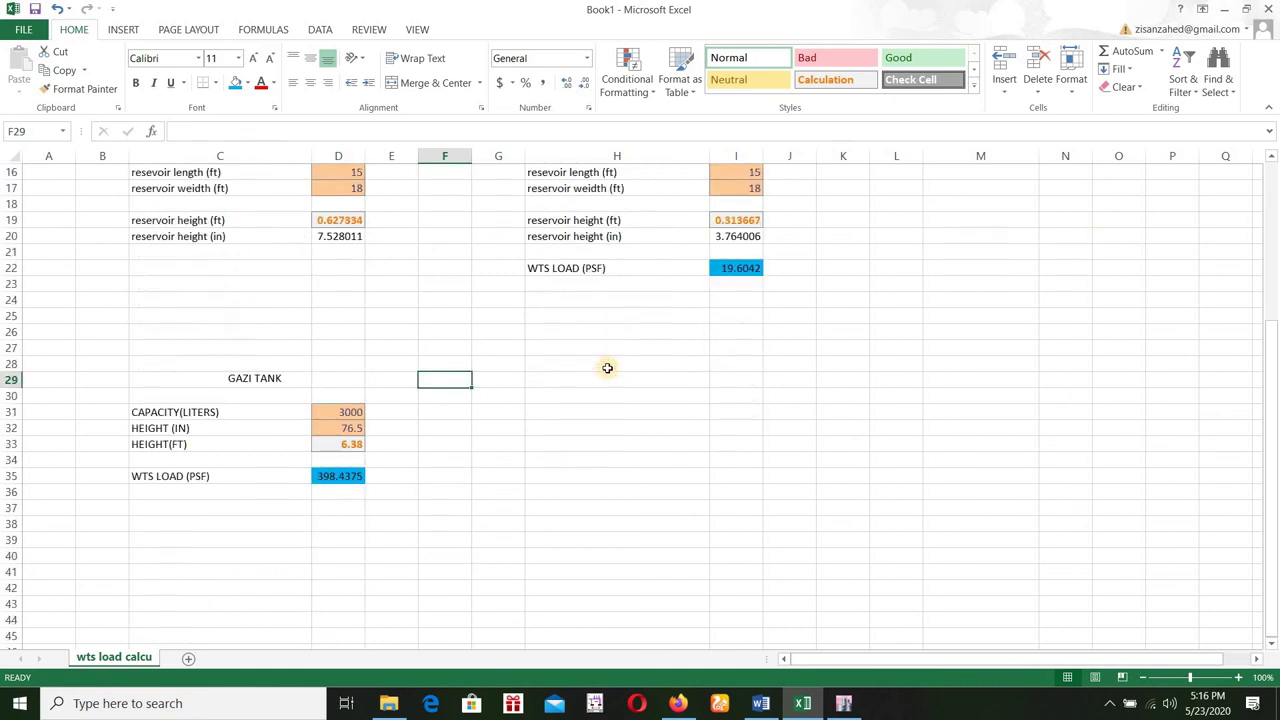
pyautogui.scroll(2, 607, 367)
pyautogui.scroll(2, 607, 367)
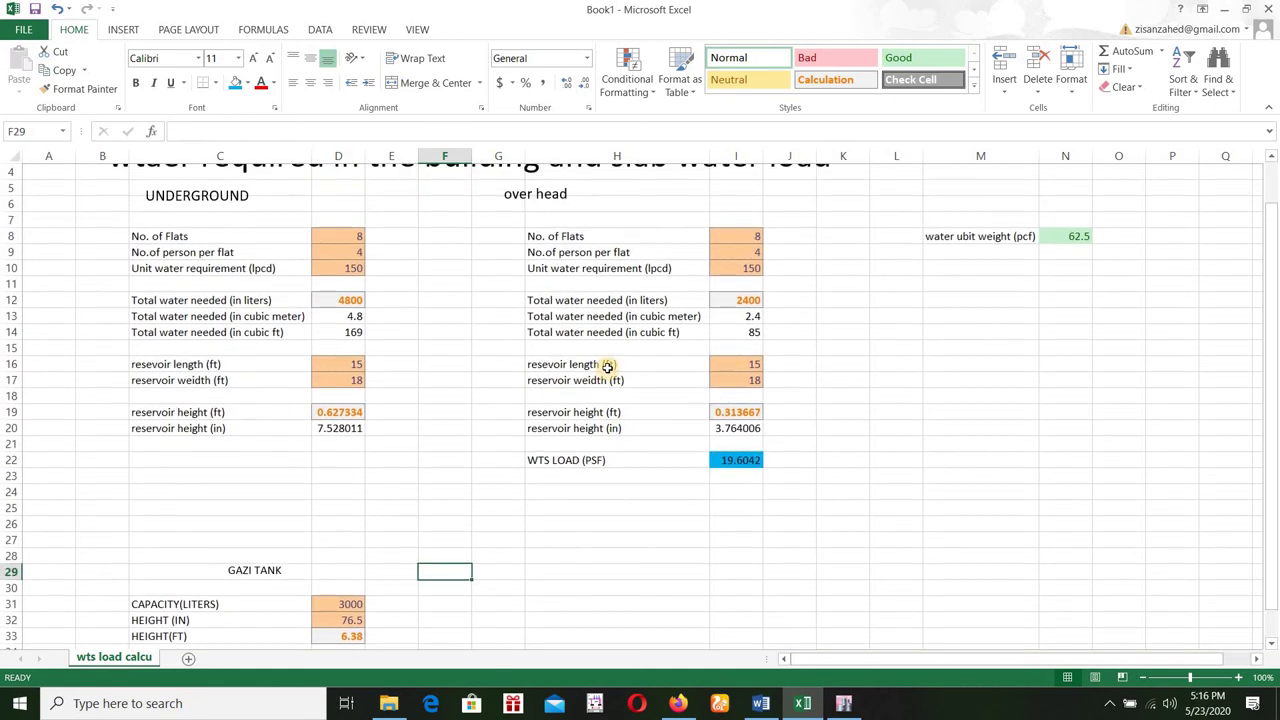
pyautogui.scroll(-4, 606, 409)
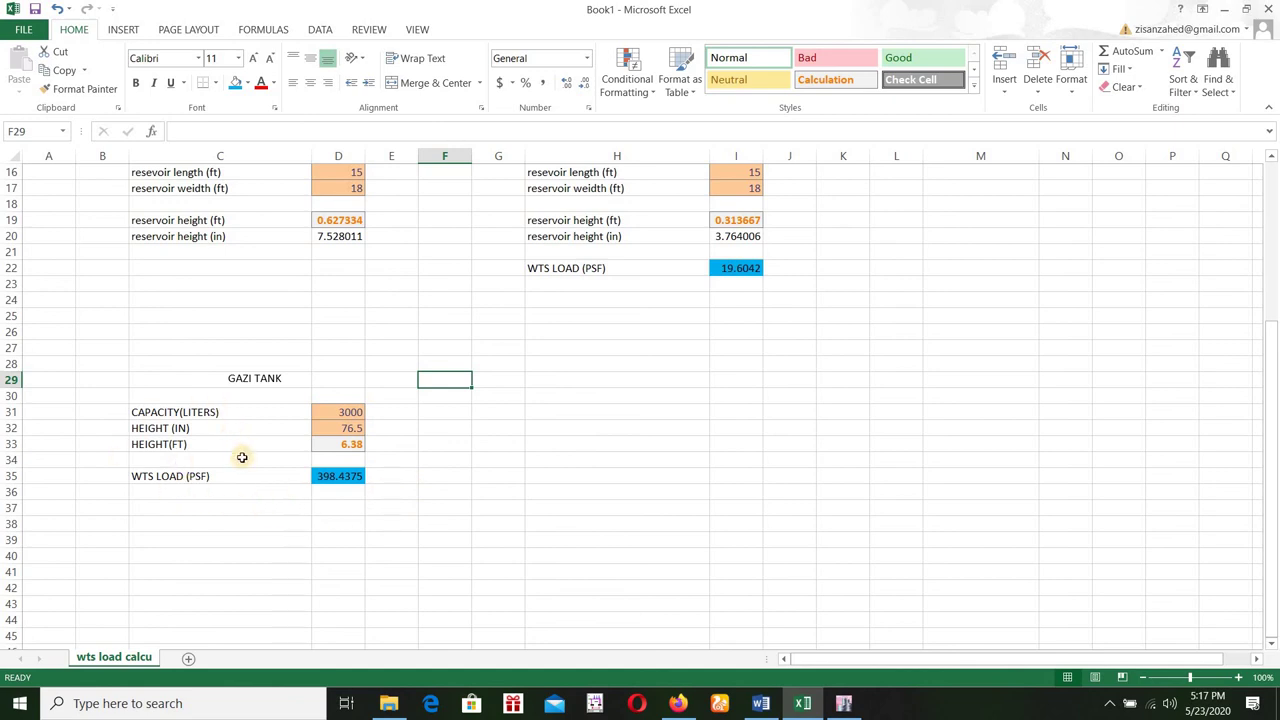
pyautogui.click(152, 482)
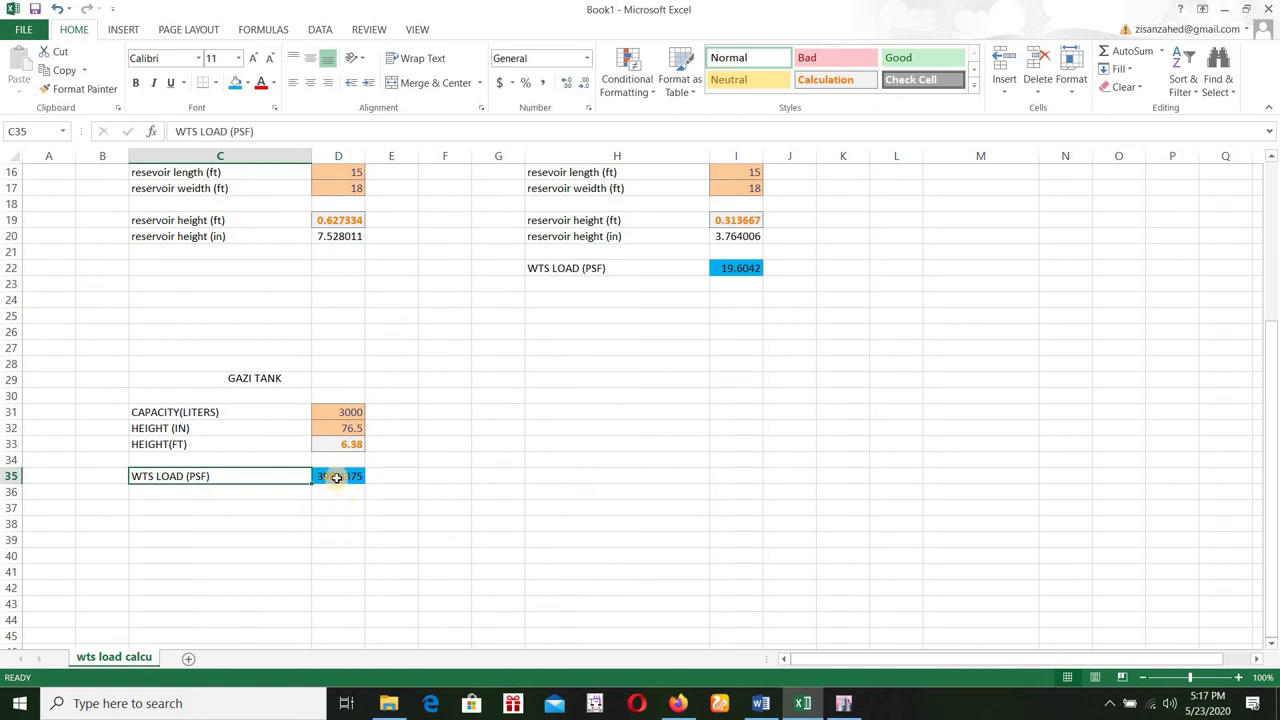
# Step: Switch to ETABS and assign a 400 lb/ft² uniform gravity load in the WATER pattern to the WTS slab, replacing existing loads
pyautogui.click(845, 704)
pyautogui.moveTo(435, 378); pyautogui.dragTo(337, 297)
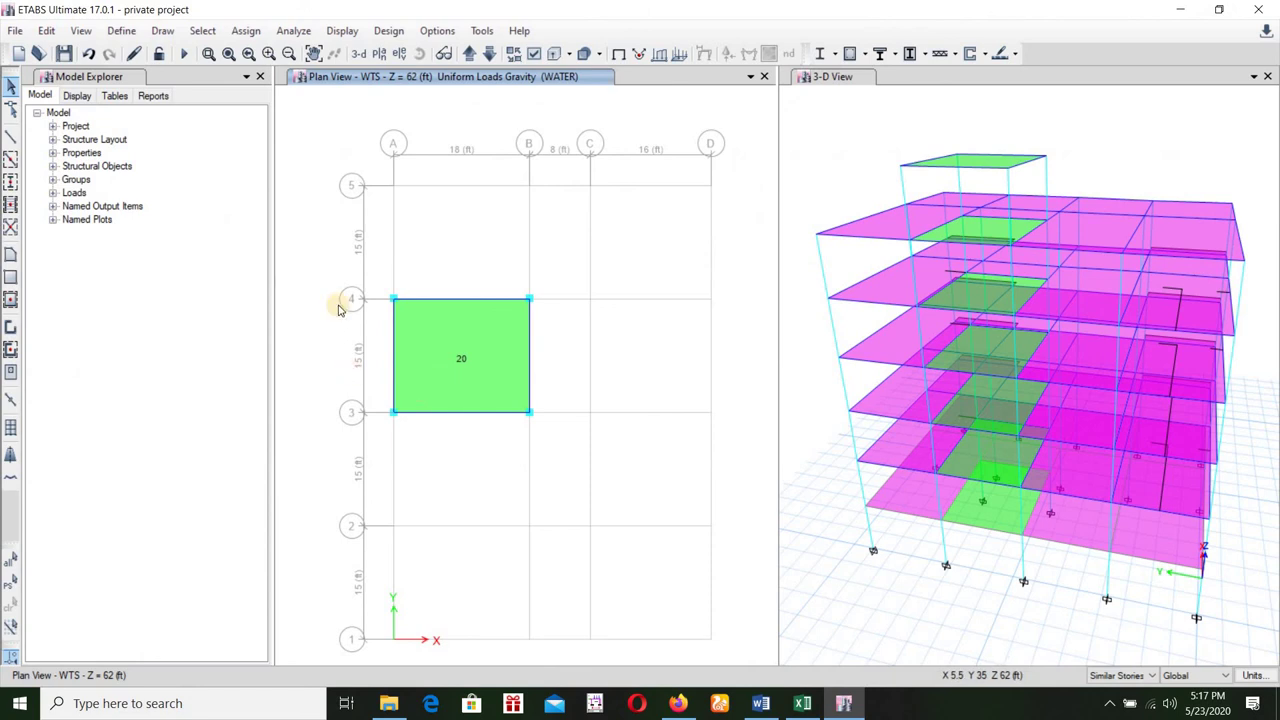
pyautogui.click(246, 30)
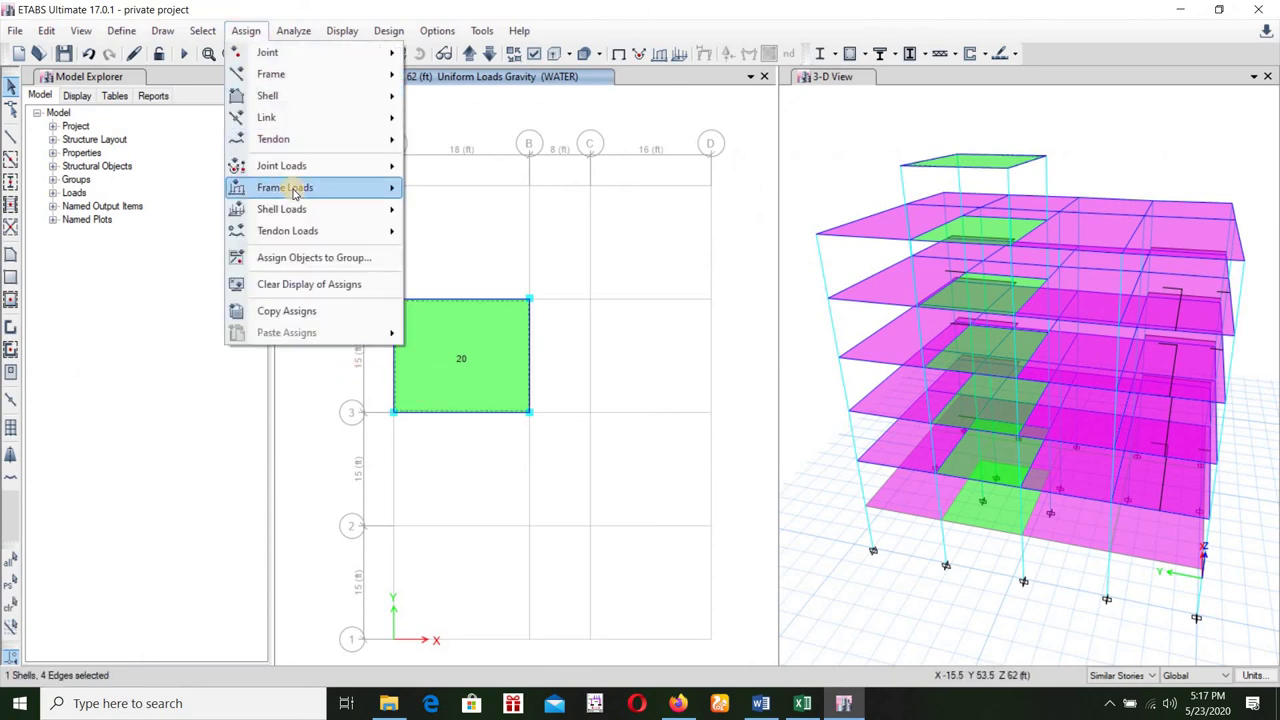
pyautogui.moveTo(300, 209)
pyautogui.click(455, 231)
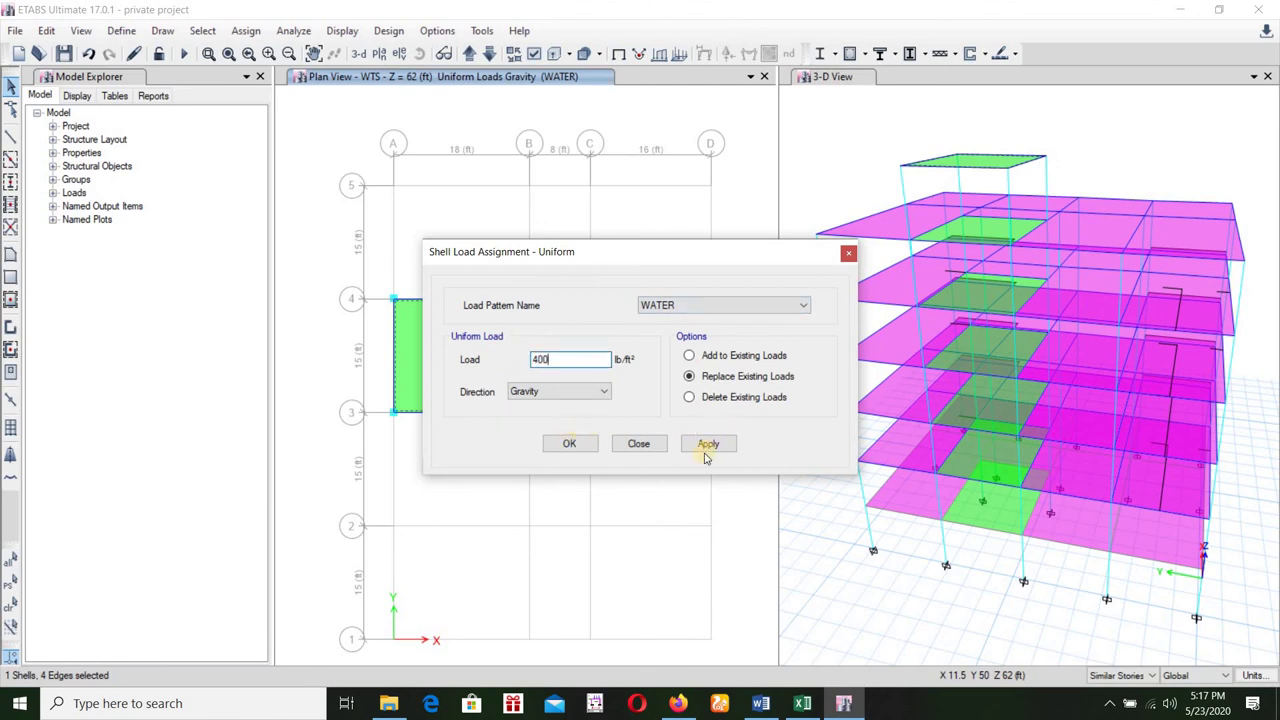
pyautogui.click(569, 443)
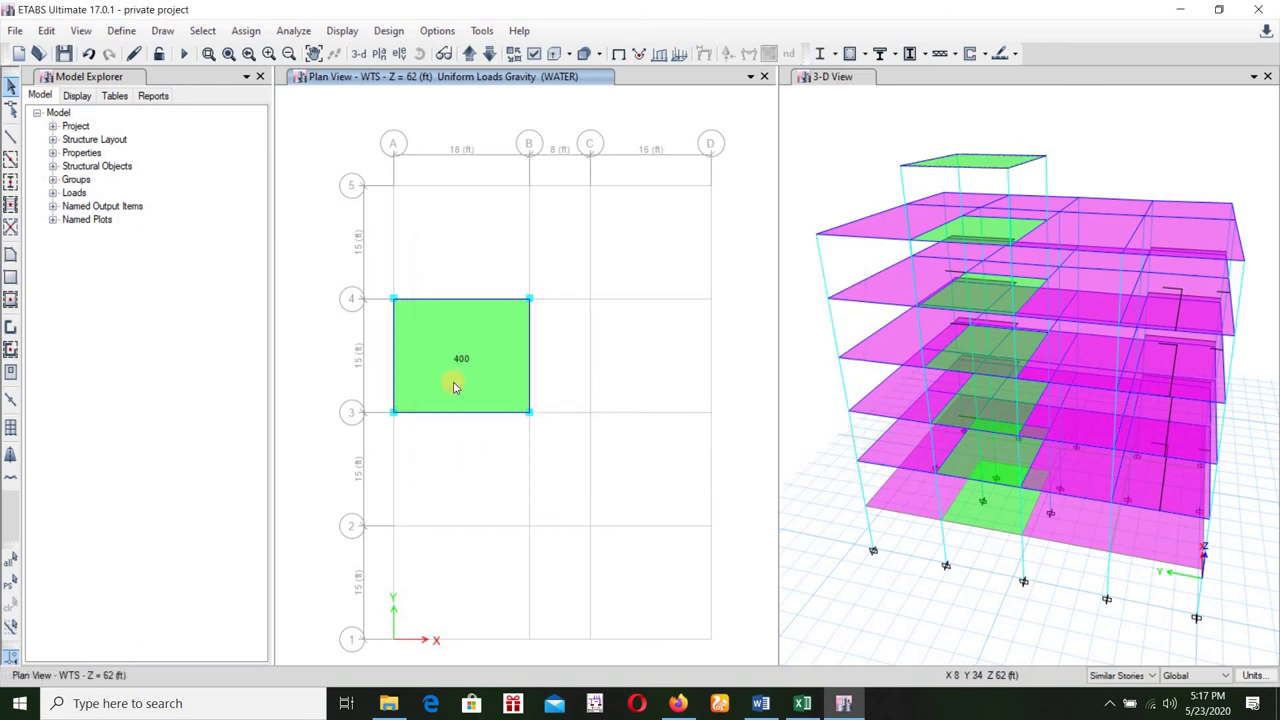
# Step: Inspect the WTS slab's assignments to check its section property
pyautogui.click(453, 386)
pyautogui.rightClick(454, 389)
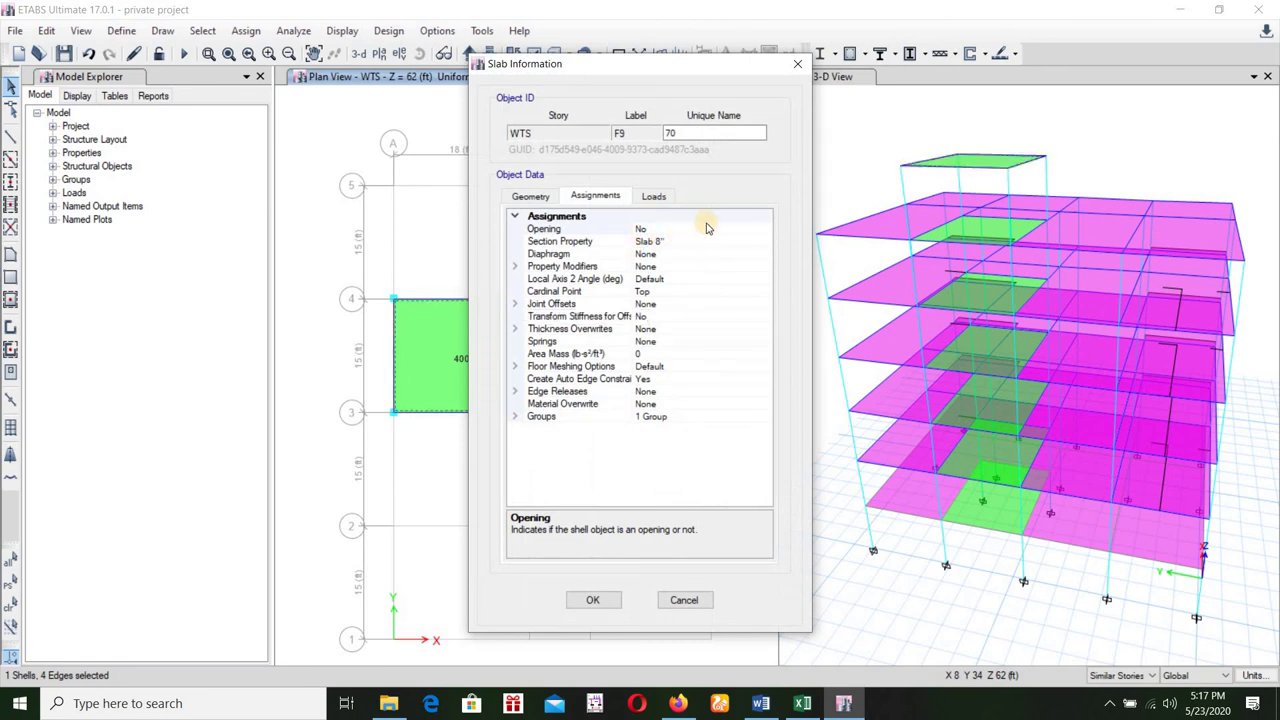
pyautogui.click(801, 68)
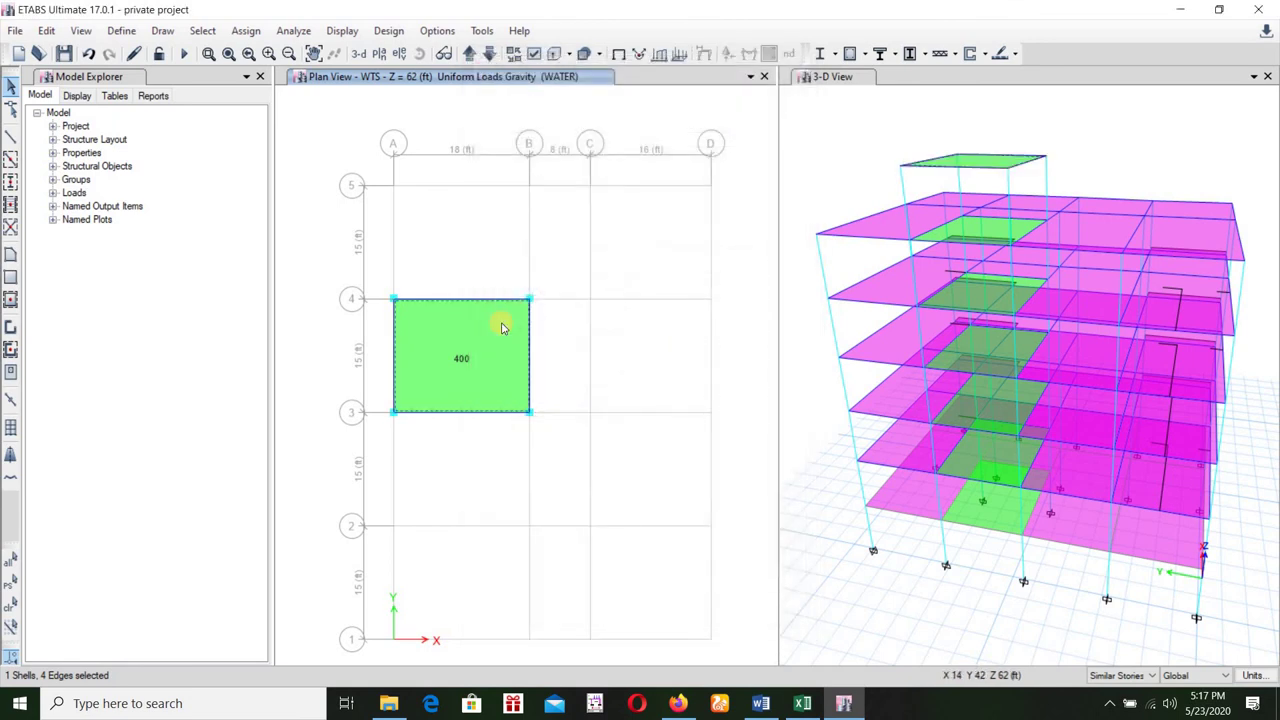
# Step: Replace the WTS slab with a rectangular slab of section Slab 10" between grids A–B and 3–4
pyautogui.press('Delete')
pyautogui.click(10, 278)
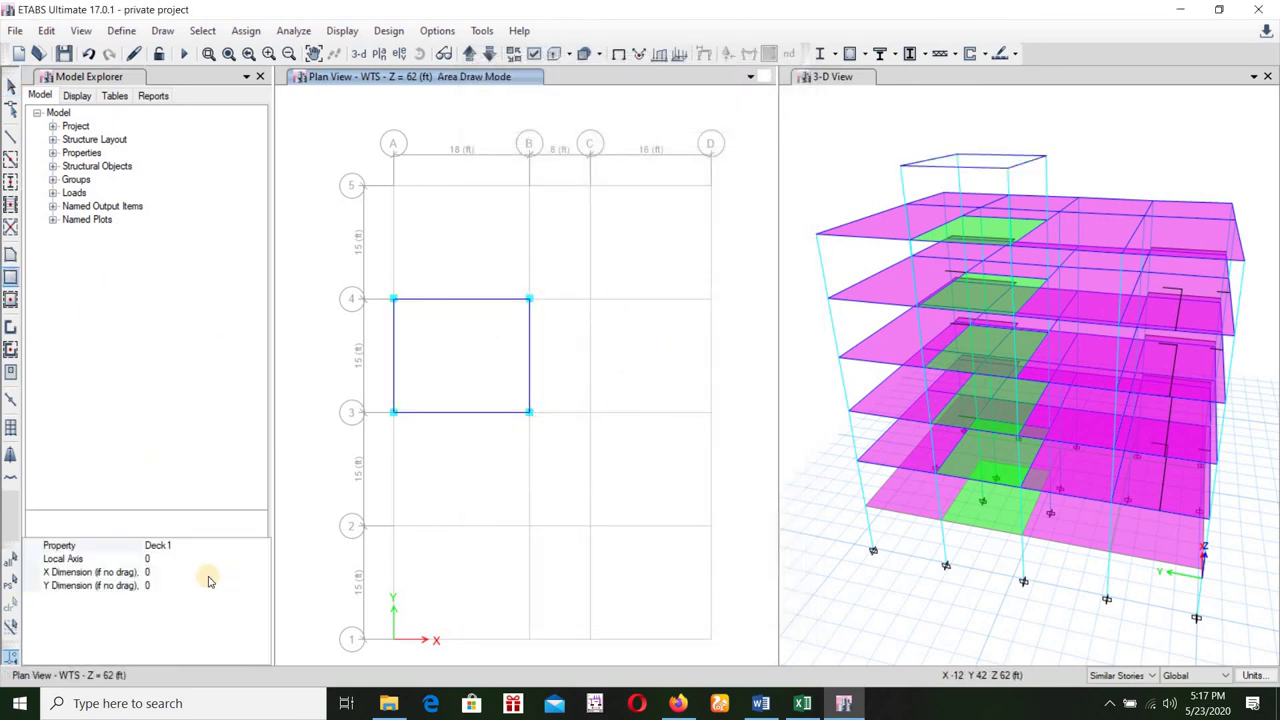
pyautogui.click(190, 545)
pyautogui.click(262, 545)
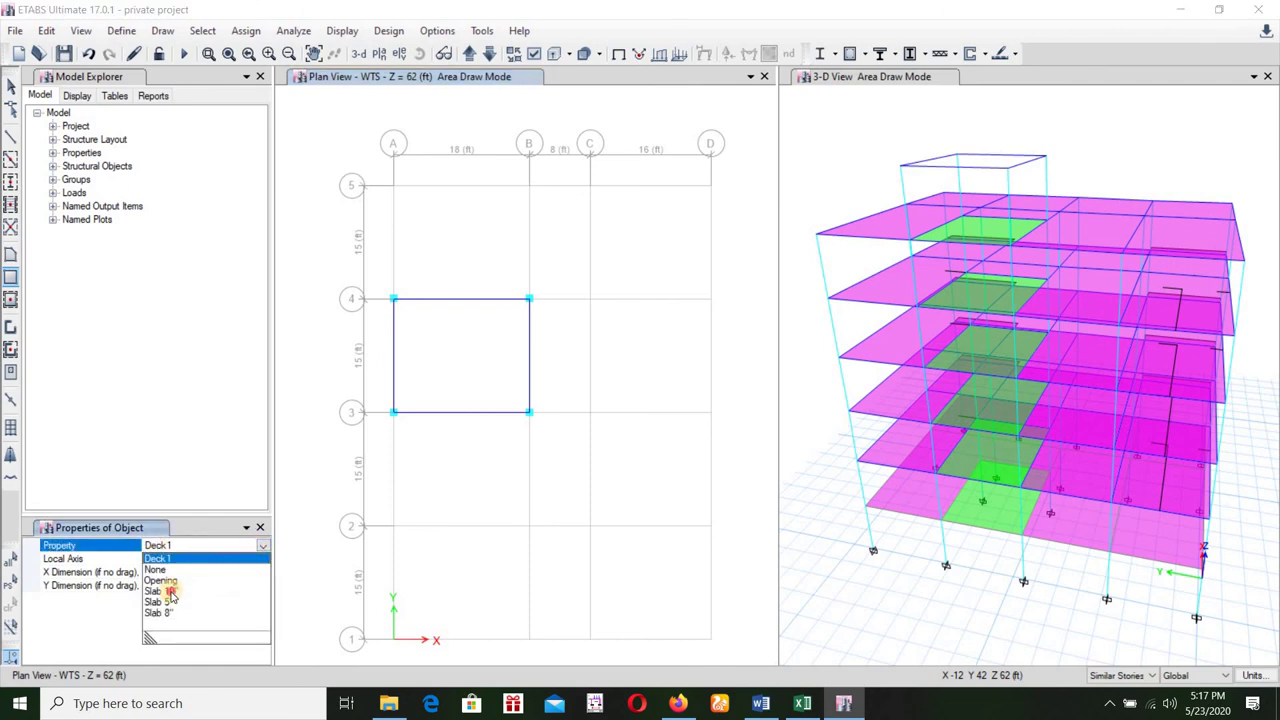
pyautogui.click(168, 591)
pyautogui.click(491, 324)
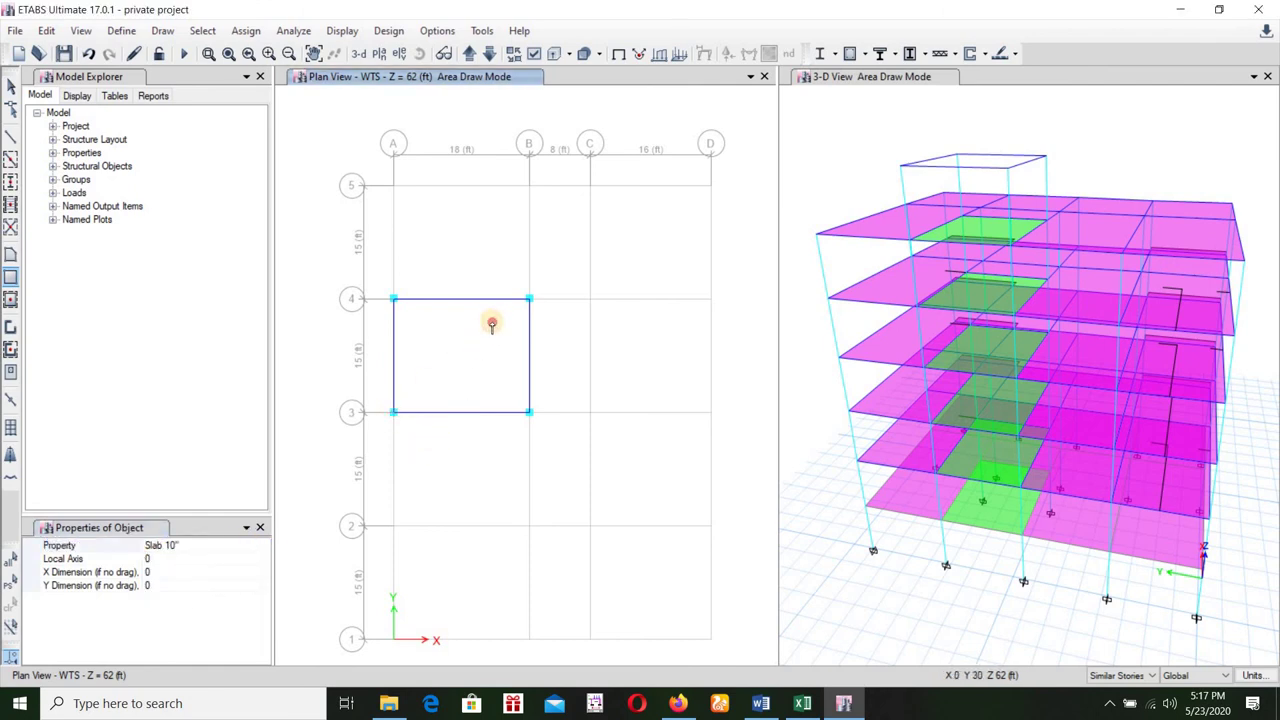
pyautogui.moveTo(393, 412); pyautogui.dragTo(529, 298)
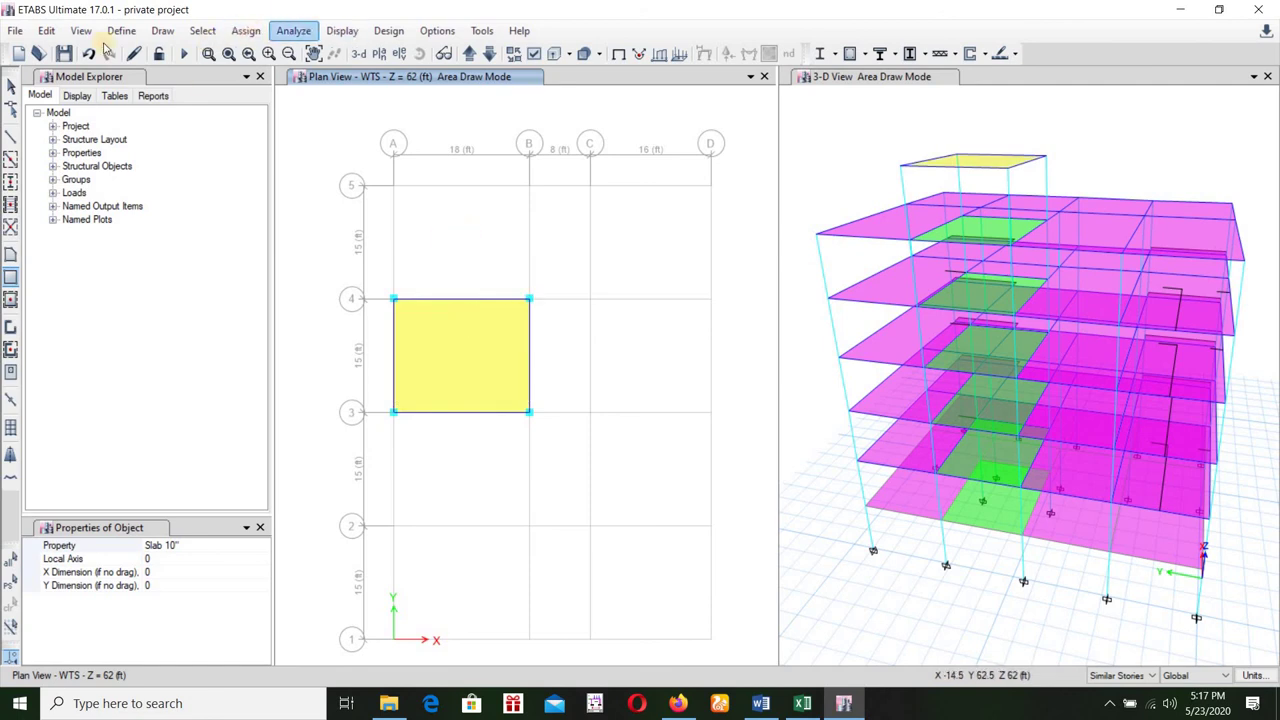
pyautogui.click(12, 86)
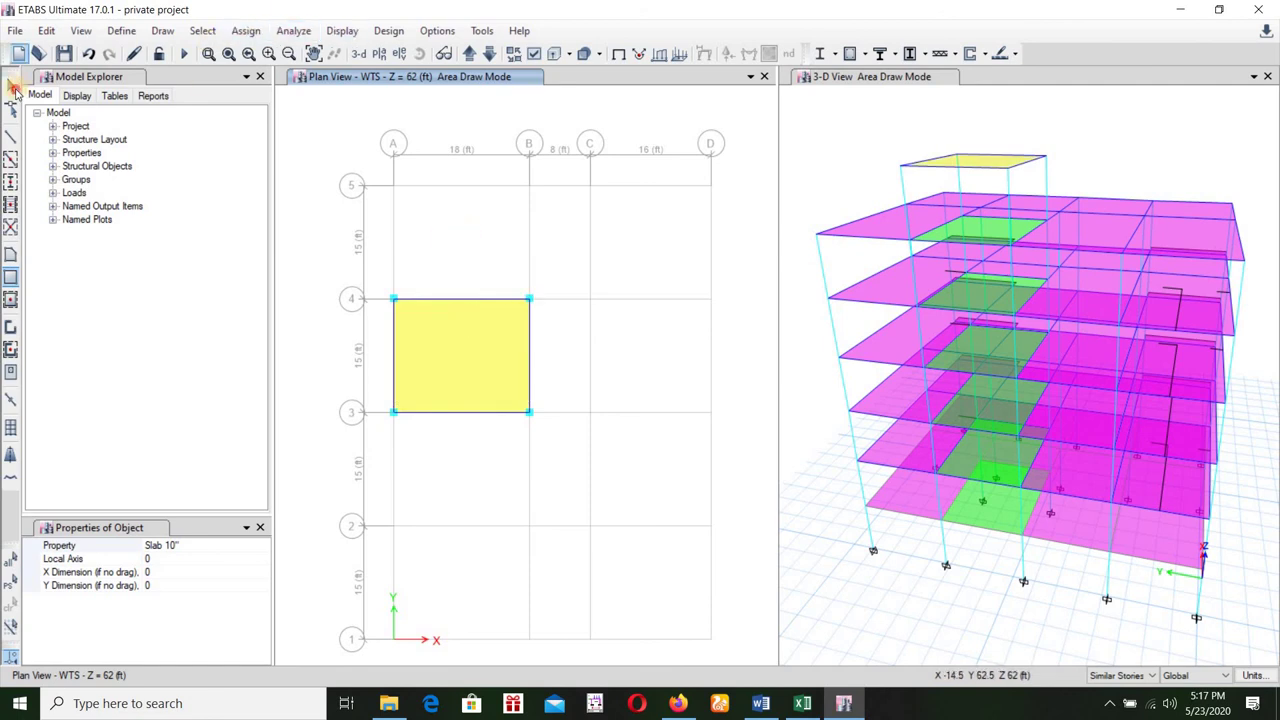
# Step: Assign the 400 lb/ft² uniform gravity load in the WATER pattern to the redrawn 10" WTS slab
pyautogui.click(252, 32)
pyautogui.moveTo(345, 209)
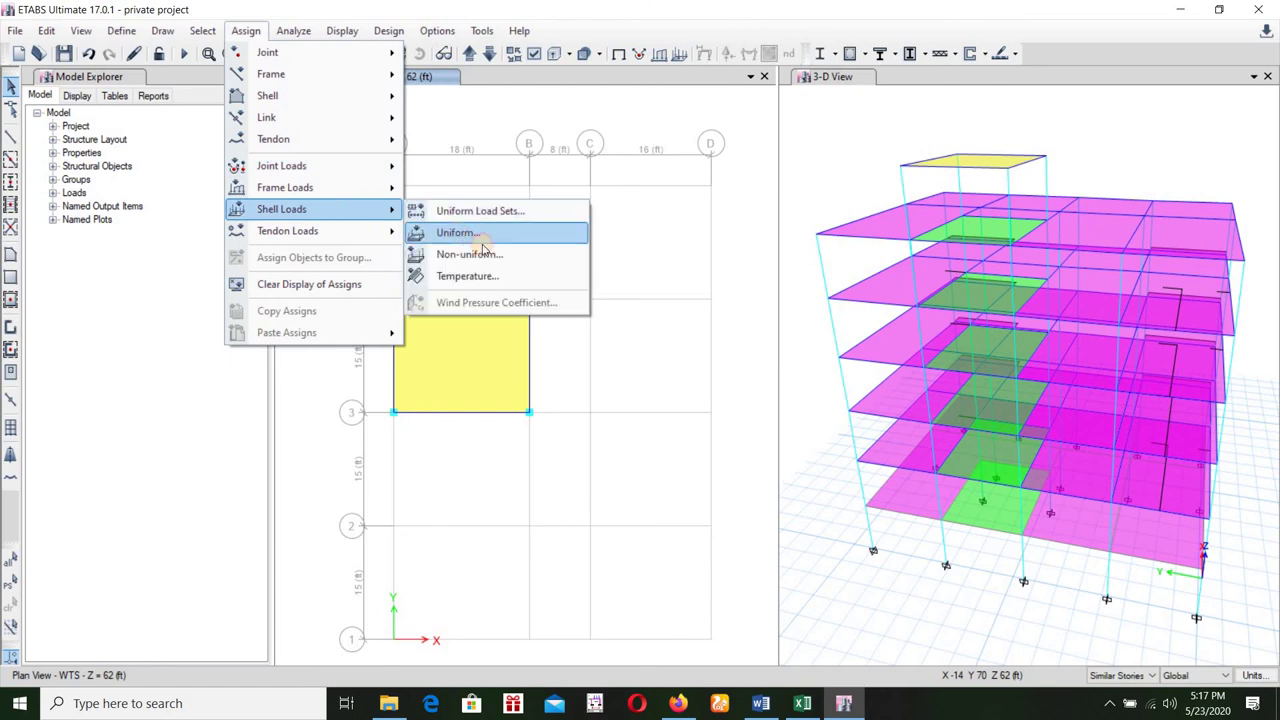
pyautogui.click(482, 241)
pyautogui.click(690, 444)
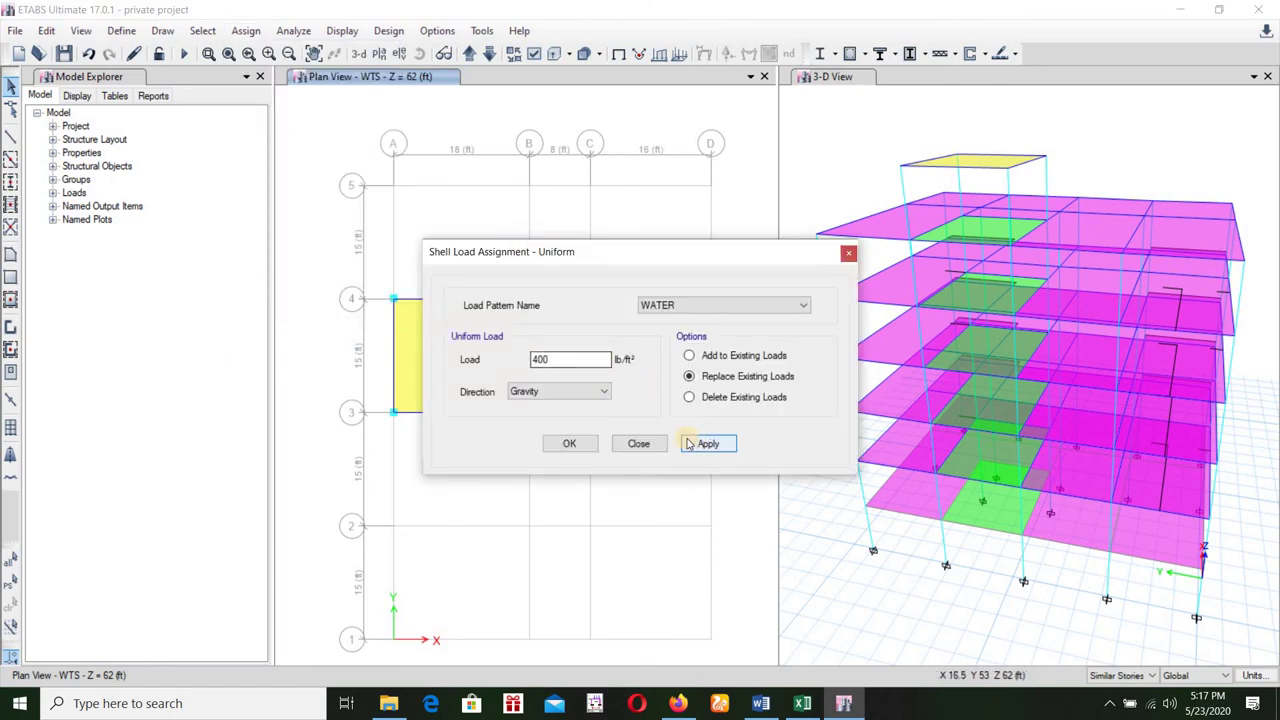
pyautogui.click(722, 451)
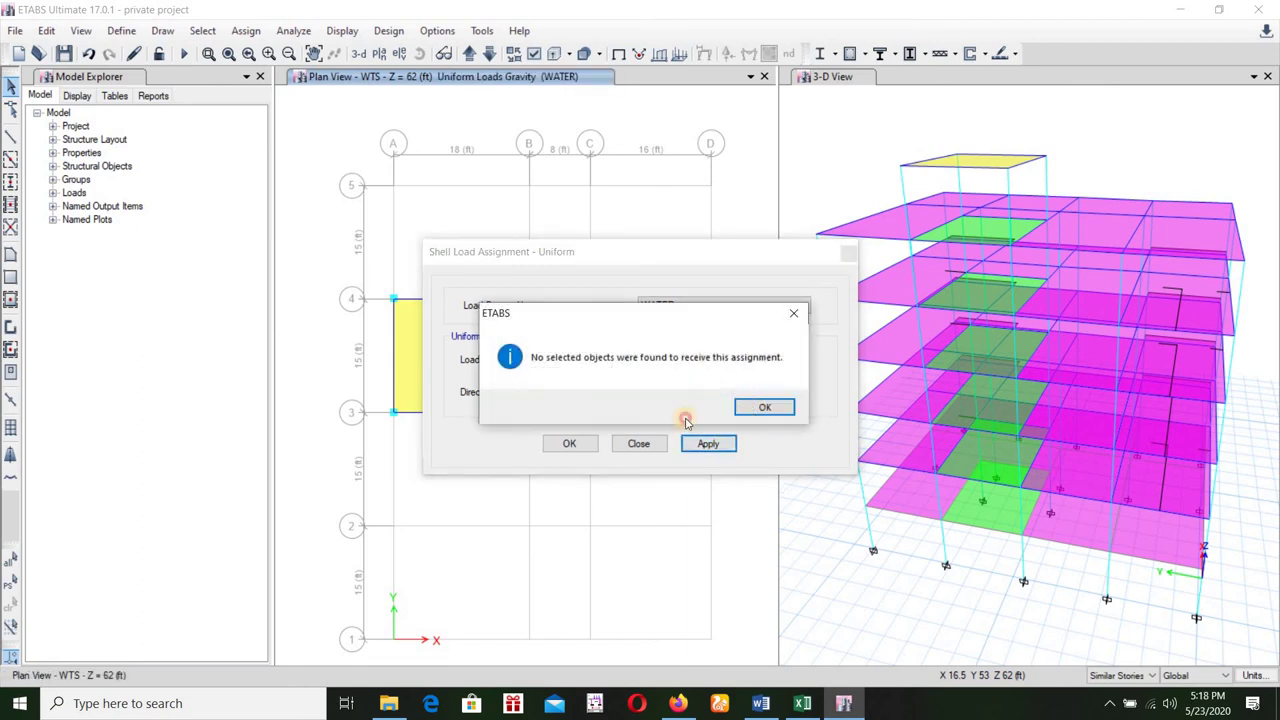
pyautogui.click(763, 407)
pyautogui.click(410, 360)
pyautogui.click(706, 447)
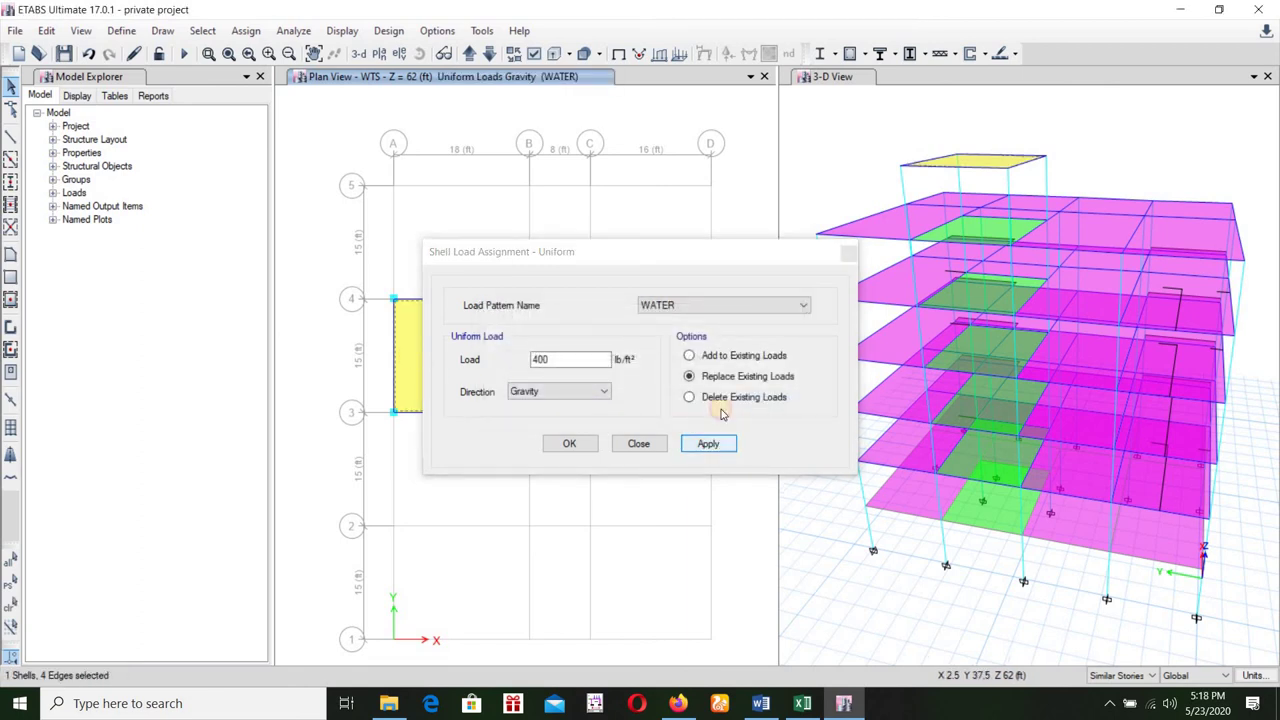
pyautogui.click(571, 444)
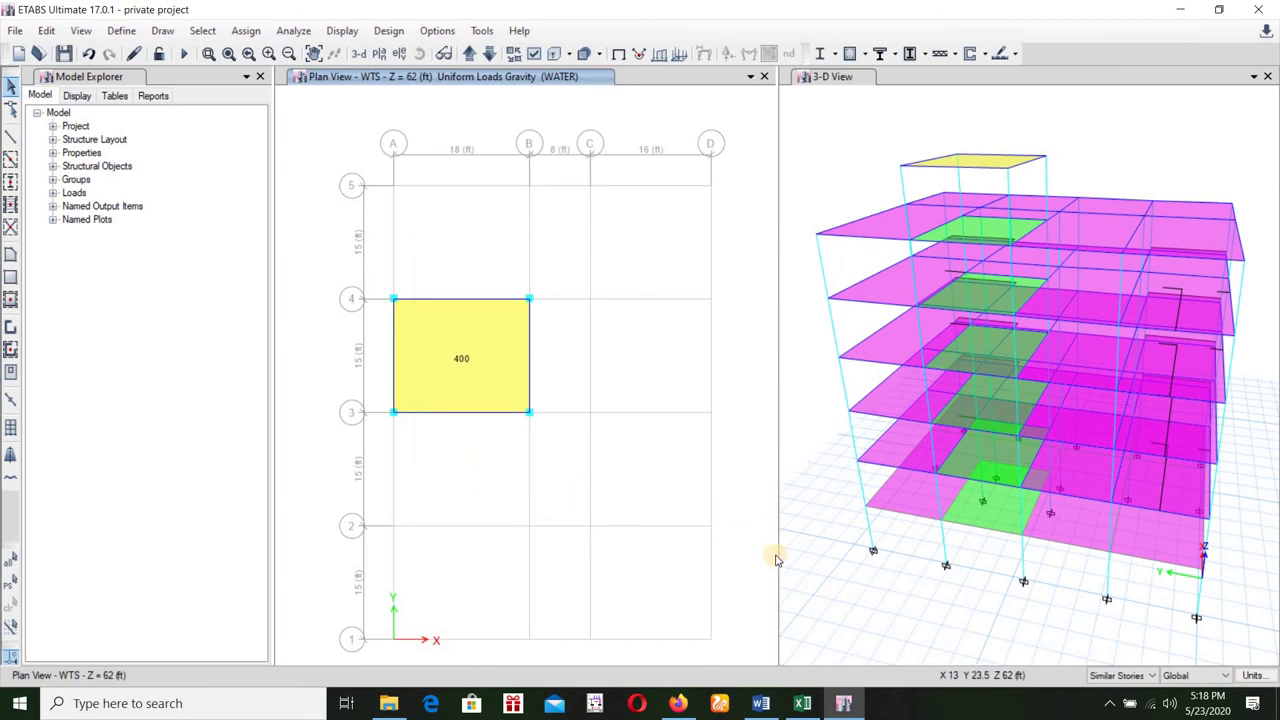
# Step: Review section 7 on water tank slab load in the project steps Word document, and return to ETABS
pyautogui.click(761, 703)
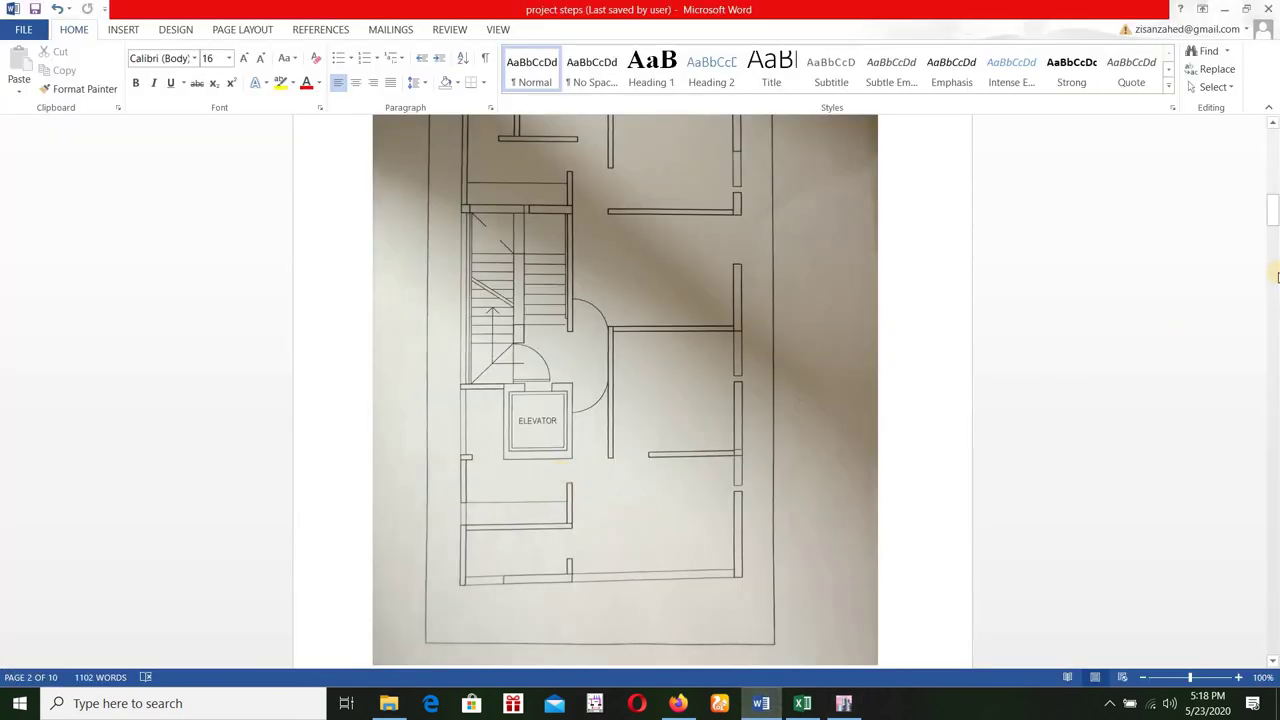
pyautogui.moveTo(1275, 271); pyautogui.dragTo(605, 368)
pyautogui.scroll(3, 605, 368)
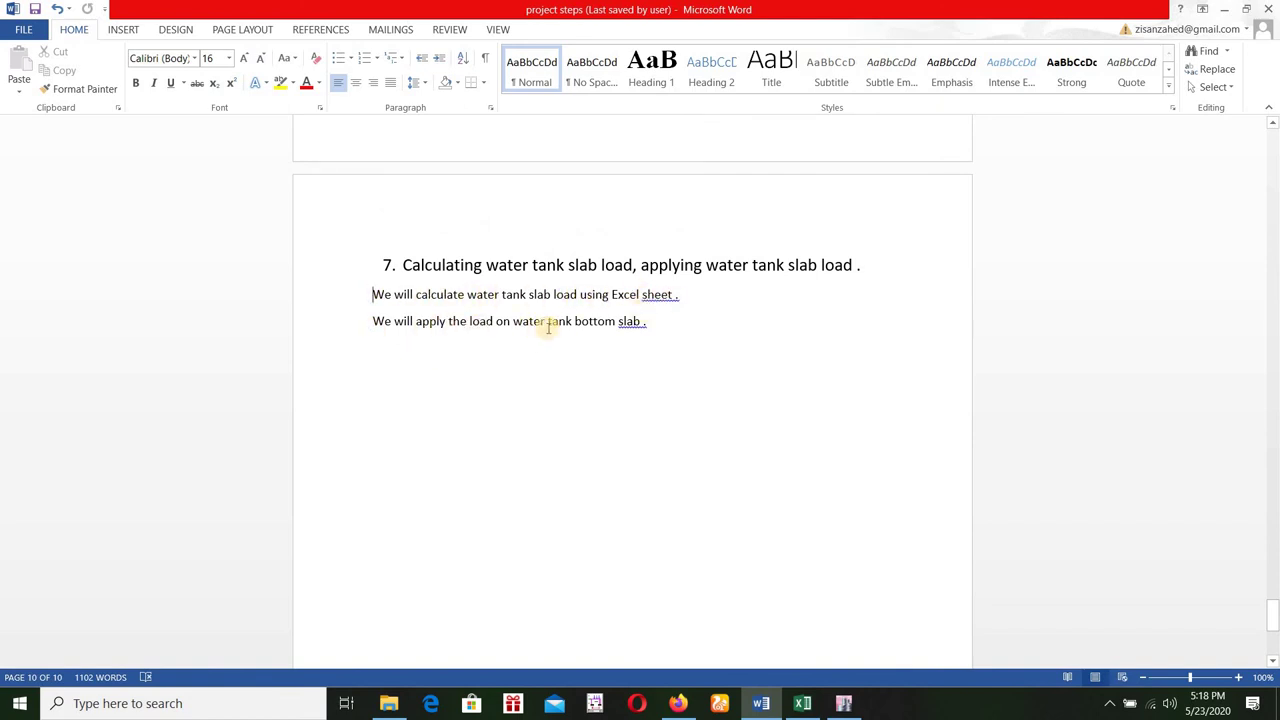
pyautogui.click(843, 703)
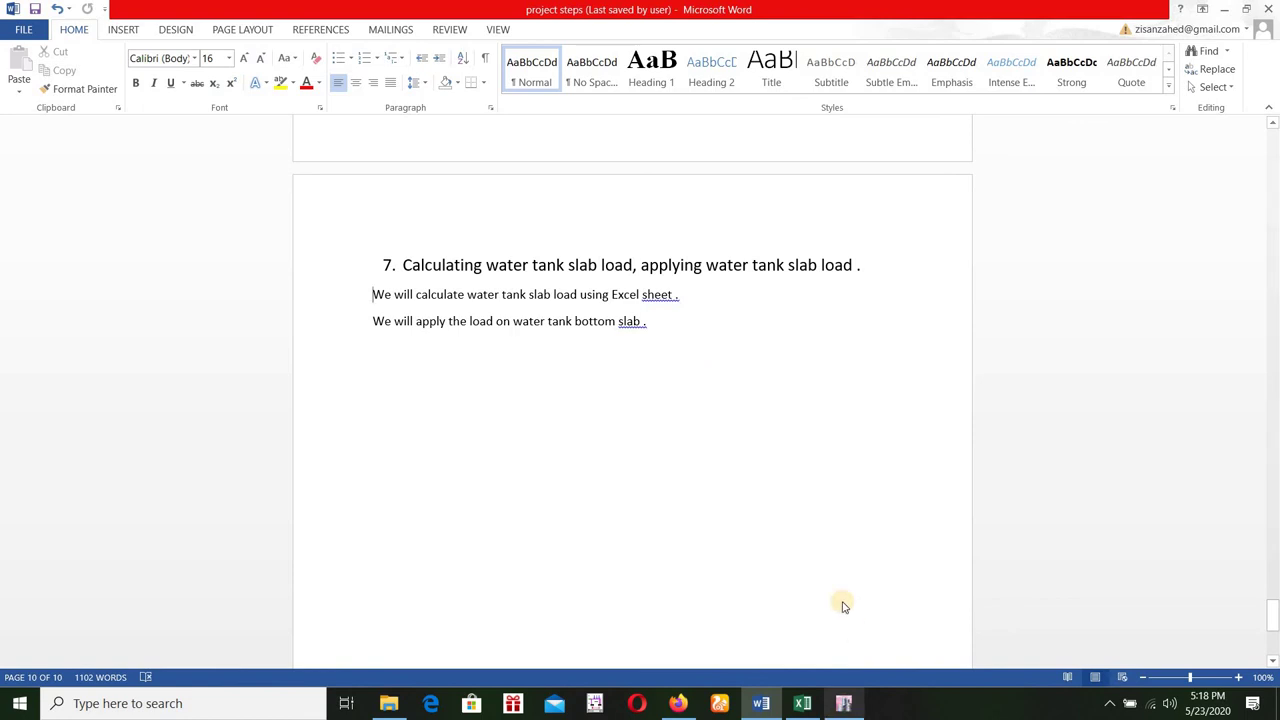